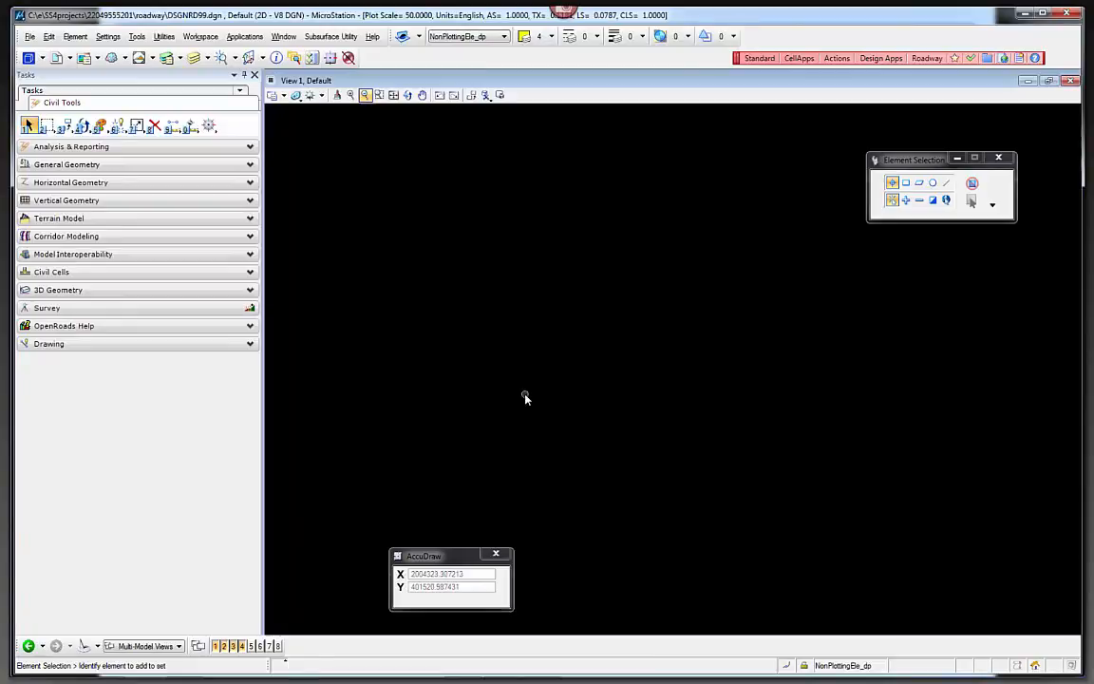
Step: Move the AccuDraw window up into the open drawing area of View 1
{"action": "left_click_drag", "start_coordinate": [443, 559], "coordinate": [430, 264]}
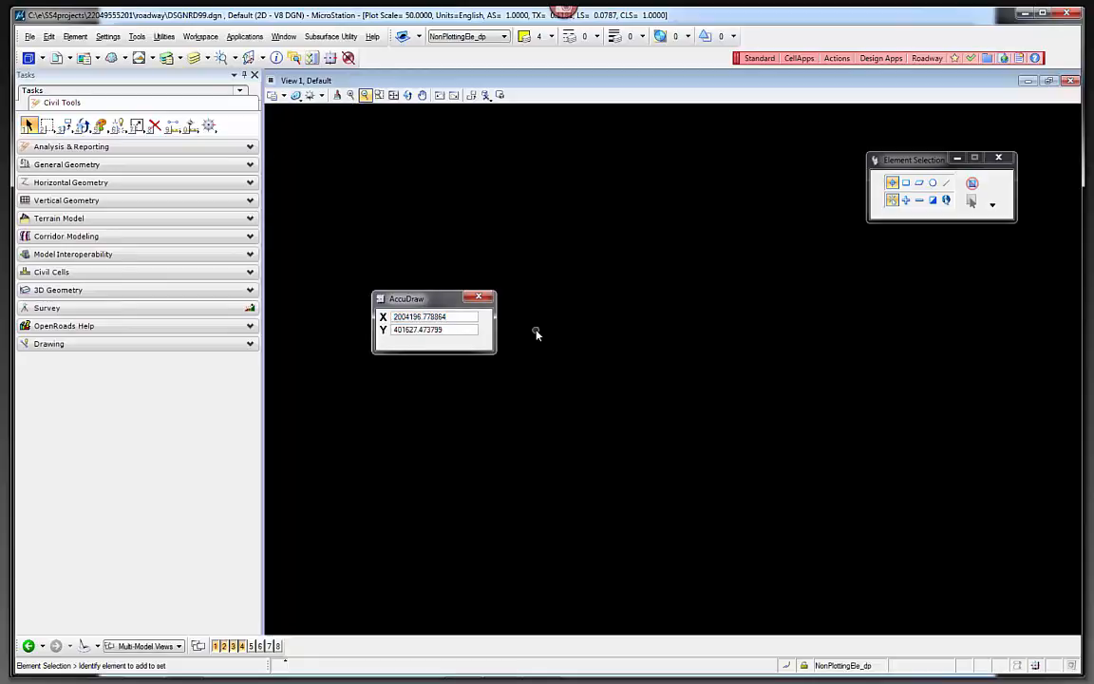
{"action": "left_click_drag", "start_coordinate": [413, 297], "coordinate": [401, 224]}
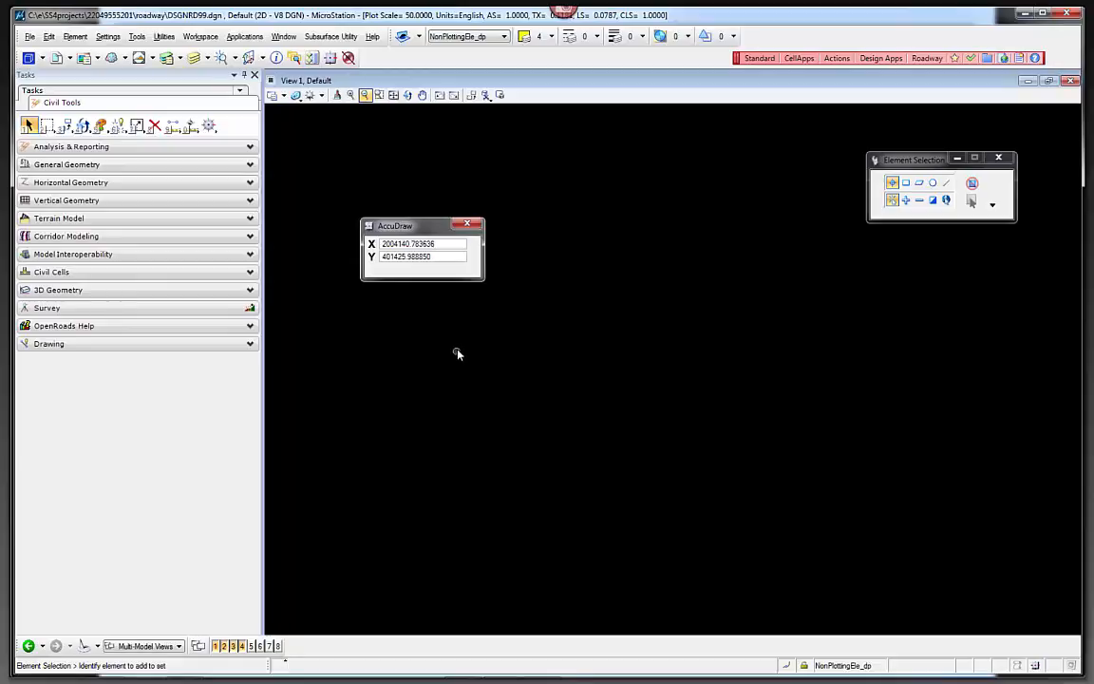
{"action": "left_click_drag", "start_coordinate": [405, 228], "coordinate": [429, 248]}
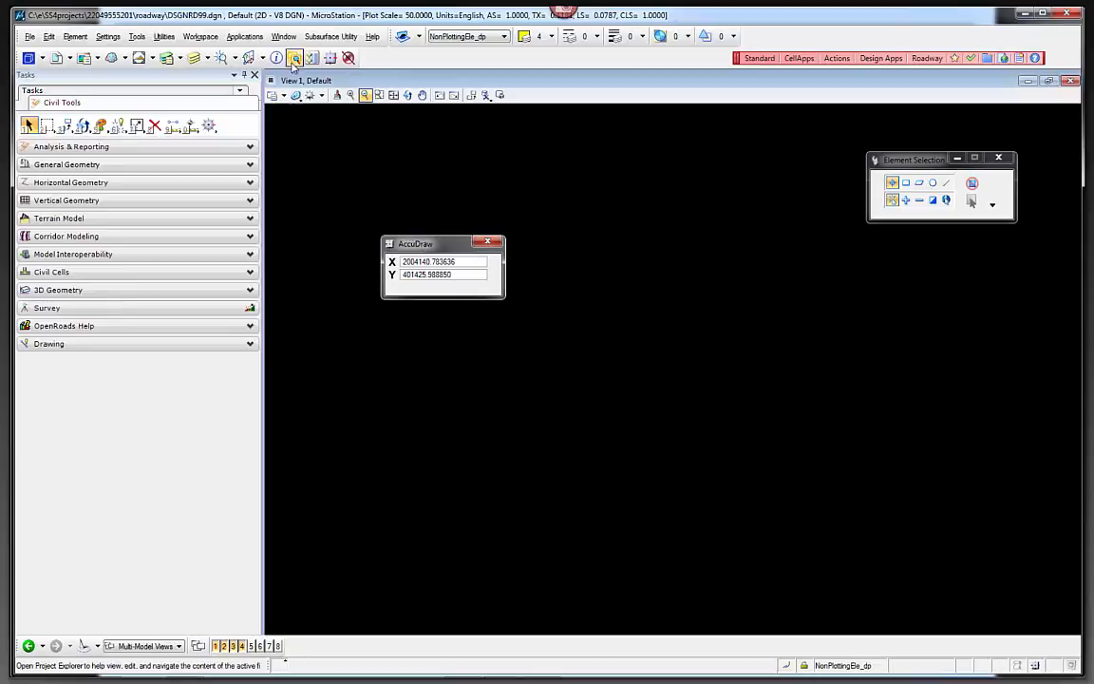
Step: Toggle AccuDraw off and back on
{"action": "left_click", "coordinate": [330, 58]}
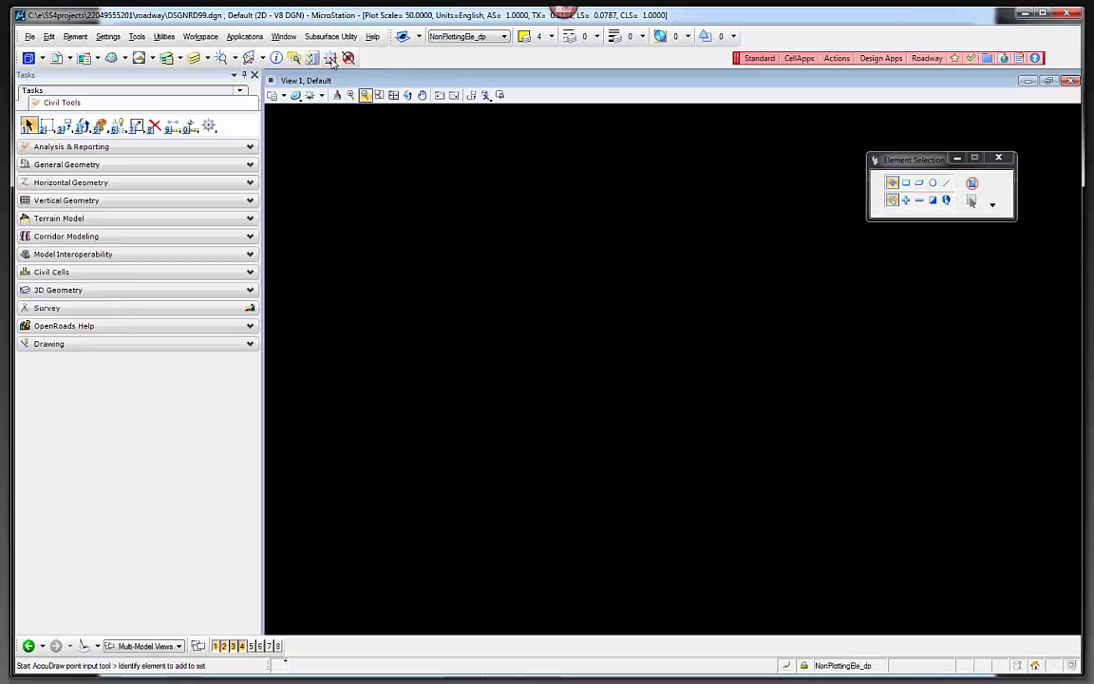
{"action": "left_click", "coordinate": [330, 58]}
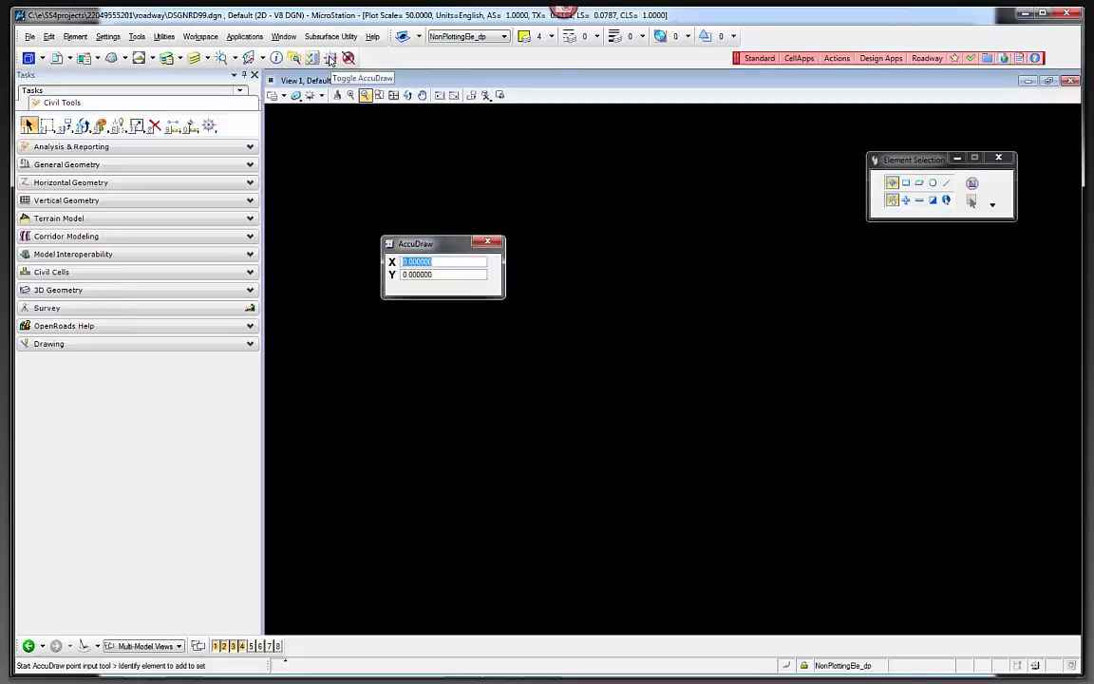
{"action": "left_click", "coordinate": [137, 37]}
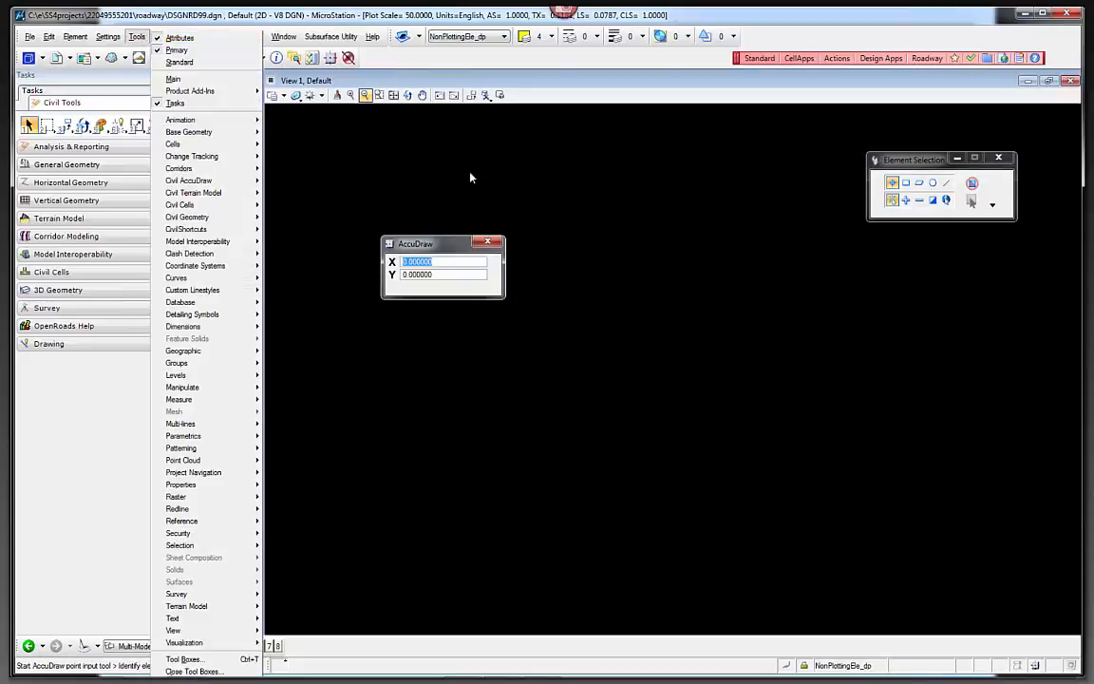
{"action": "left_click", "coordinate": [454, 192]}
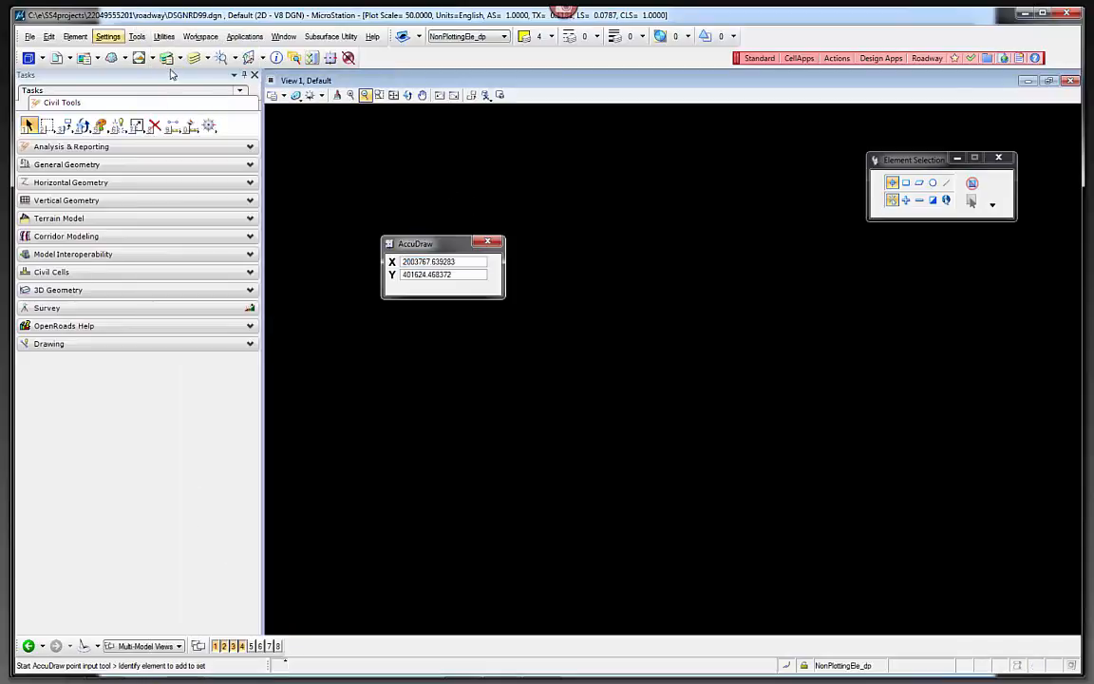
Step: Set the rotation of AccuDraw's coordinate system to Context and move the AccuDraw and AccuDraw Settings windows to clear drawing space
{"action": "left_click", "coordinate": [107, 36]}
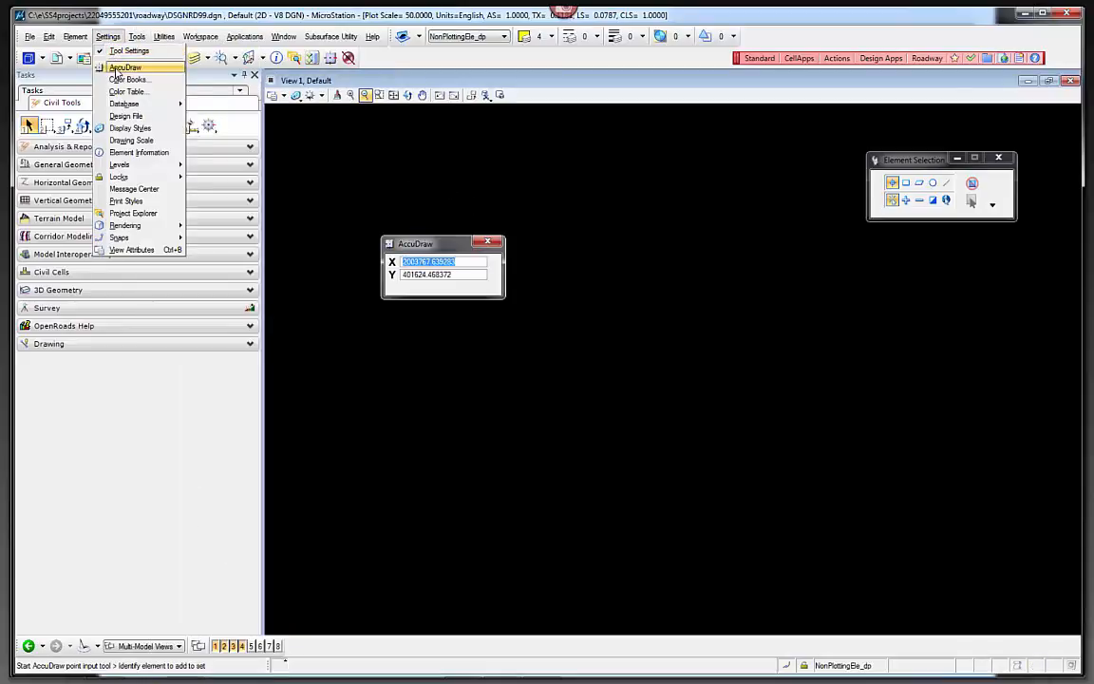
{"action": "left_click", "coordinate": [123, 68]}
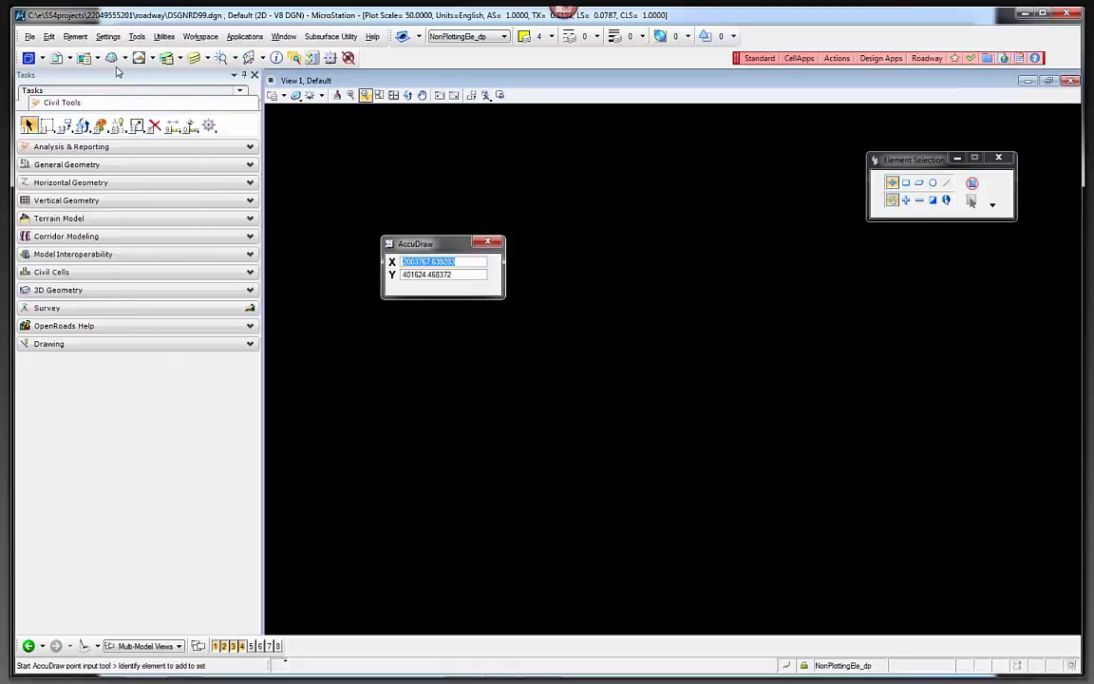
{"action": "left_click_drag", "start_coordinate": [324, 389], "coordinate": [533, 379]}
{"action": "left_click", "coordinate": [491, 399]}
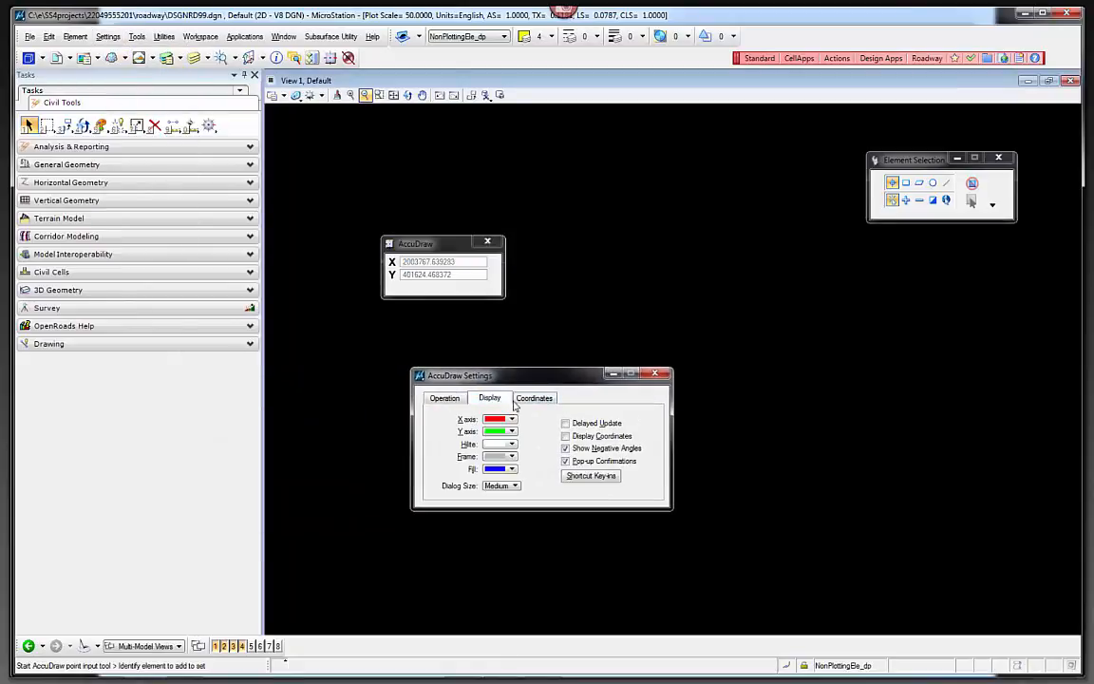
{"action": "left_click", "coordinate": [538, 400]}
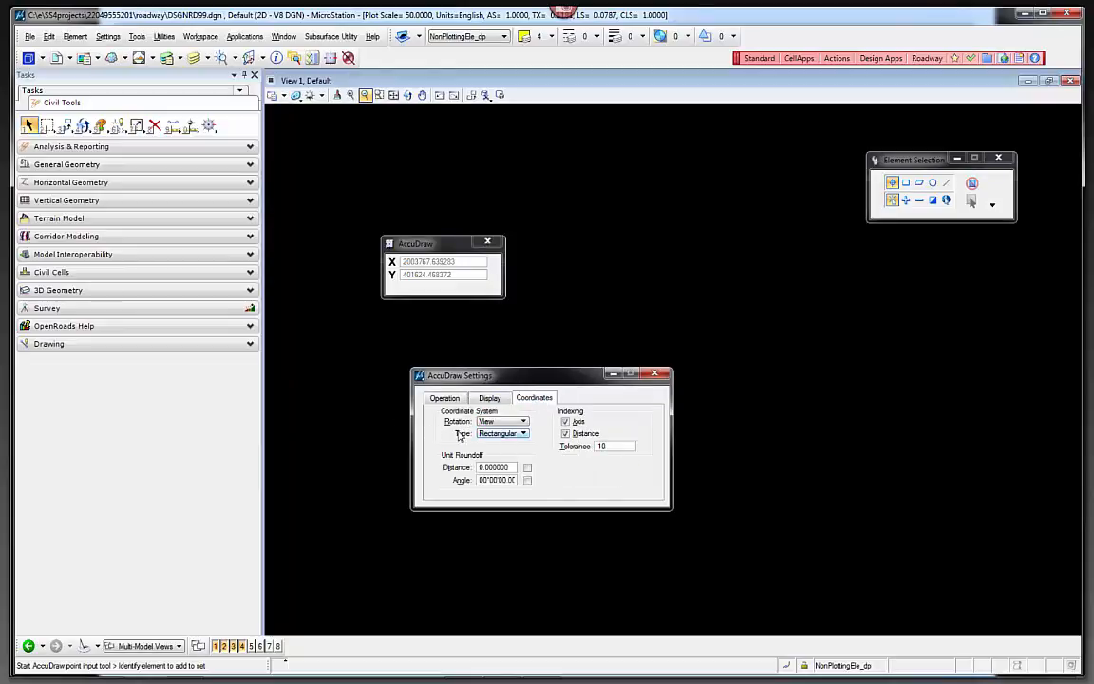
{"action": "left_click", "coordinate": [488, 423]}
{"action": "left_click", "coordinate": [445, 401]}
{"action": "left_click_drag", "start_coordinate": [422, 249], "coordinate": [578, 195]}
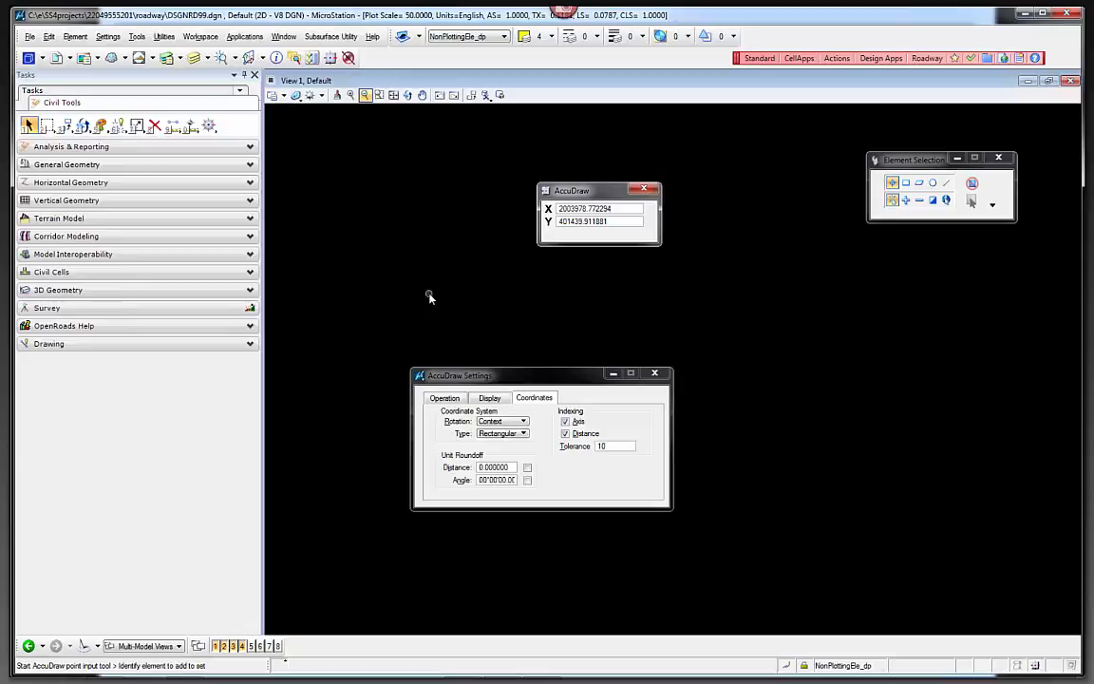
{"action": "left_click_drag", "start_coordinate": [493, 376], "coordinate": [609, 368]}
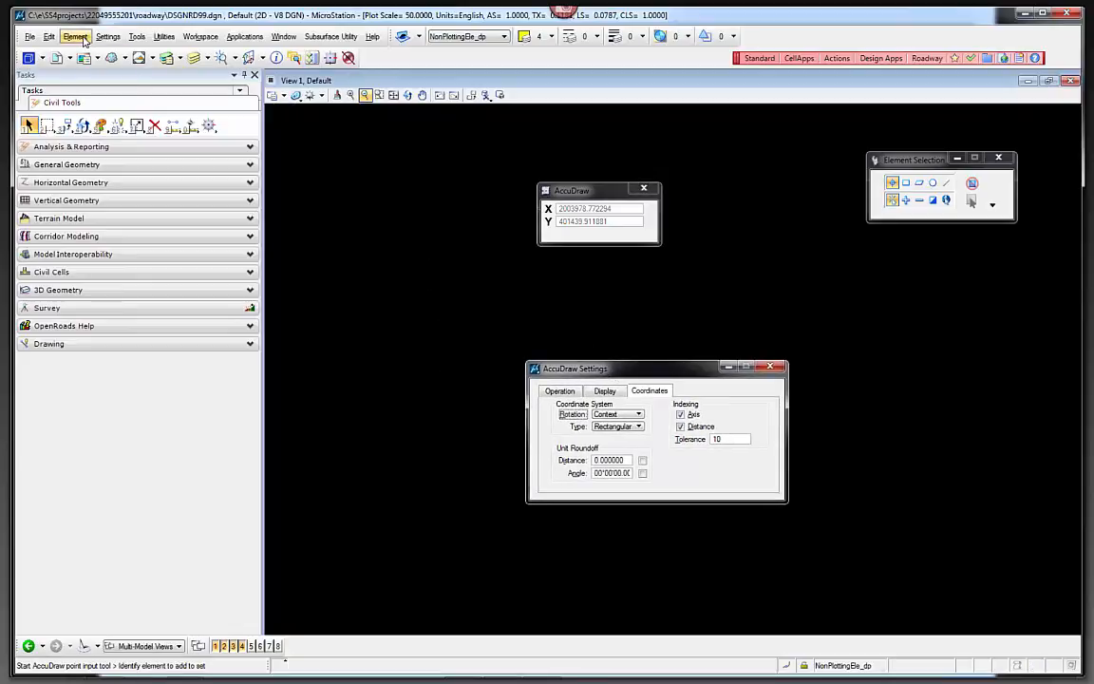
Step: Set the direction mode of the design file's angle readout to Bearing
{"action": "left_click", "coordinate": [109, 38]}
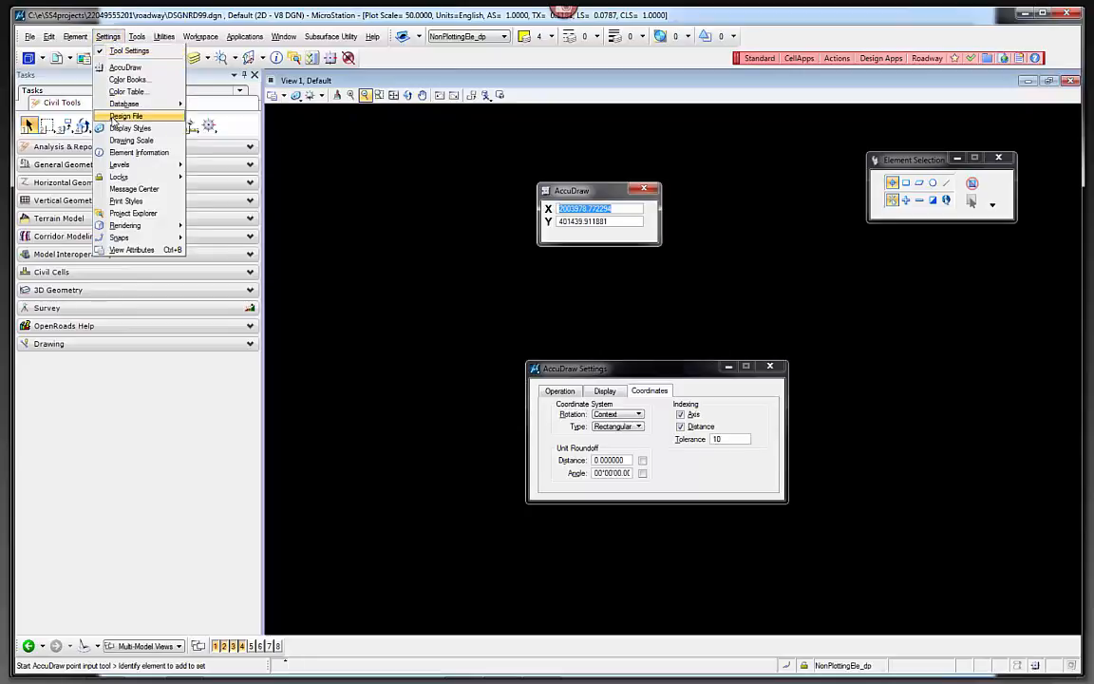
{"action": "left_click", "coordinate": [116, 117]}
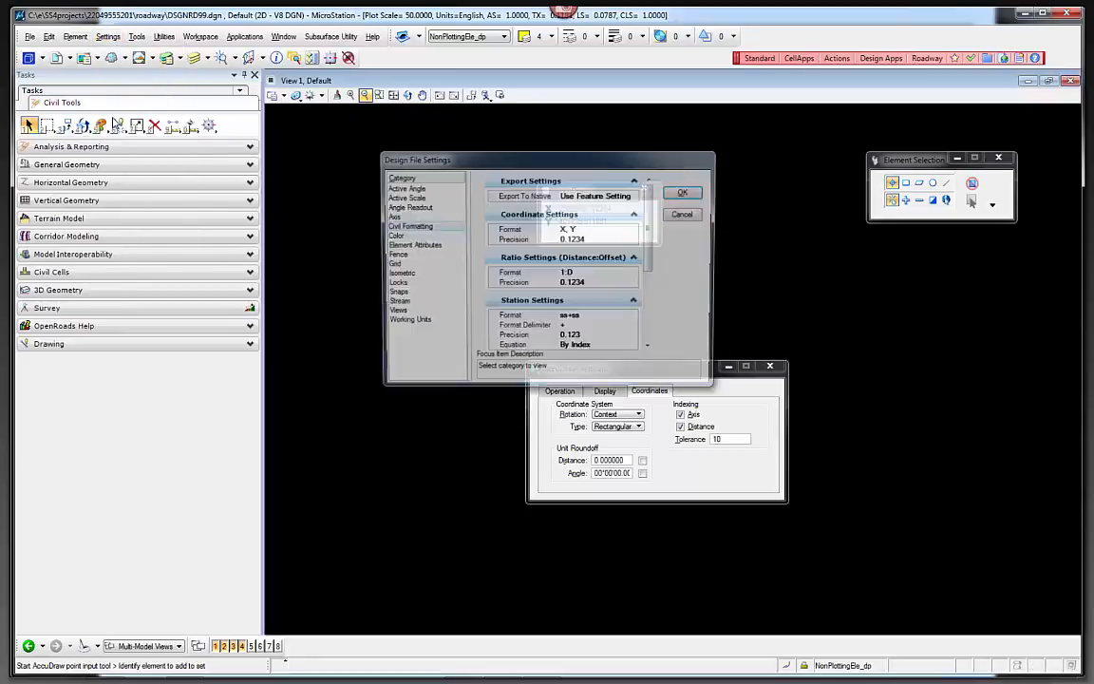
{"action": "left_click", "coordinate": [405, 189]}
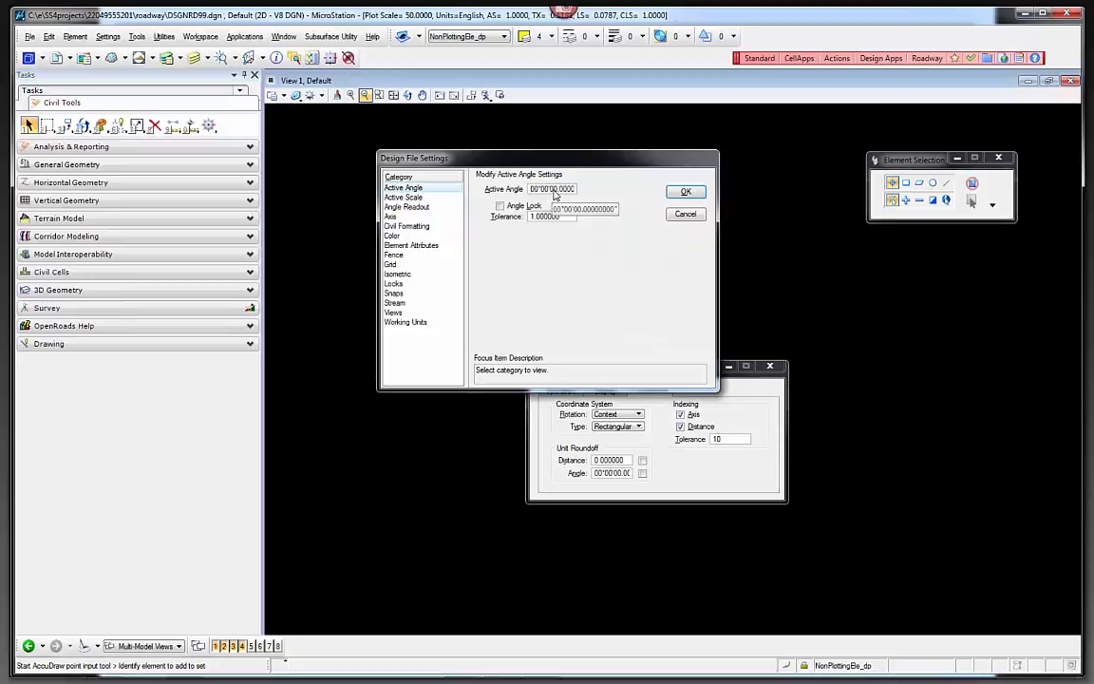
{"action": "left_click", "coordinate": [407, 207]}
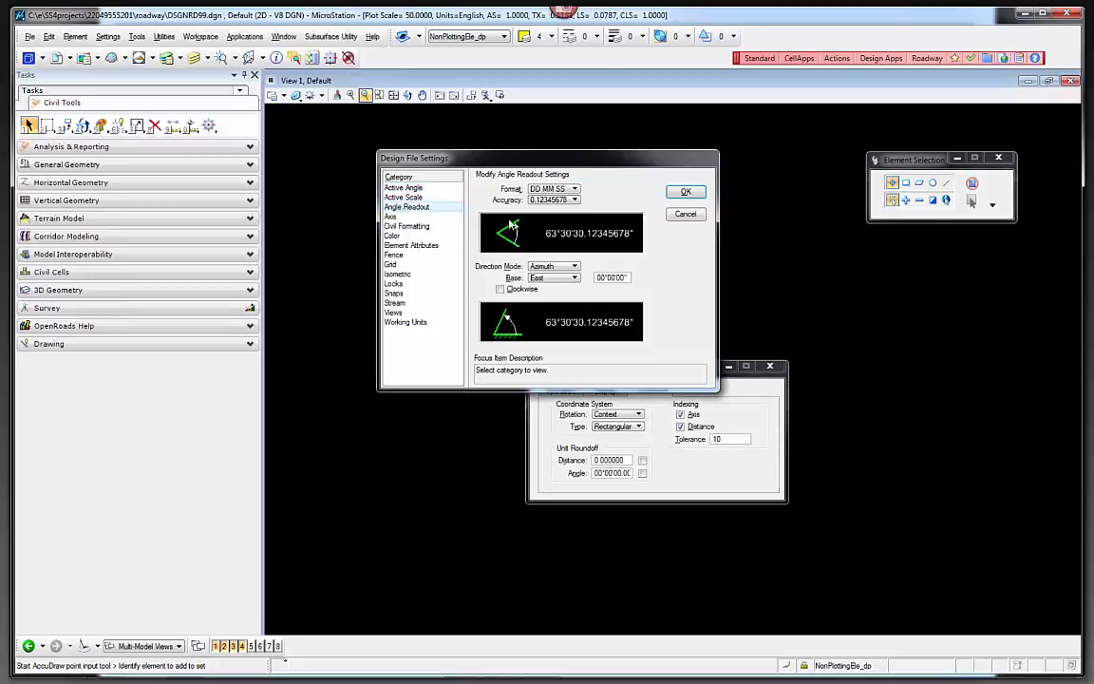
{"action": "left_click", "coordinate": [571, 190]}
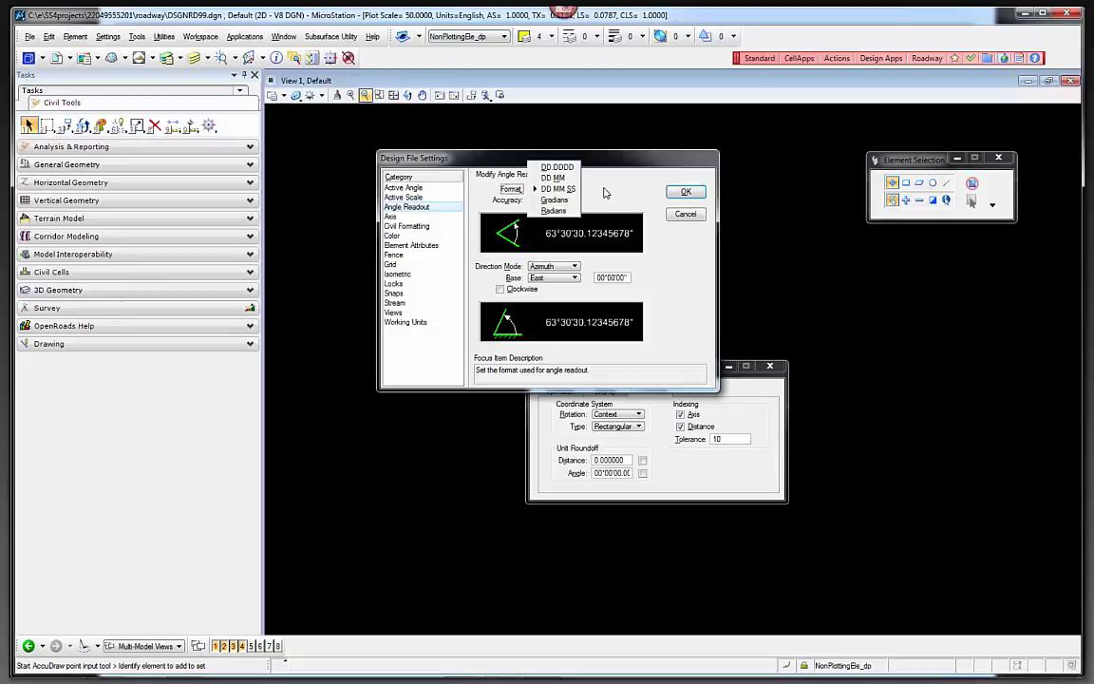
{"action": "left_click", "coordinate": [606, 193]}
{"action": "left_click", "coordinate": [547, 268]}
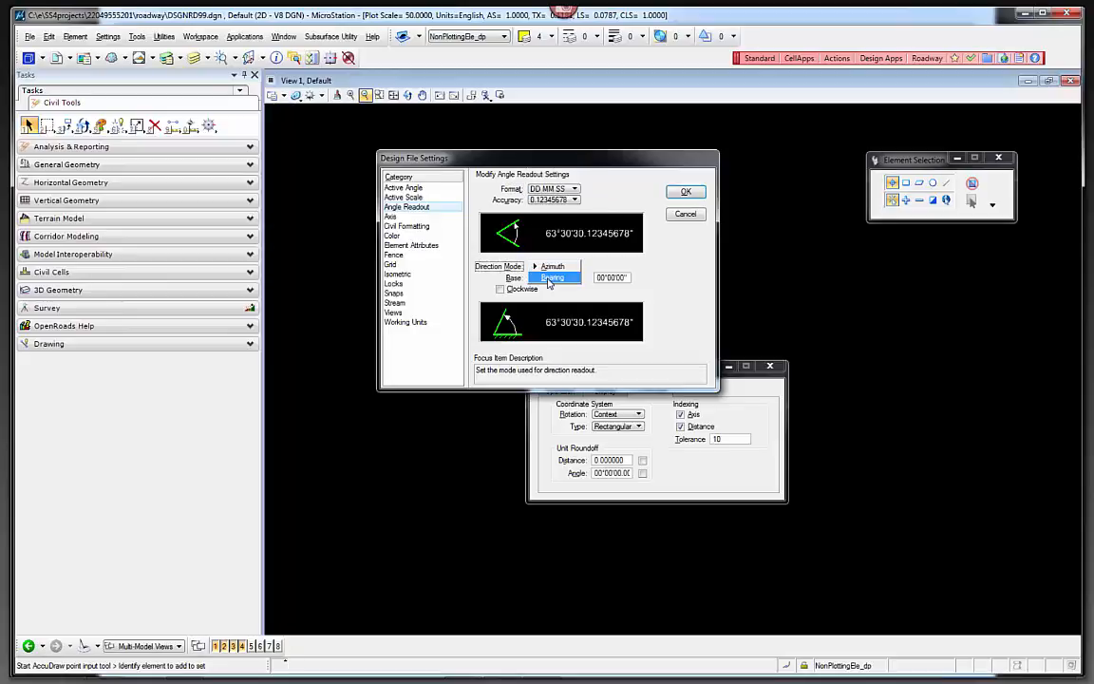
{"action": "left_click", "coordinate": [551, 279]}
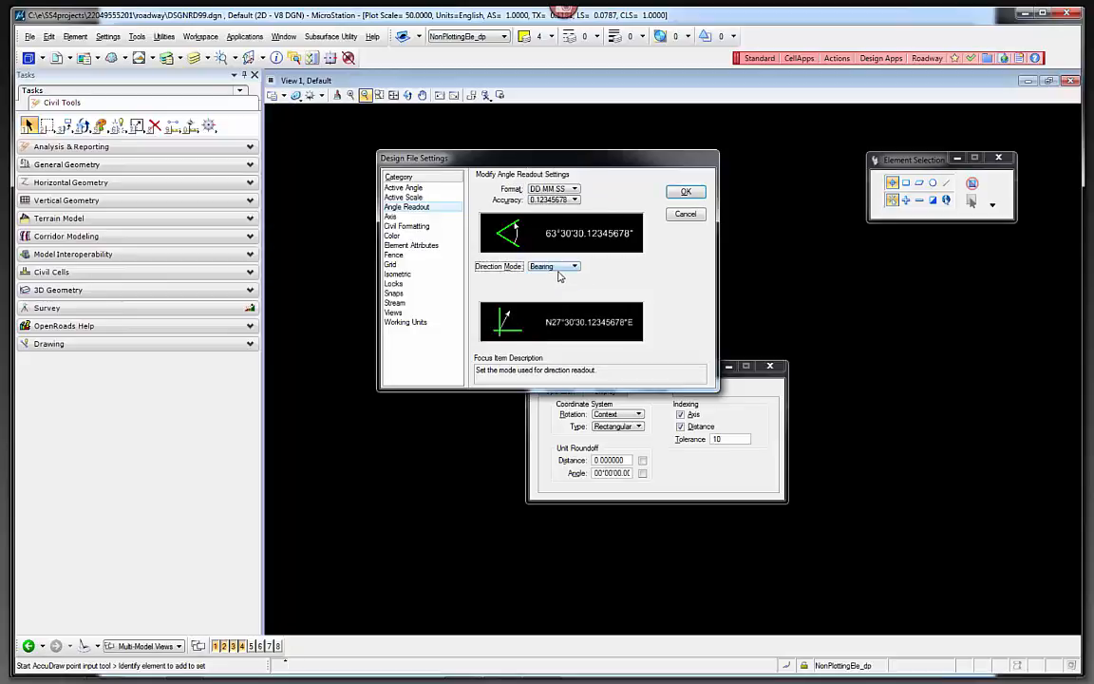
{"action": "left_click", "coordinate": [684, 192]}
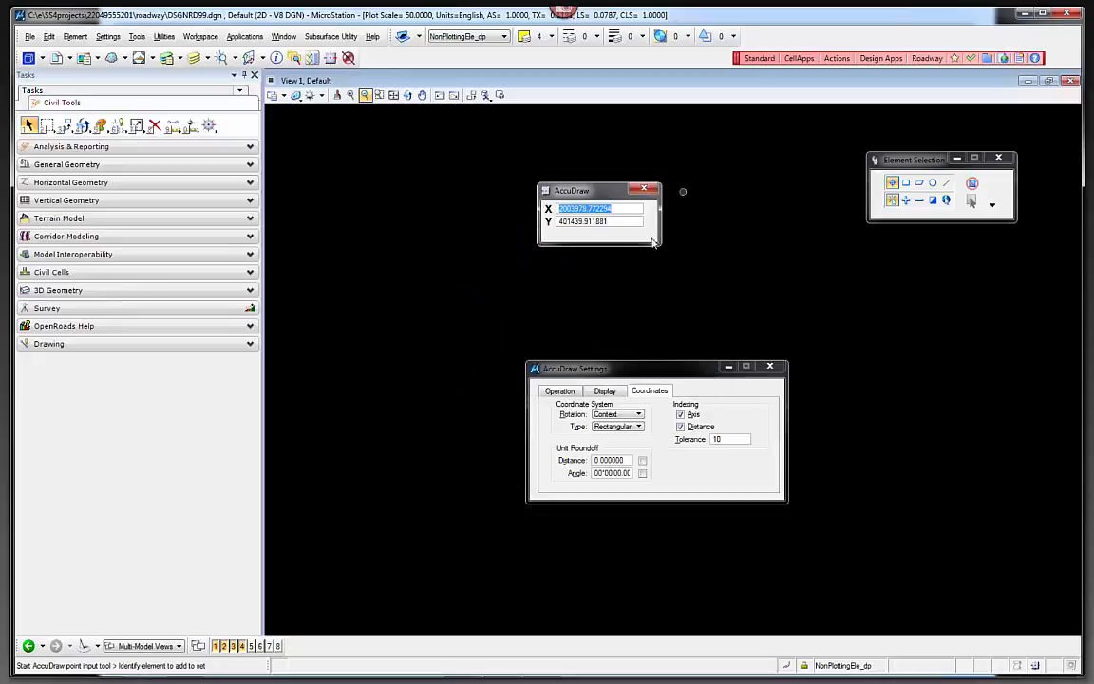
Step: Place a line in the empty drawing area with its end offset 100 in X and 100 in Y from its start
{"action": "left_click", "coordinate": [50, 343]}
{"action": "left_click", "coordinate": [57, 361]}
{"action": "left_click", "coordinate": [427, 320]}
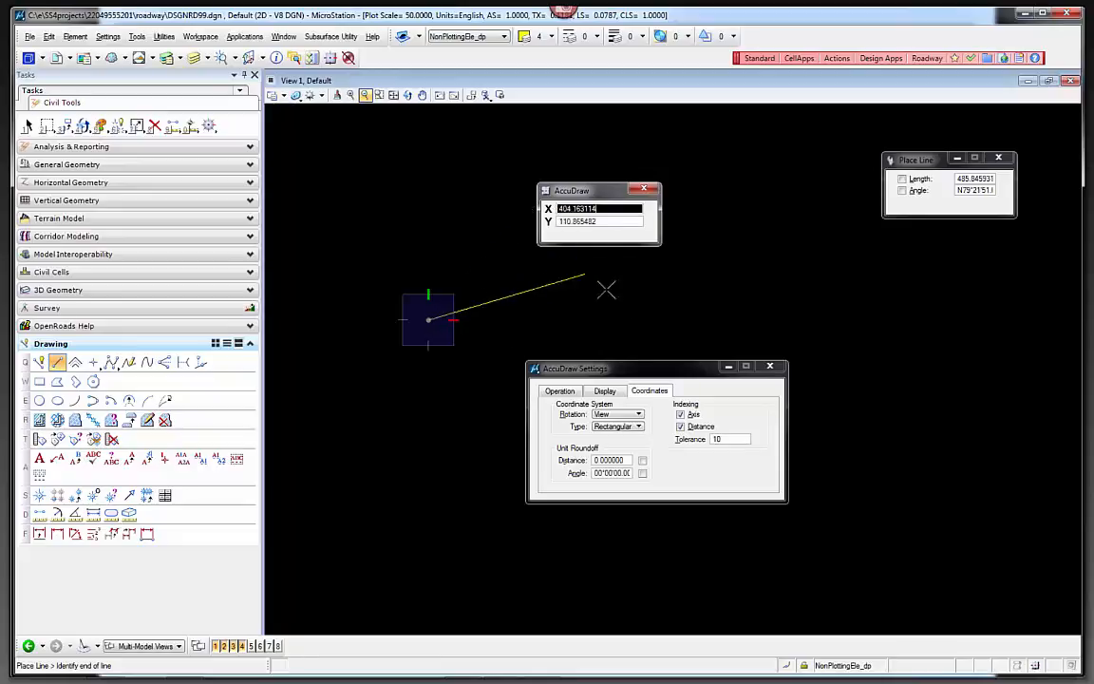
{"action": "type", "text": "100"}
{"action": "key", "text": "Tab"}
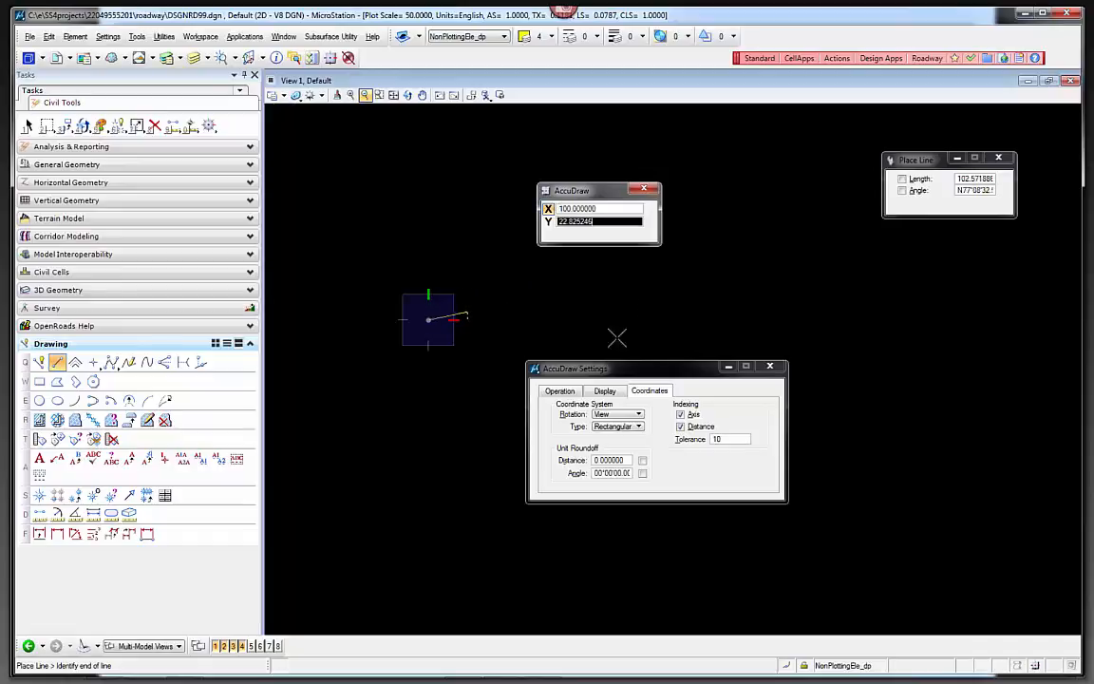
{"action": "type", "text": "100"}
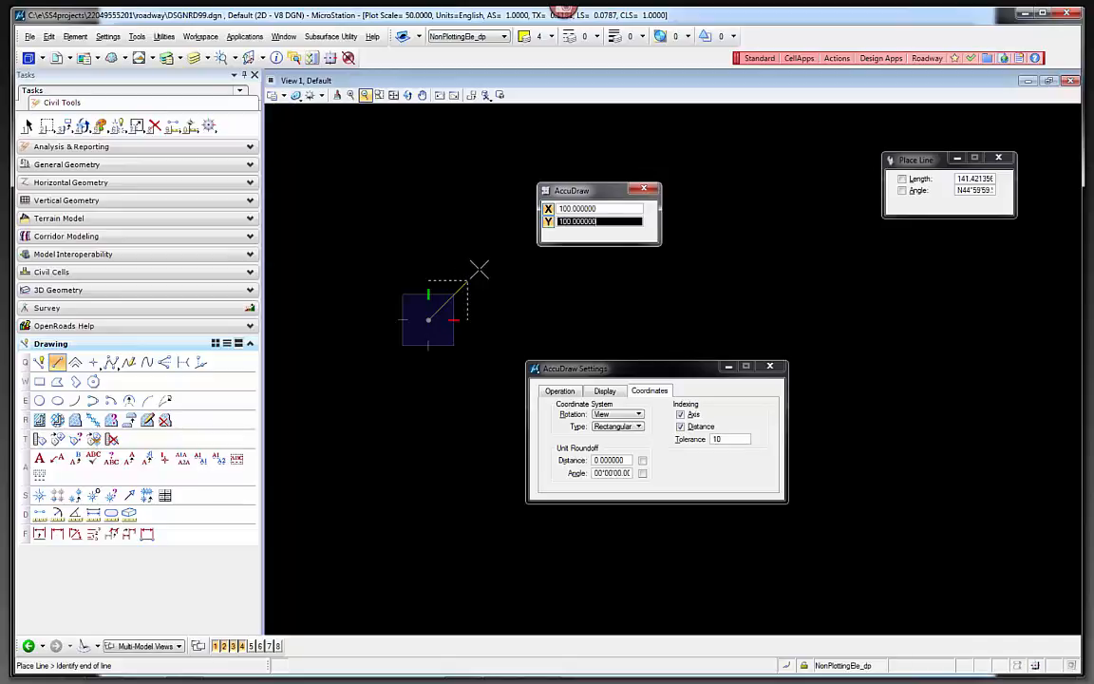
{"action": "left_click", "coordinate": [479, 269]}
{"action": "right_click", "coordinate": [513, 333]}
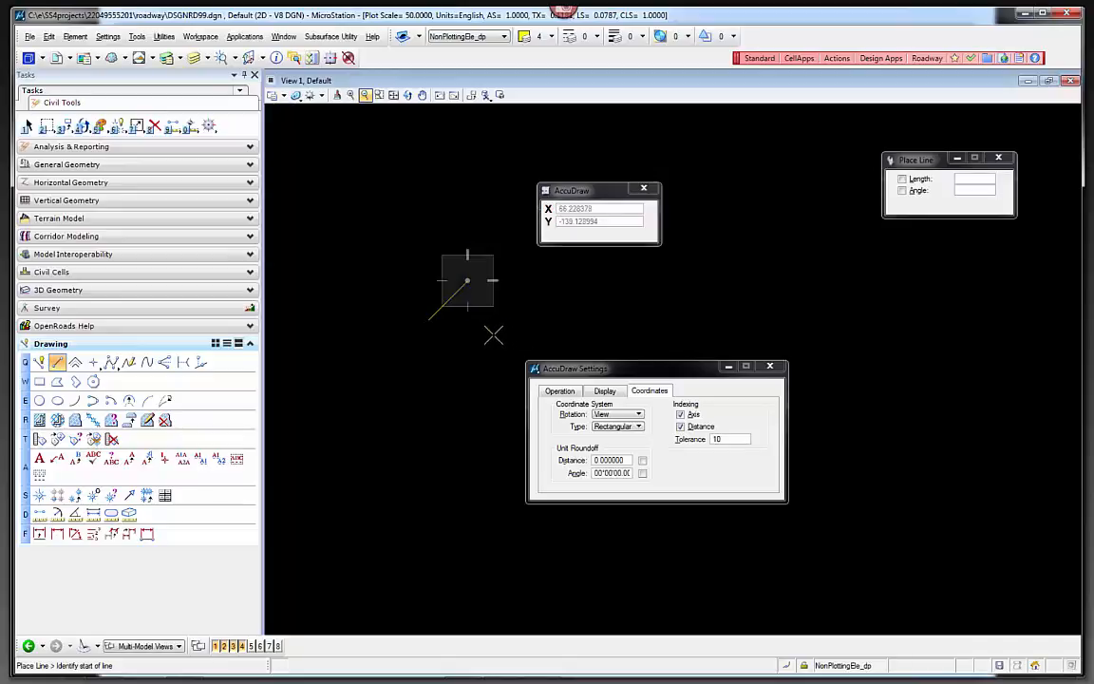
{"action": "key", "text": "Escape"}
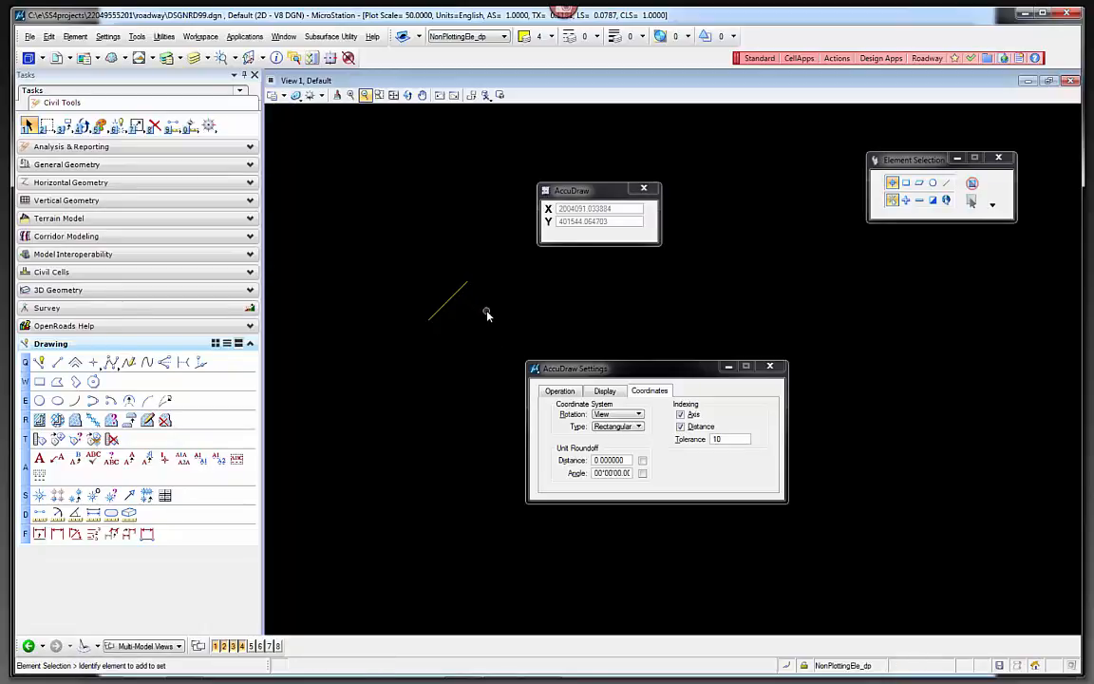
Step: Draw a single-segment SmartLine beside the first line, about 569 in X and 199 in Y, locking the X and Y values before placing its end
{"action": "left_click", "coordinate": [39, 362]}
{"action": "left_click", "coordinate": [559, 309]}
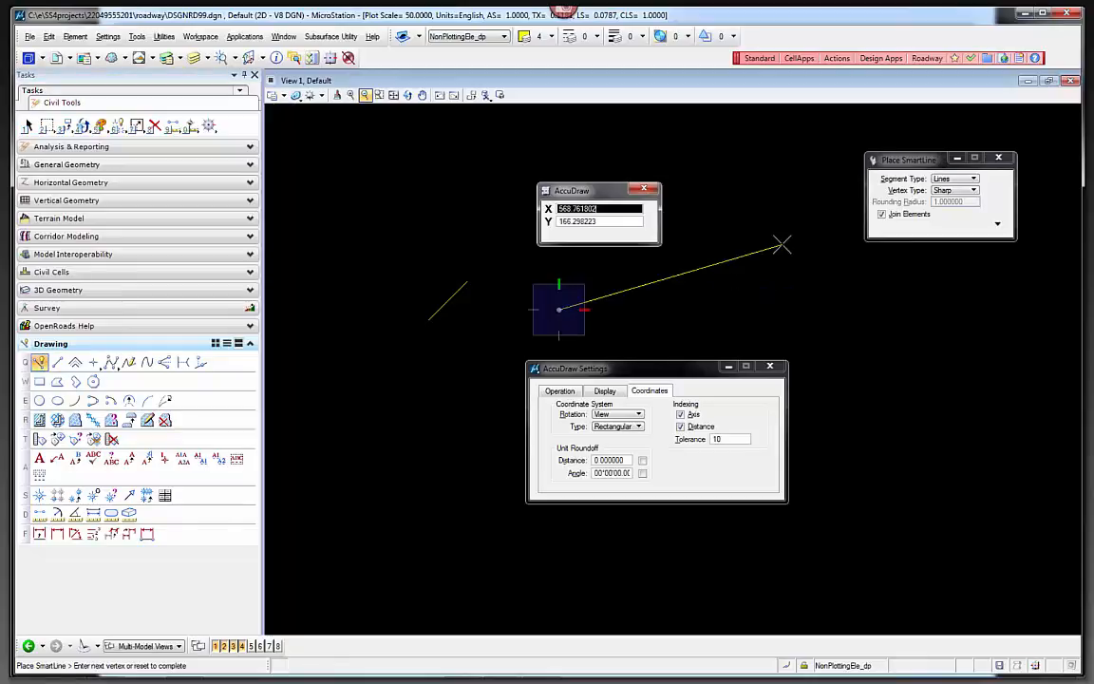
{"action": "key", "text": "x"}
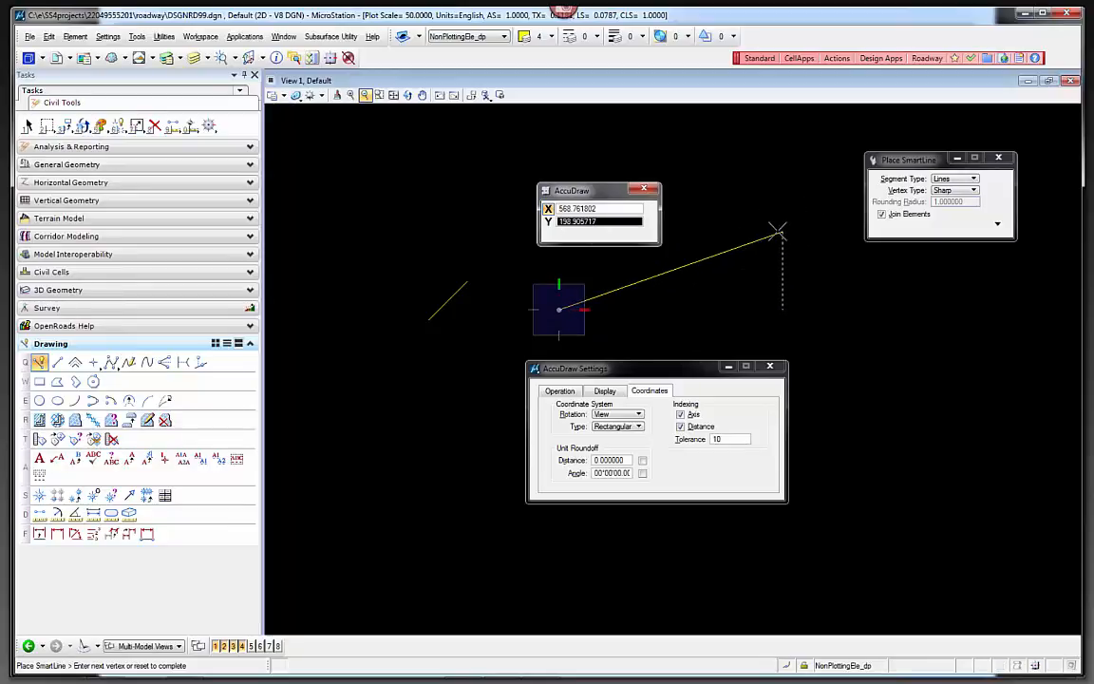
{"action": "key", "text": "y"}
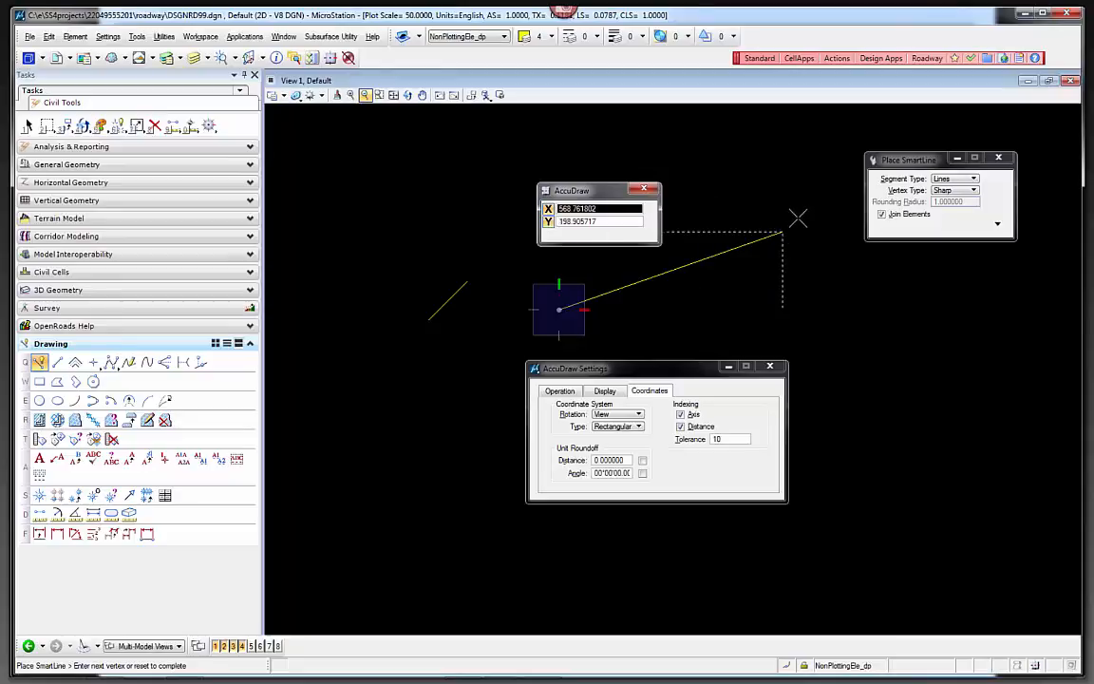
{"action": "left_click", "coordinate": [797, 218]}
{"action": "right_click", "coordinate": [806, 305]}
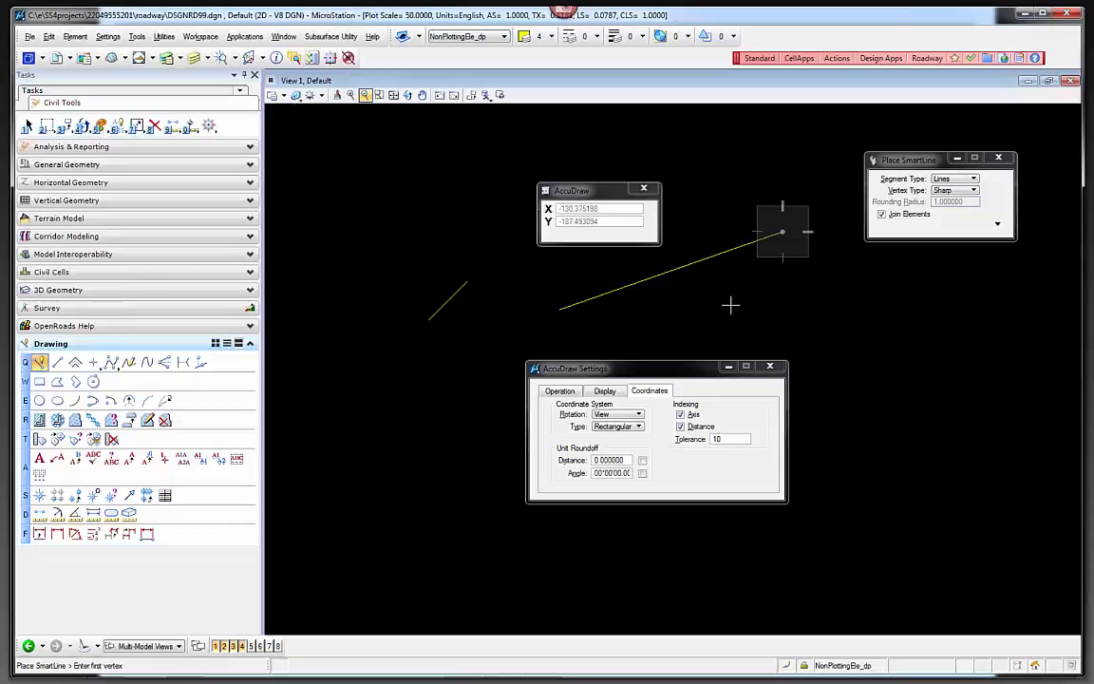
Step: Start a SmartLine beside the existing lines with AccuDraw's rotation kept at View, and switch the compass to polar coordinates
{"action": "left_click", "coordinate": [408, 96]}
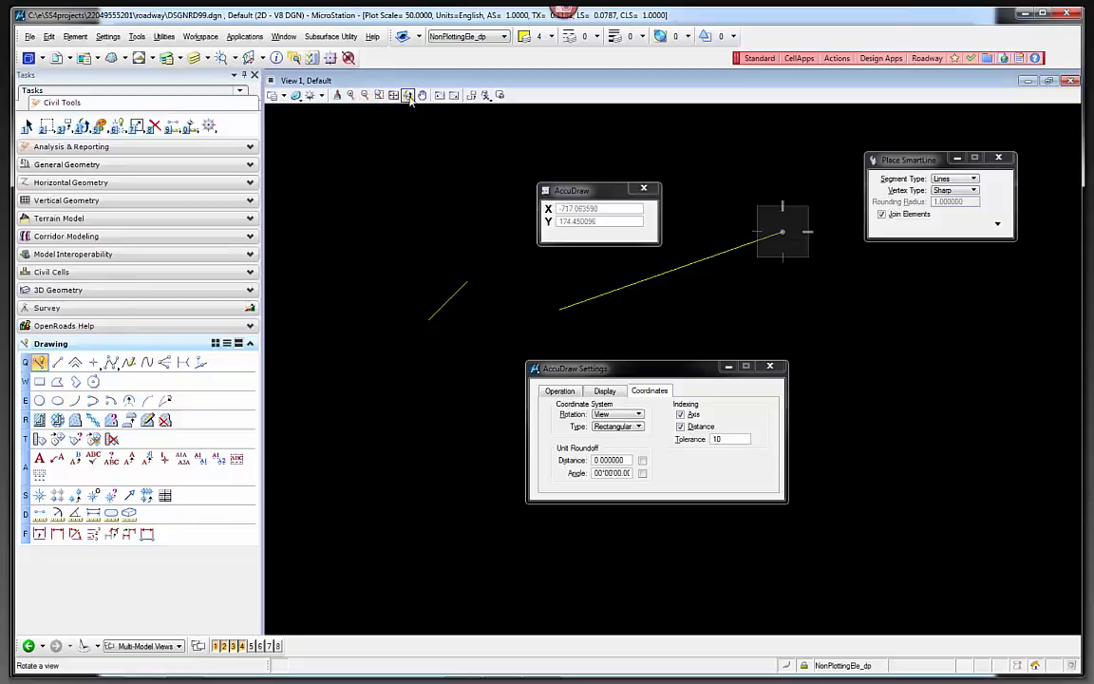
{"action": "left_click", "coordinate": [427, 314]}
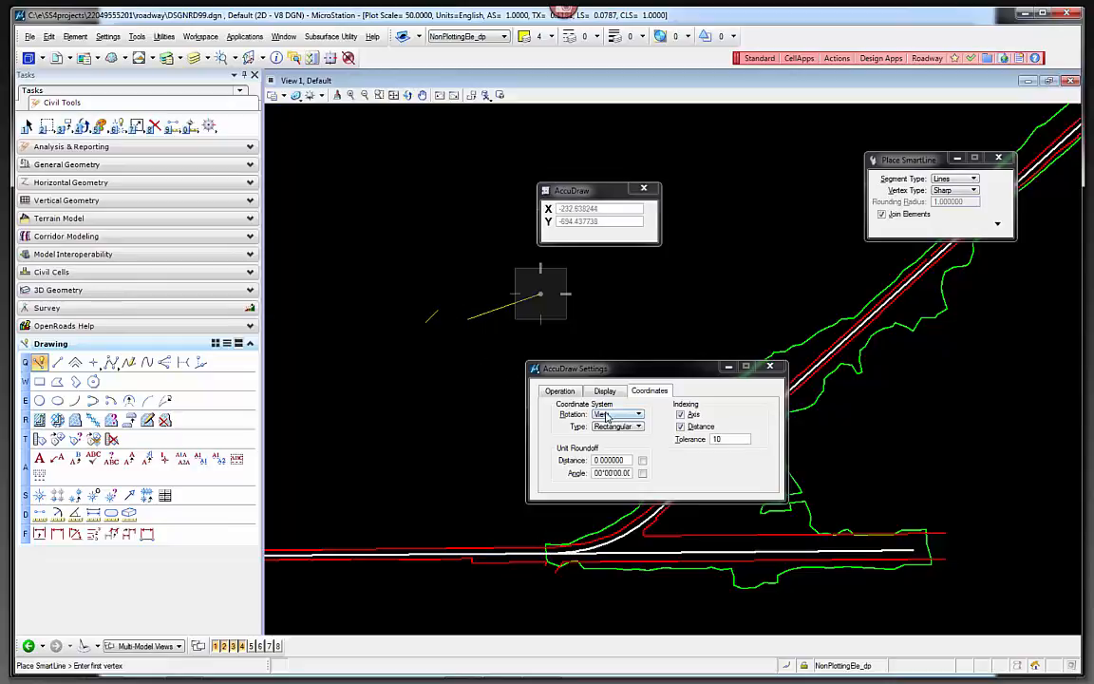
{"action": "left_click", "coordinate": [609, 416]}
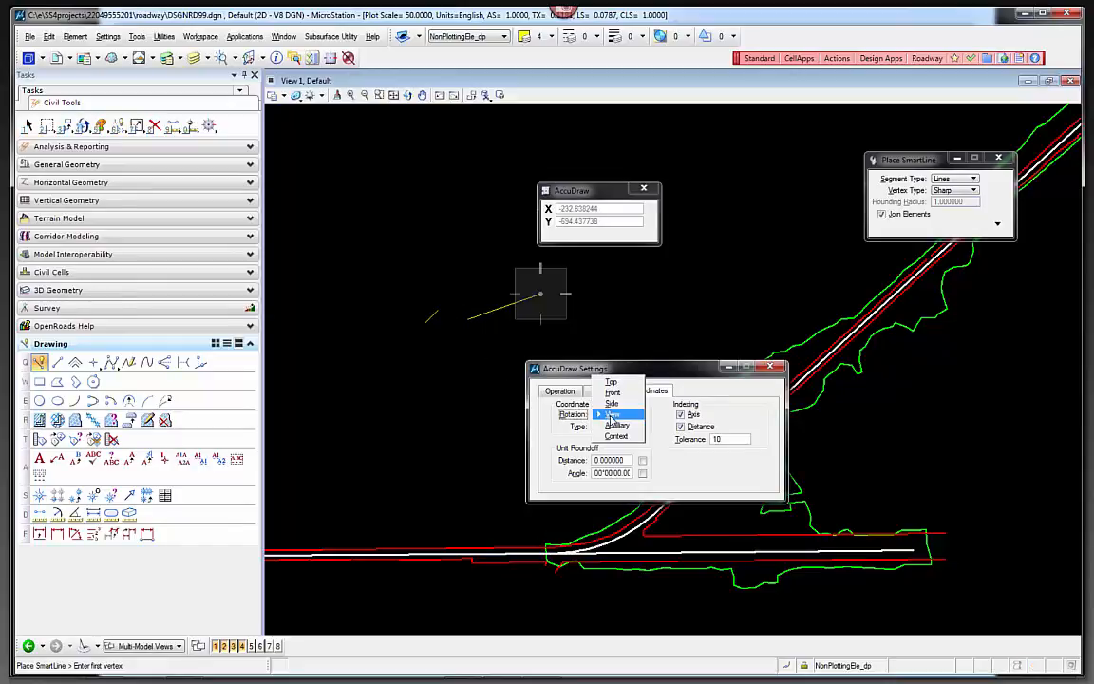
{"action": "left_click", "coordinate": [613, 415]}
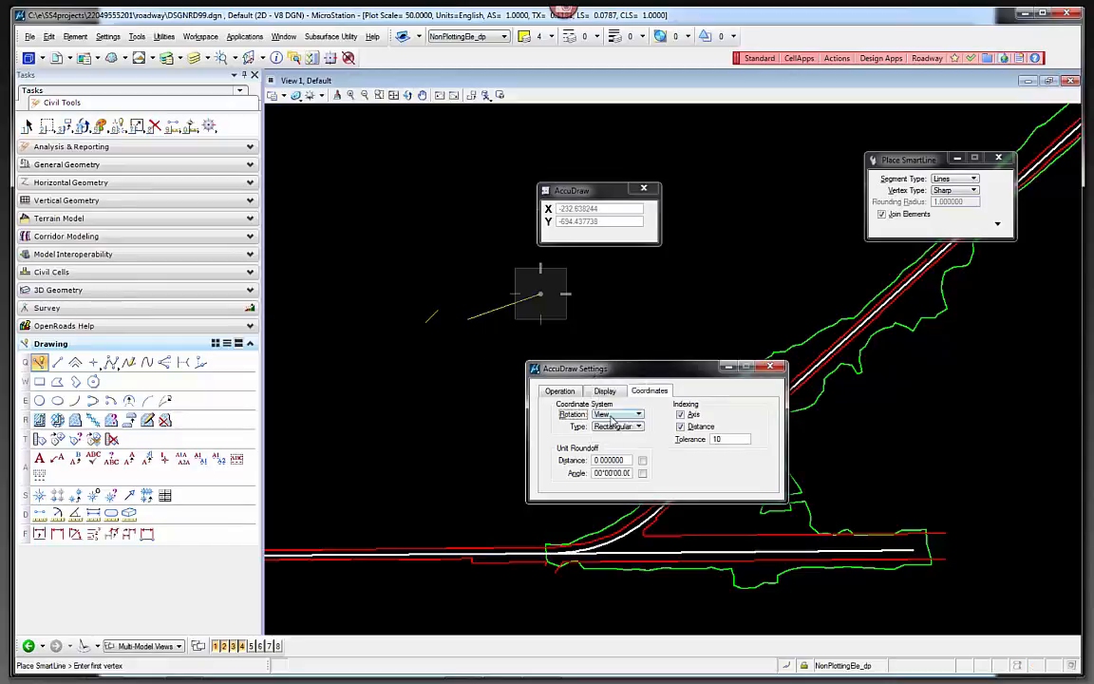
{"action": "left_click", "coordinate": [603, 303]}
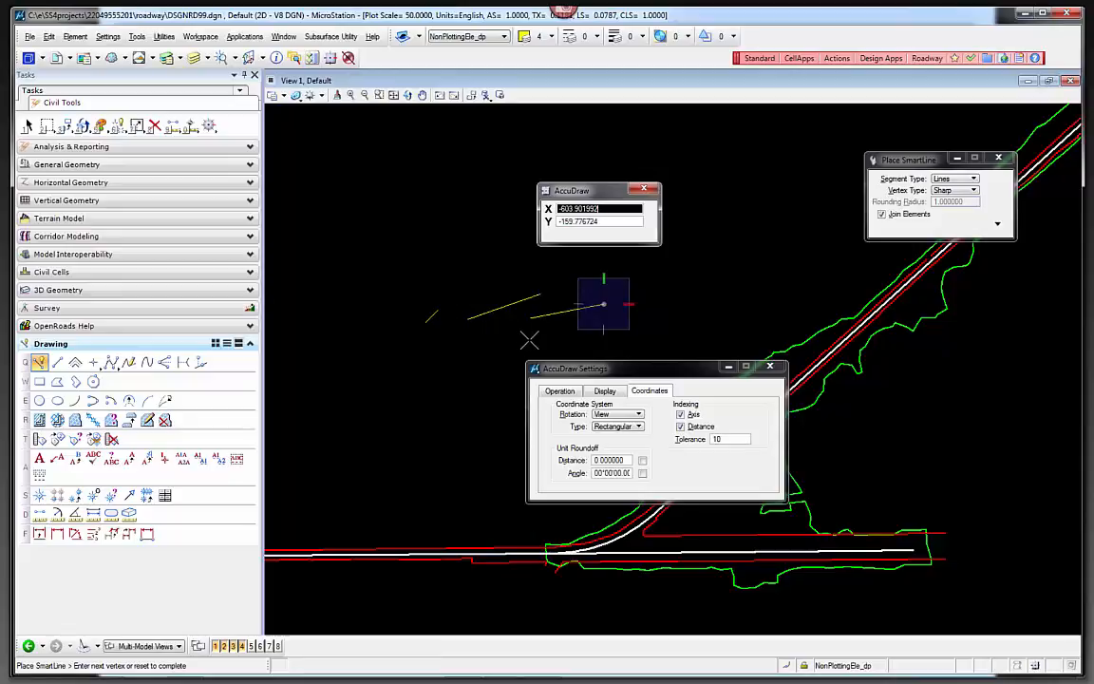
{"action": "key", "text": "space"}
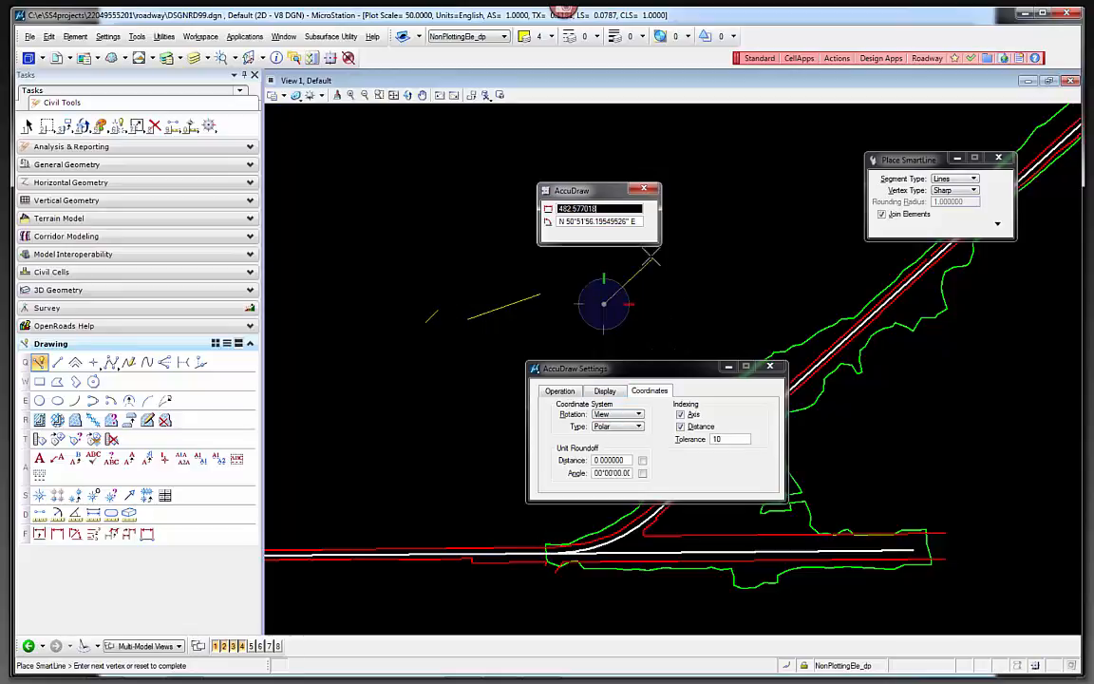
Step: Try the Context rotation for AccuDraw's coordinate system while the SmartLine is in progress
{"action": "left_click", "coordinate": [622, 415]}
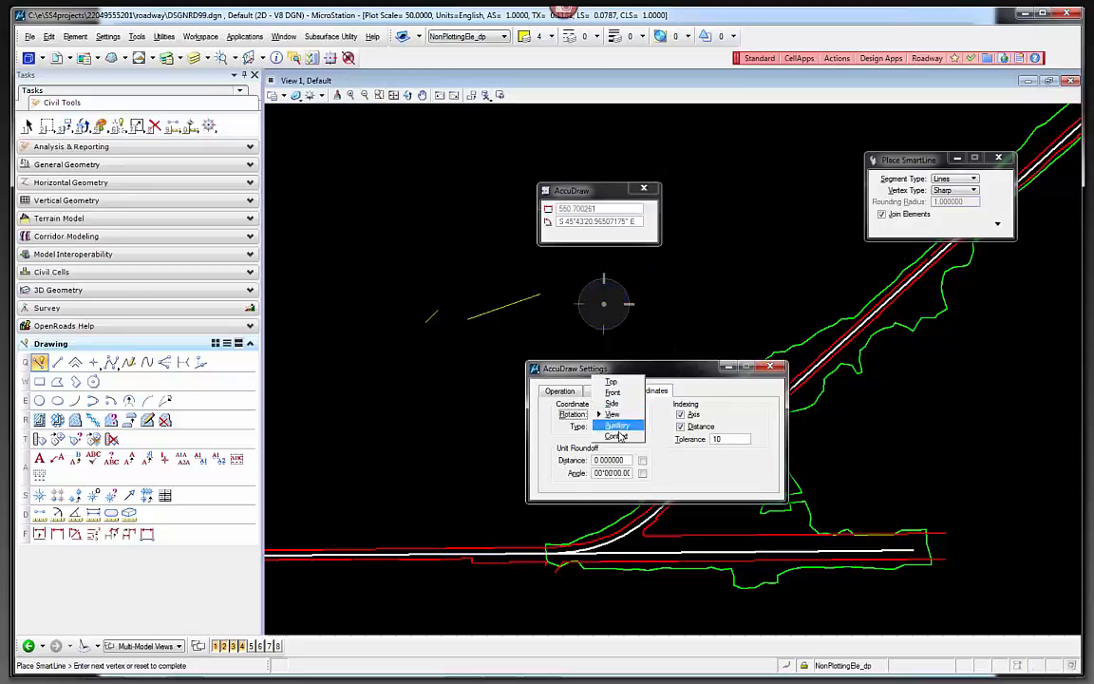
{"action": "left_click", "coordinate": [617, 437]}
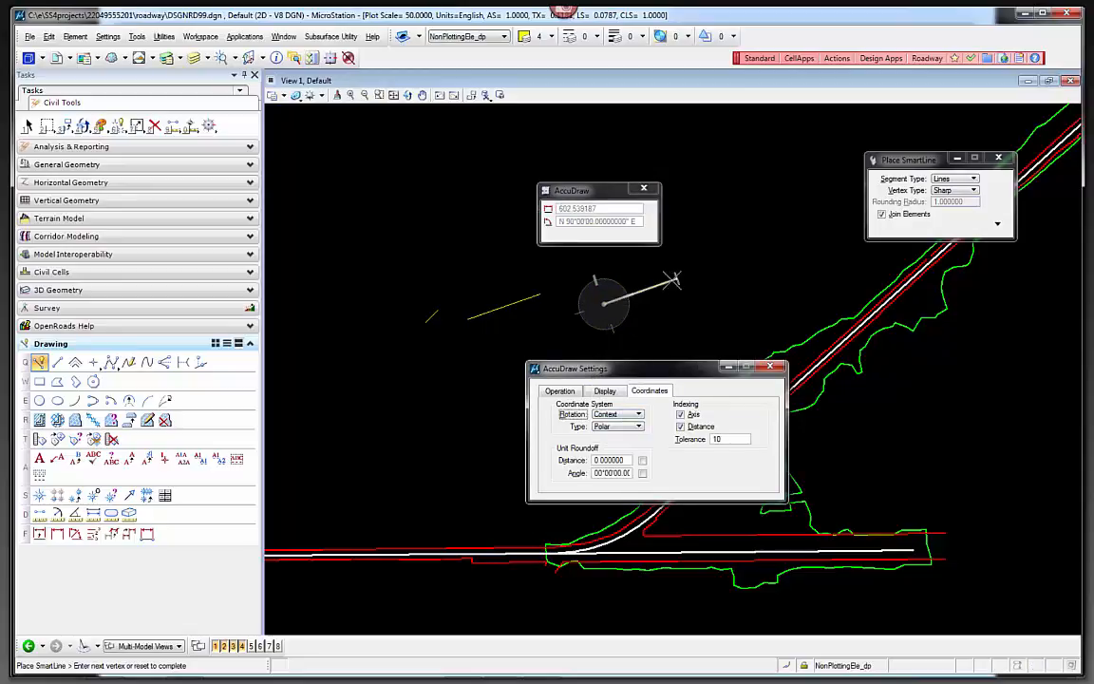
{"action": "scroll", "coordinate": [671, 283], "scroll_direction": "down", "scroll_amount": 1}
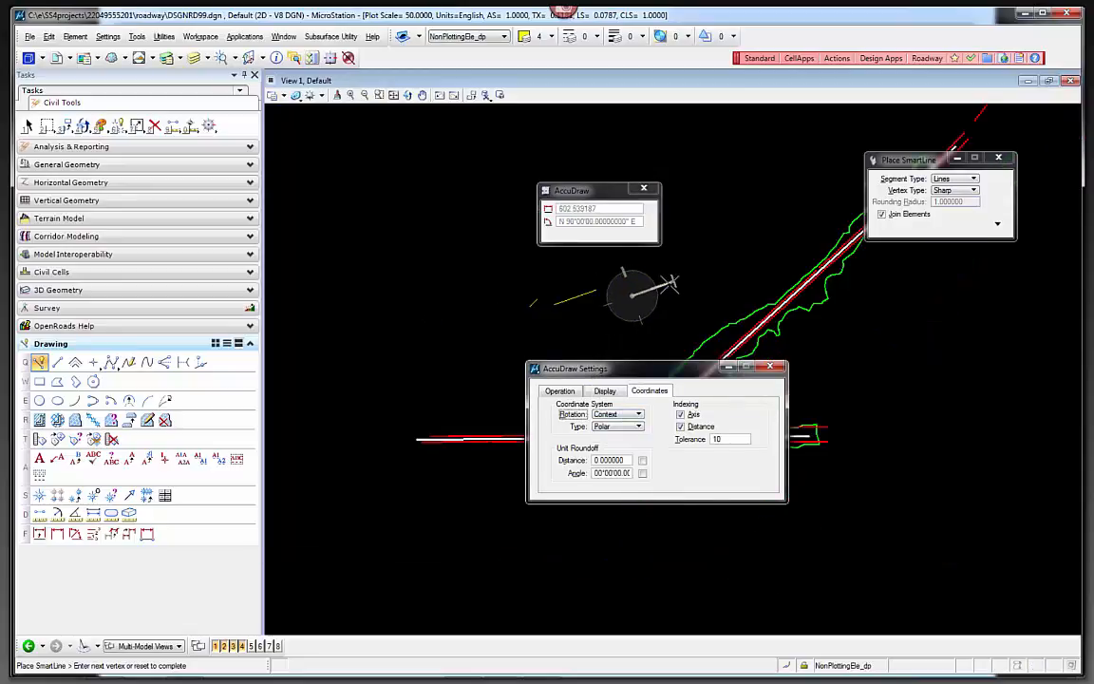
Step: Restore the view to its unrotated orientation and cancel the SmartLine in progress
{"action": "left_click", "coordinate": [409, 96]}
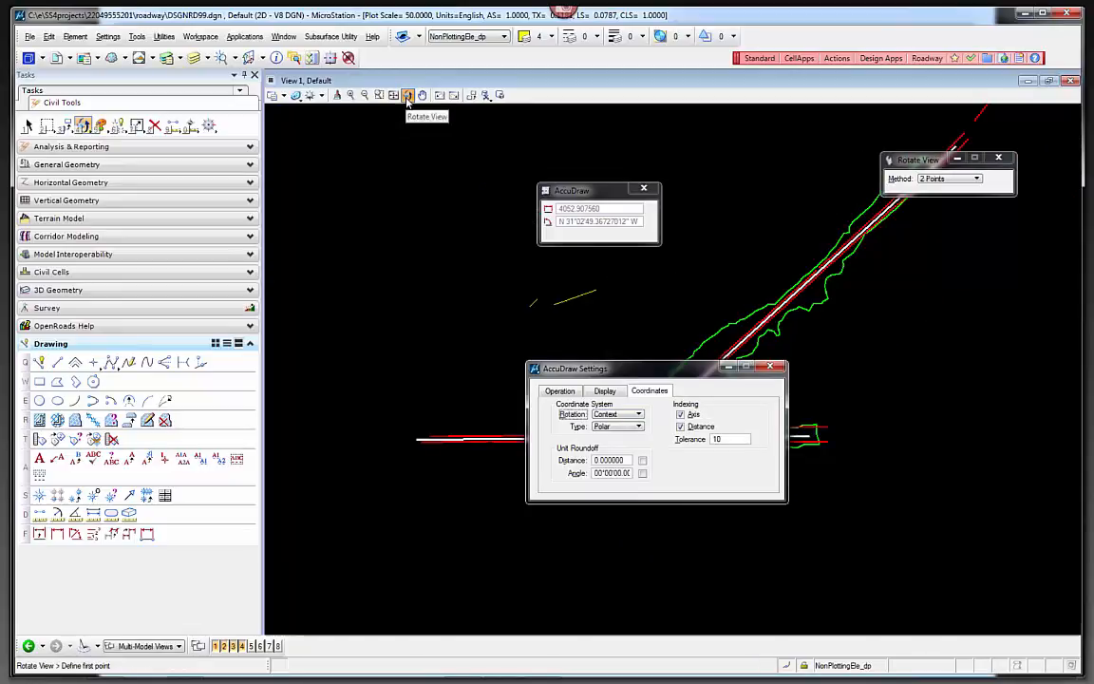
{"action": "left_click", "coordinate": [950, 179]}
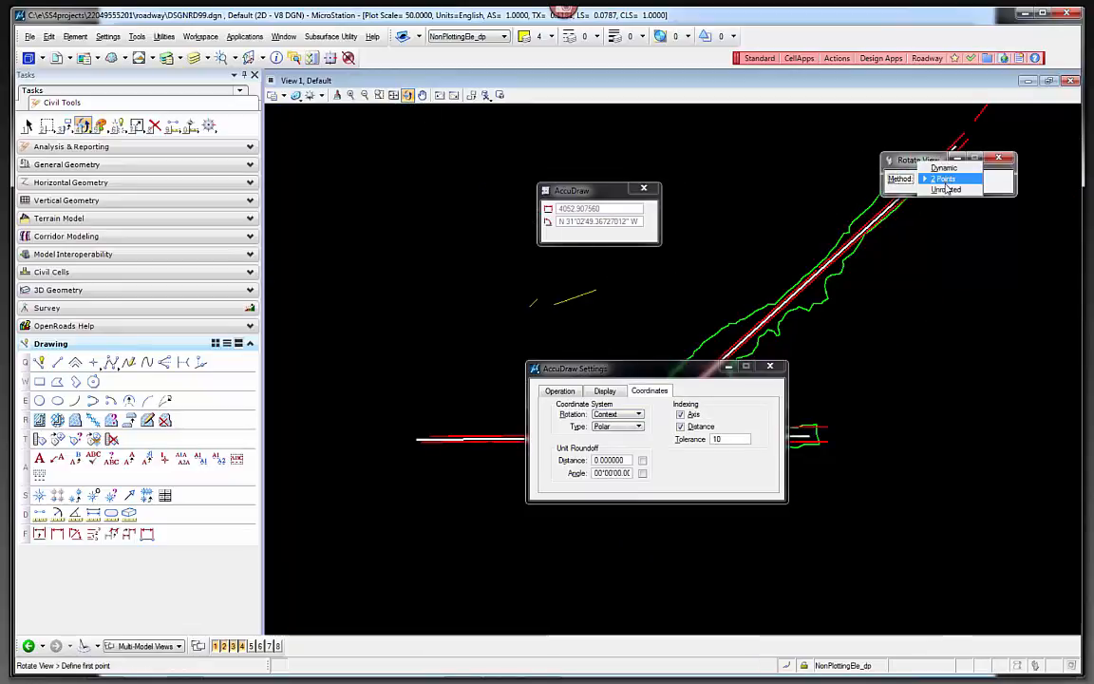
{"action": "left_click", "coordinate": [946, 190]}
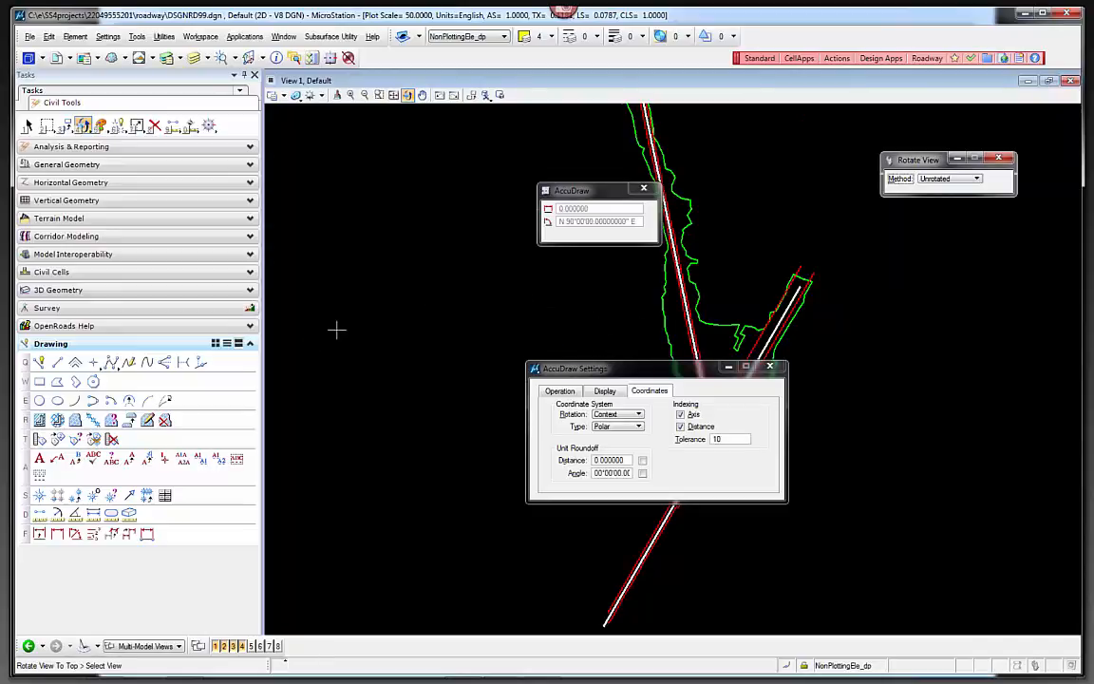
{"action": "scroll", "coordinate": [413, 320], "scroll_direction": "down", "scroll_amount": 1}
{"action": "right_click", "coordinate": [509, 331]}
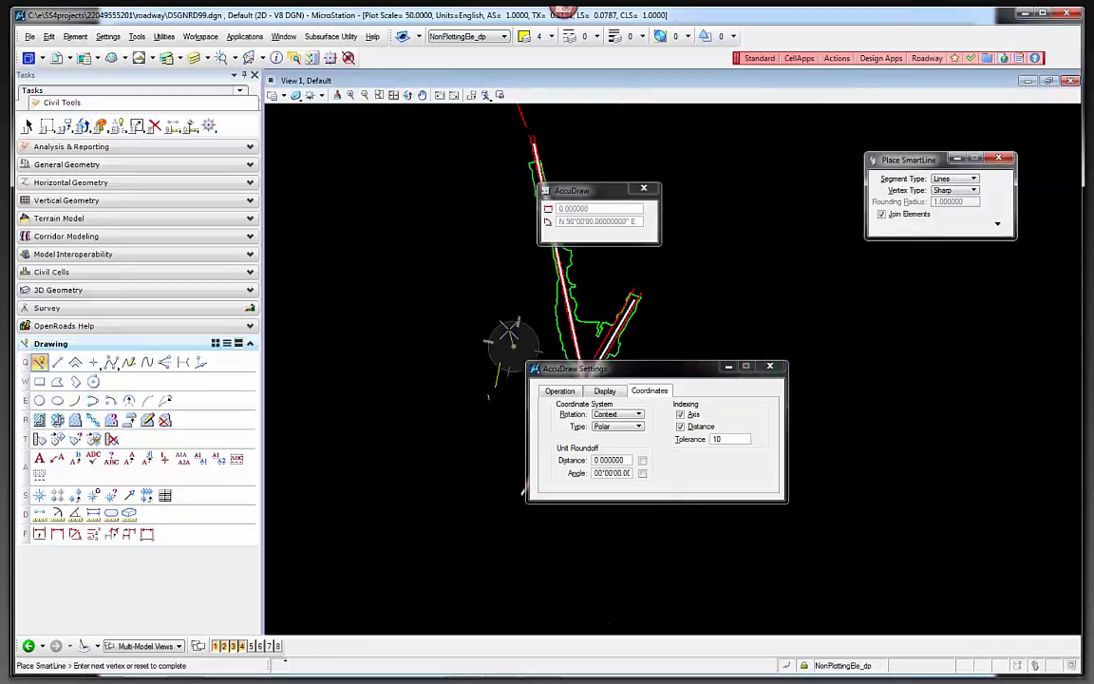
{"action": "scroll", "coordinate": [456, 304], "scroll_direction": "down", "scroll_amount": 3}
{"action": "right_click", "coordinate": [452, 274]}
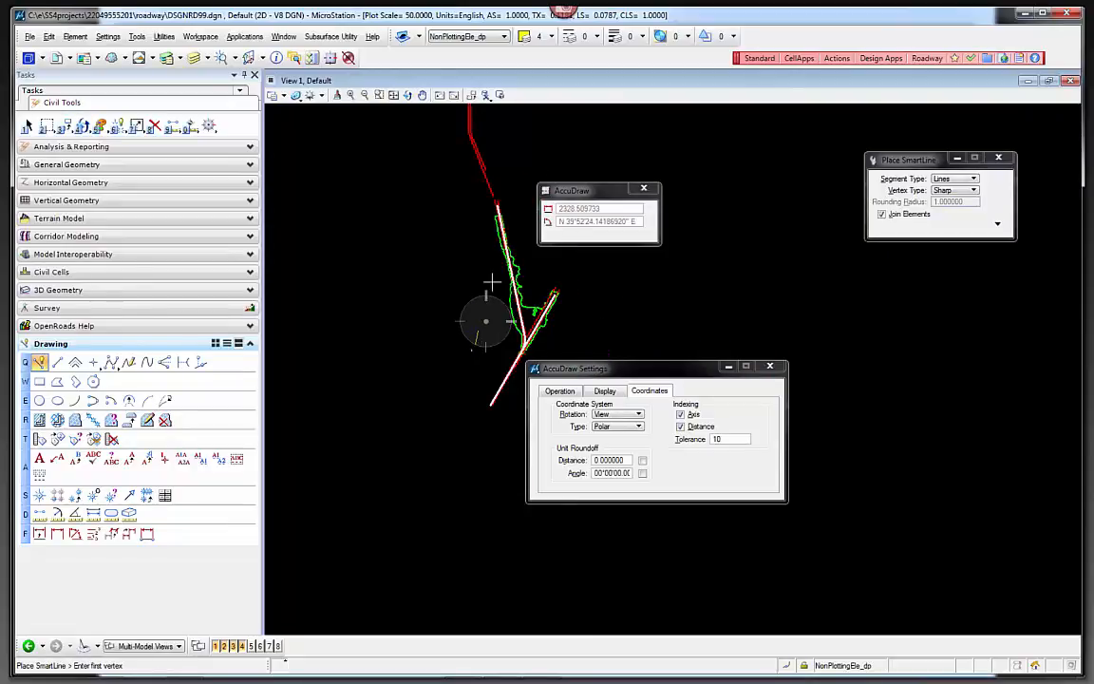
Step: Set AccuDraw's coordinate rotation to Context again and cancel the axis rotation it starts
{"action": "scroll", "coordinate": [457, 309], "scroll_direction": "up", "scroll_amount": 2}
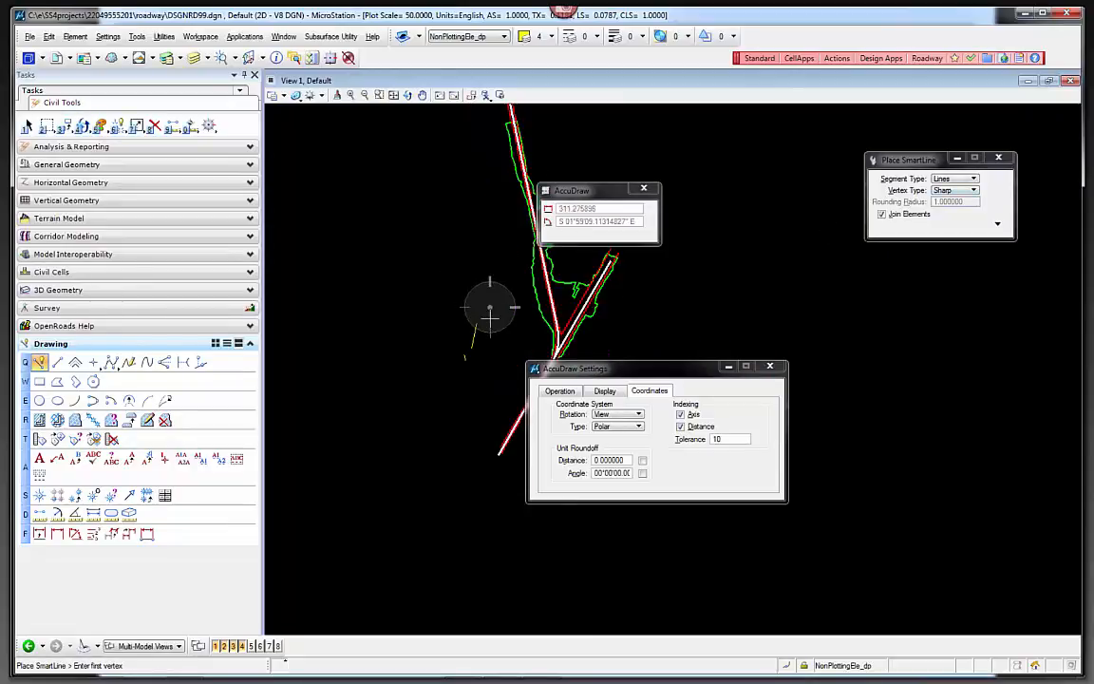
{"action": "left_click", "coordinate": [607, 416]}
{"action": "left_click", "coordinate": [613, 430]}
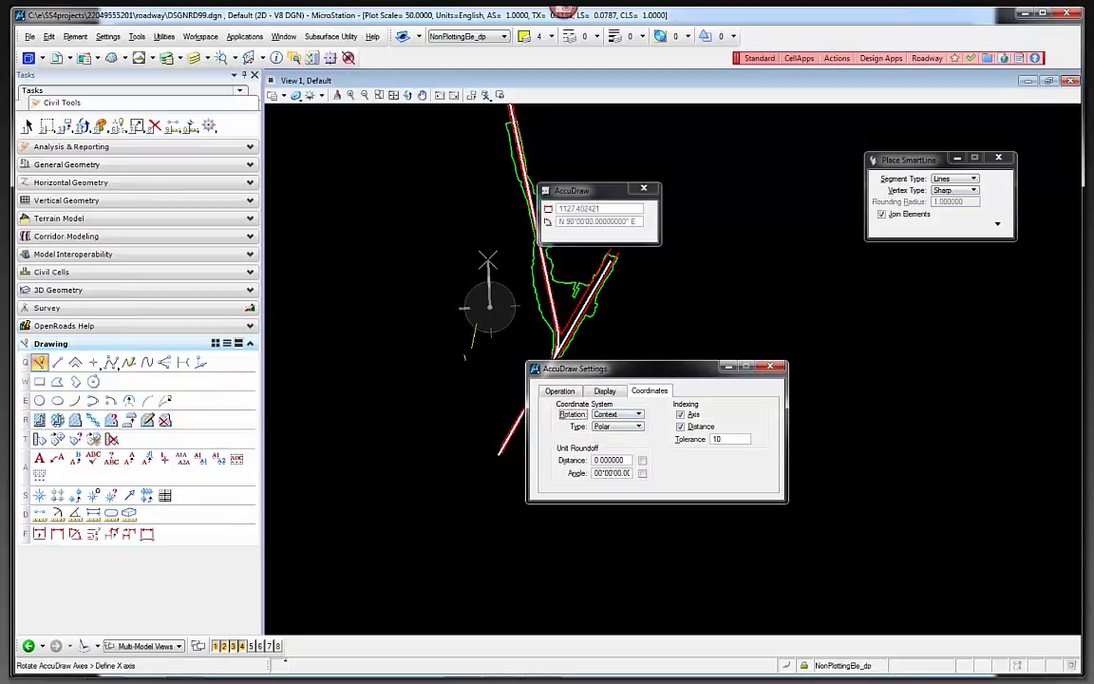
{"action": "right_click", "coordinate": [498, 253]}
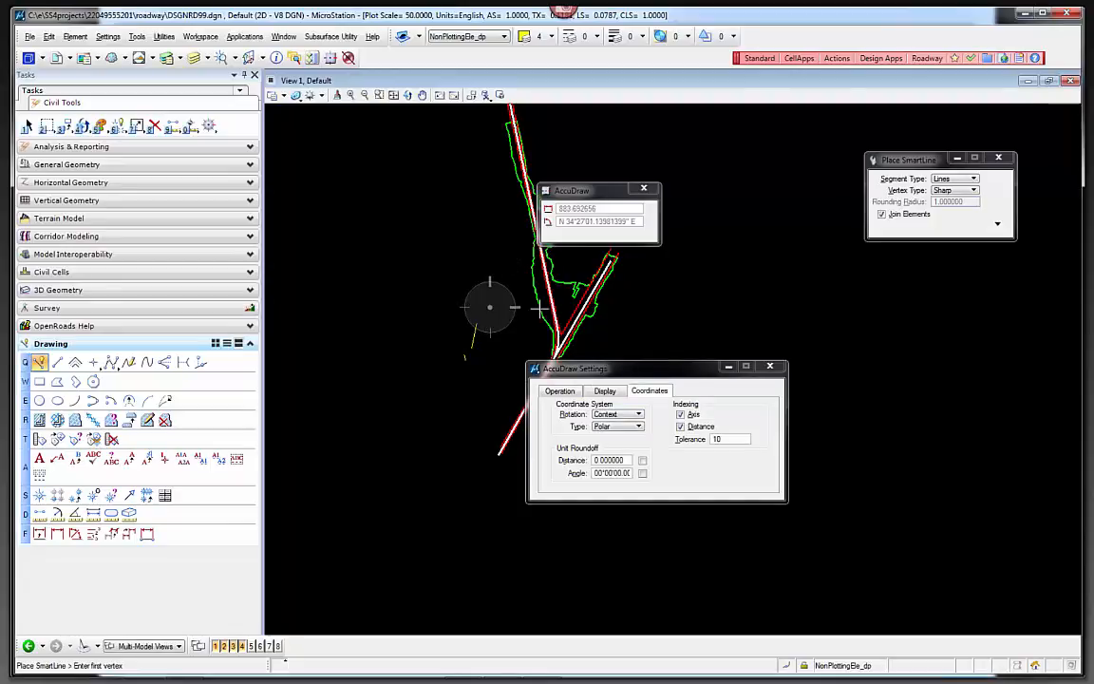
Step: Set AccuDraw's coordinate rotation to Top and place a SmartLine start point beside the two practice lines
{"action": "left_click", "coordinate": [623, 415]}
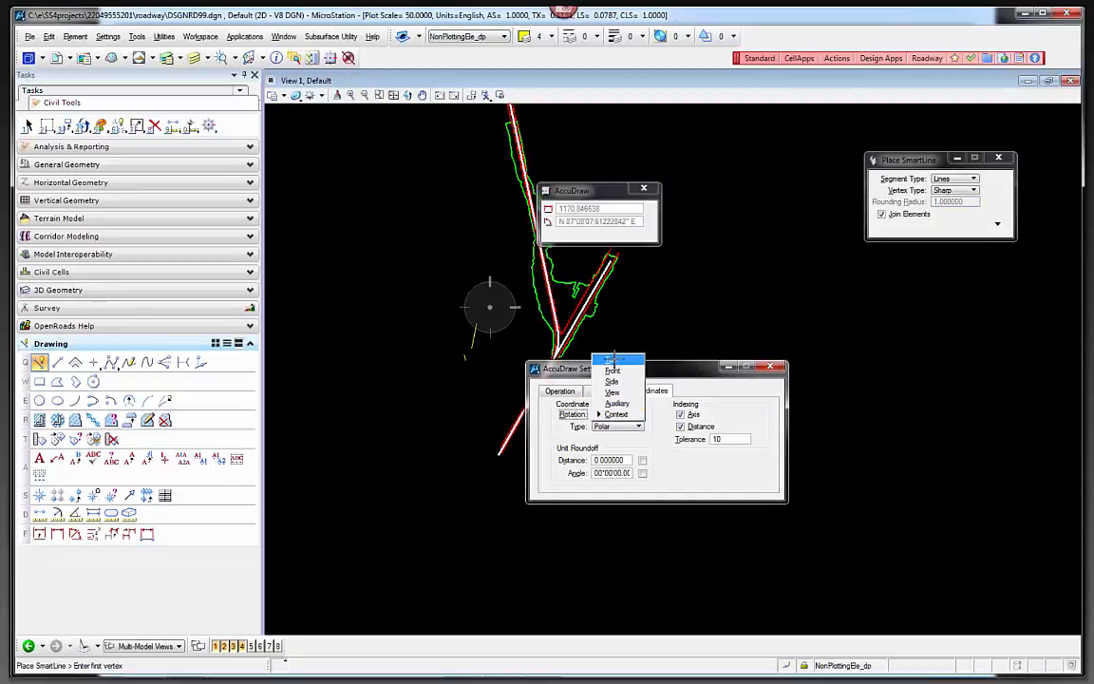
{"action": "left_click", "coordinate": [609, 354]}
{"action": "left_click", "coordinate": [499, 339]}
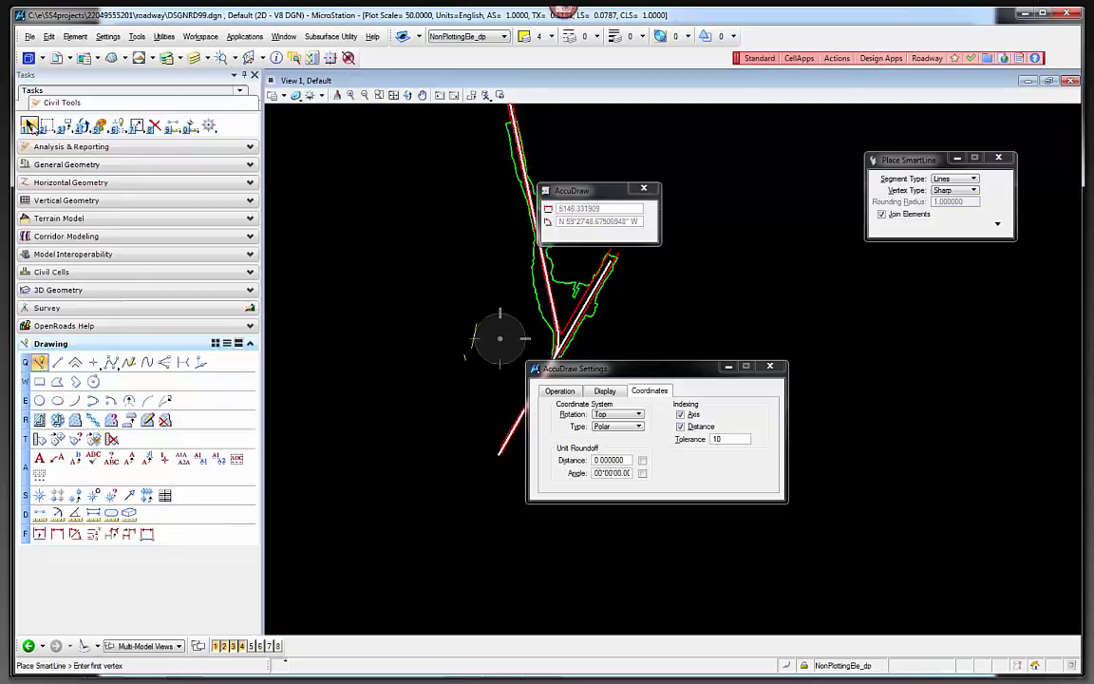
Step: Delete the two practice lines beside the roadway
{"action": "left_click", "coordinate": [29, 127]}
{"action": "left_click_drag", "start_coordinate": [412, 300], "coordinate": [513, 381]}
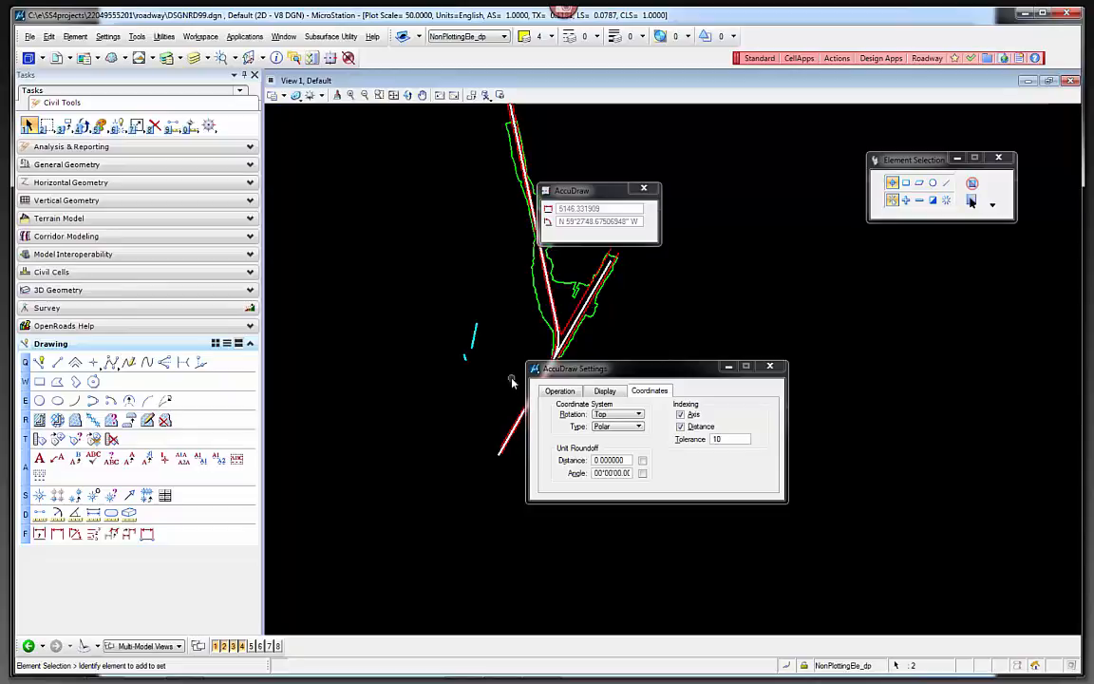
{"action": "left_click_drag", "start_coordinate": [416, 301], "coordinate": [513, 373]}
{"action": "key", "text": "Delete"}
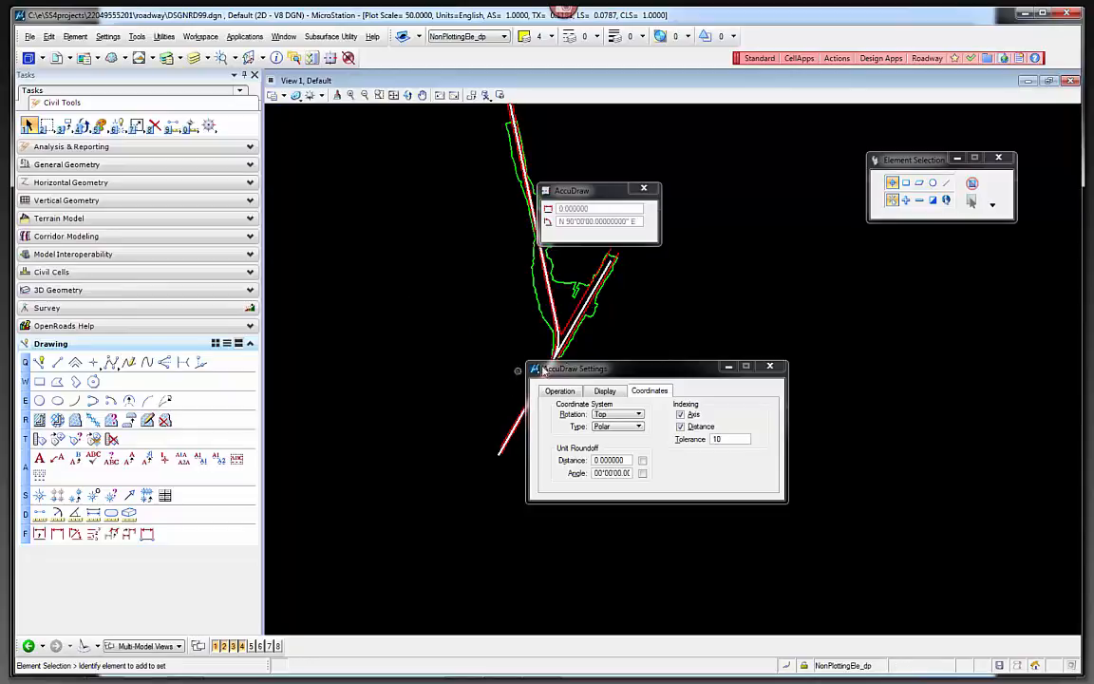
Step: Close the AccuDraw Settings window, then open OpenRoads Help and enlarge its window
{"action": "scroll", "coordinate": [491, 289], "scroll_direction": "up", "scroll_amount": 3}
{"action": "left_click_drag", "start_coordinate": [602, 368], "coordinate": [479, 342]}
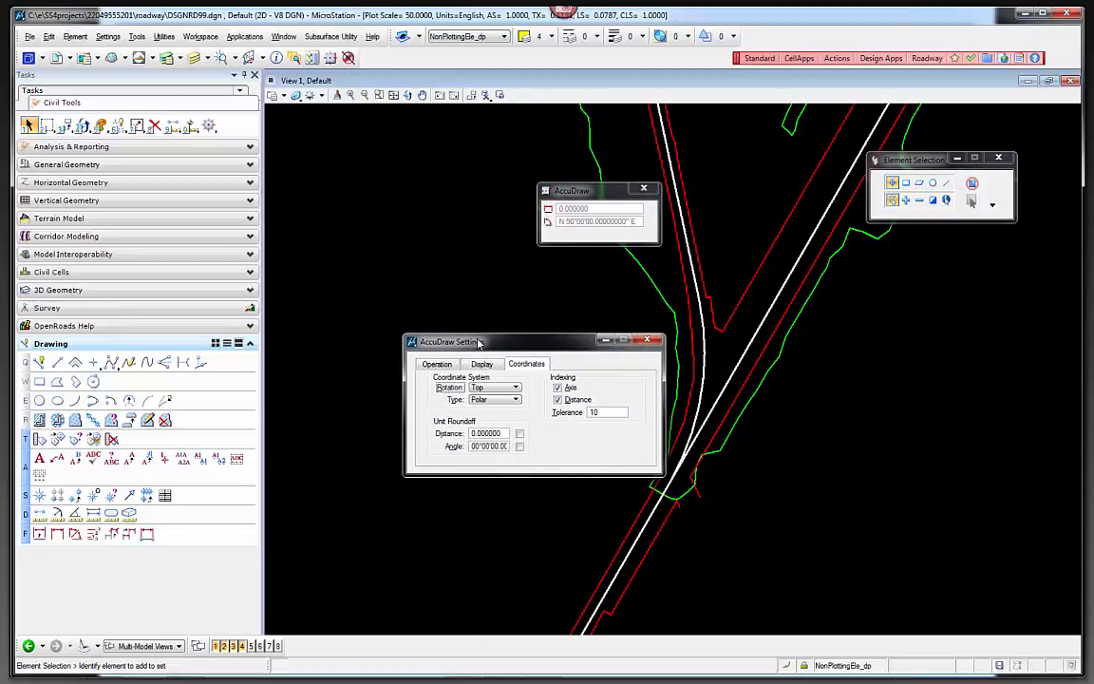
{"action": "left_click", "coordinate": [46, 328]}
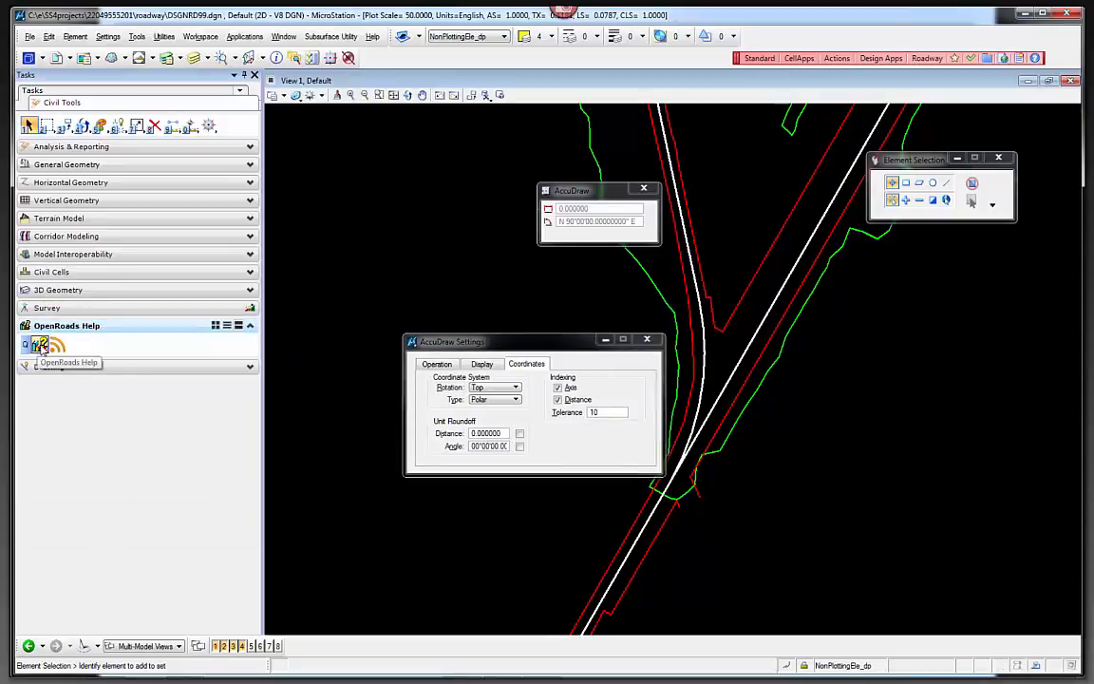
{"action": "left_click", "coordinate": [647, 340]}
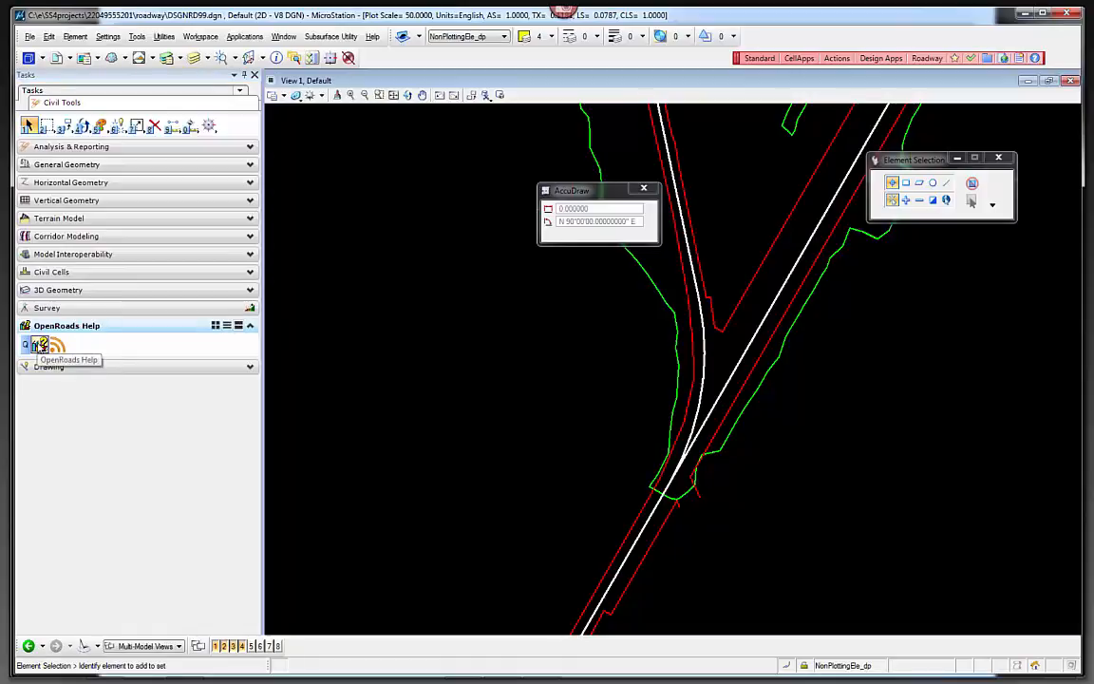
{"action": "left_click", "coordinate": [39, 346]}
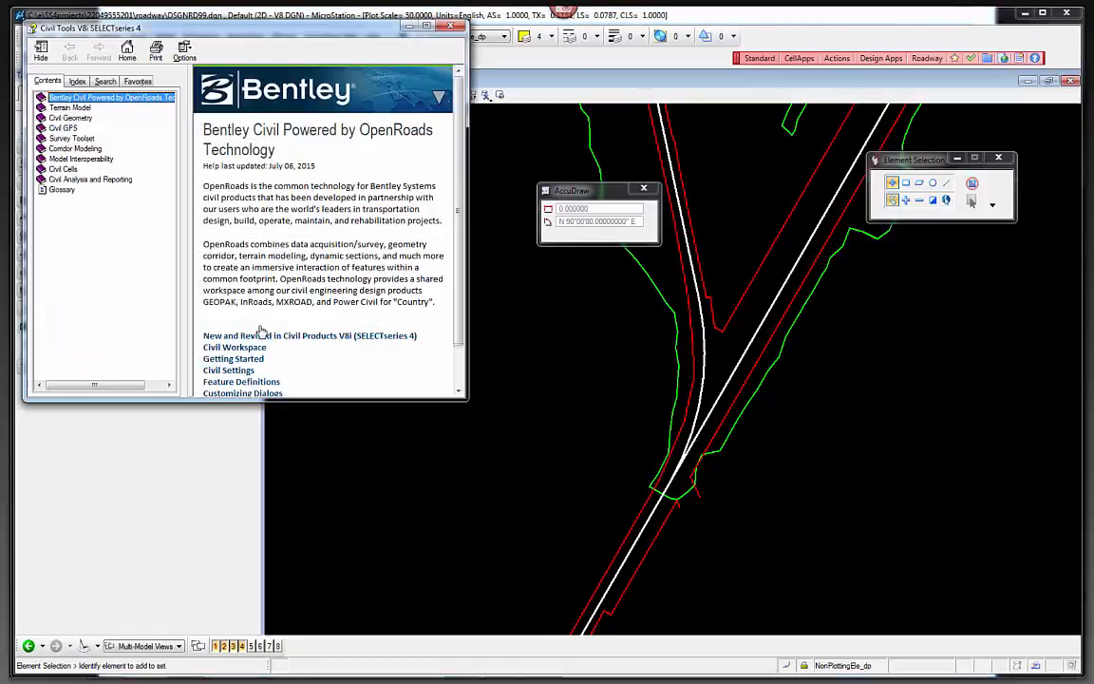
{"action": "left_click_drag", "start_coordinate": [465, 399], "coordinate": [650, 472]}
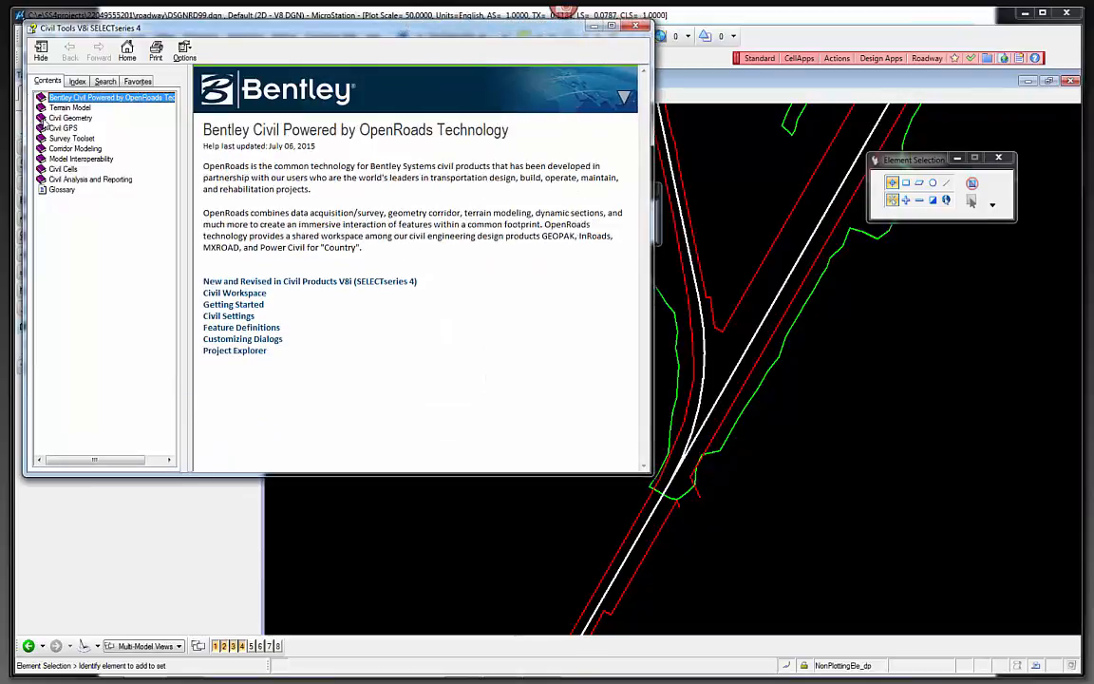
Step: Open the General Geometry Civil Toggles help topic from the General Geometry Toolset under Civil Geometry
{"action": "left_click", "coordinate": [44, 118]}
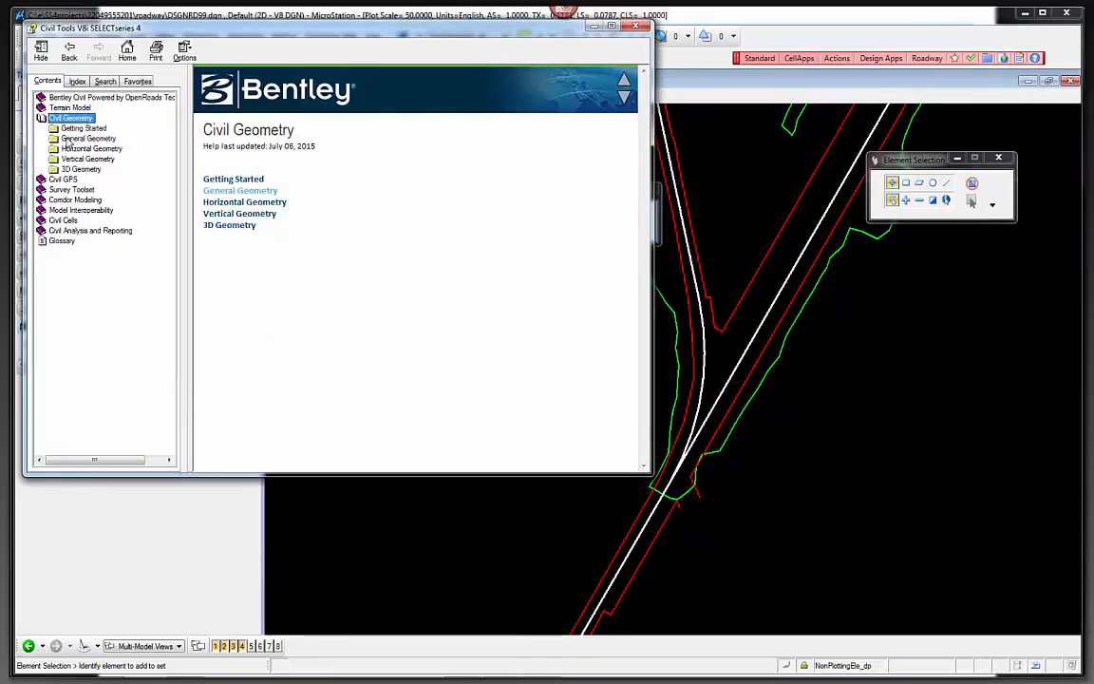
{"action": "left_click", "coordinate": [70, 139]}
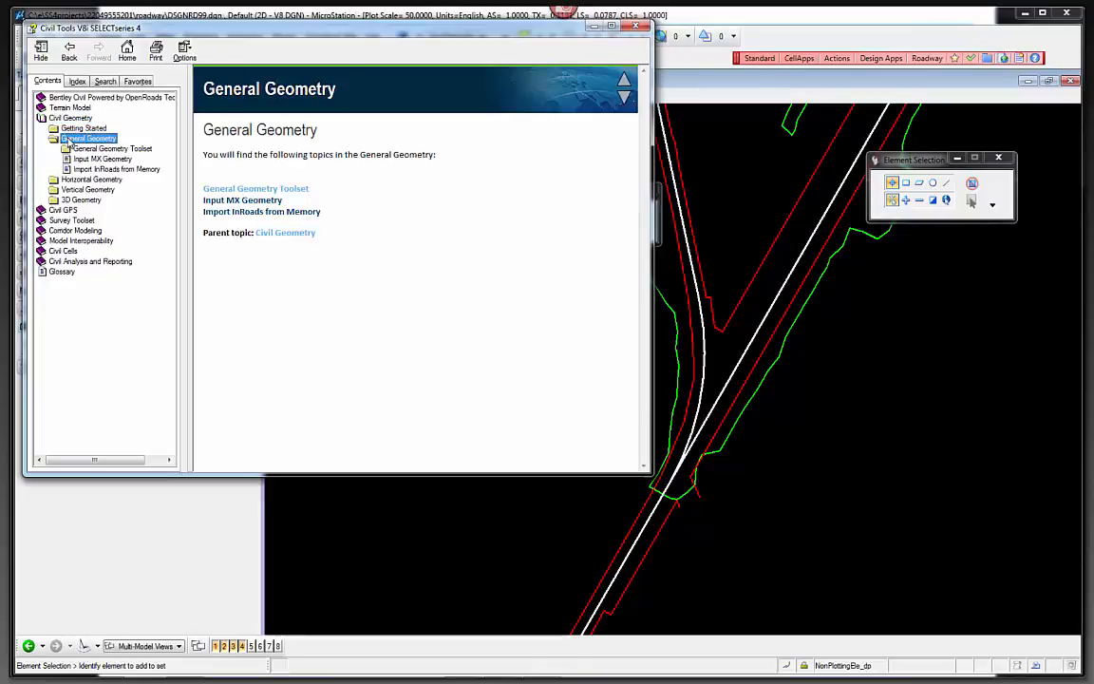
{"action": "left_click", "coordinate": [80, 149]}
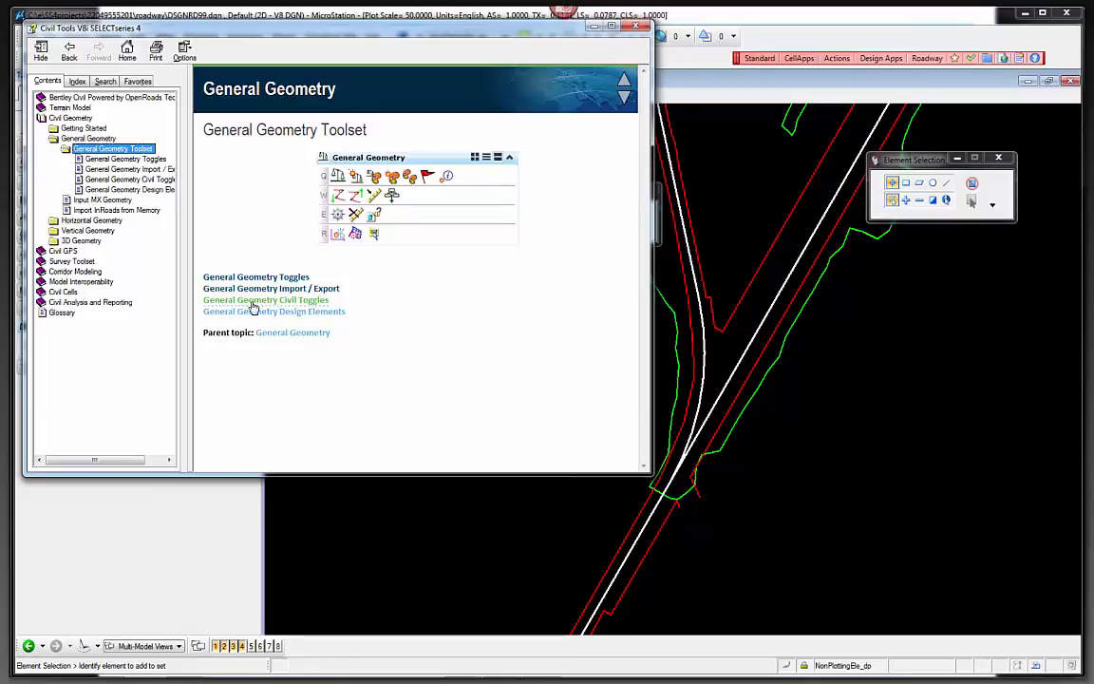
{"action": "left_click", "coordinate": [307, 304]}
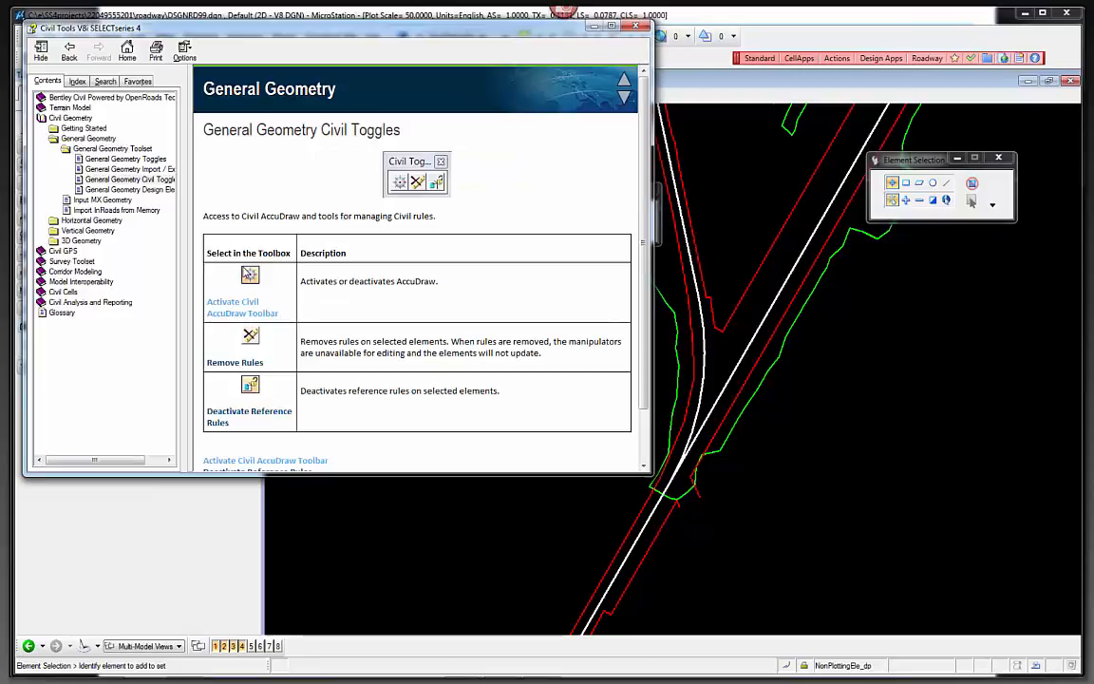
Step: Read through the Activate Civil AccuDraw Toolbar help topic for its tools and ordinate entry methods
{"action": "left_click", "coordinate": [254, 314]}
{"action": "scroll", "coordinate": [276, 280], "scroll_direction": "down", "scroll_amount": 2}
{"action": "scroll", "coordinate": [286, 264], "scroll_direction": "up", "scroll_amount": 1}
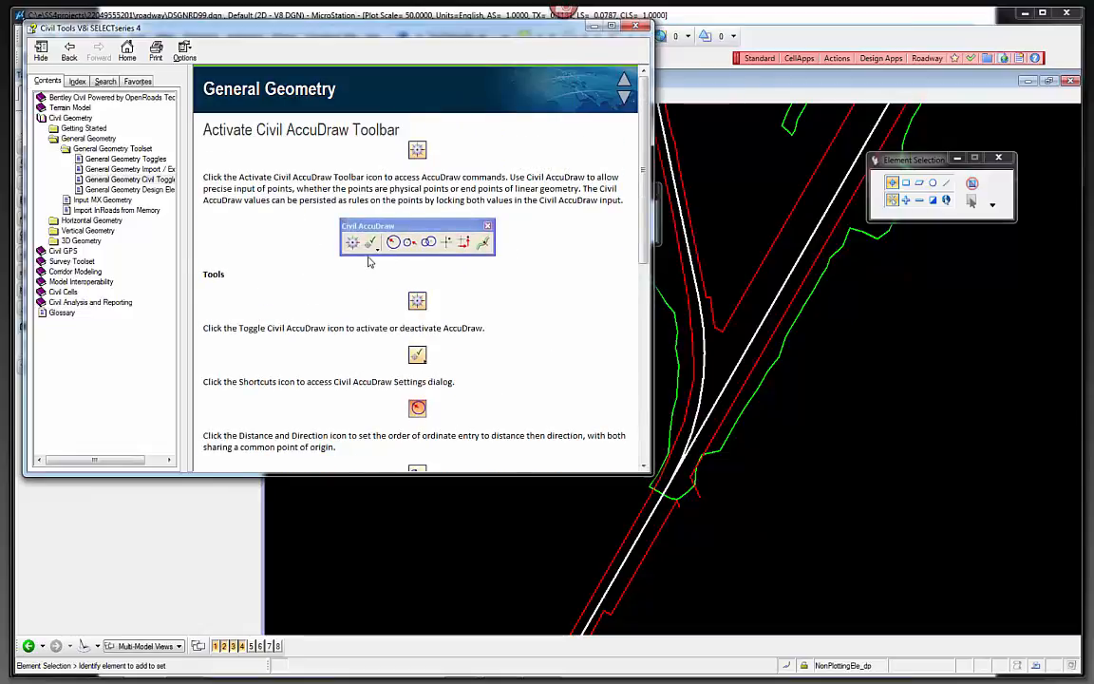
{"action": "scroll", "coordinate": [380, 258], "scroll_direction": "down", "scroll_amount": 8}
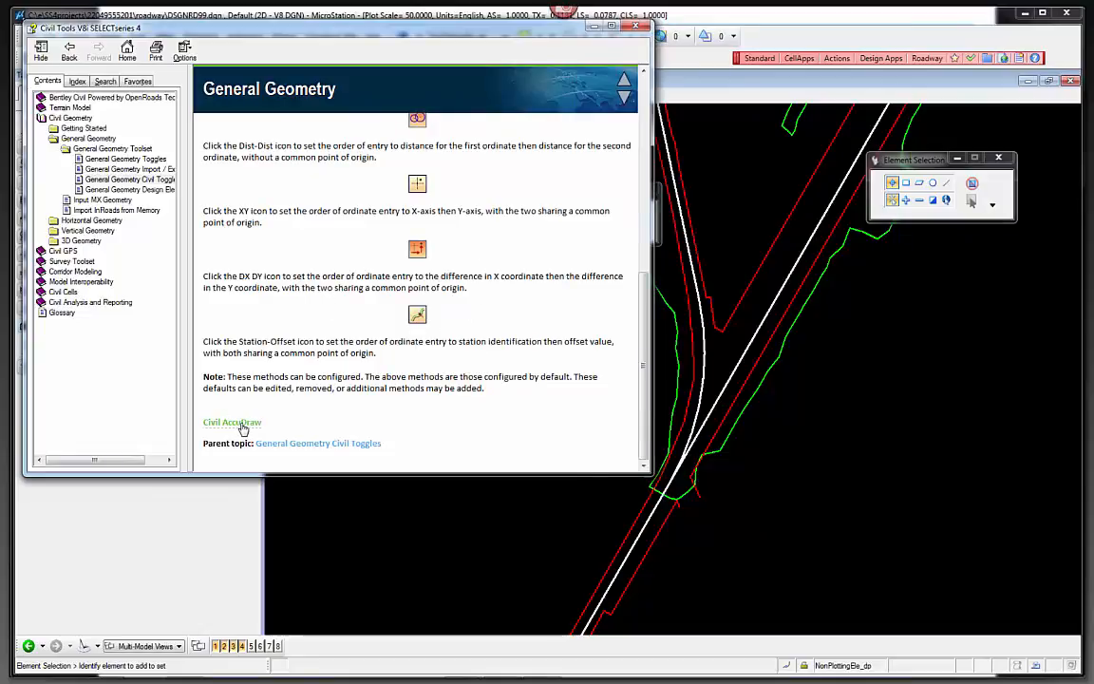
Step: Read the Civil AccuDraw help topic and its Differences from MicroStation AccuDraw page, highlighting MicroStation AccuDraw in the heading
{"action": "left_click", "coordinate": [242, 424]}
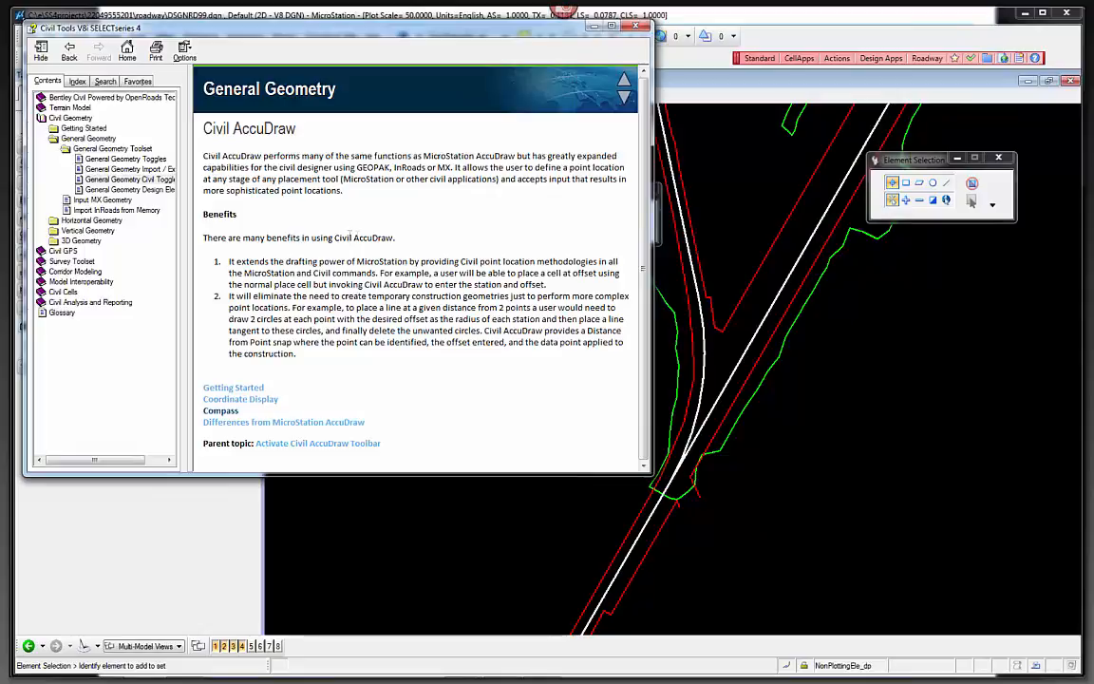
{"action": "left_click", "coordinate": [278, 424]}
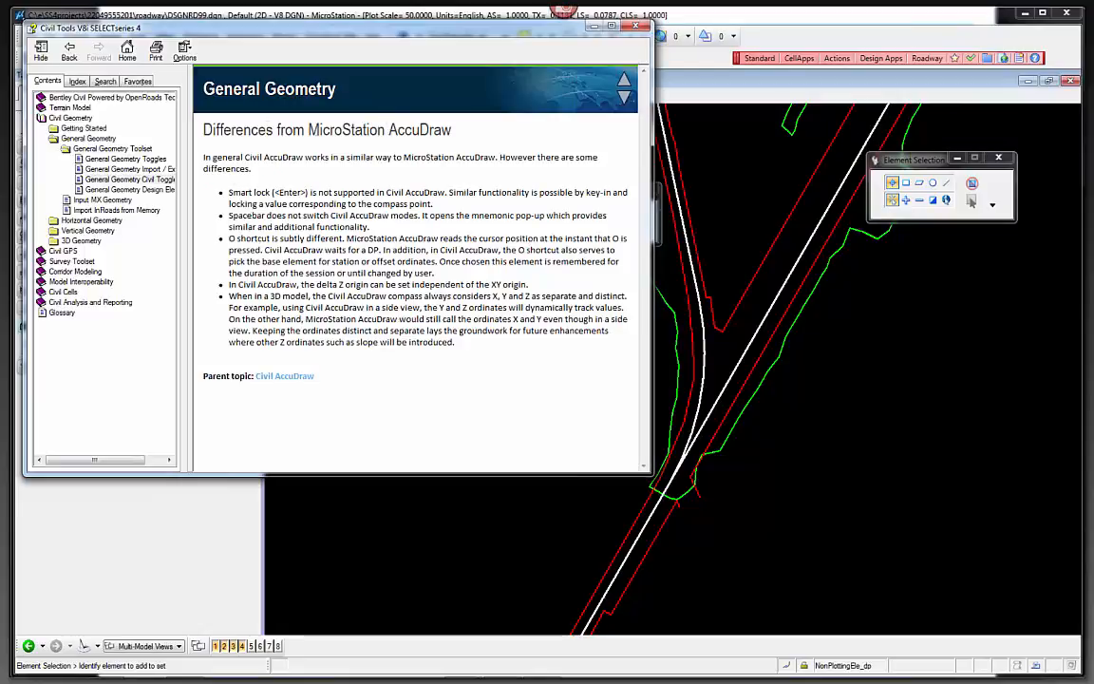
{"action": "left_click_drag", "start_coordinate": [307, 129], "coordinate": [454, 129]}
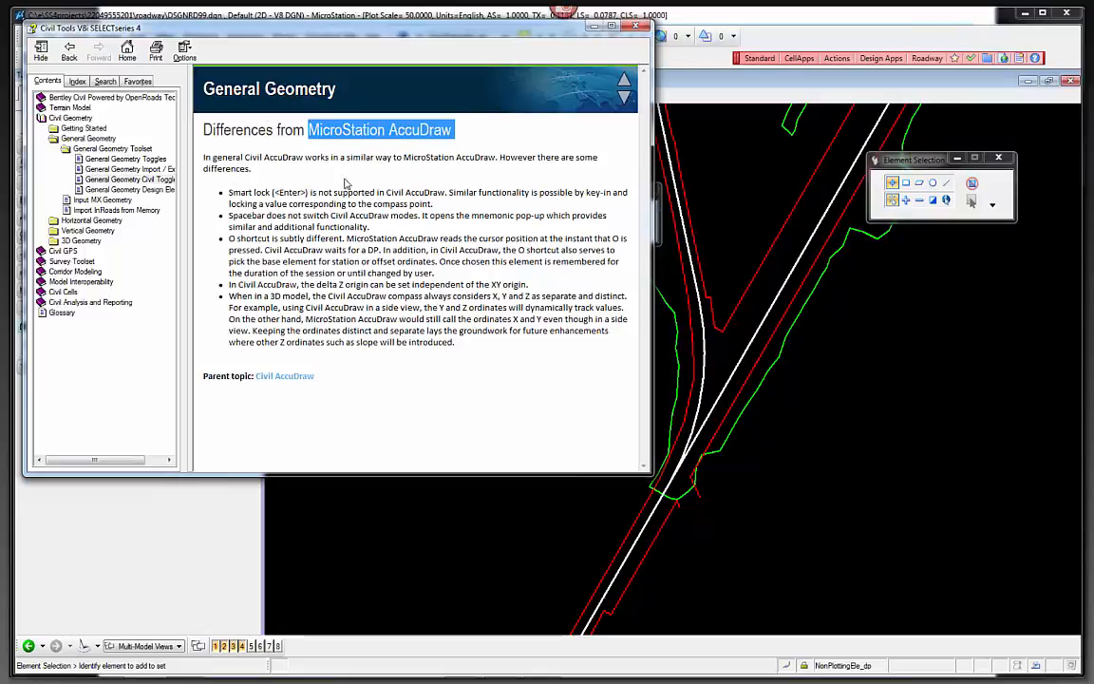
Step: Highlight the Smart lock difference in the MicroStation AccuDraw comparison topic and close the help window
{"action": "left_click", "coordinate": [211, 176]}
{"action": "left_click_drag", "start_coordinate": [229, 194], "coordinate": [433, 204]}
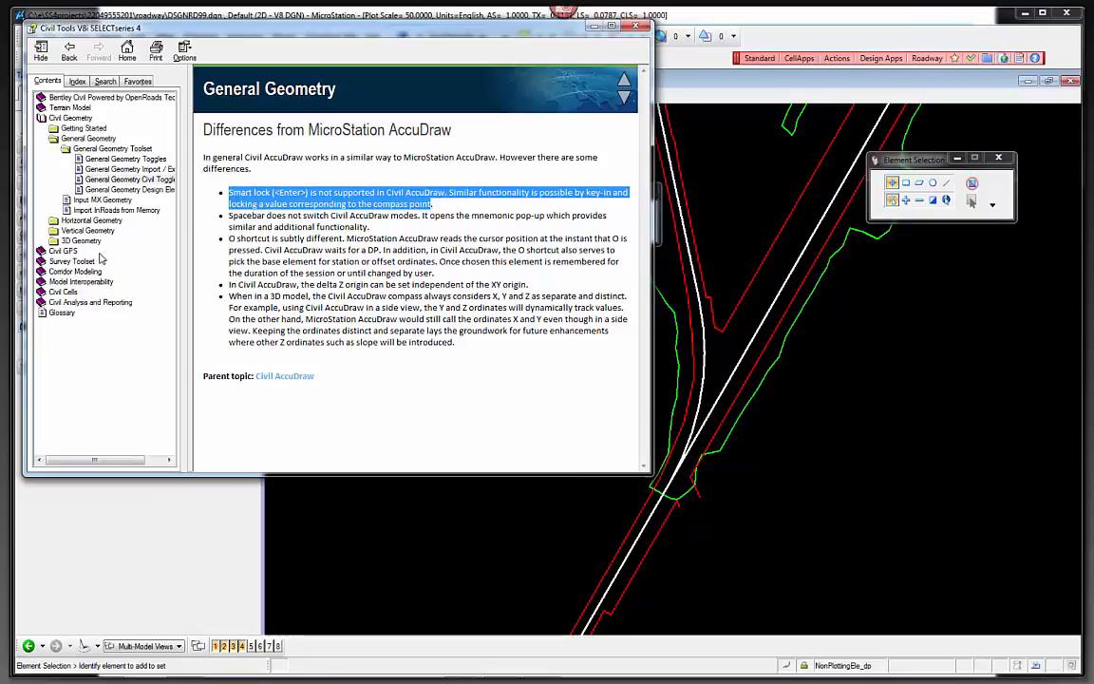
{"action": "left_click", "coordinate": [635, 28]}
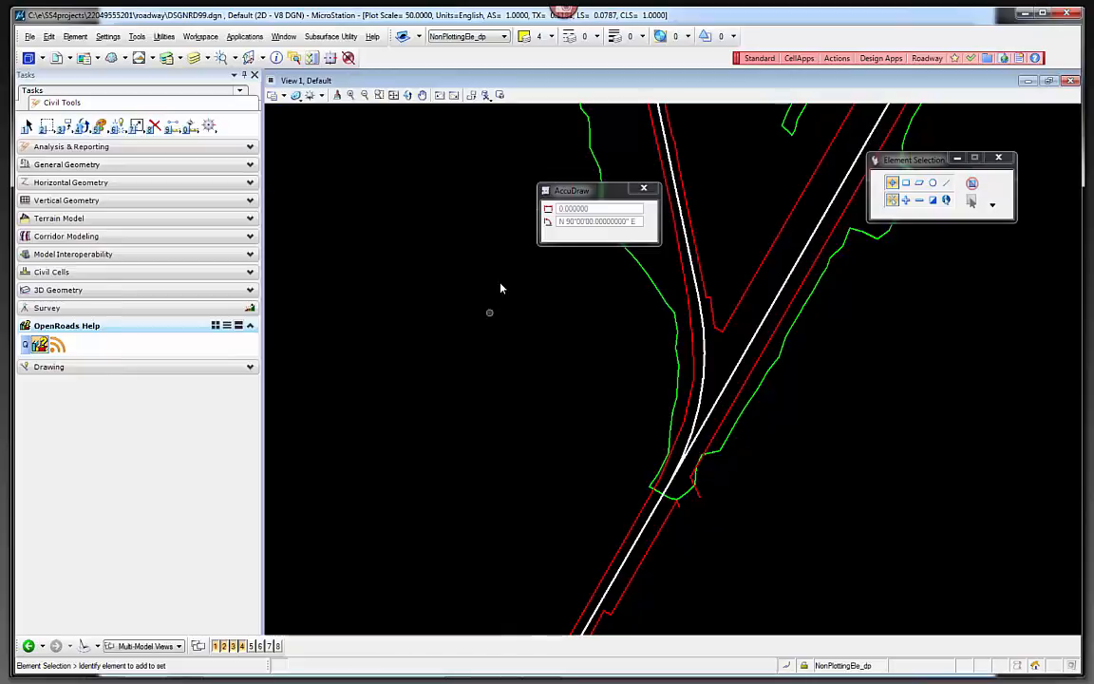
Step: Move the AccuDraw window into the empty area west of the alignments and toggle AccuDraw off and back on
{"action": "left_click_drag", "start_coordinate": [593, 192], "coordinate": [434, 247]}
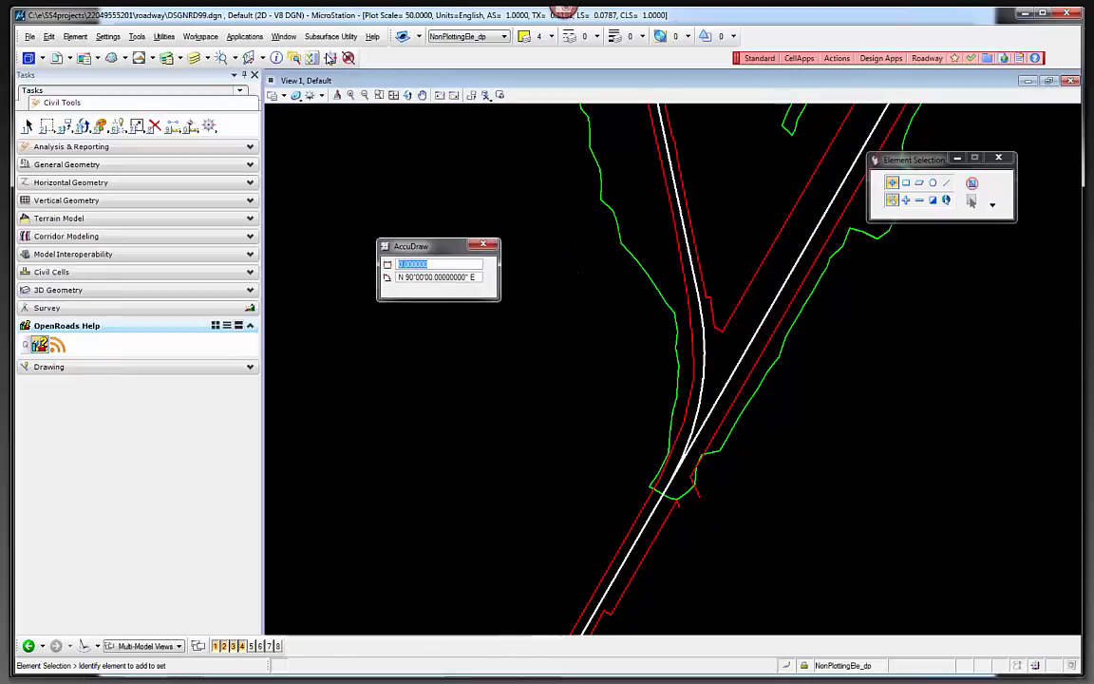
{"action": "left_click", "coordinate": [330, 58]}
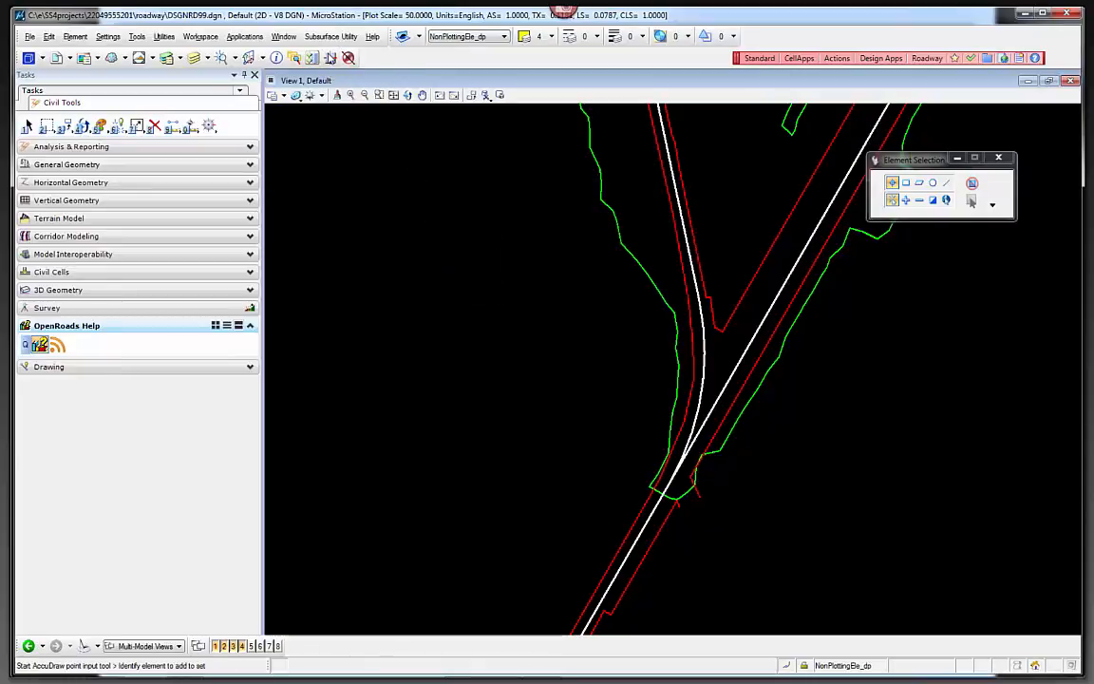
{"action": "left_click", "coordinate": [329, 58]}
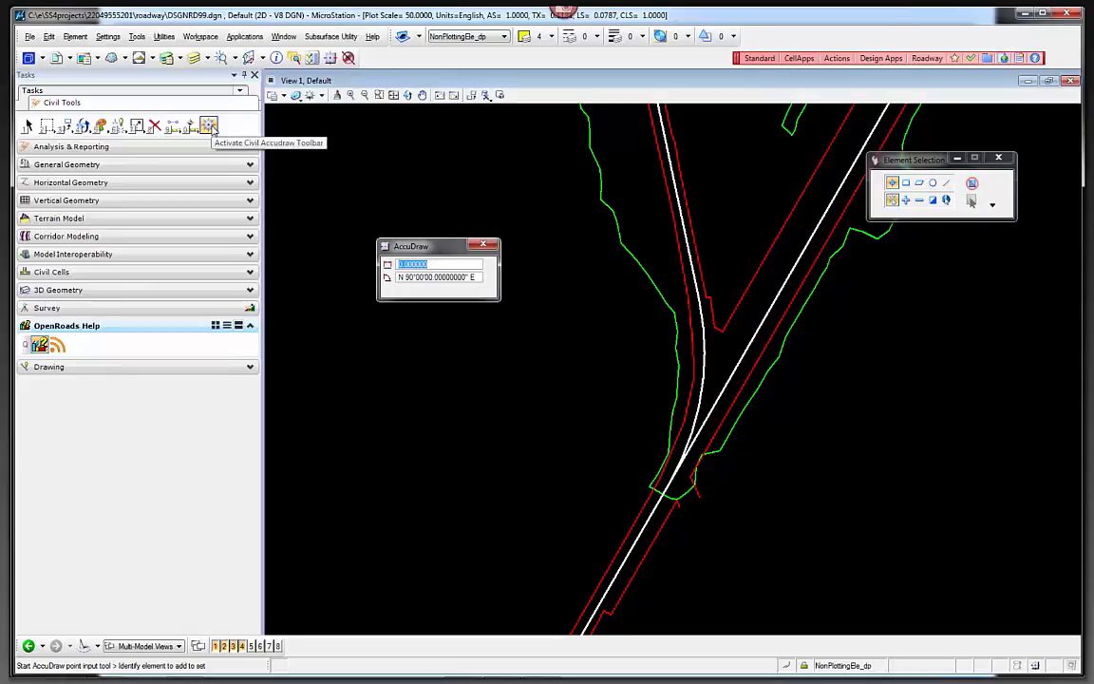
Step: Expand the General Geometry tasks and activate the Civil AccuDraw toolbar
{"action": "left_click", "coordinate": [105, 165]}
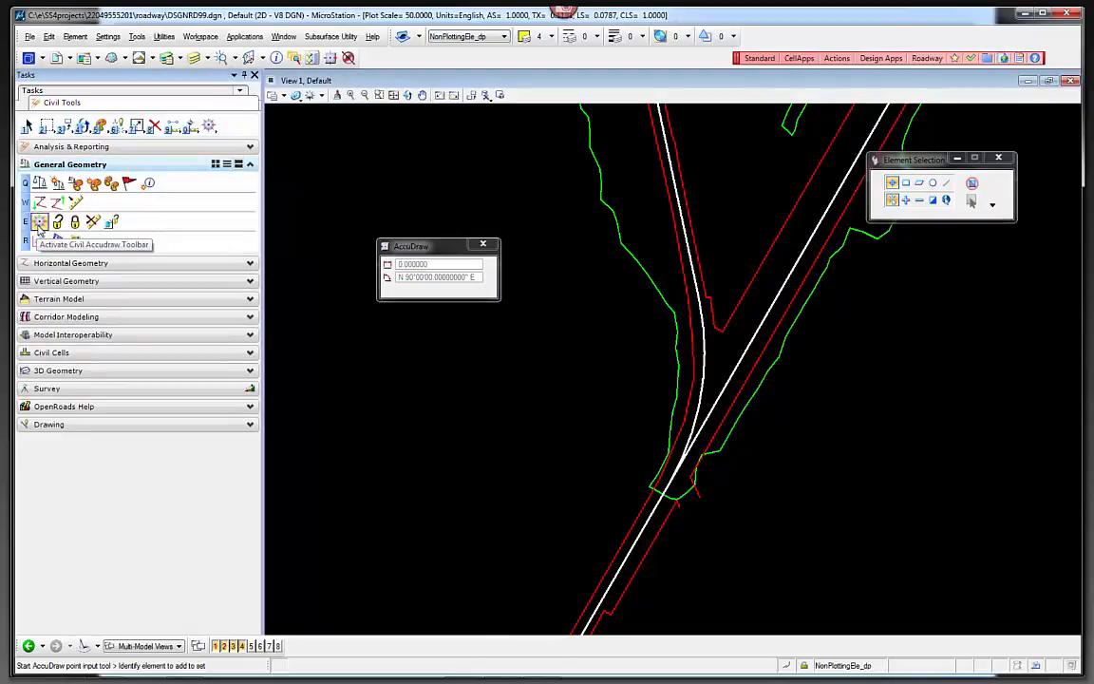
{"action": "left_click", "coordinate": [138, 37]}
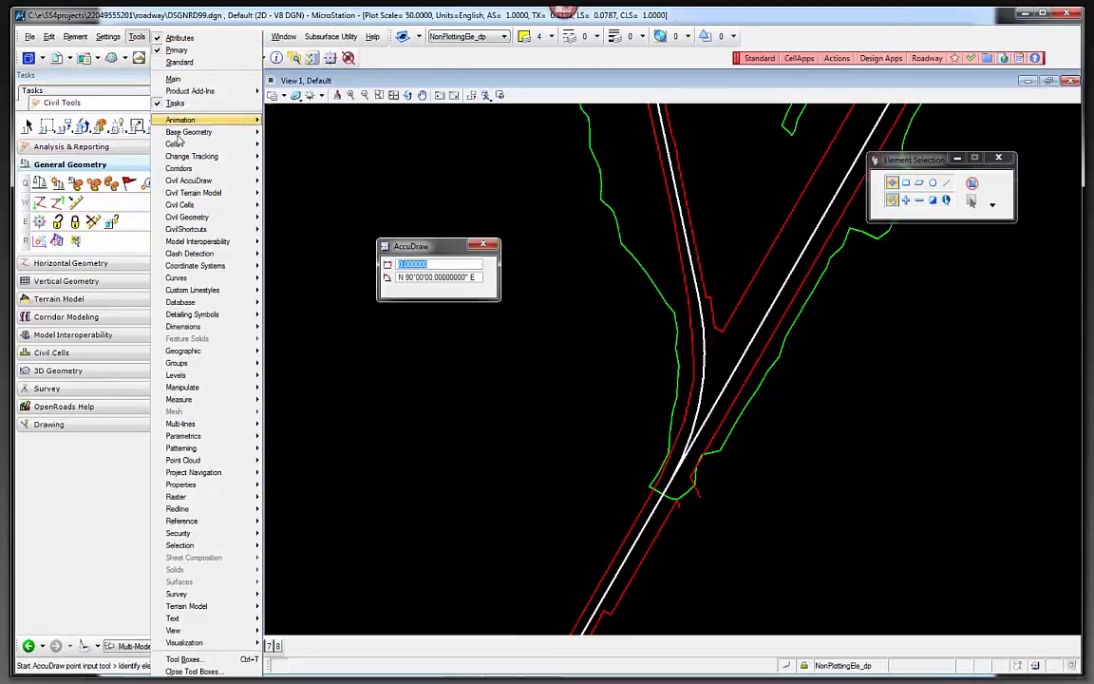
{"action": "mouse_move", "coordinate": [193, 211]}
{"action": "mouse_move", "coordinate": [209, 180]}
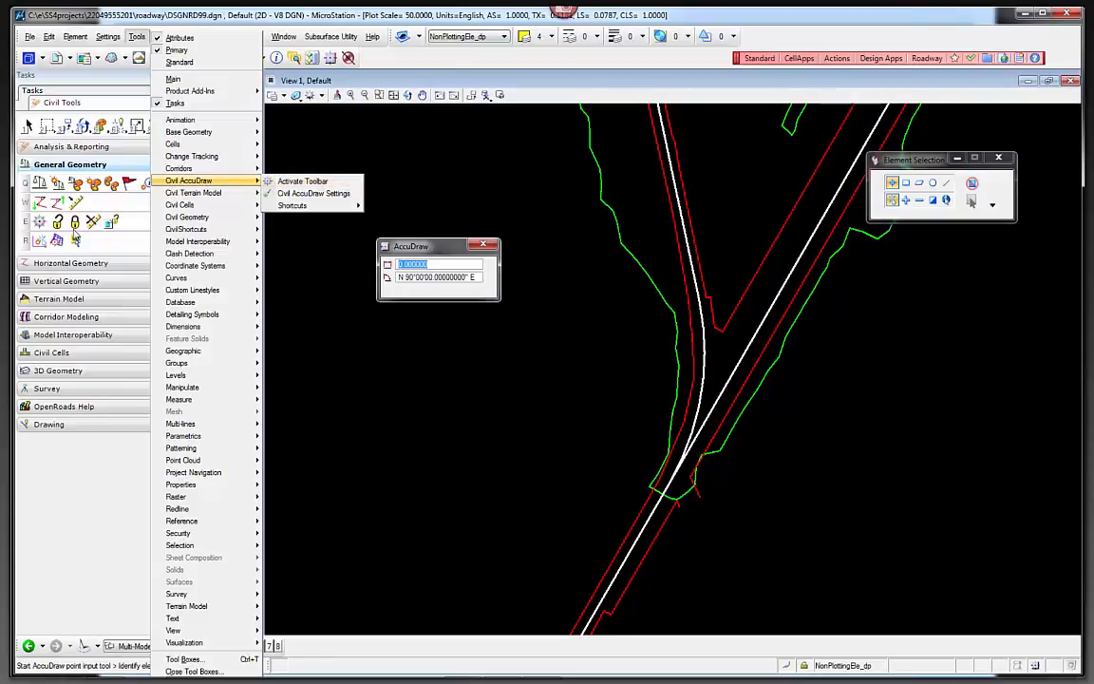
{"action": "left_click", "coordinate": [318, 183]}
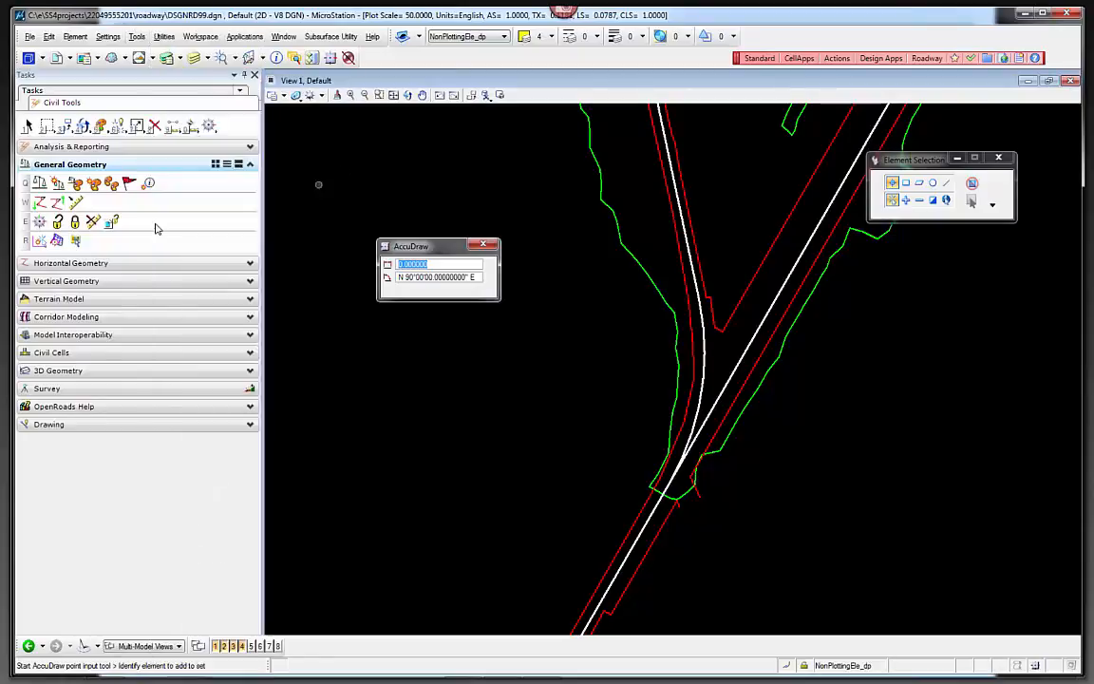
{"action": "left_click", "coordinate": [40, 222]}
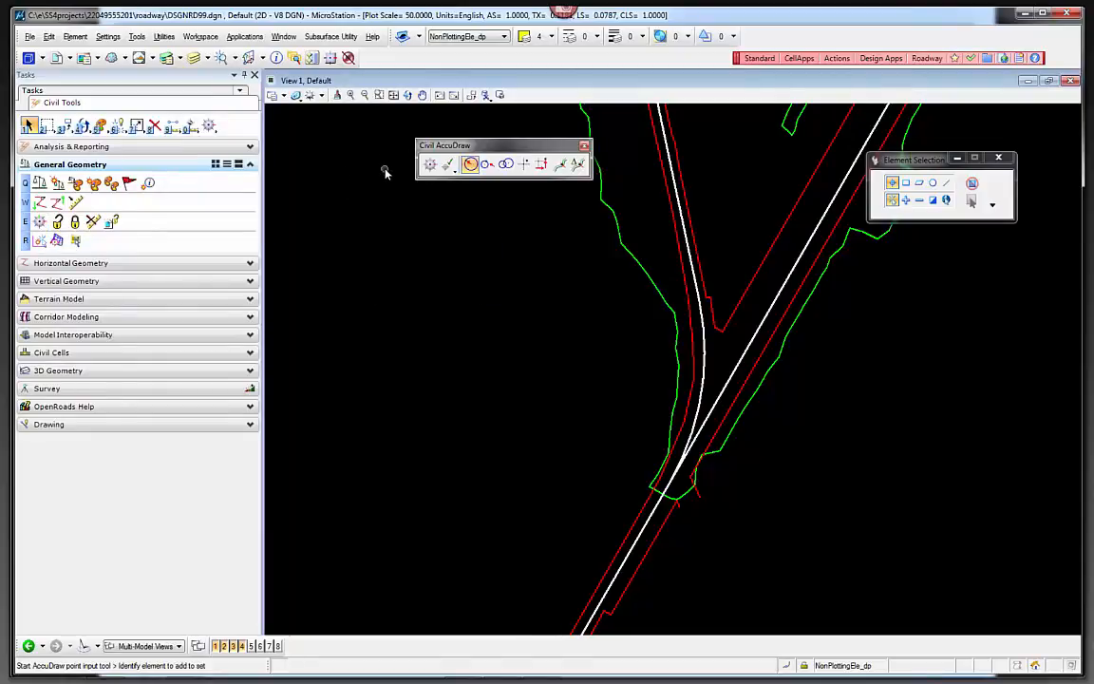
Step: Start AccuDraw and switch back and forth between it and Civil AccuDraw, ending with Civil AccuDraw active
{"action": "left_click", "coordinate": [332, 60]}
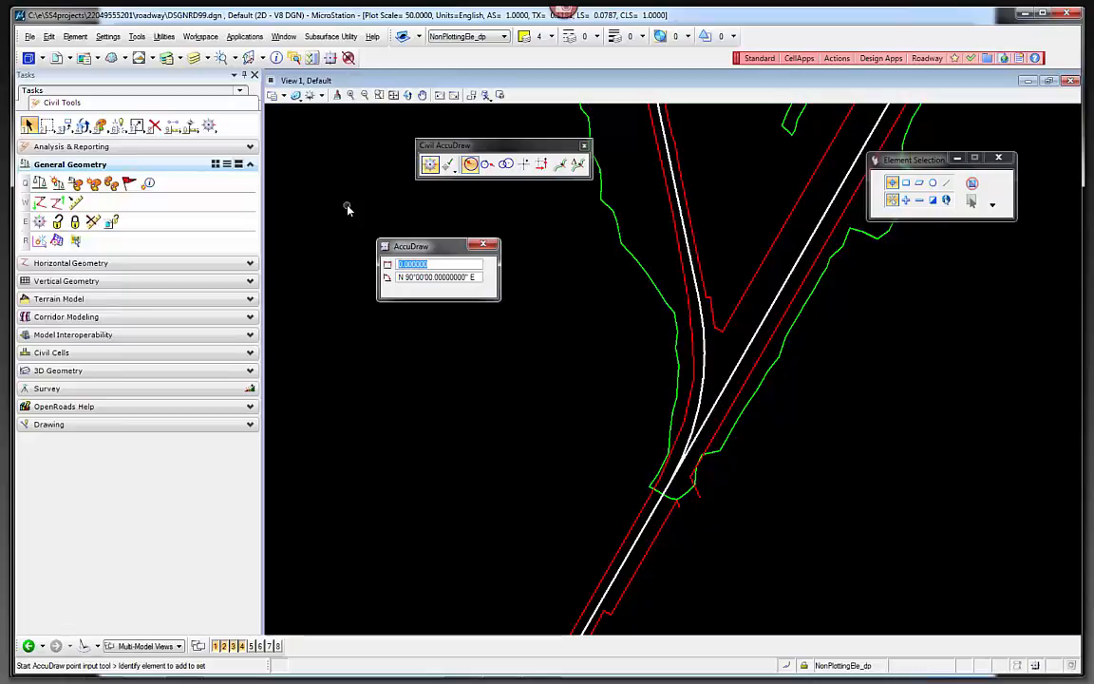
{"action": "key", "text": "q"}
{"action": "key", "text": "F11"}
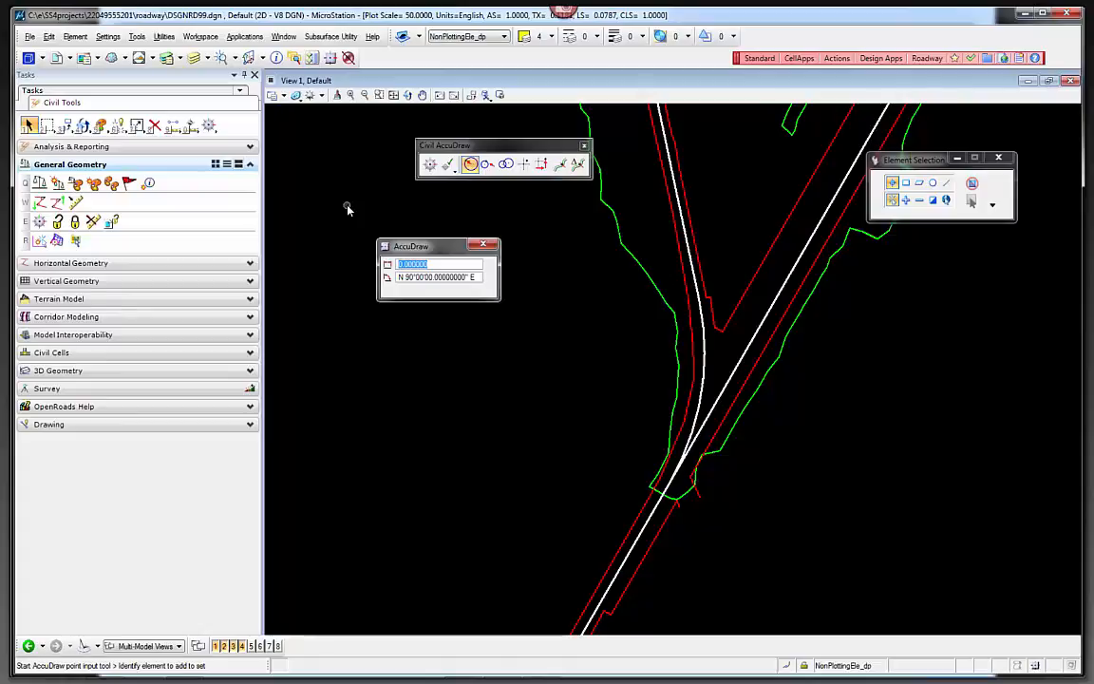
{"action": "key", "text": "q"}
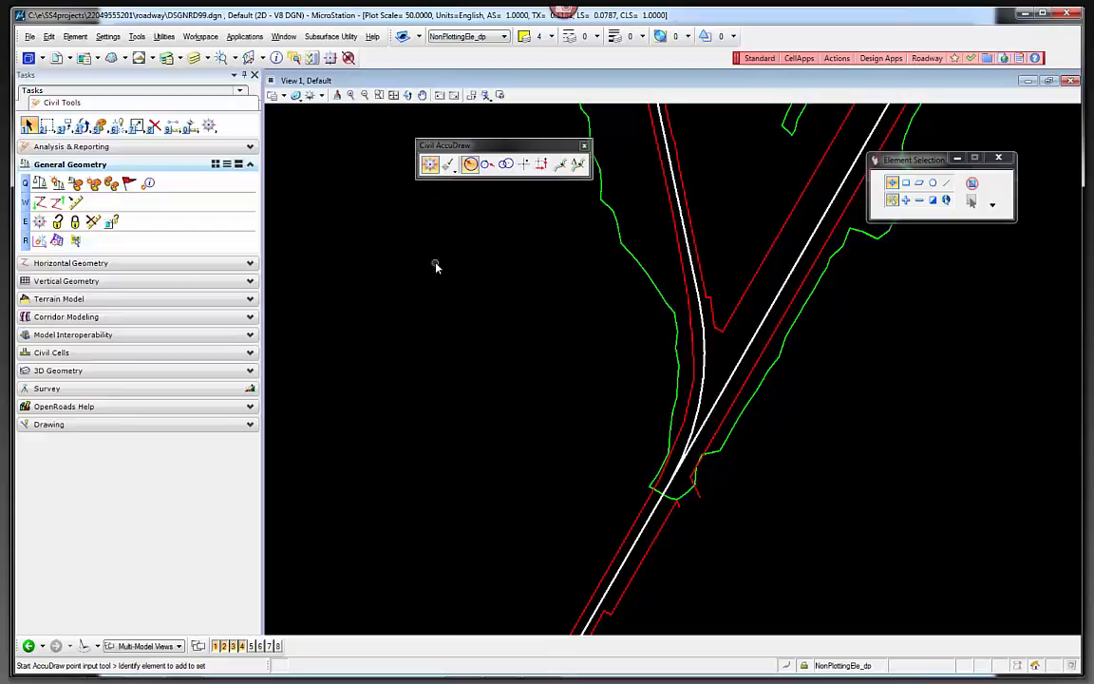
{"action": "key", "text": "q"}
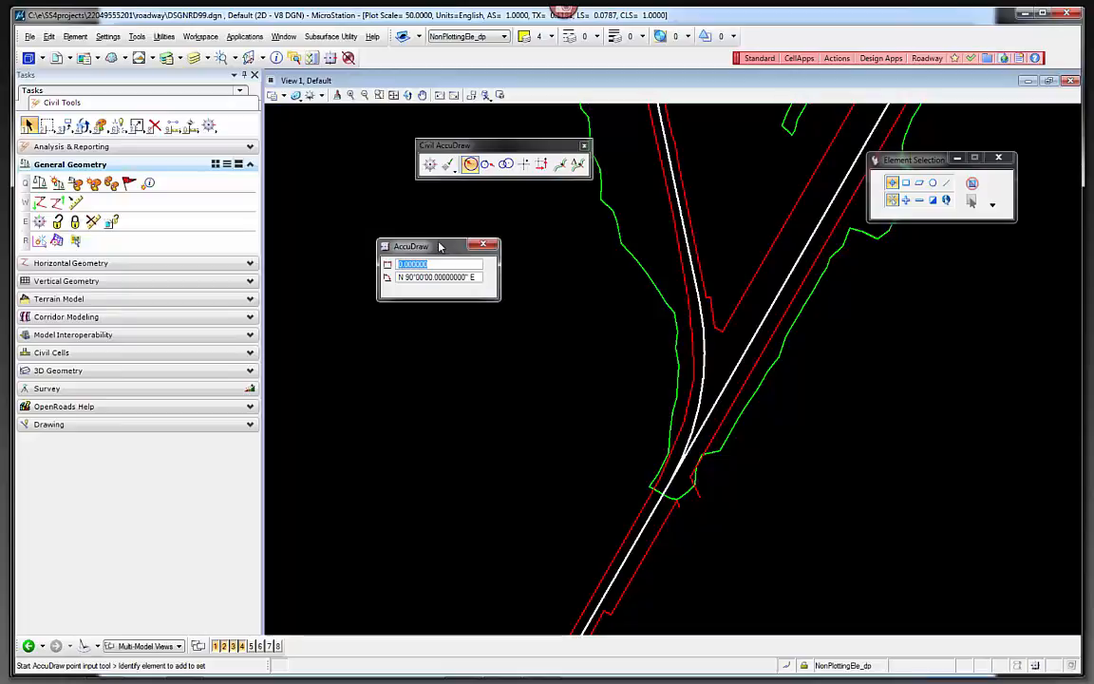
{"action": "key", "text": "q"}
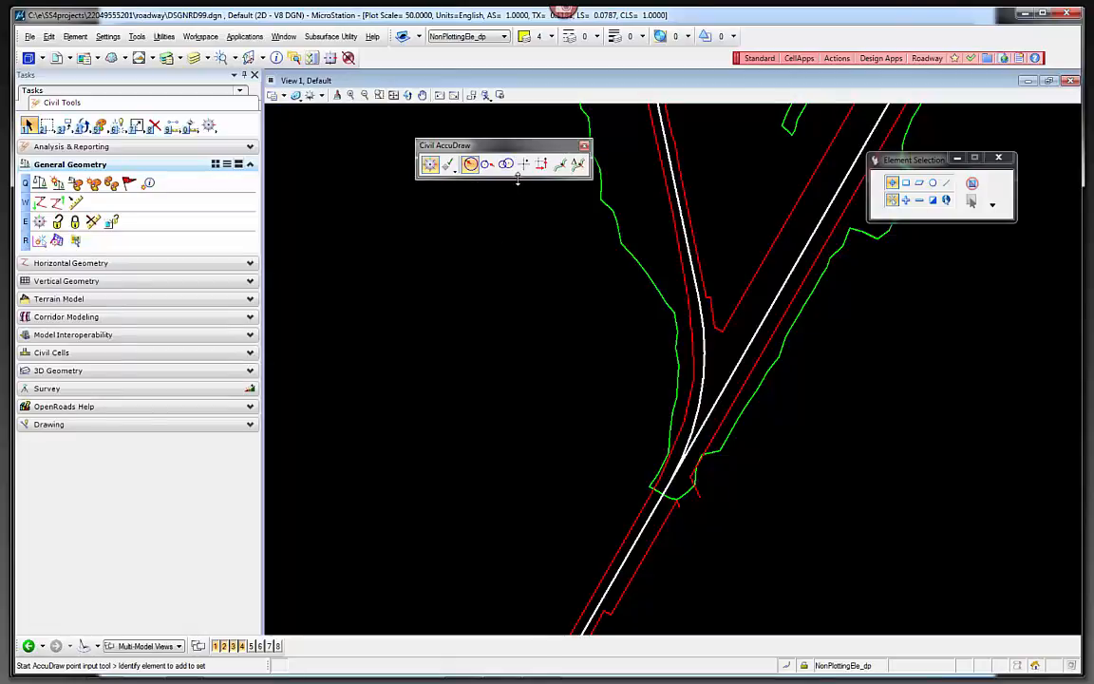
Step: Float the Civil AccuDraw toolbar in the empty area west of the alignments and open the Civil AccuDraw Settings
{"action": "left_click_drag", "start_coordinate": [477, 139], "coordinate": [565, 59]}
{"action": "left_click_drag", "start_coordinate": [749, 35], "coordinate": [367, 238]}
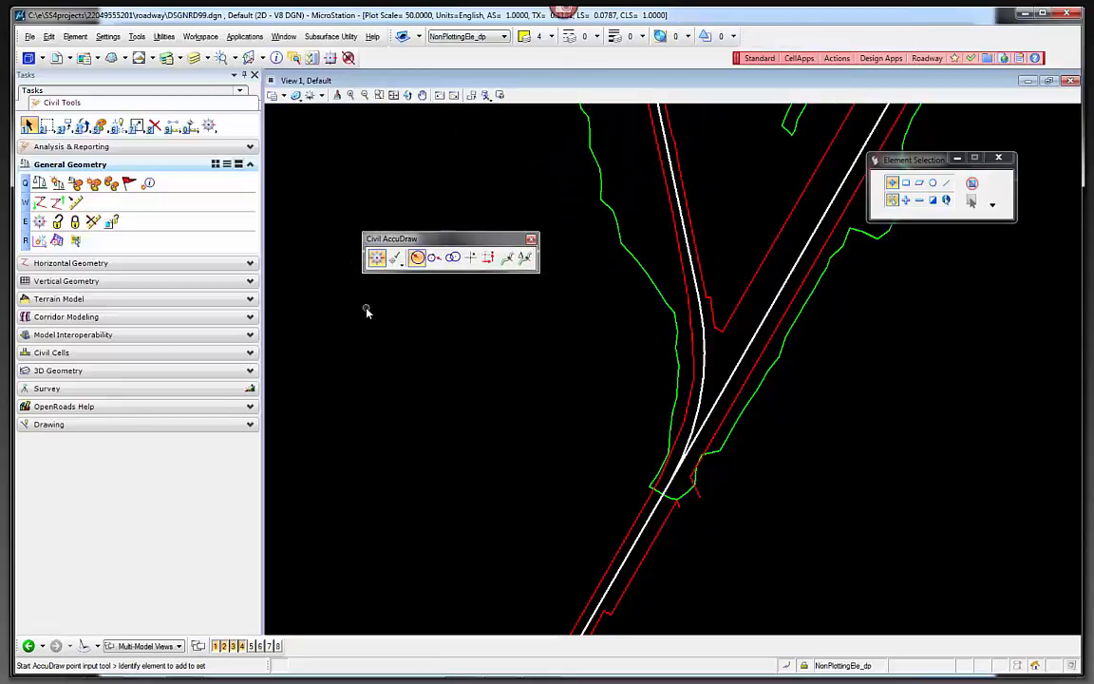
{"action": "left_click", "coordinate": [398, 260]}
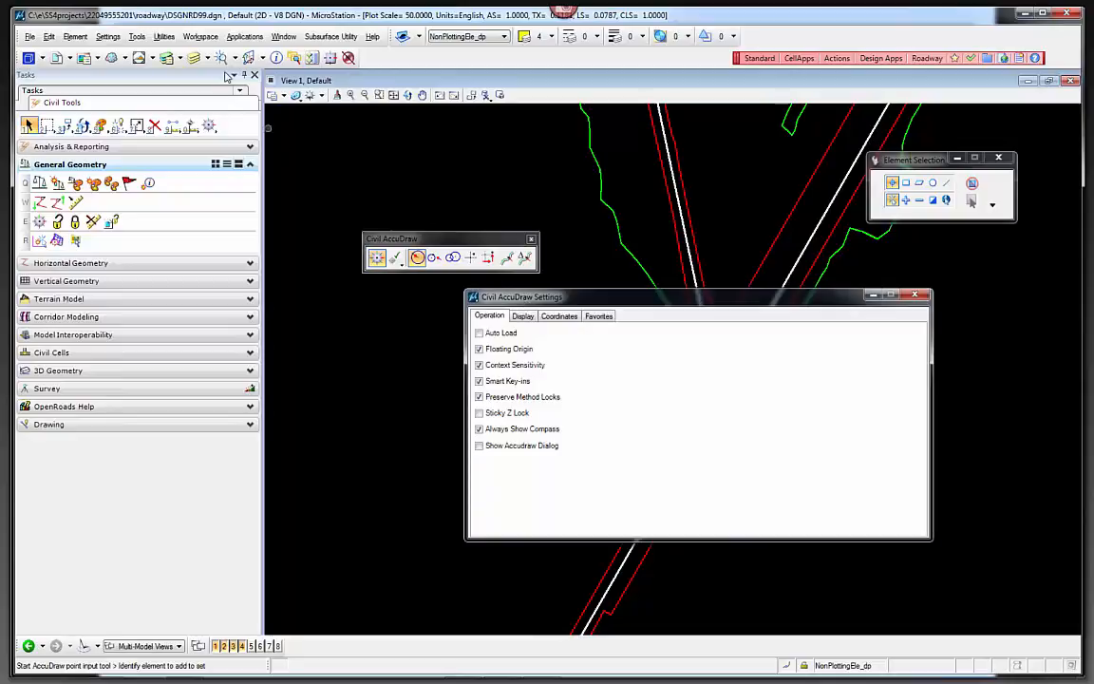
{"action": "left_click", "coordinate": [106, 38]}
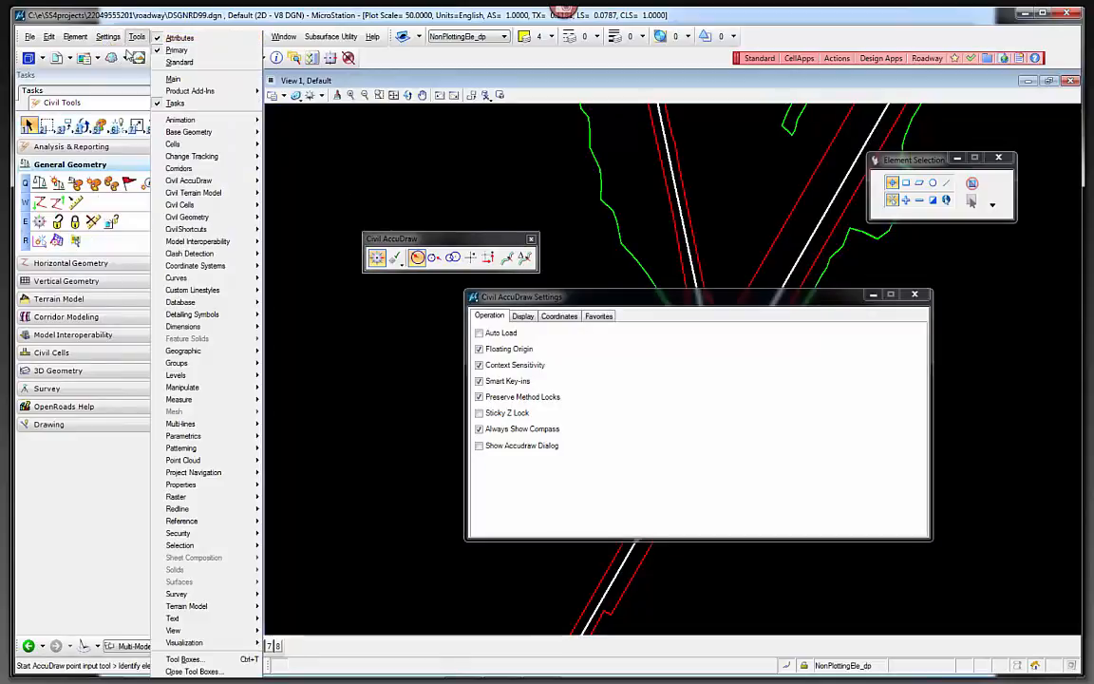
{"action": "mouse_move", "coordinate": [139, 36]}
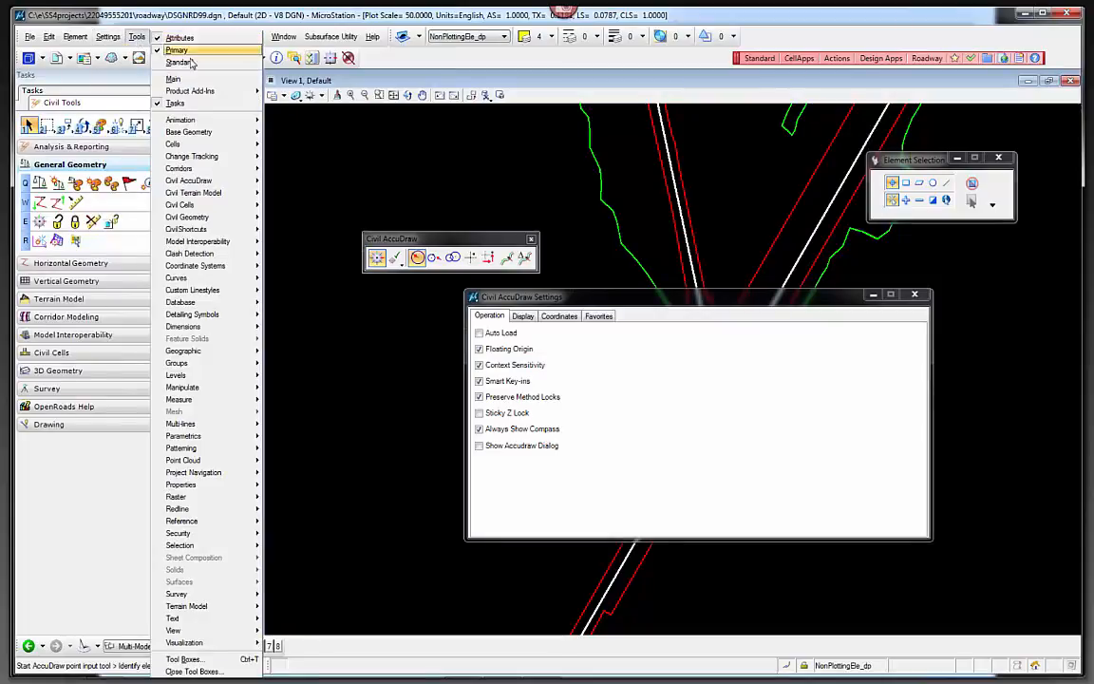
{"action": "mouse_move", "coordinate": [190, 180]}
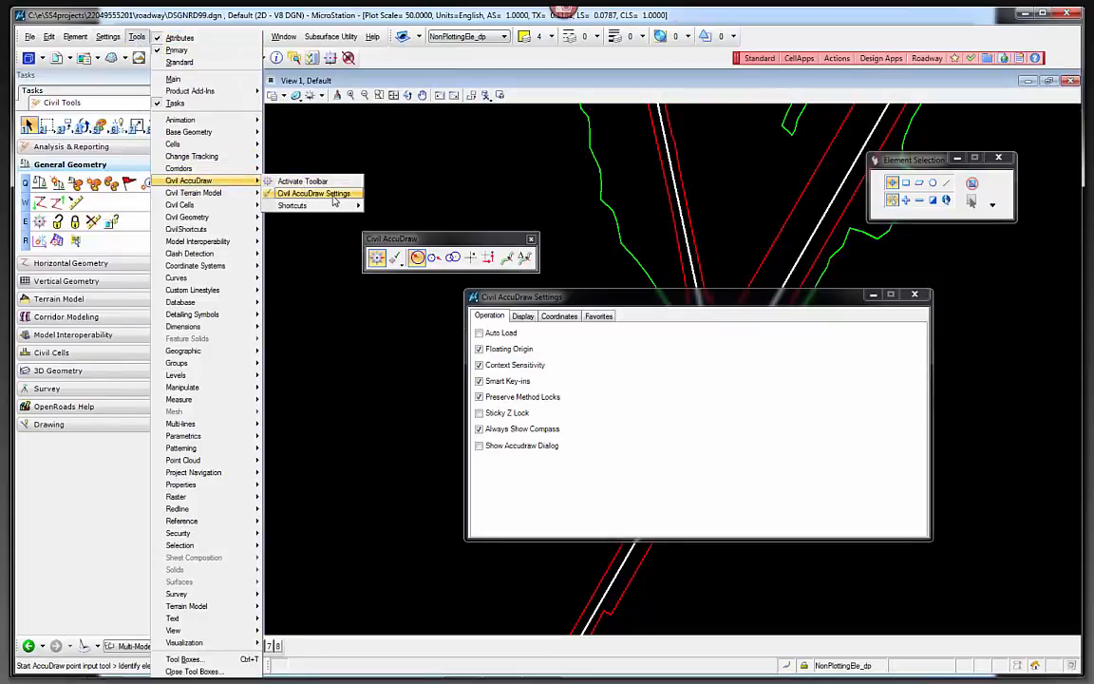
{"action": "left_click", "coordinate": [494, 189]}
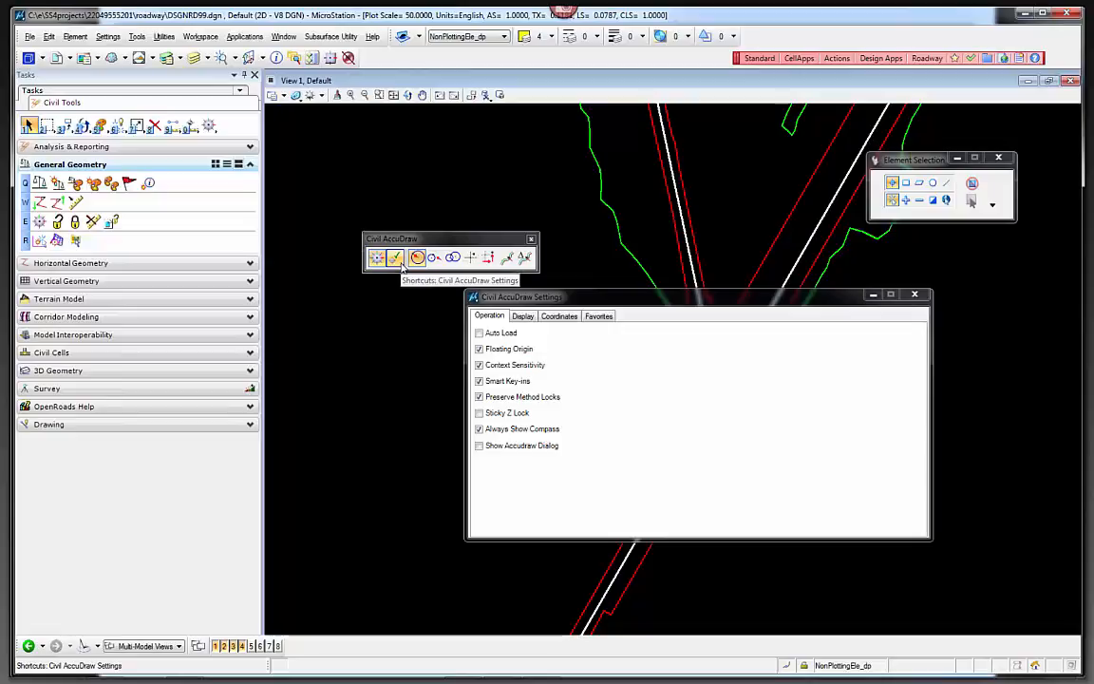
Step: Narrow the Civil AccuDraw Settings window, move it aside, and open the AccuDraw Settings window next to it
{"action": "left_click_drag", "start_coordinate": [571, 302], "coordinate": [522, 303]}
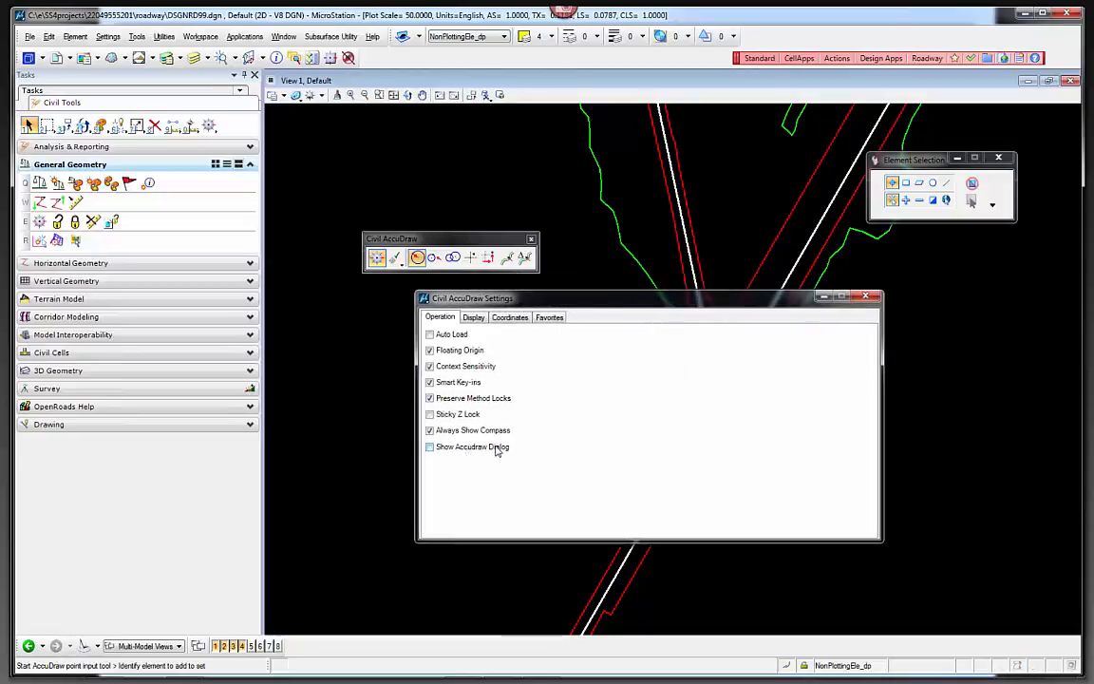
{"action": "left_click_drag", "start_coordinate": [620, 300], "coordinate": [776, 288]}
{"action": "left_click_drag", "start_coordinate": [1026, 444], "coordinate": [830, 444]}
{"action": "left_click_drag", "start_coordinate": [705, 294], "coordinate": [866, 325]}
{"action": "left_click", "coordinate": [107, 36]}
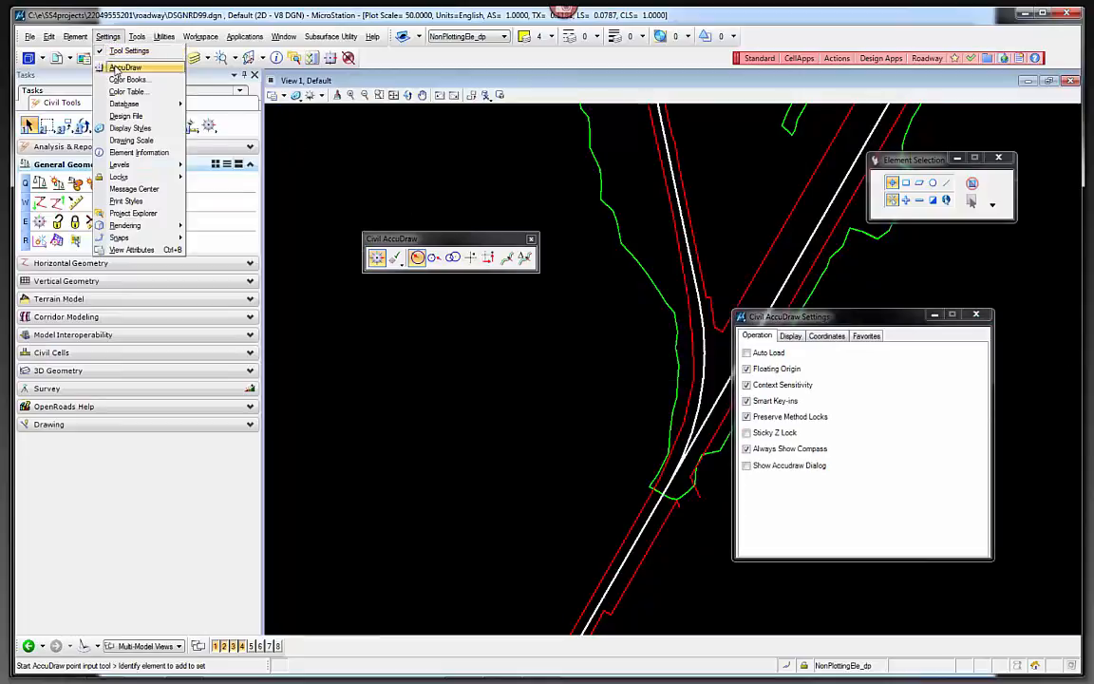
{"action": "left_click", "coordinate": [121, 67]}
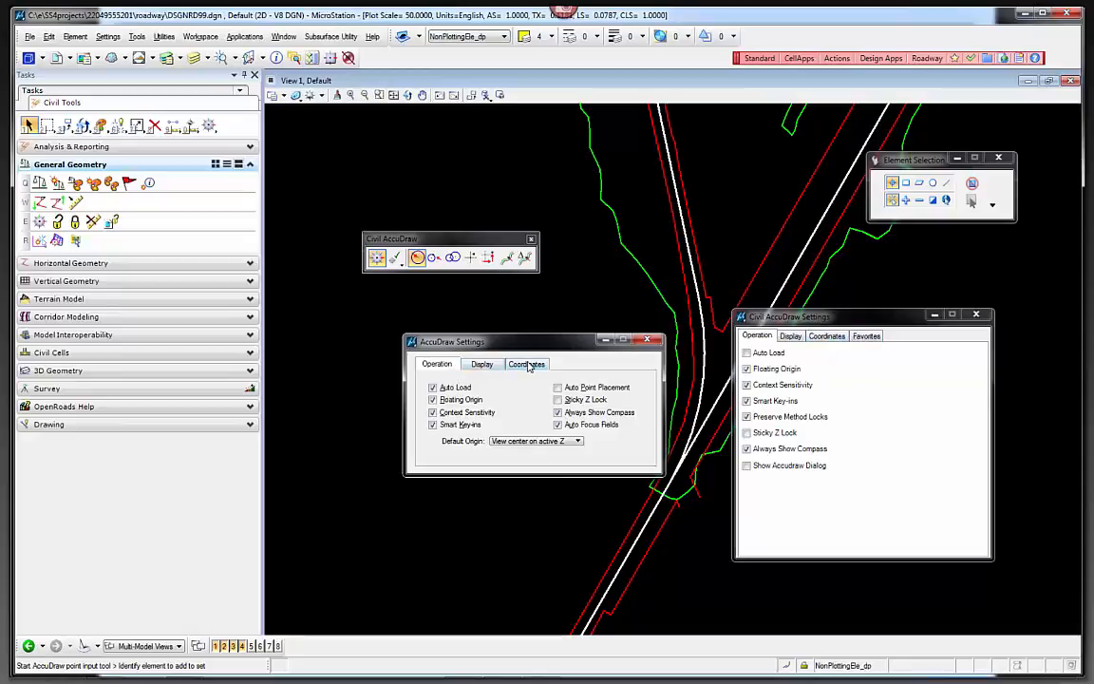
{"action": "left_click_drag", "start_coordinate": [514, 347], "coordinate": [485, 338]}
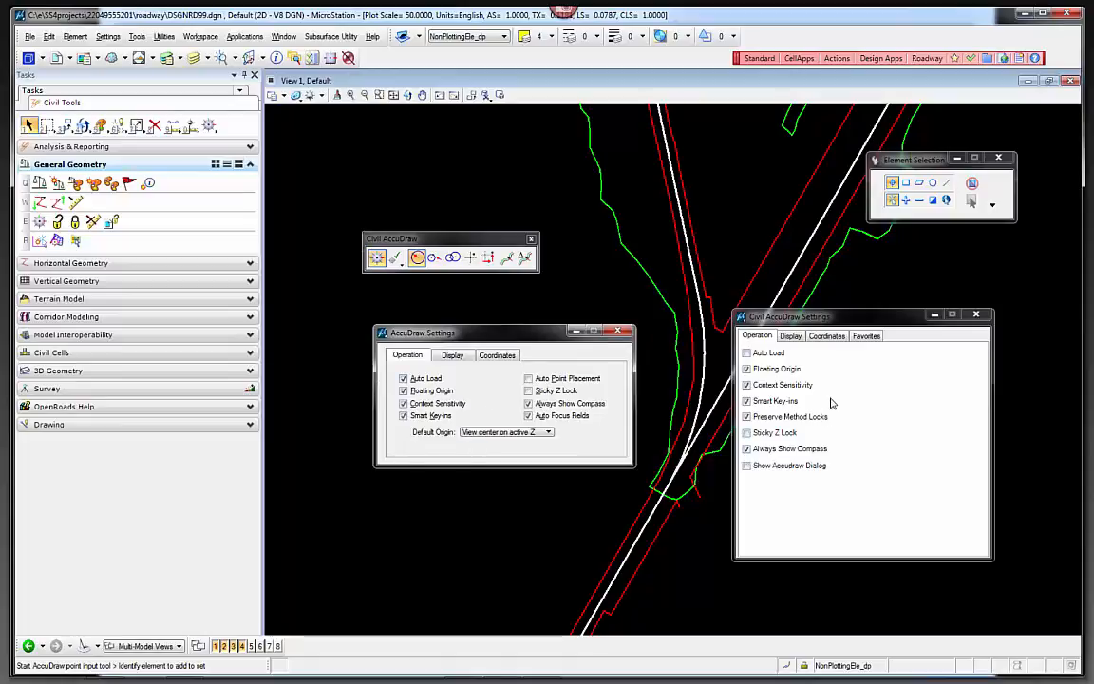
Step: Compare the Display and Coordinates options of AccuDraw Settings with those of Civil AccuDraw Settings
{"action": "left_click", "coordinate": [452, 355]}
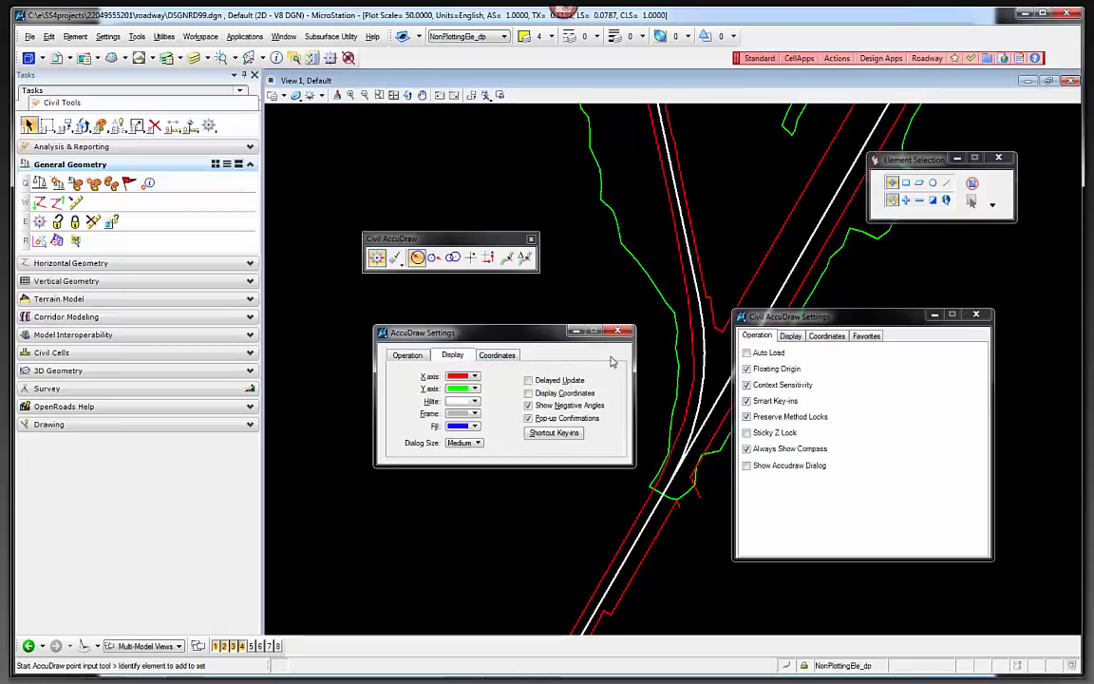
{"action": "left_click", "coordinate": [790, 335]}
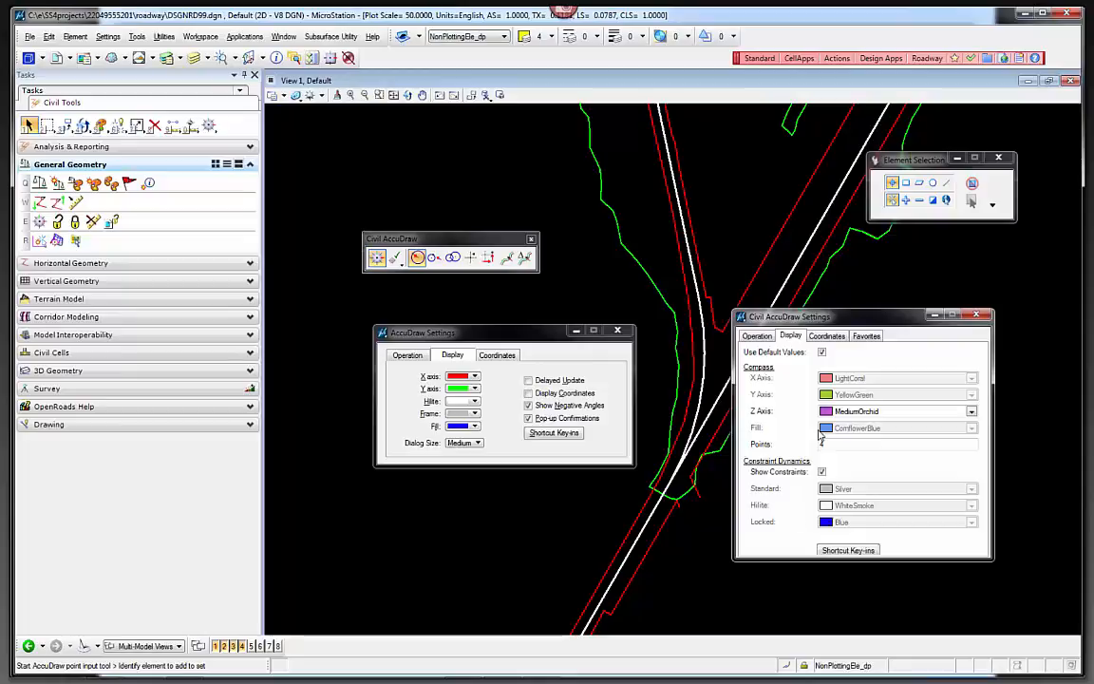
{"action": "left_click", "coordinate": [497, 354]}
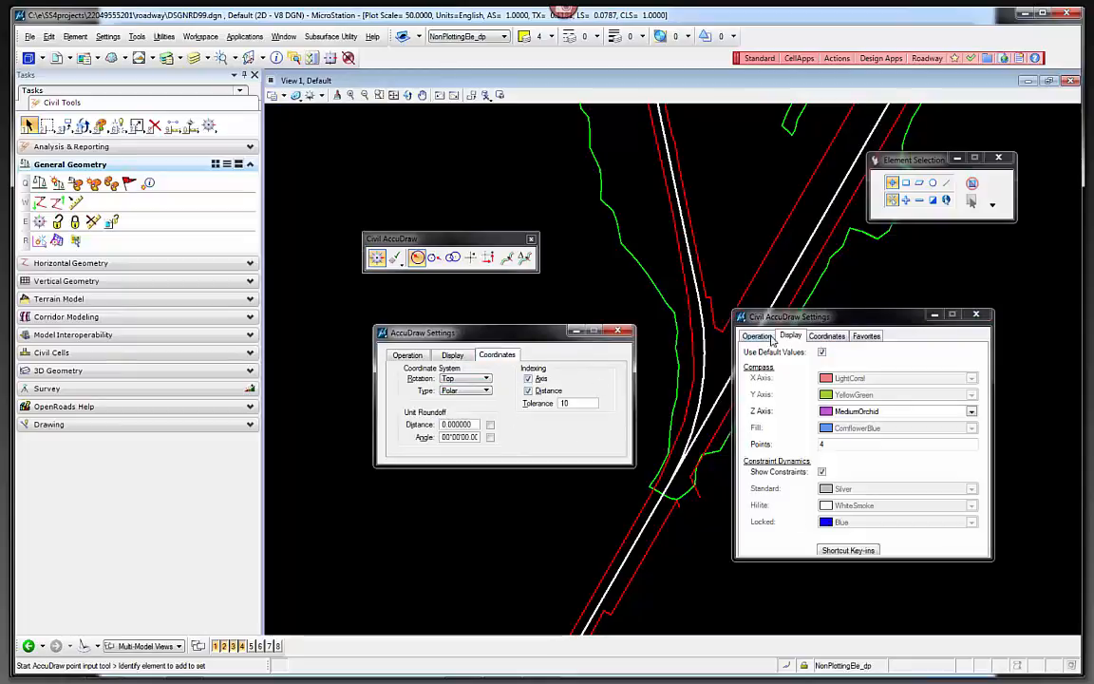
{"action": "left_click", "coordinate": [826, 337]}
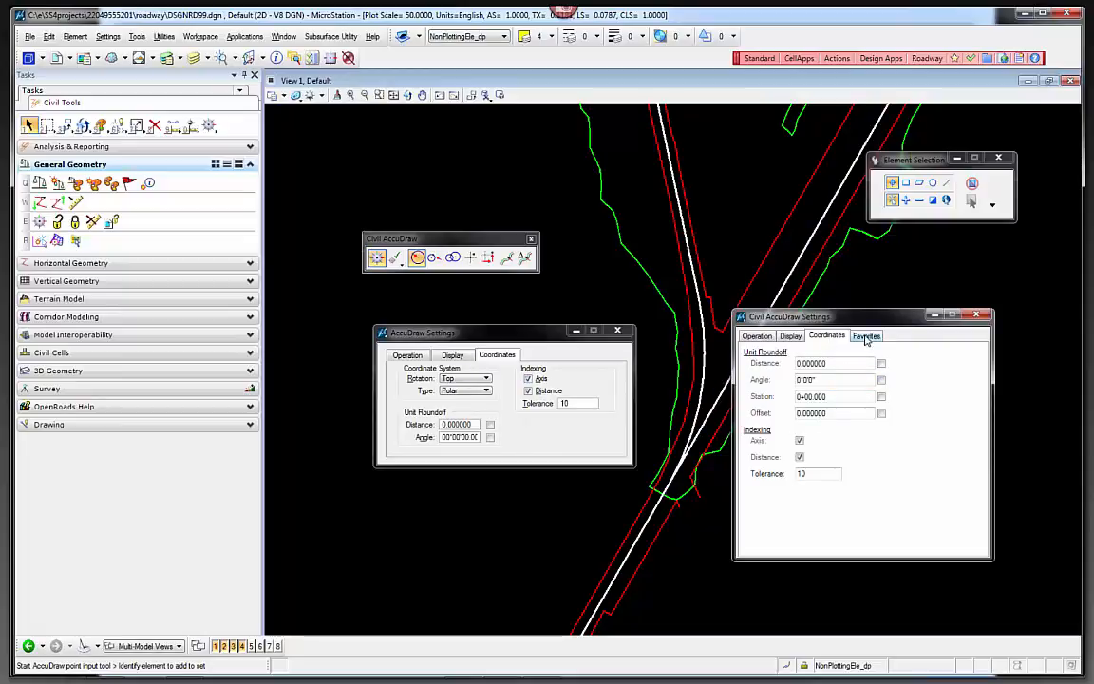
Step: Close AccuDraw Settings, show the Favorites in Civil AccuDraw Settings, and widen the window to fit all columns
{"action": "left_click", "coordinate": [617, 332]}
{"action": "left_click", "coordinate": [866, 335]}
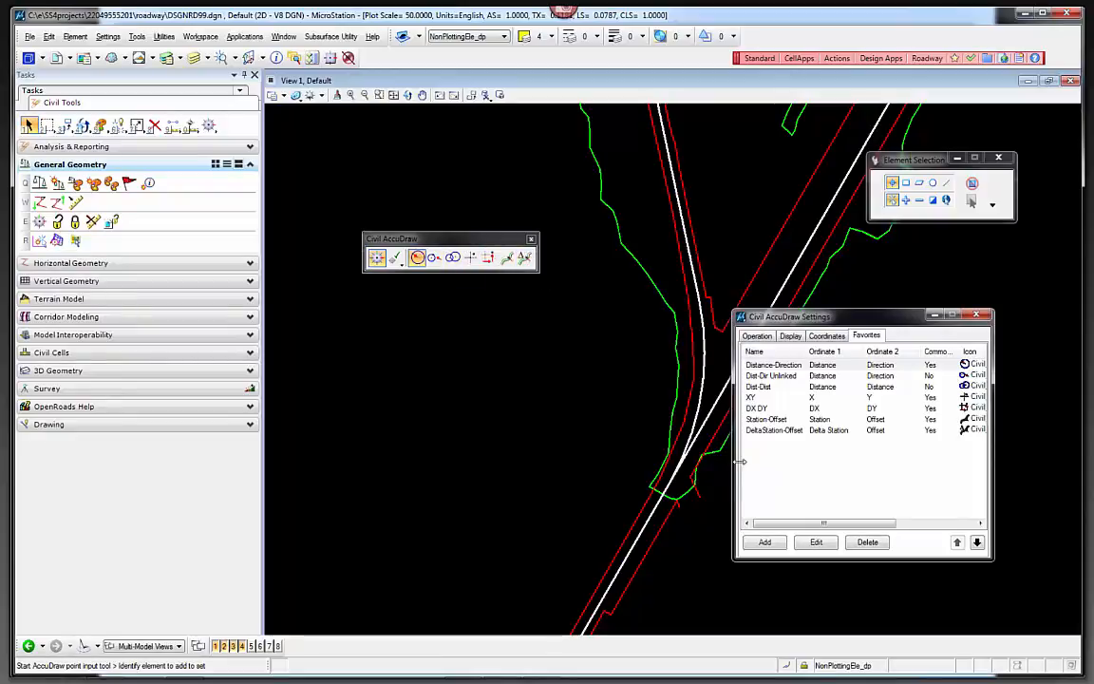
{"action": "left_click_drag", "start_coordinate": [731, 437], "coordinate": [608, 447]}
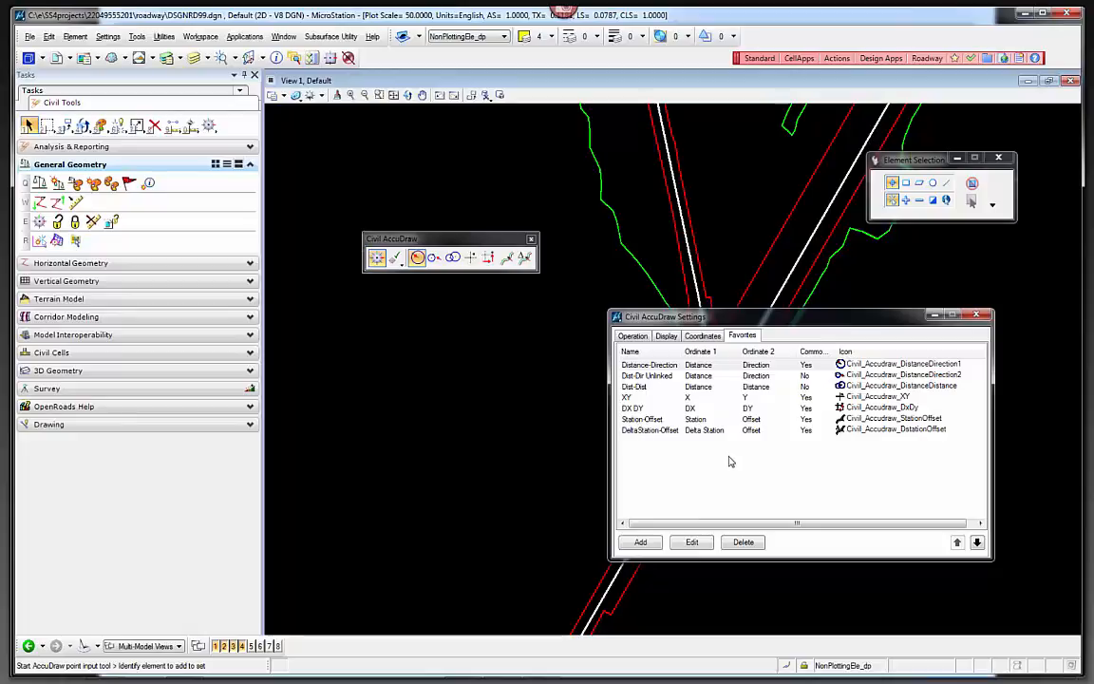
Step: Add a favorite named Offset-Offset with Offset for both ordinates, and widen the Common Origin column to show its full heading
{"action": "left_click", "coordinate": [642, 543]}
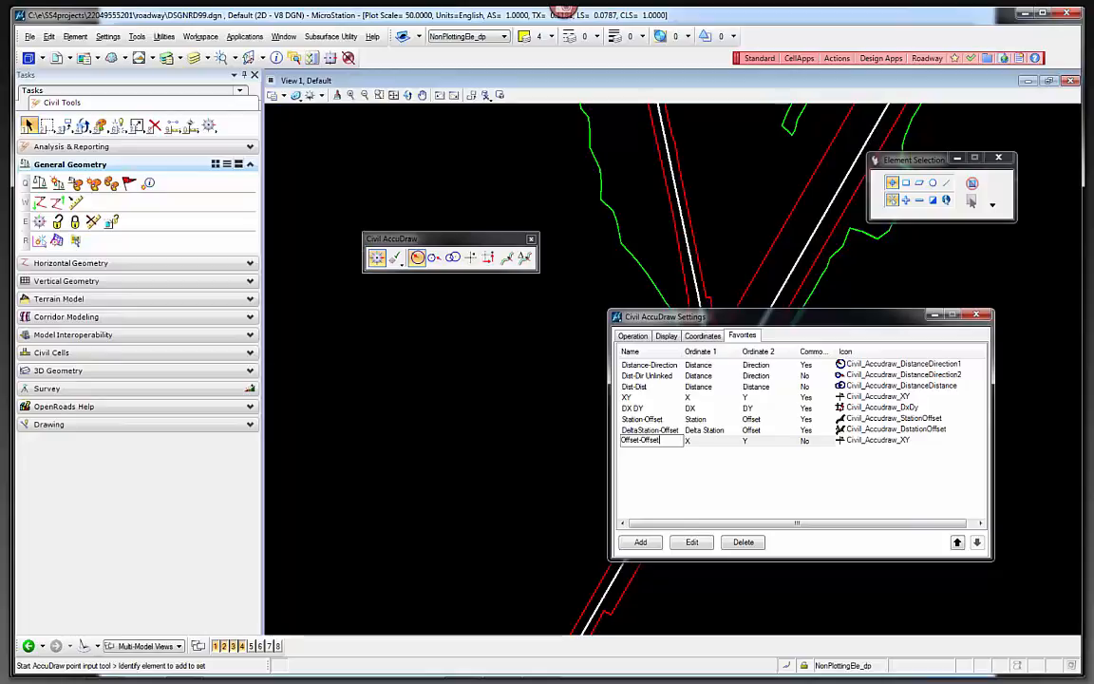
{"action": "key", "text": "Return"}
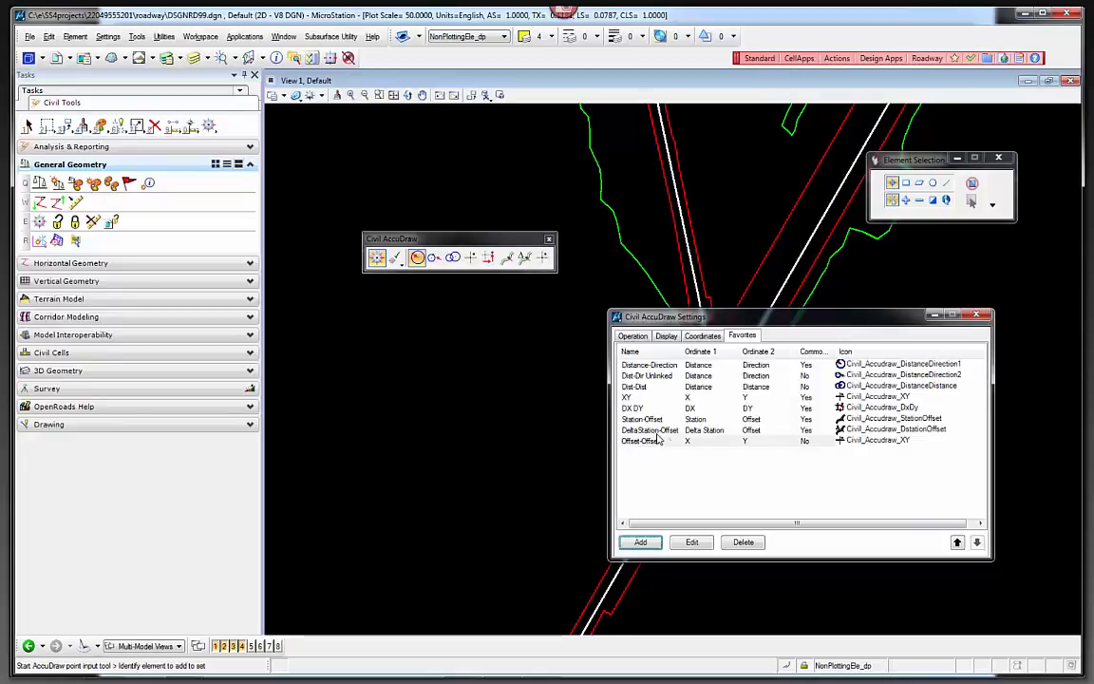
{"action": "left_click", "coordinate": [703, 441]}
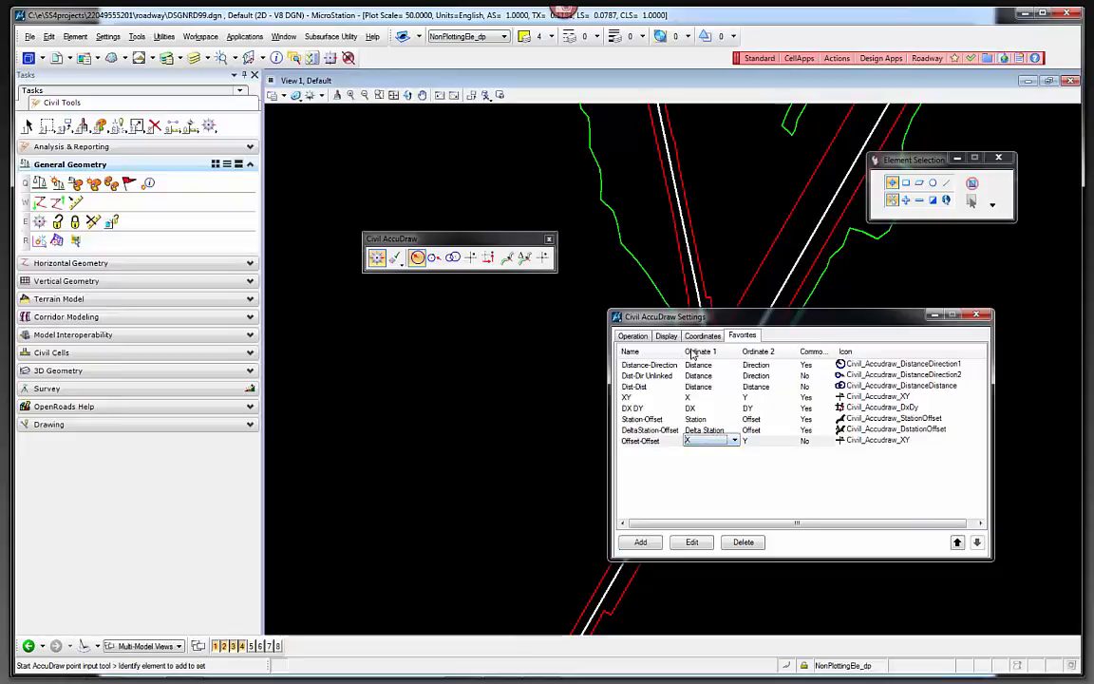
{"action": "left_click", "coordinate": [711, 440]}
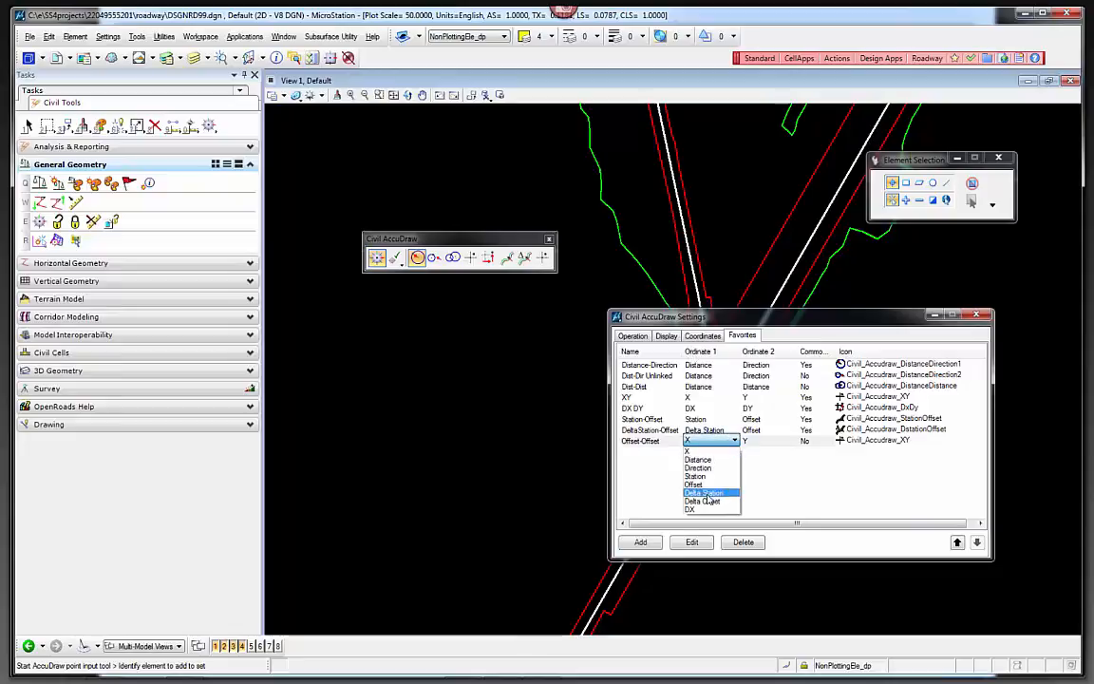
{"action": "left_click", "coordinate": [694, 485]}
{"action": "left_click", "coordinate": [760, 441]}
{"action": "left_click", "coordinate": [793, 443]}
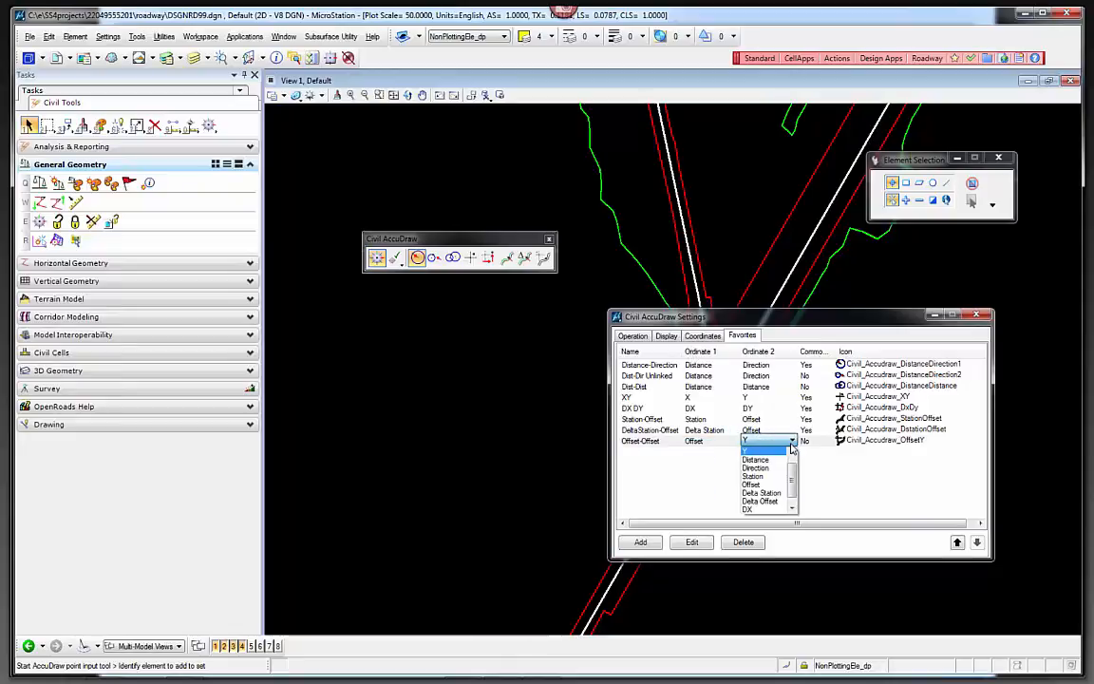
{"action": "left_click", "coordinate": [752, 486]}
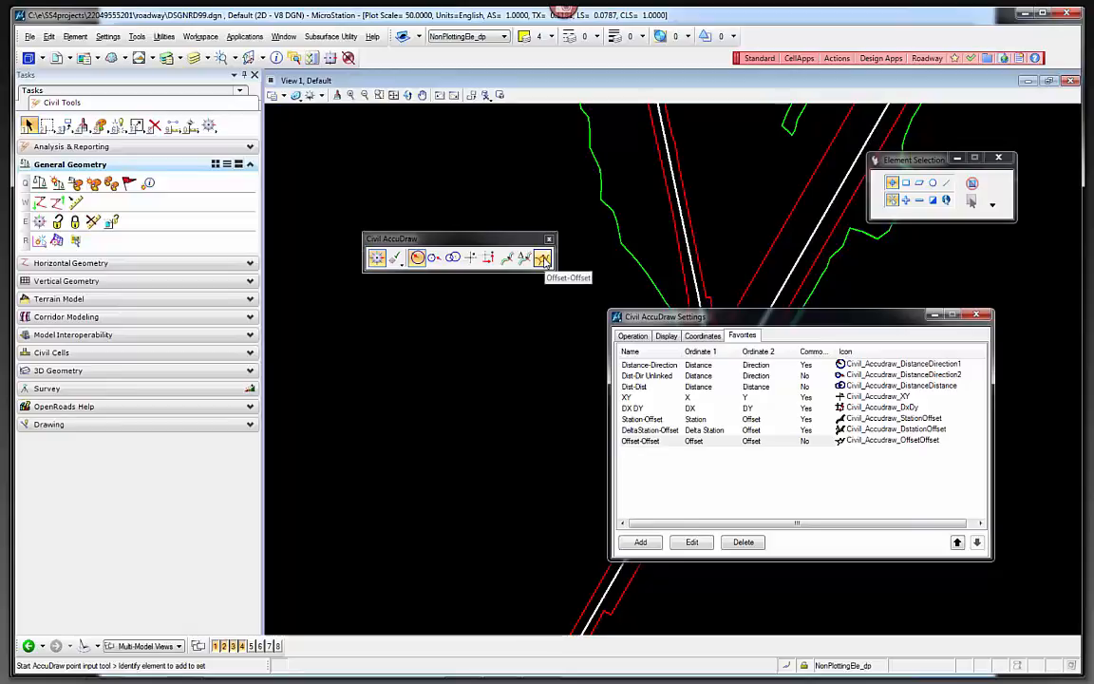
{"action": "left_click_drag", "start_coordinate": [834, 350], "coordinate": [906, 351]}
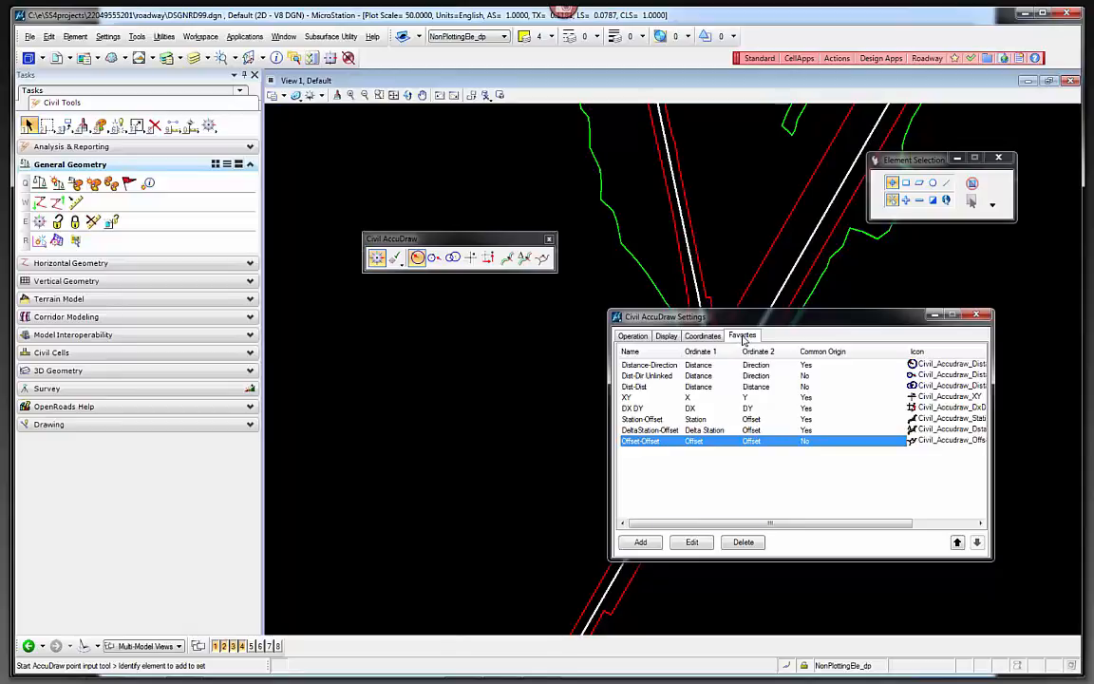
{"action": "left_click", "coordinate": [518, 362]}
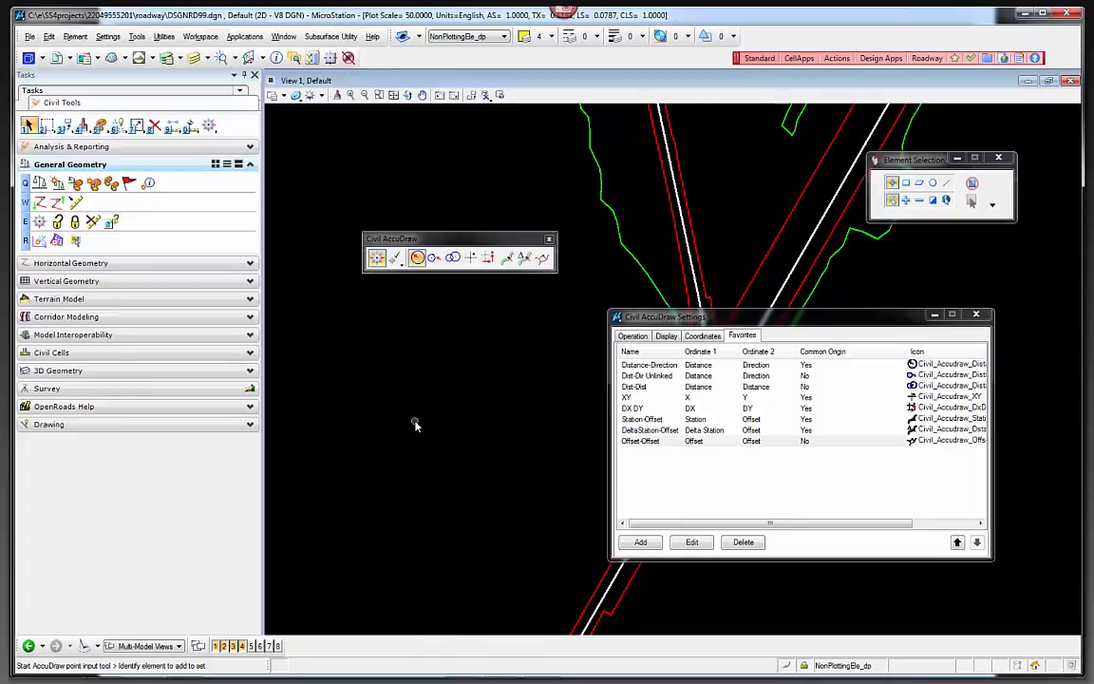
Step: Switch to Windows Explorer and browse drive C from Users into the personal user folder's AppData\Local folder
{"action": "left_click", "coordinate": [186, 667]}
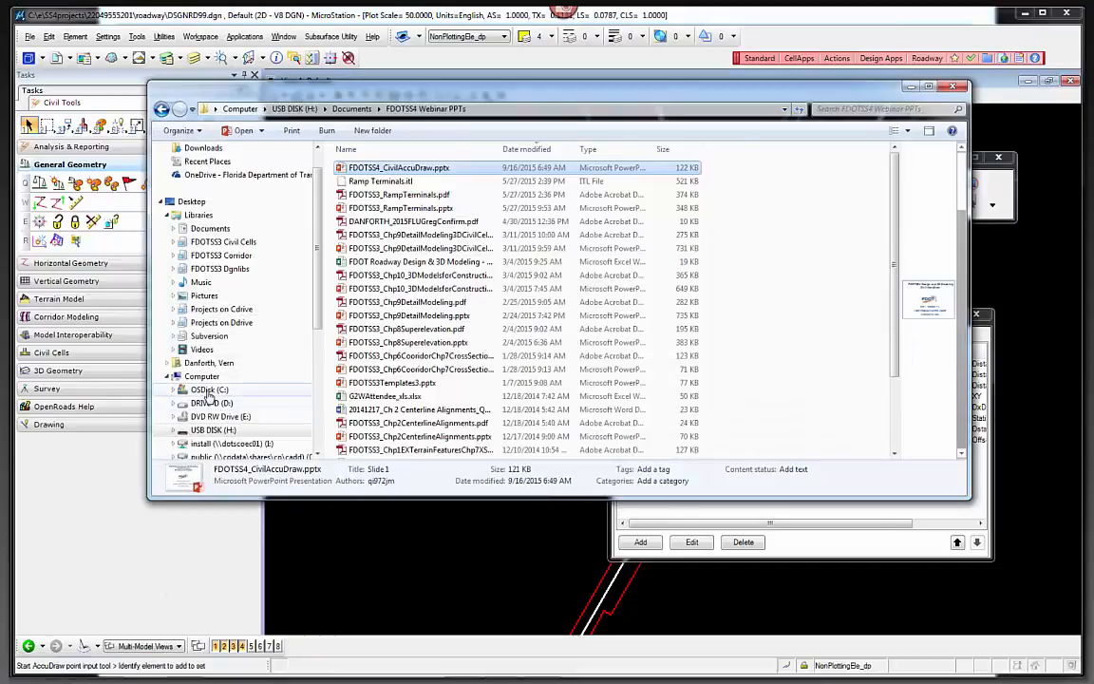
{"action": "left_click", "coordinate": [209, 390]}
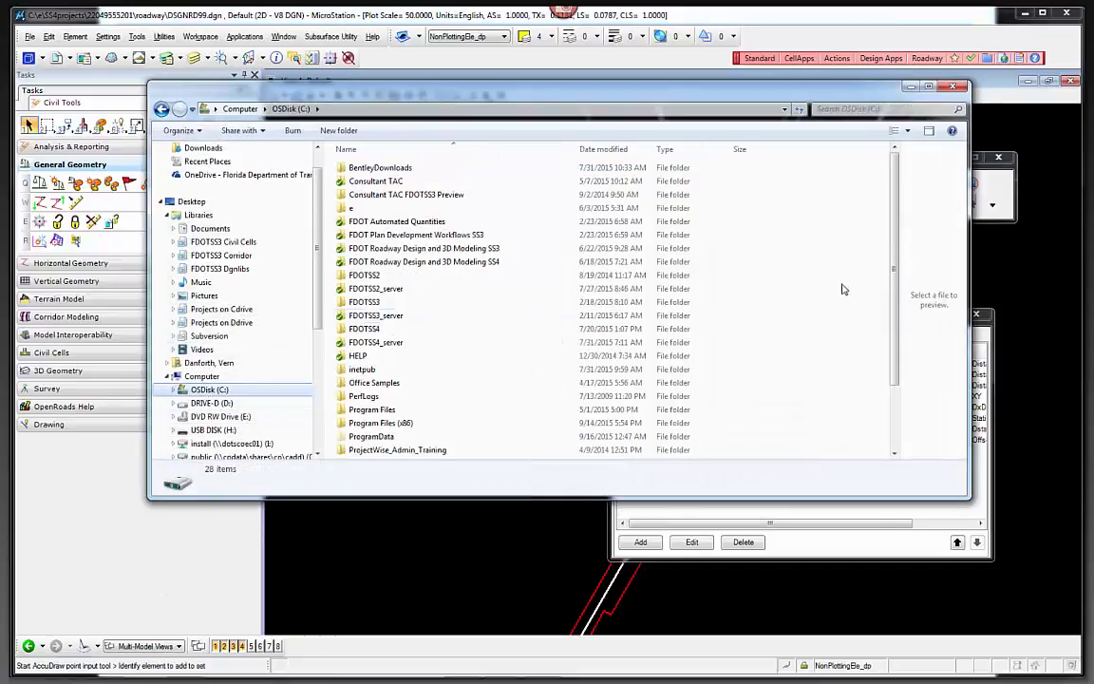
{"action": "scroll", "coordinate": [374, 421], "scroll_direction": "down", "scroll_amount": 3}
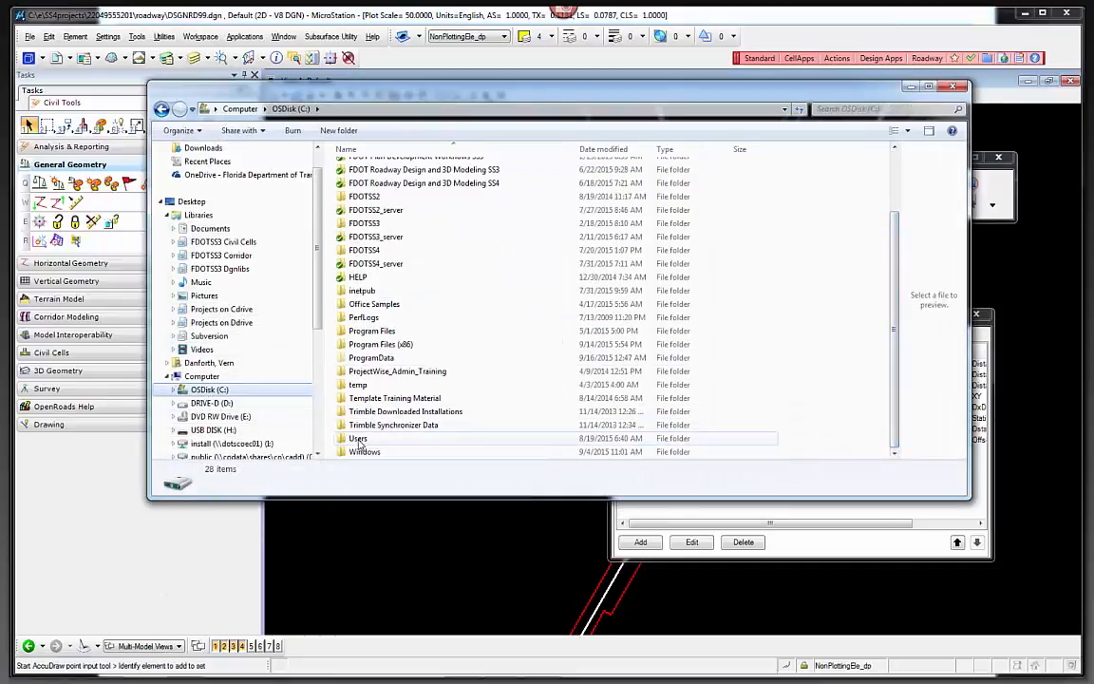
{"action": "double_click", "coordinate": [358, 440]}
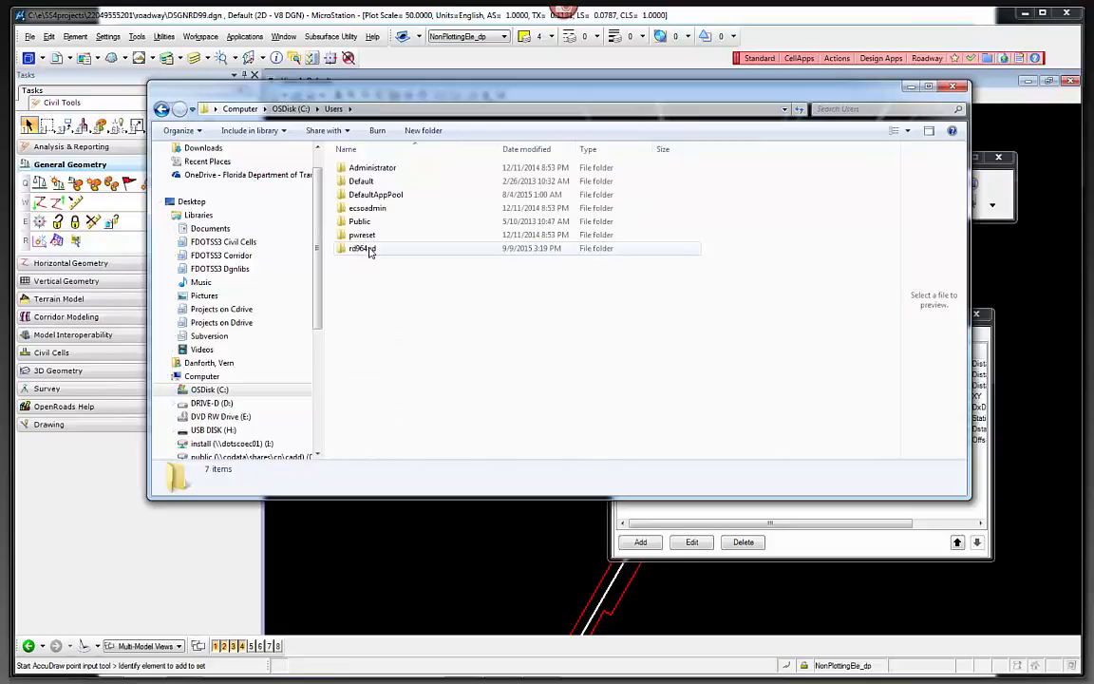
{"action": "double_click", "coordinate": [366, 249]}
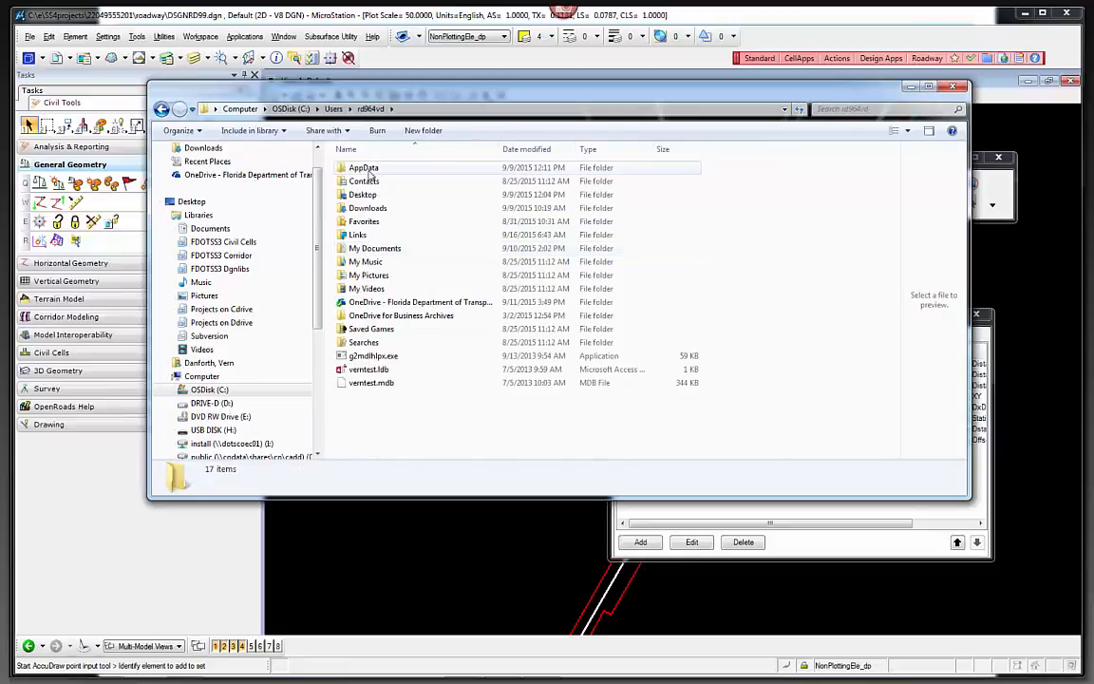
{"action": "double_click", "coordinate": [366, 169]}
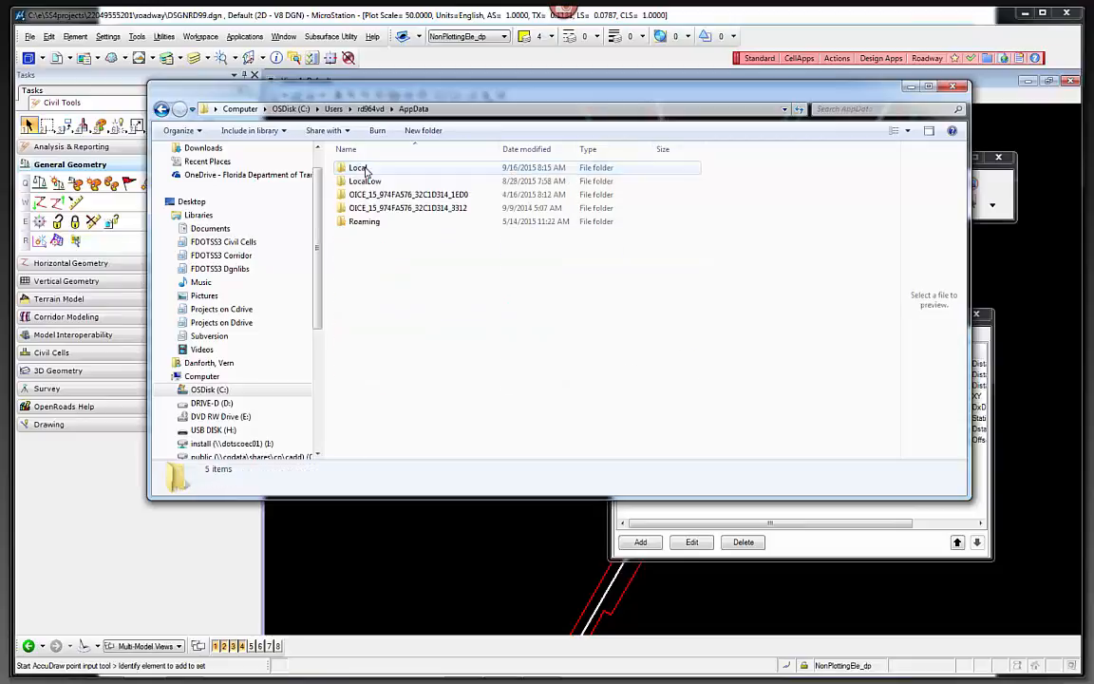
{"action": "double_click", "coordinate": [366, 170]}
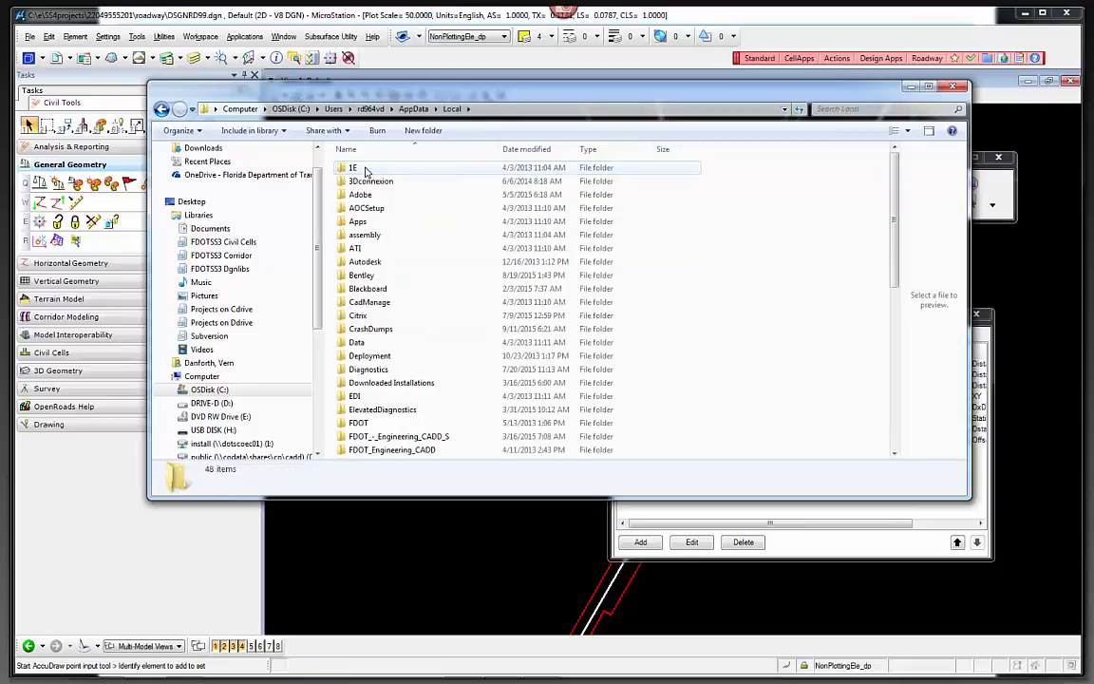
Step: Open Bentley\MicroStation\8.11 and the user preference subfolder that holds the AccuDraw favorites and settings XML files
{"action": "double_click", "coordinate": [369, 275]}
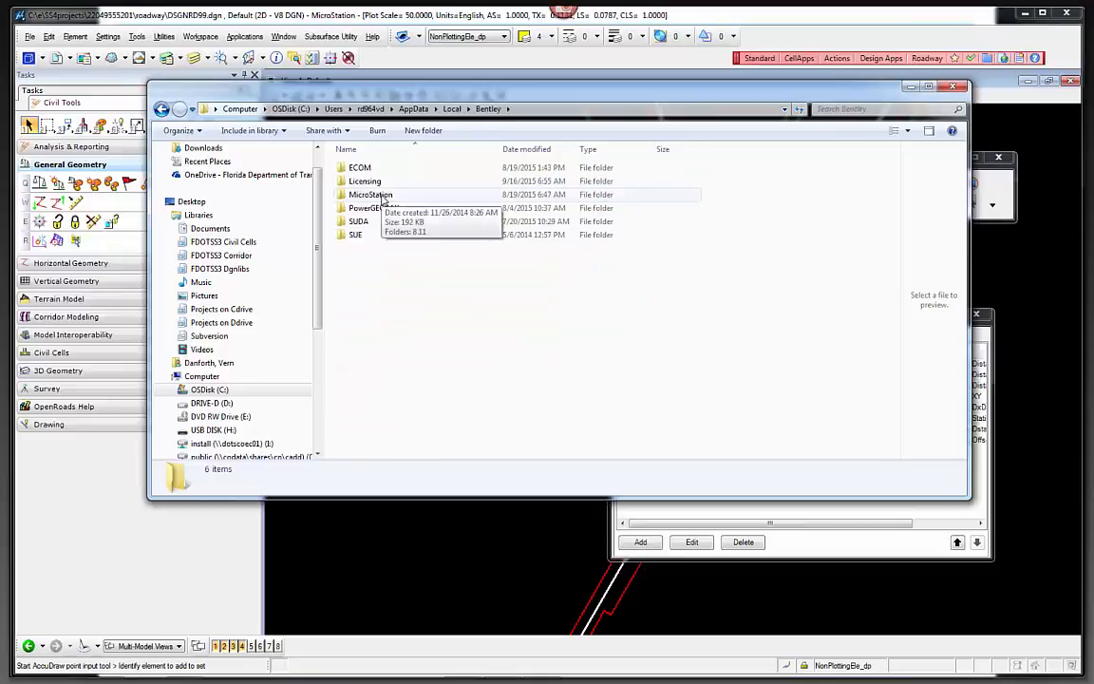
{"action": "double_click", "coordinate": [385, 195]}
{"action": "double_click", "coordinate": [366, 168]}
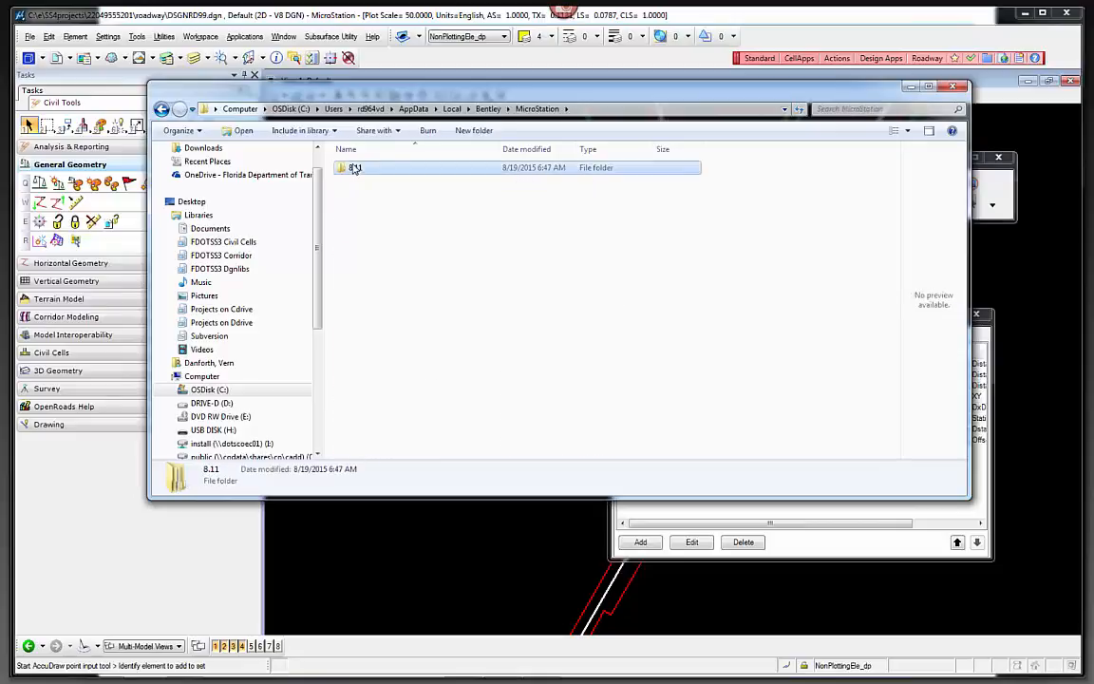
{"action": "double_click", "coordinate": [365, 169]}
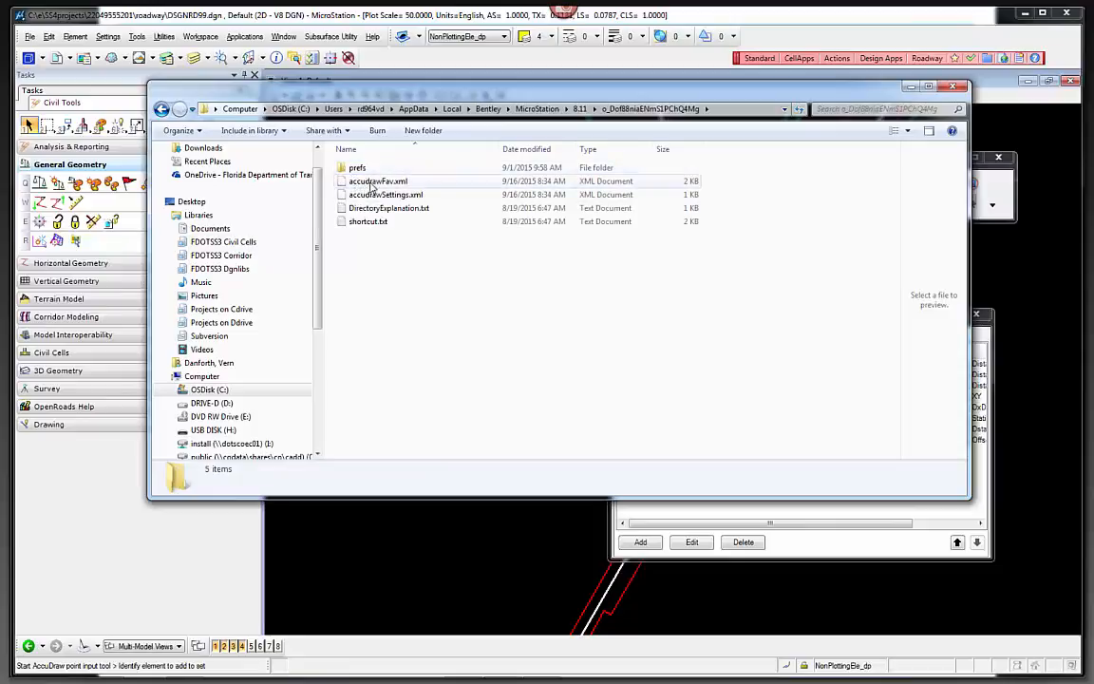
Step: Examine the prefs folder and the contents of its civil and civil_commands subfolders
{"action": "double_click", "coordinate": [354, 168]}
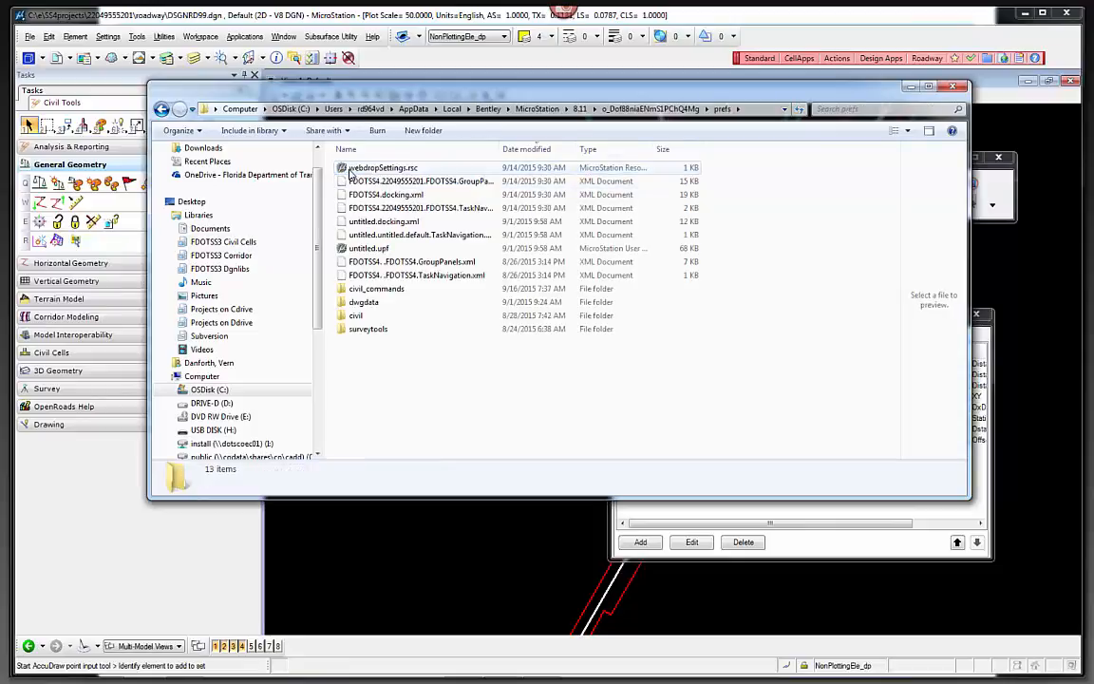
{"action": "double_click", "coordinate": [355, 316]}
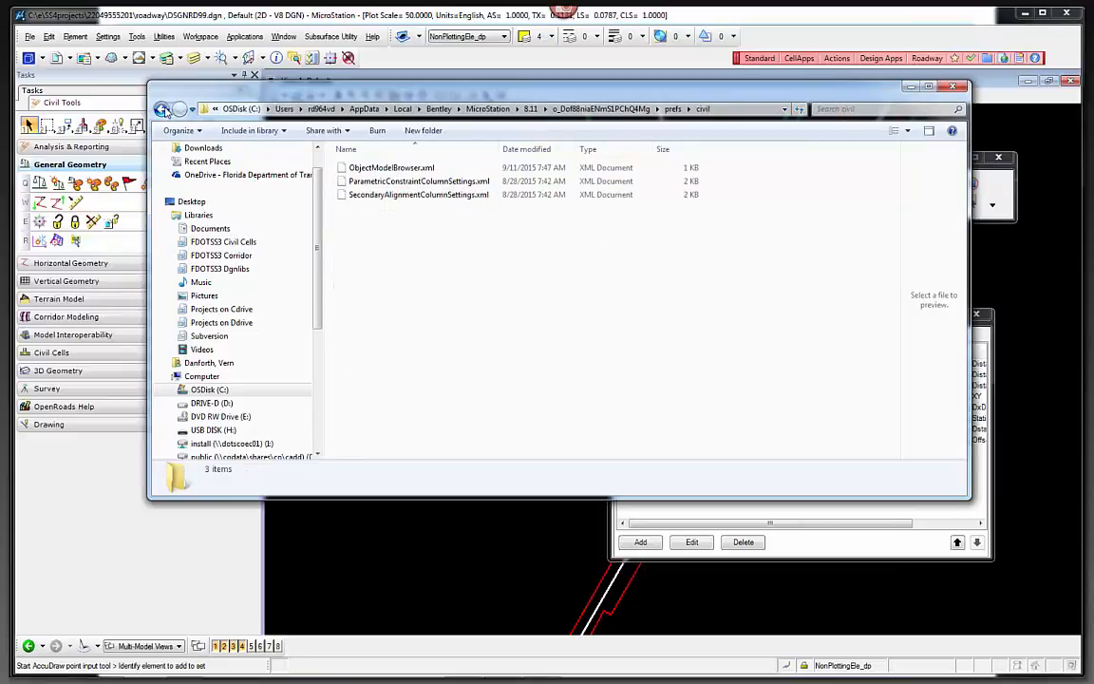
{"action": "left_click", "coordinate": [163, 109]}
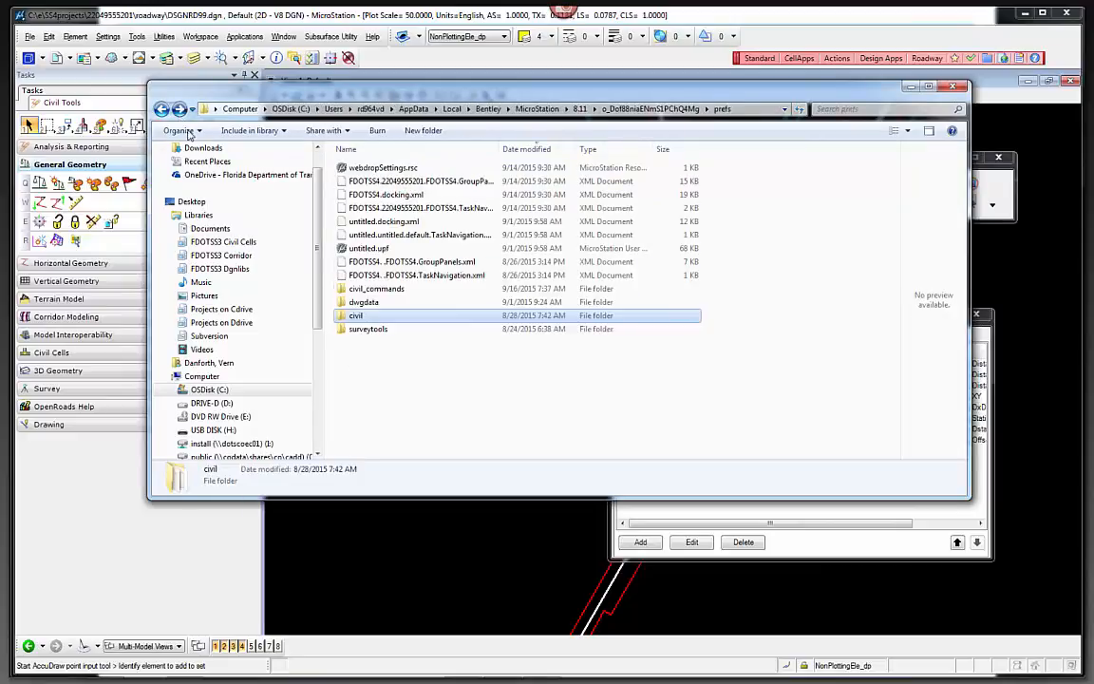
{"action": "double_click", "coordinate": [365, 289]}
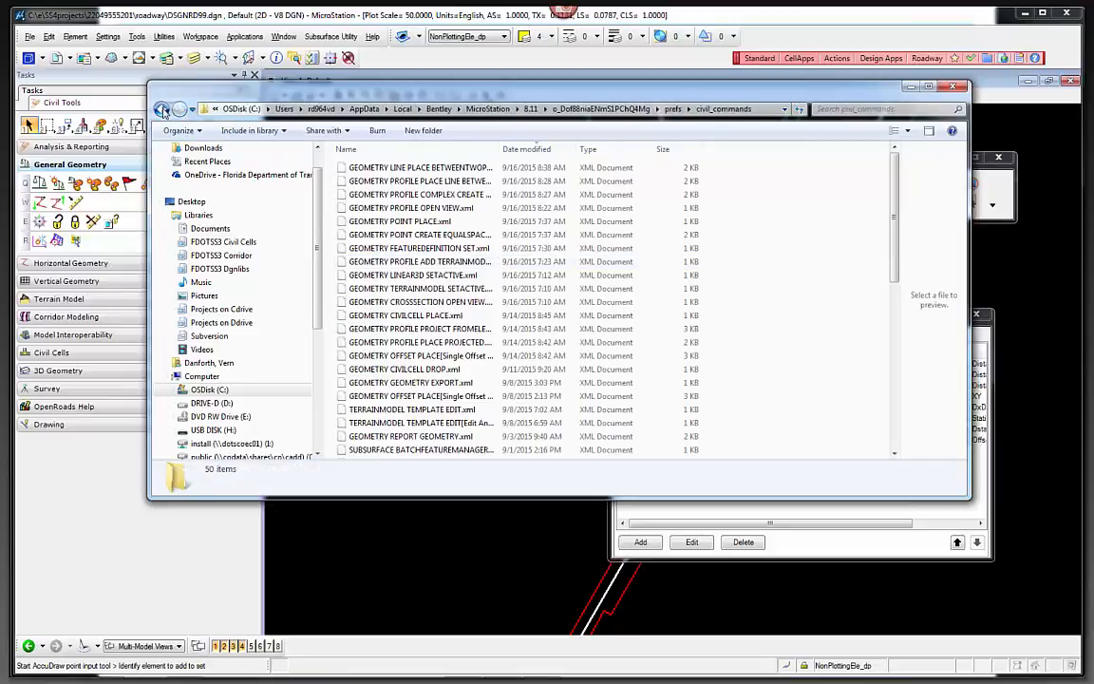
{"action": "left_click", "coordinate": [163, 109]}
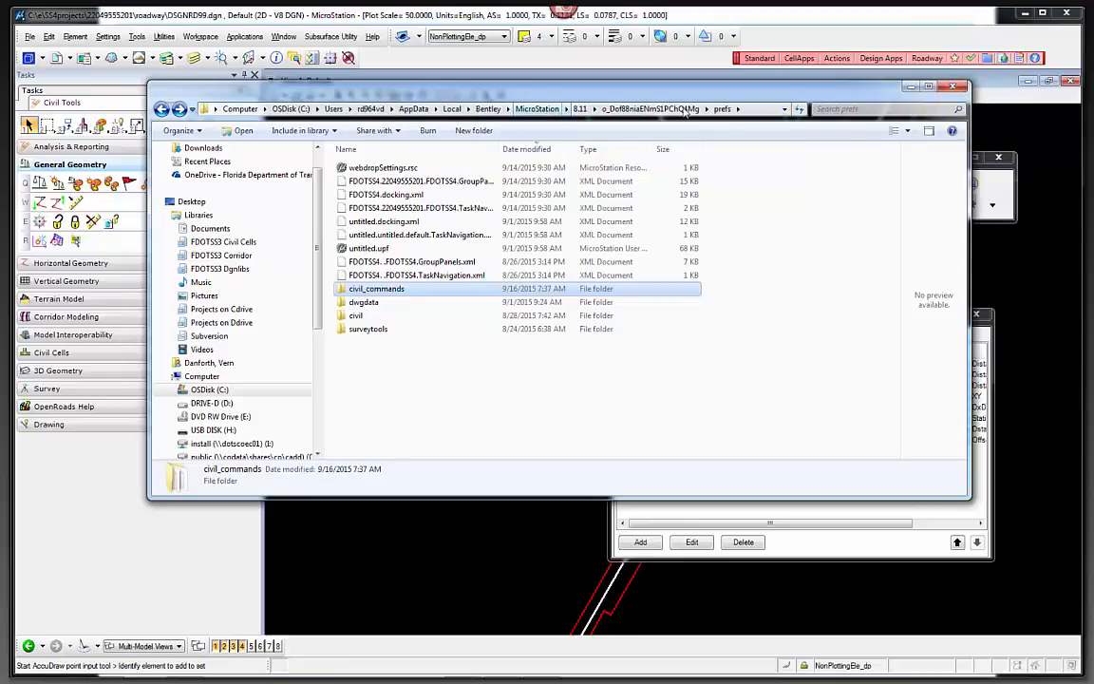
Step: Close the file explorer window and the Civil AccuDraw Settings window
{"action": "left_click", "coordinate": [955, 88]}
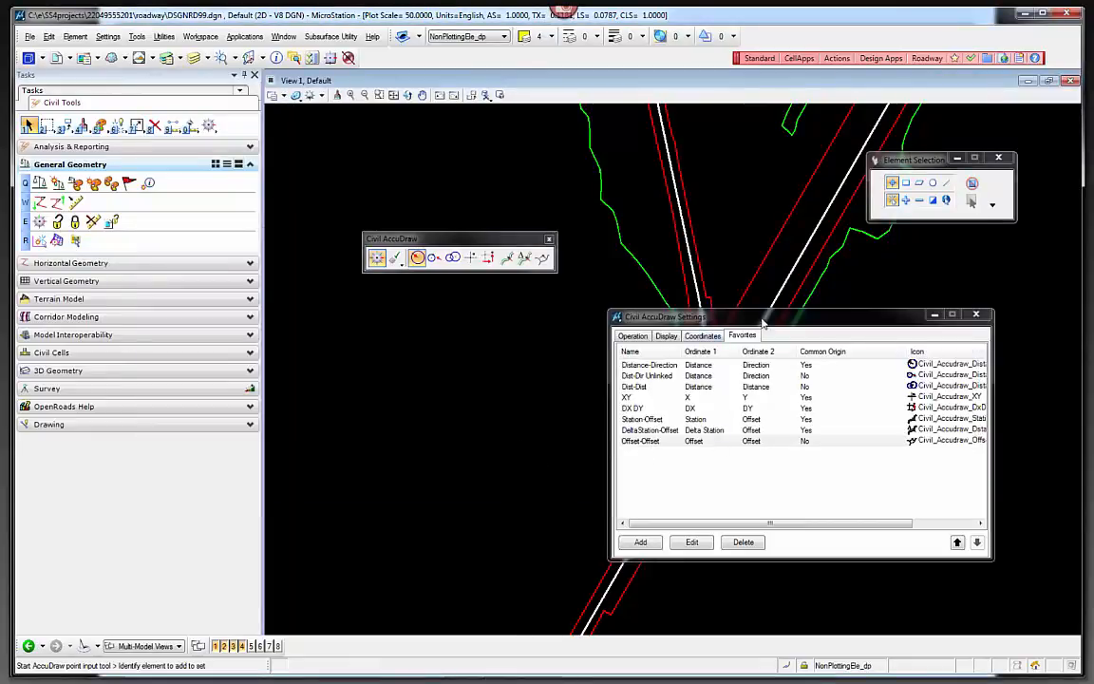
{"action": "left_click_drag", "start_coordinate": [769, 317], "coordinate": [806, 319]}
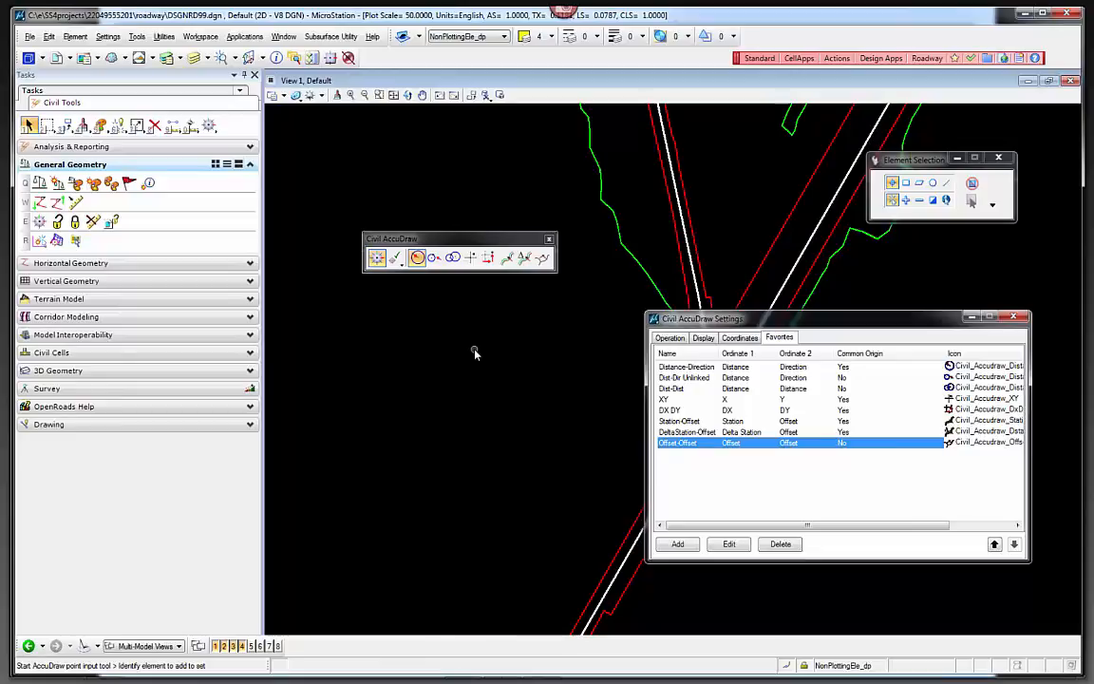
{"action": "left_click", "coordinate": [1013, 317]}
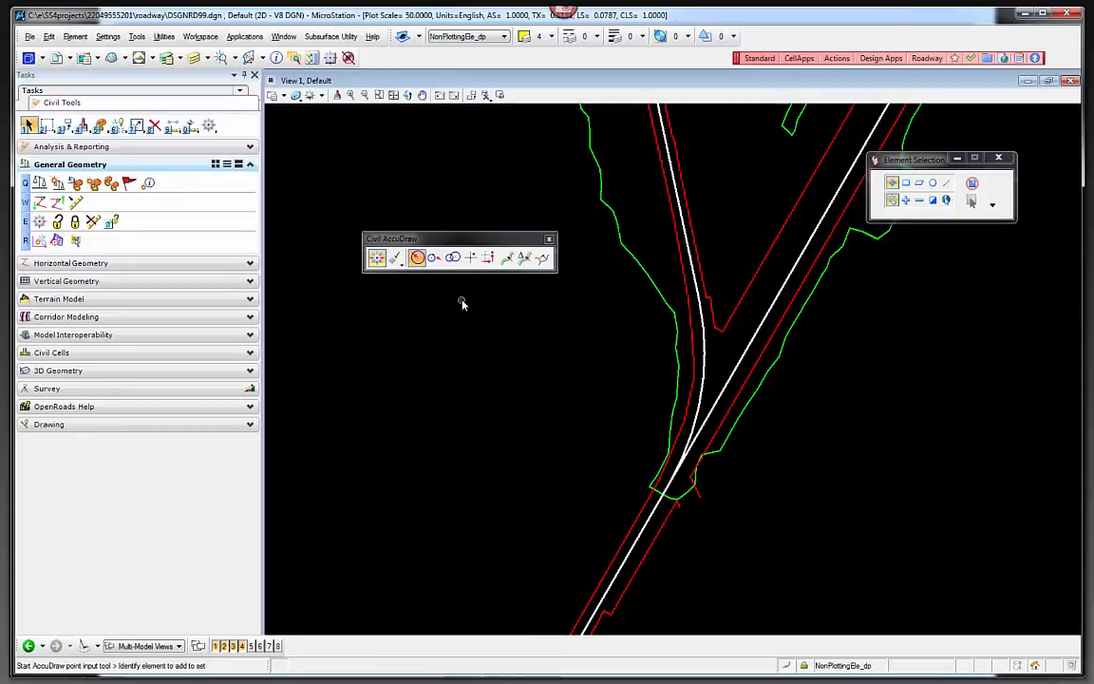
Step: Start a horizontal geometry line in the empty area west of the alignments and lock its Civil AccuDraw distance at 500
{"action": "left_click", "coordinate": [33, 265]}
{"action": "left_click", "coordinate": [38, 239]}
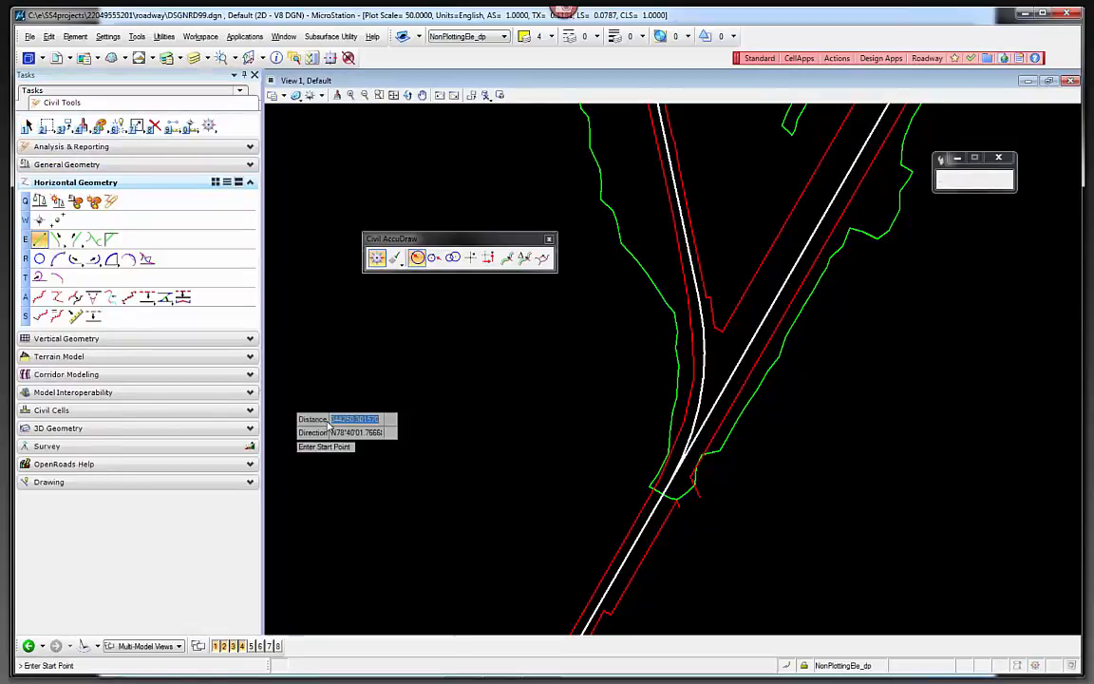
{"action": "left_click", "coordinate": [403, 359]}
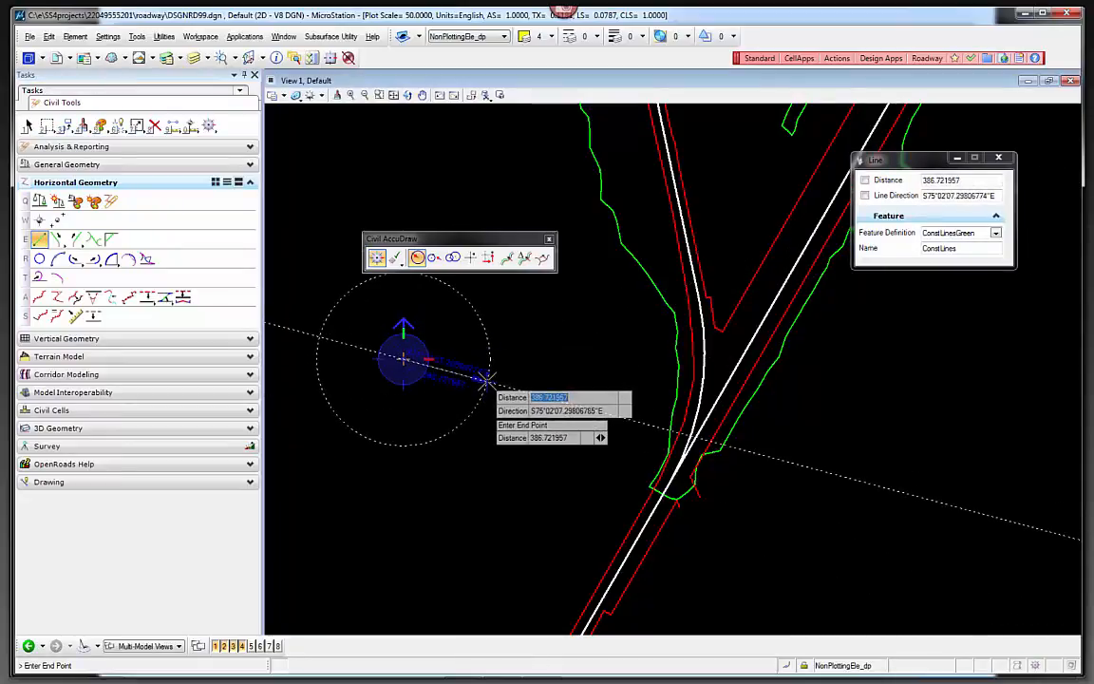
{"action": "type", "text": "500"}
{"action": "key", "text": "Tab"}
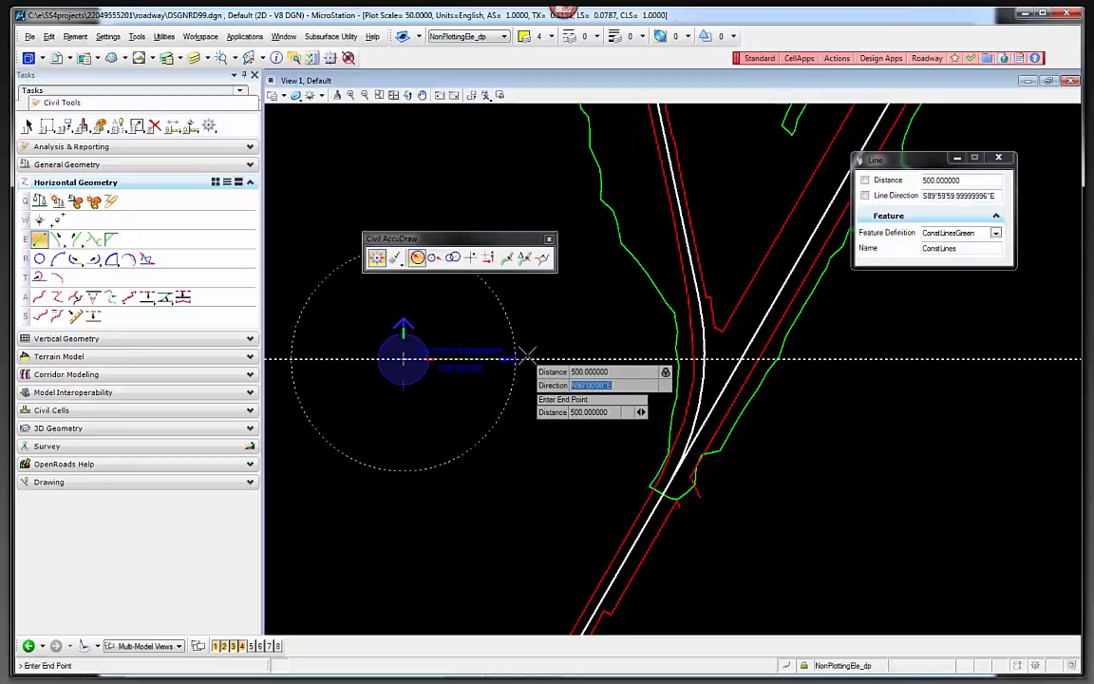
Step: Turn off Civil AccuDraw and try locking and releasing the line's Distance and Line Direction in the Line tool settings
{"action": "left_click", "coordinate": [378, 257]}
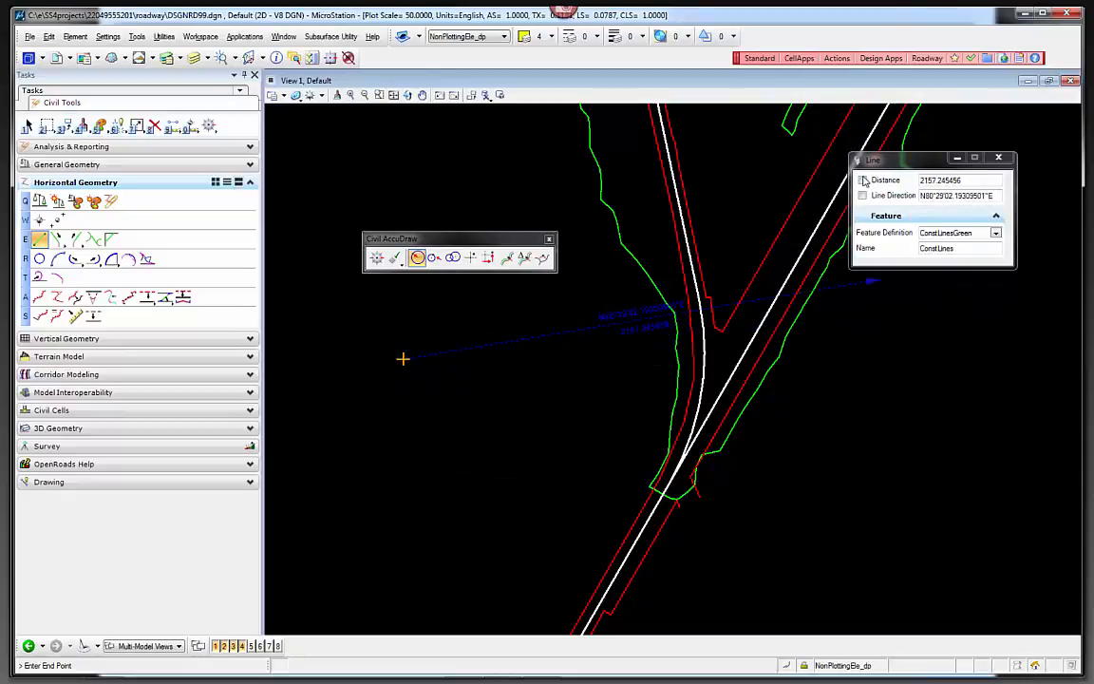
{"action": "left_click", "coordinate": [863, 181]}
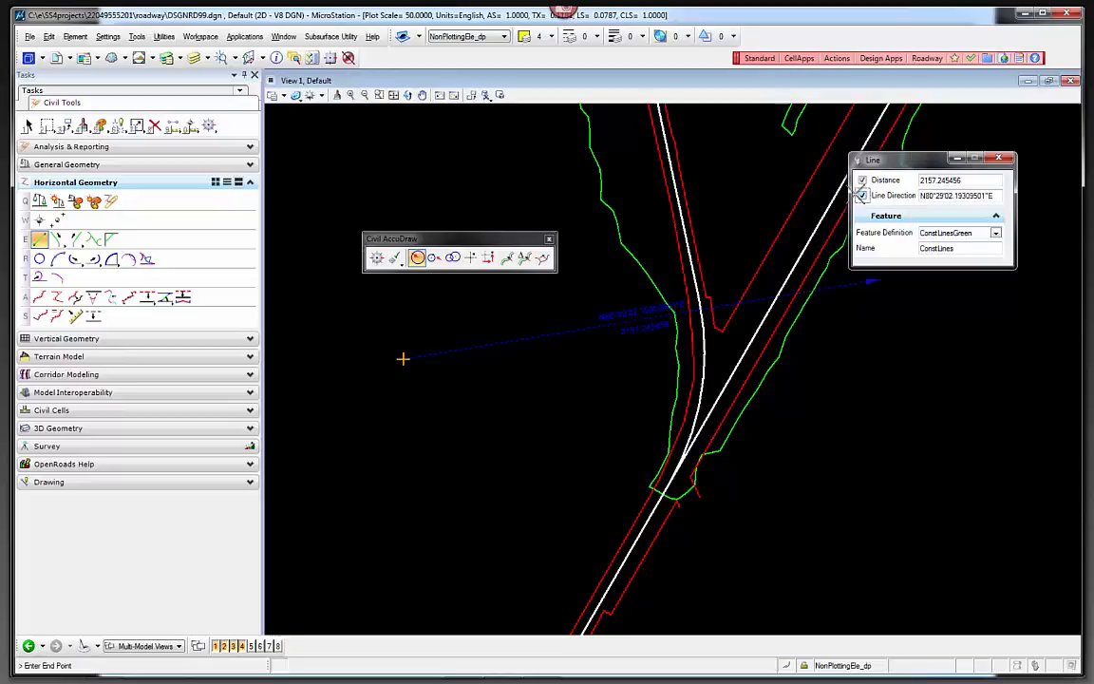
{"action": "left_click", "coordinate": [862, 195]}
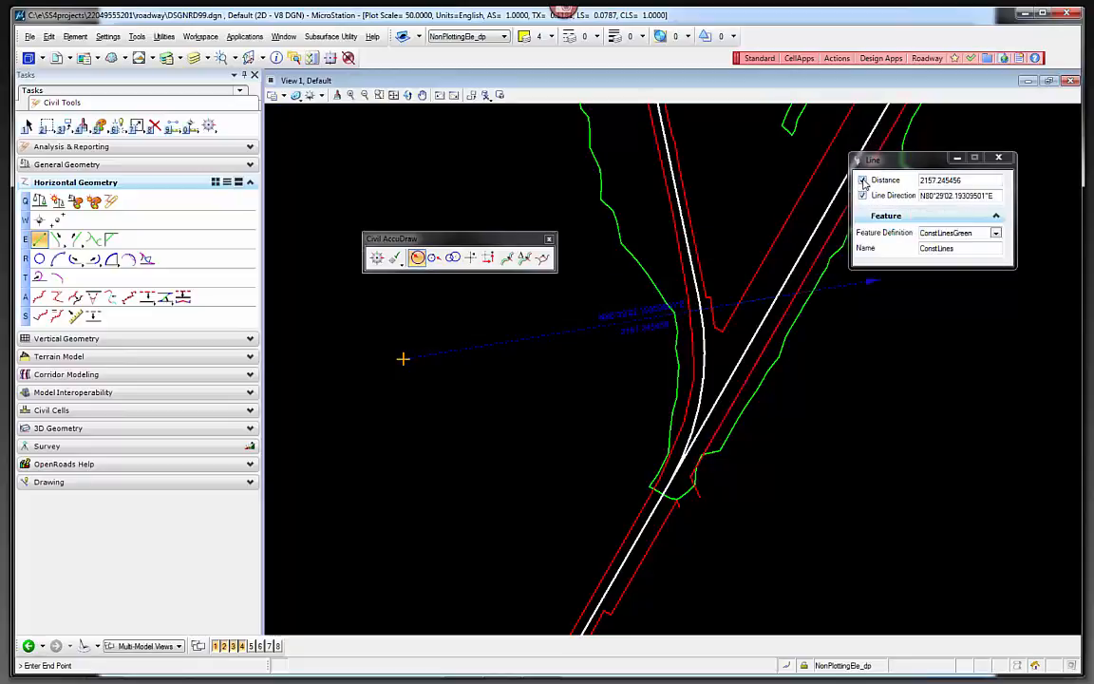
{"action": "left_click", "coordinate": [863, 196]}
{"action": "left_click", "coordinate": [863, 181]}
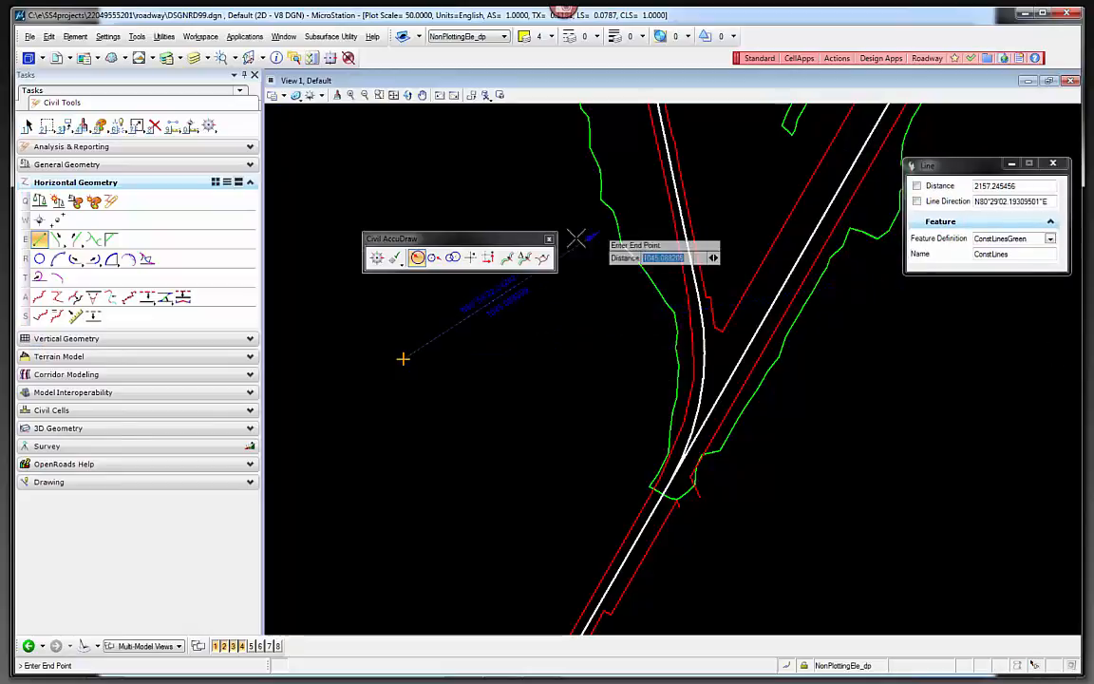
Step: Turn Civil AccuDraw back on and finish the line with a distance of 500 and a direction of 45 degrees, checking it by selecting it
{"action": "left_click", "coordinate": [377, 257]}
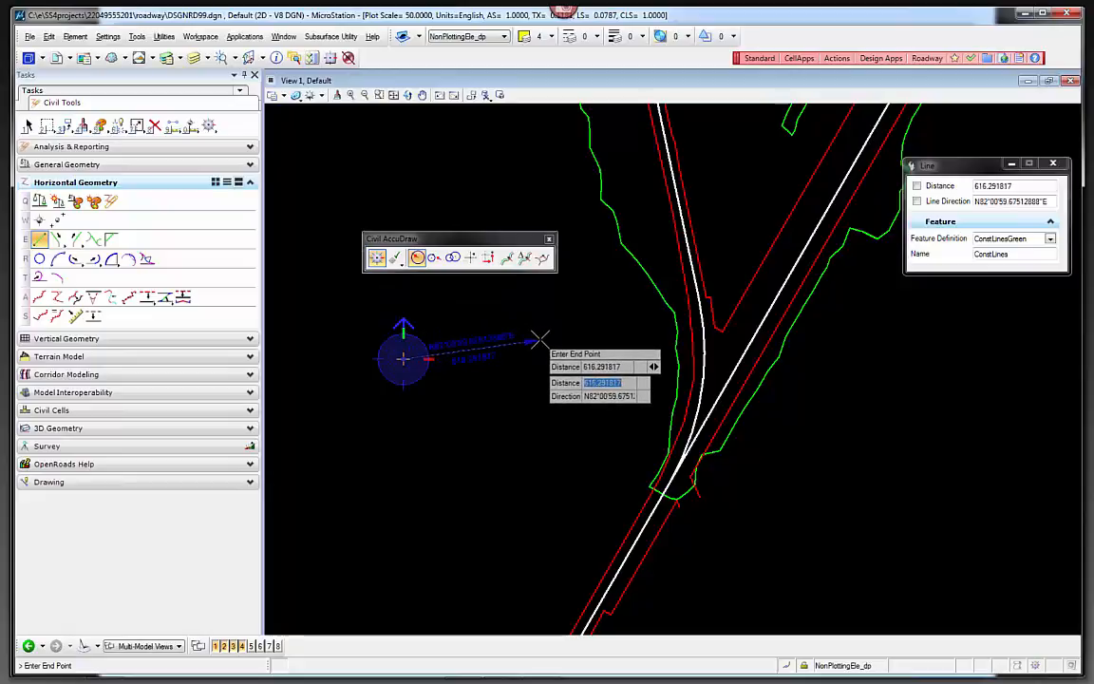
{"action": "type", "text": "500"}
{"action": "key", "text": "Tab"}
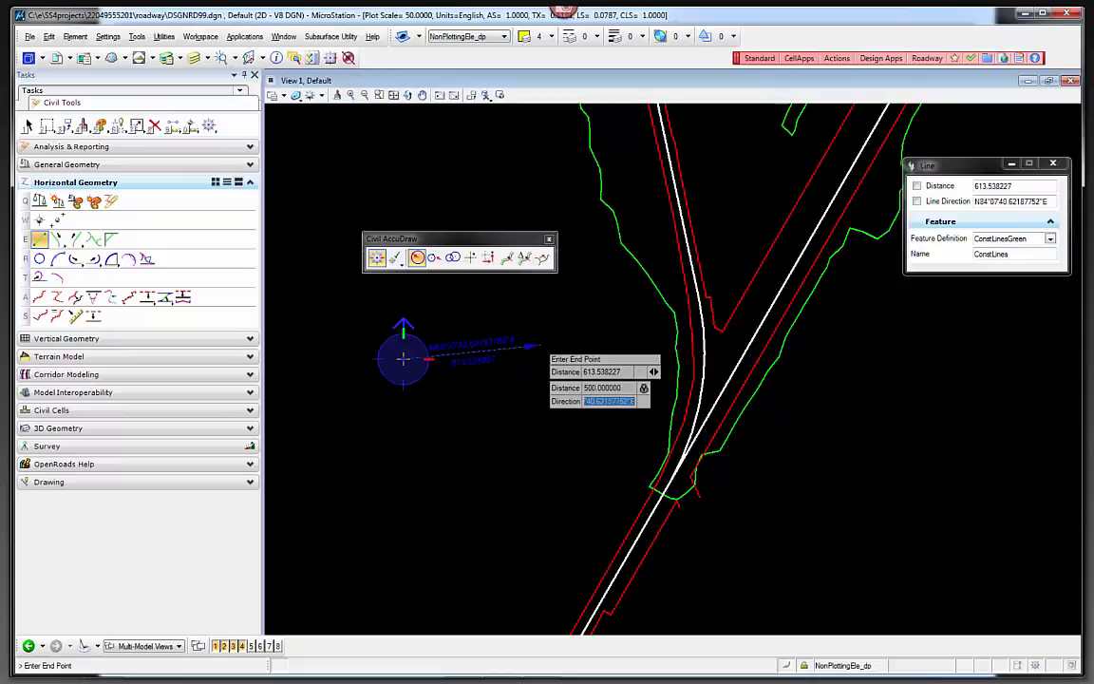
{"action": "type", "text": "45"}
{"action": "key", "text": "Tab"}
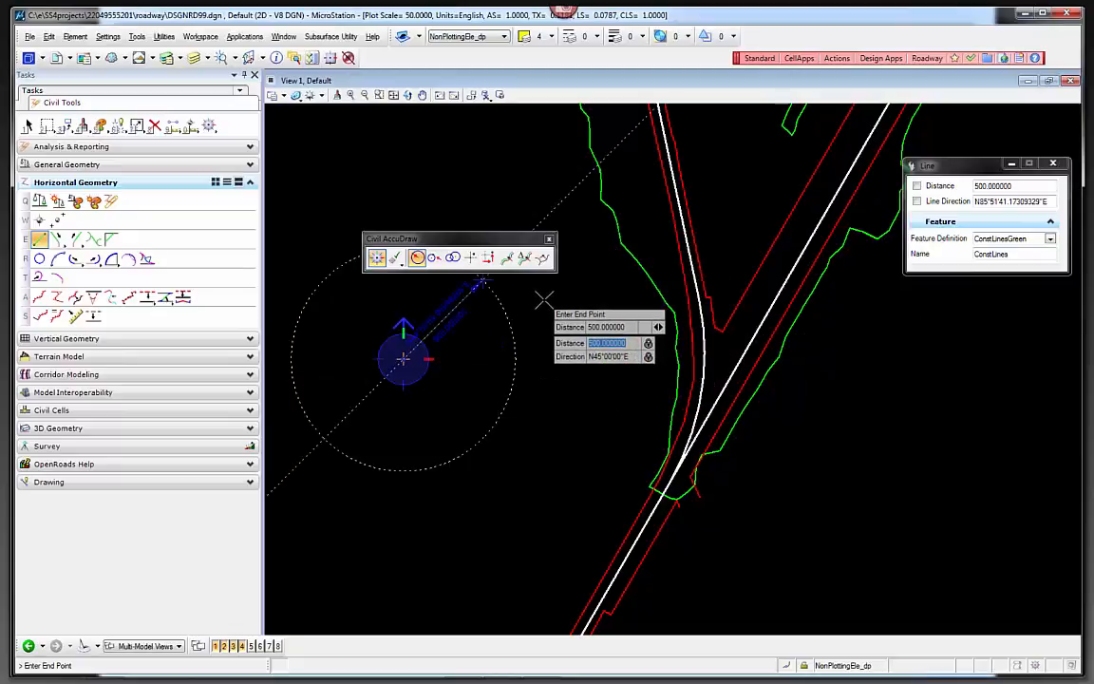
{"action": "left_click", "coordinate": [543, 300]}
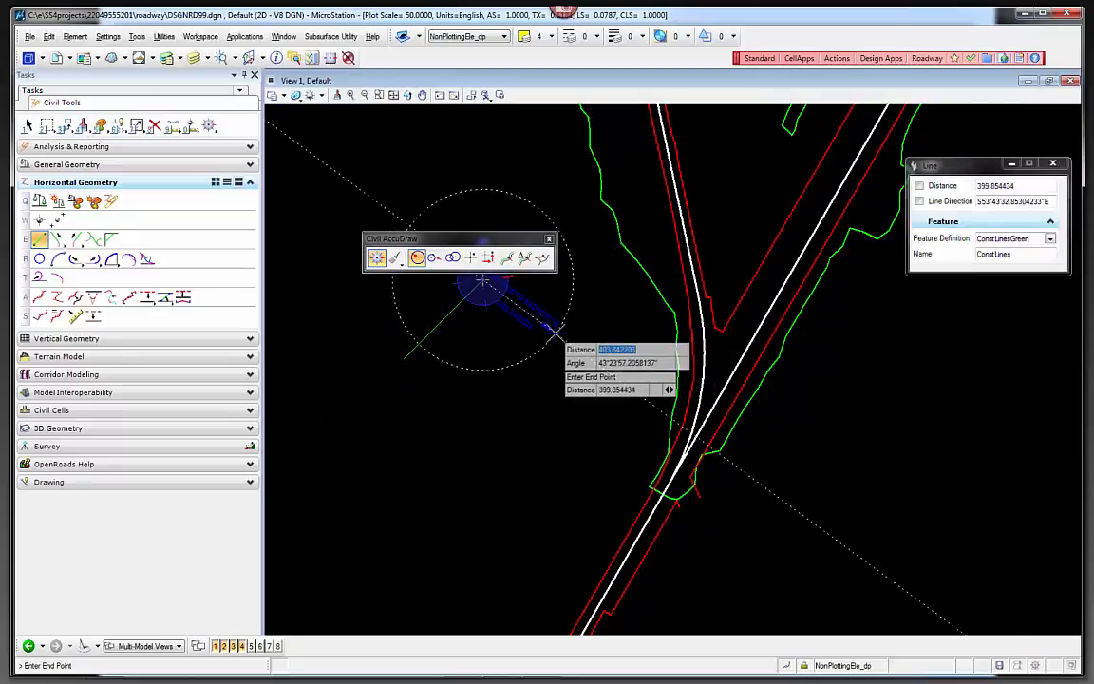
{"action": "right_click", "coordinate": [556, 342]}
{"action": "left_click", "coordinate": [440, 335]}
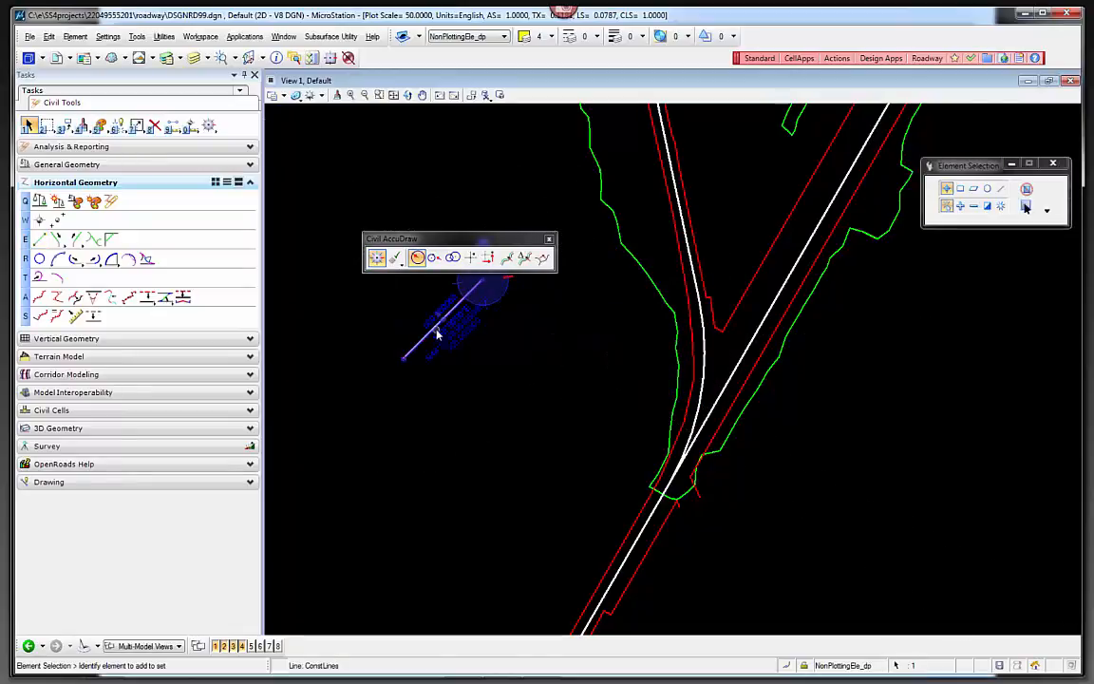
{"action": "left_click", "coordinate": [506, 384]}
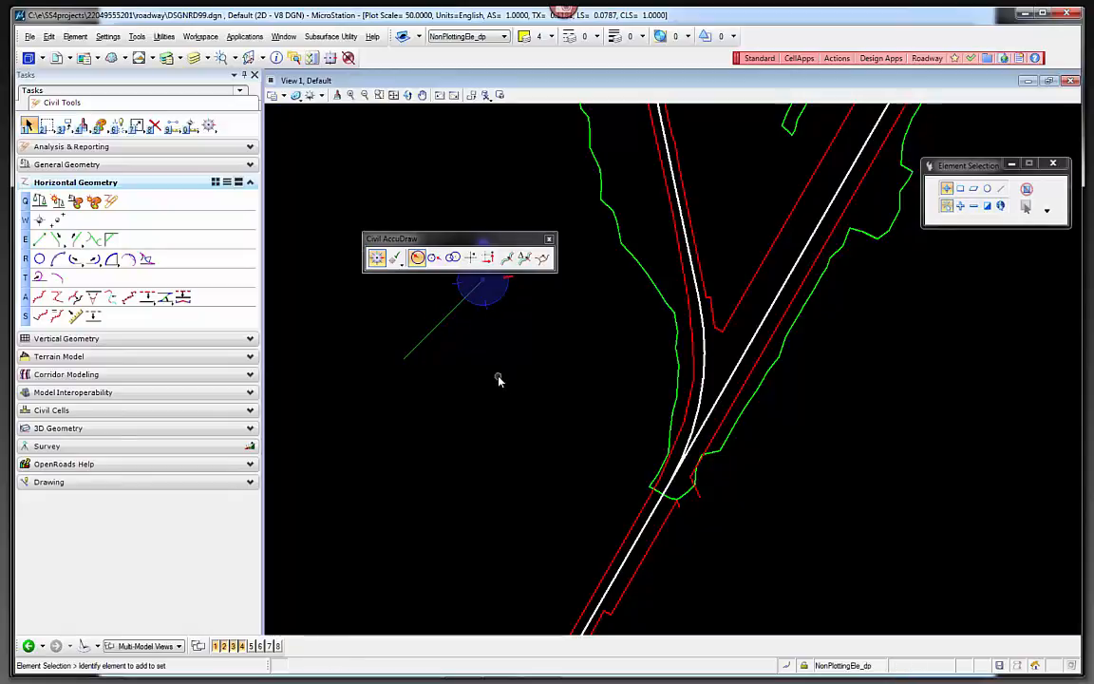
Step: Move the Civil AccuDraw toolbar clear of the new line and switch to the Distance-Angle mode
{"action": "left_click_drag", "start_coordinate": [456, 238], "coordinate": [462, 179]}
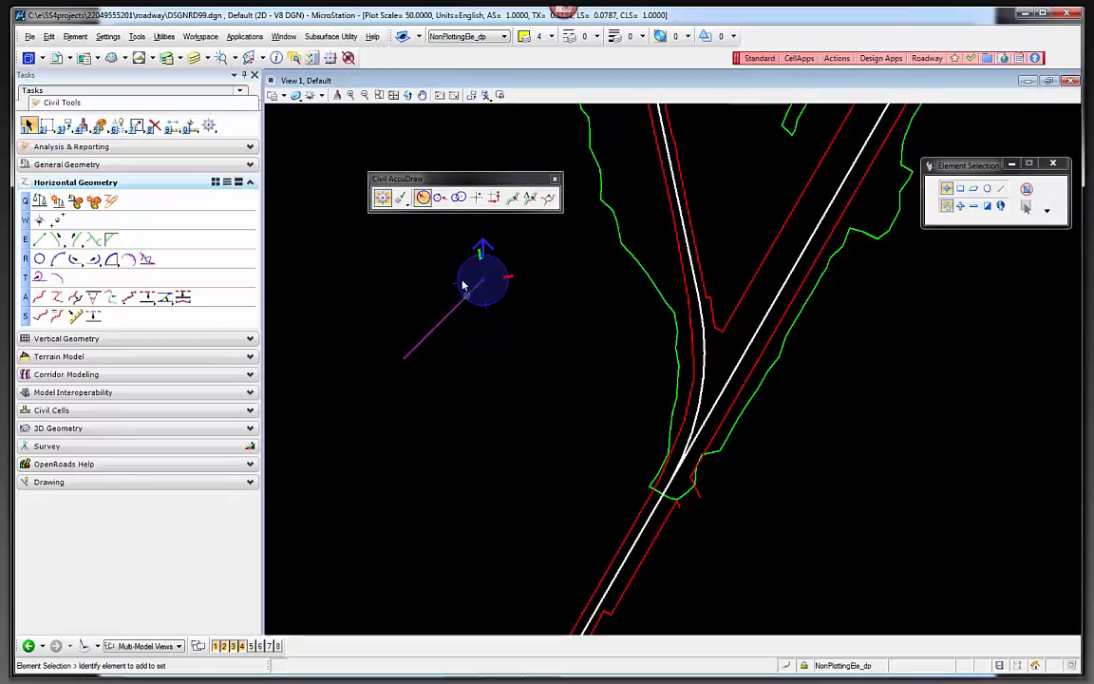
{"action": "left_click", "coordinate": [442, 199]}
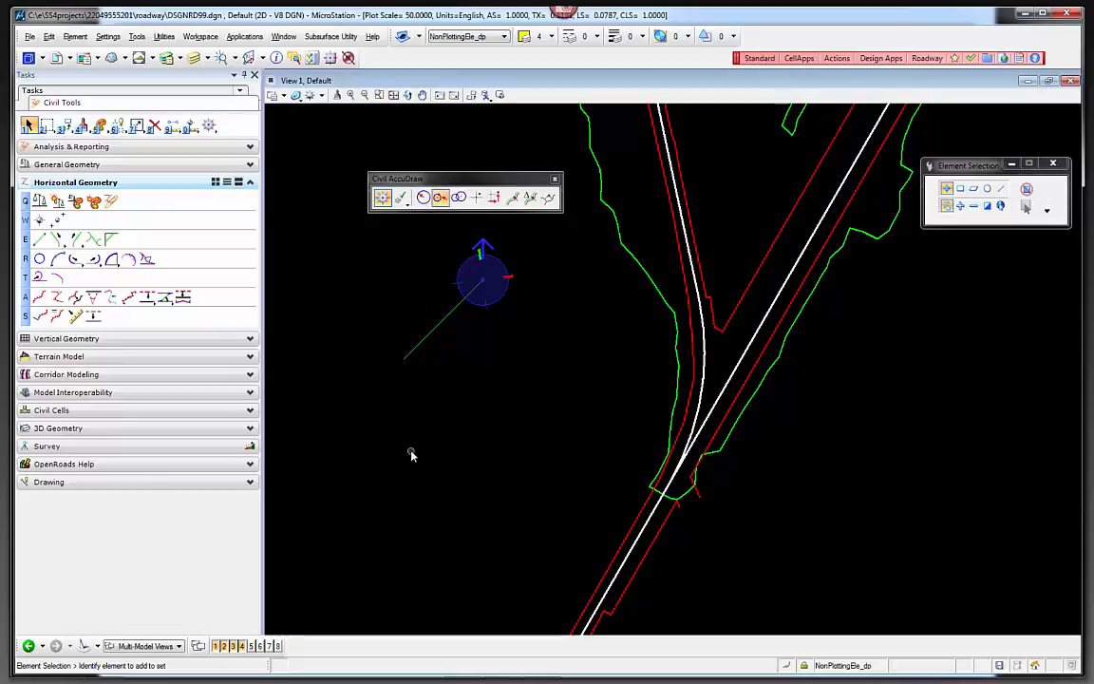
{"action": "left_click", "coordinate": [39, 240]}
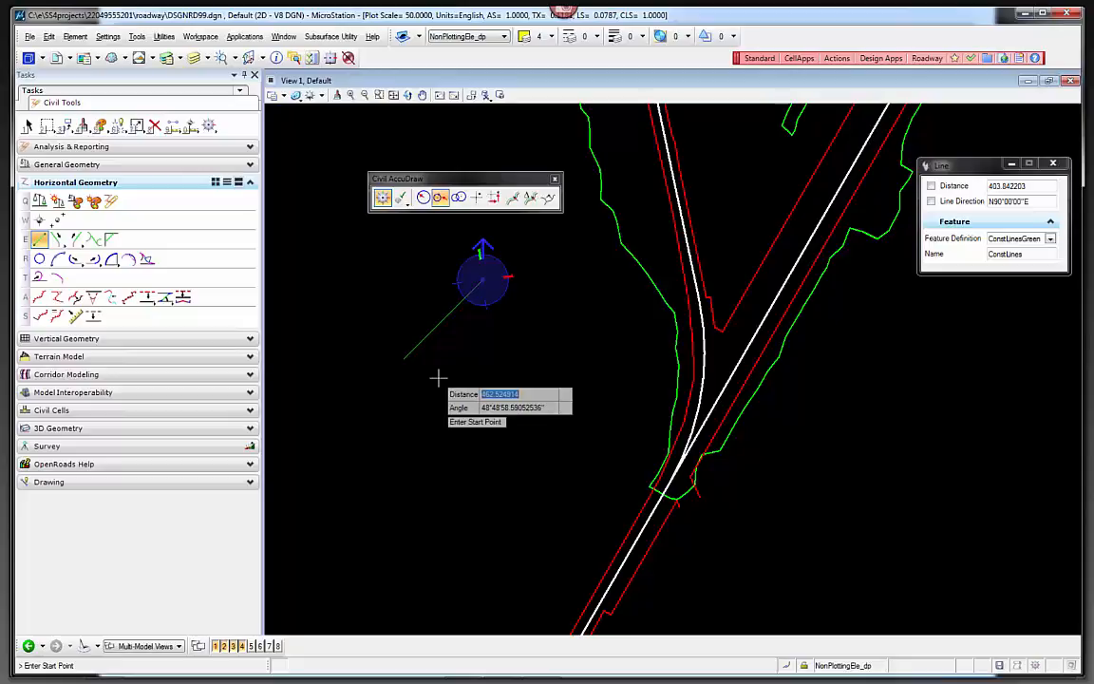
{"action": "left_click", "coordinate": [403, 418]}
{"action": "left_click", "coordinate": [516, 379]}
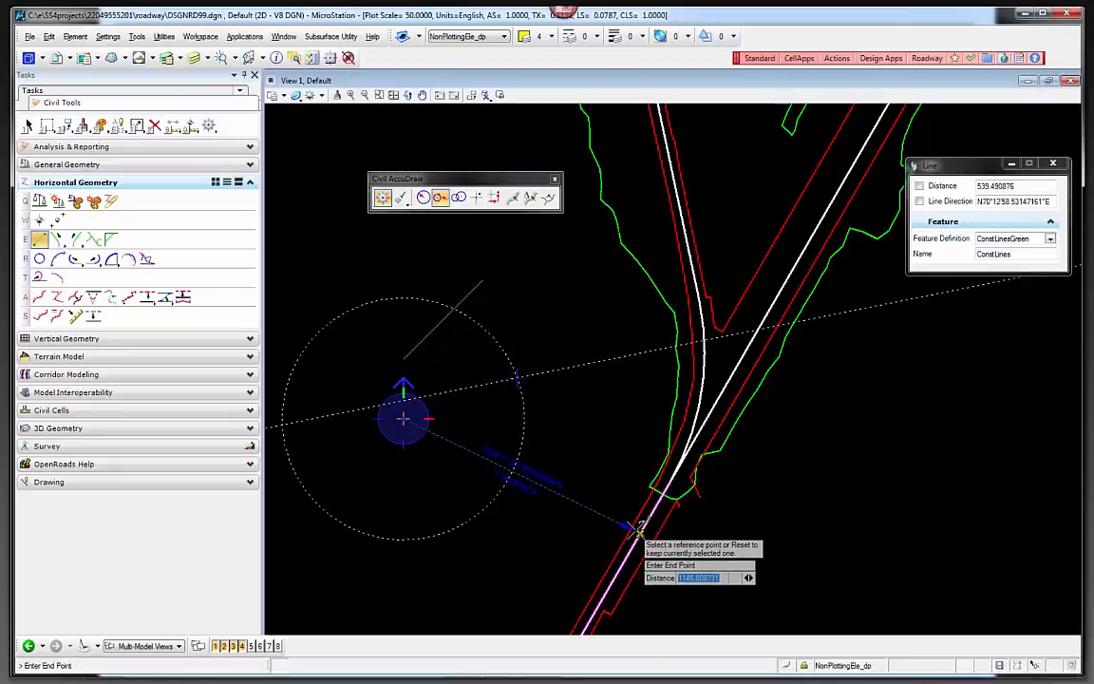
{"action": "right_click", "coordinate": [569, 422]}
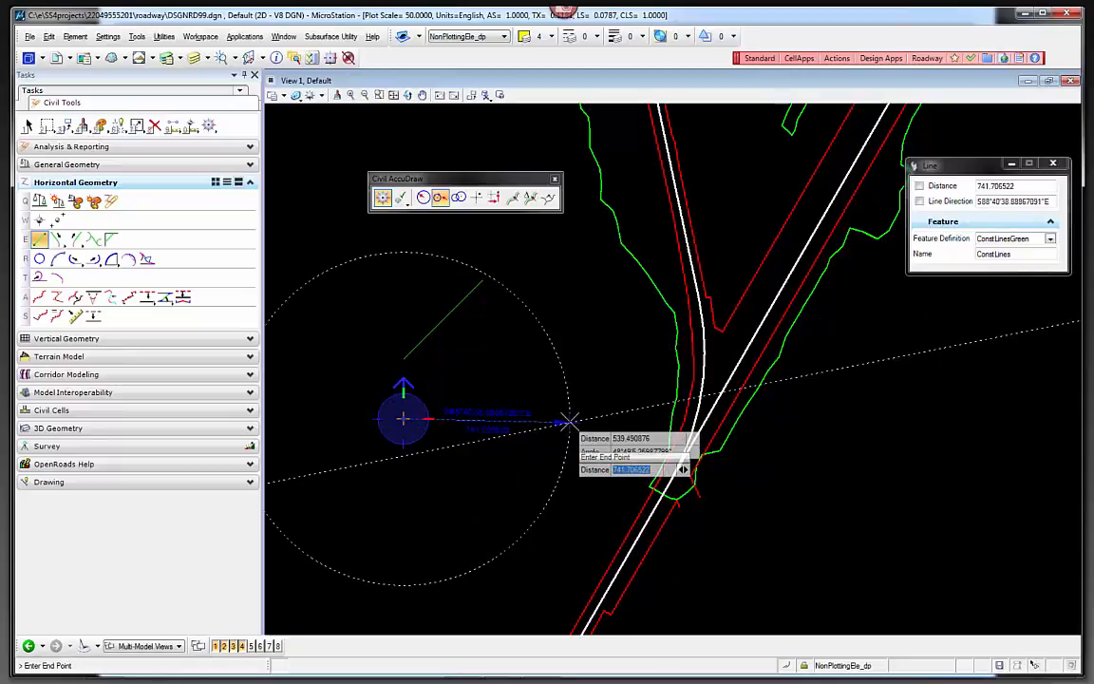
{"action": "key", "text": "Escape"}
{"action": "key", "text": "Escape"}
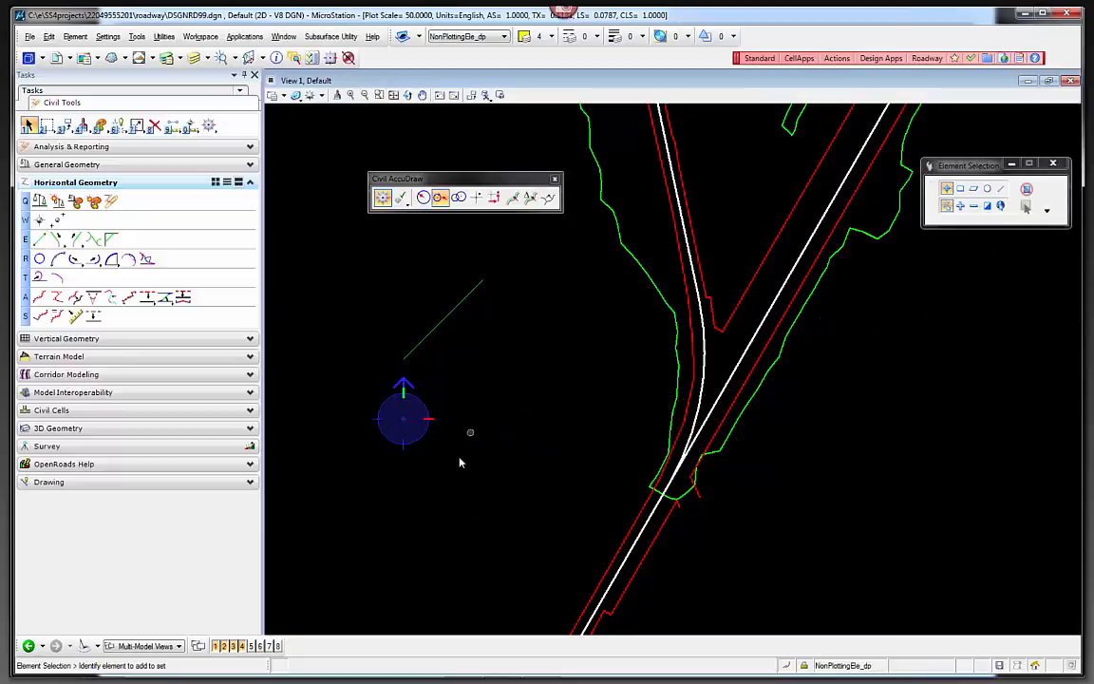
Step: Try drawing a line from below the green line, setting its end at distance 500 and angle 90 from a point on the baseline
{"action": "left_click", "coordinate": [39, 240]}
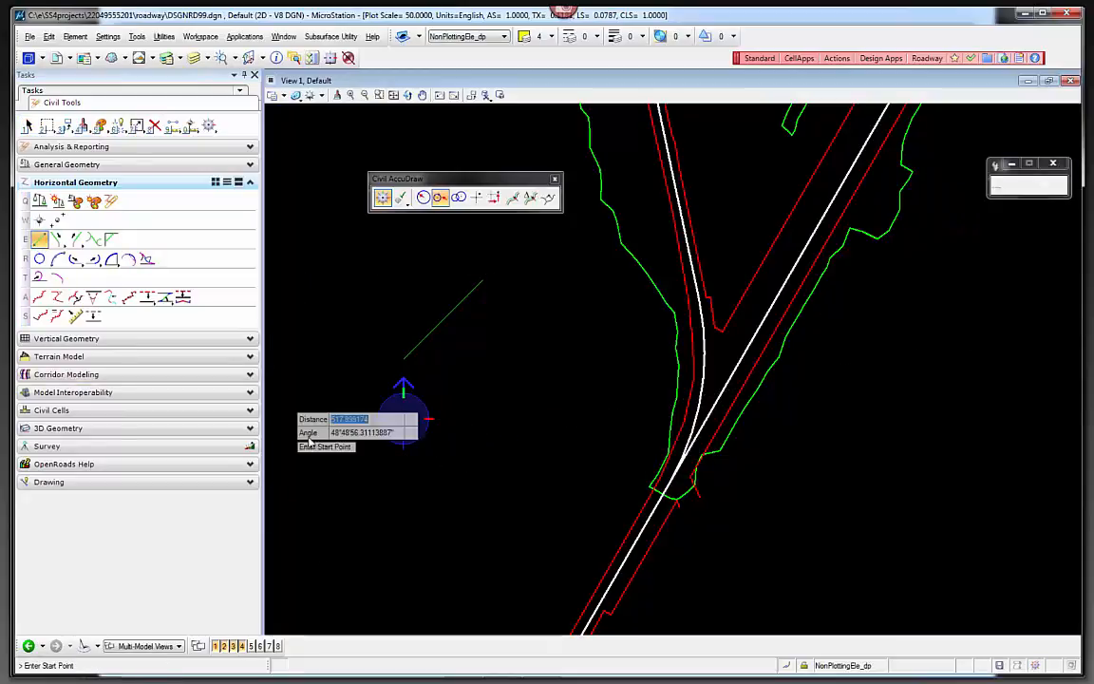
{"action": "left_click", "coordinate": [365, 477]}
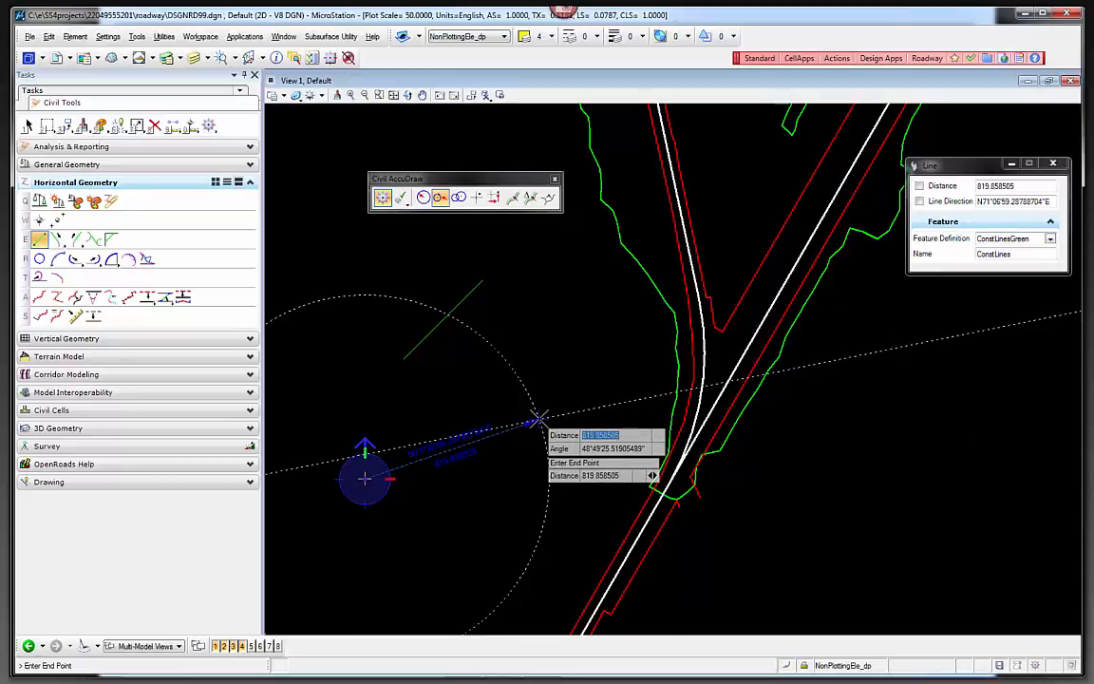
{"action": "left_click", "coordinate": [539, 419]}
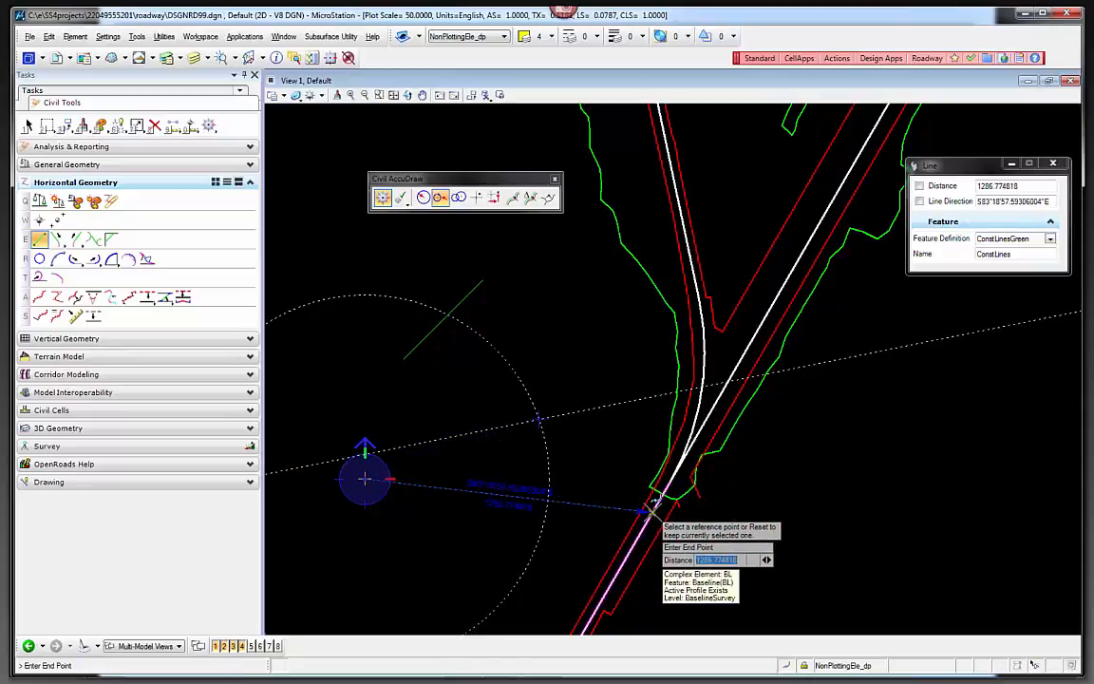
{"action": "left_click", "coordinate": [651, 511]}
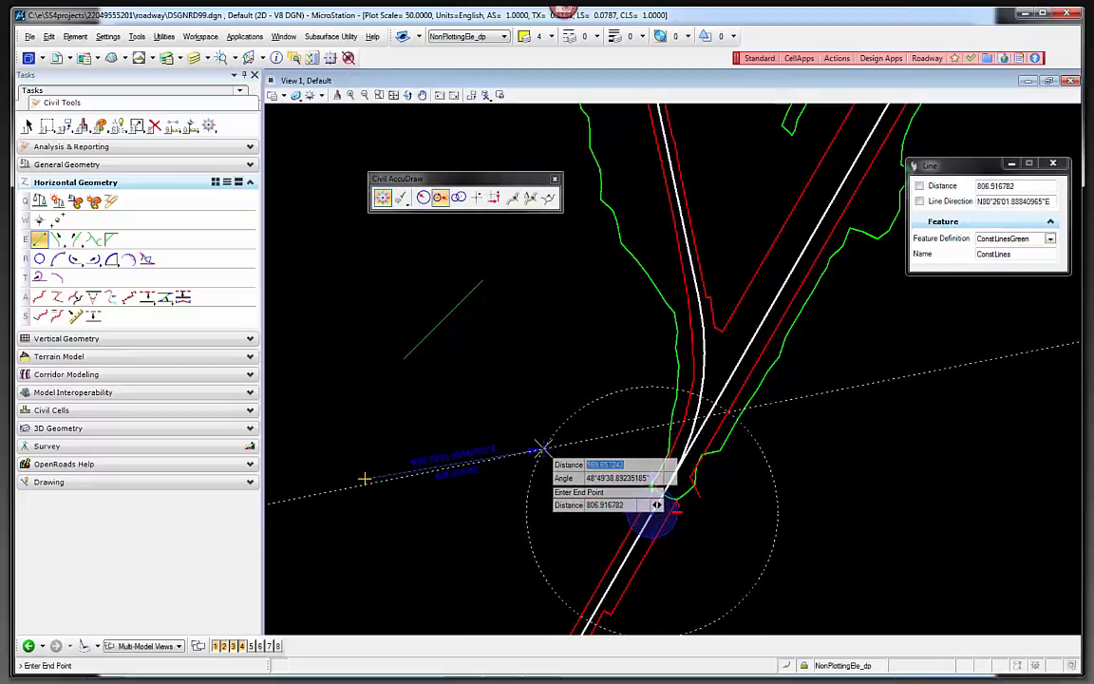
{"action": "type", "text": "500"}
{"action": "key", "text": "Tab"}
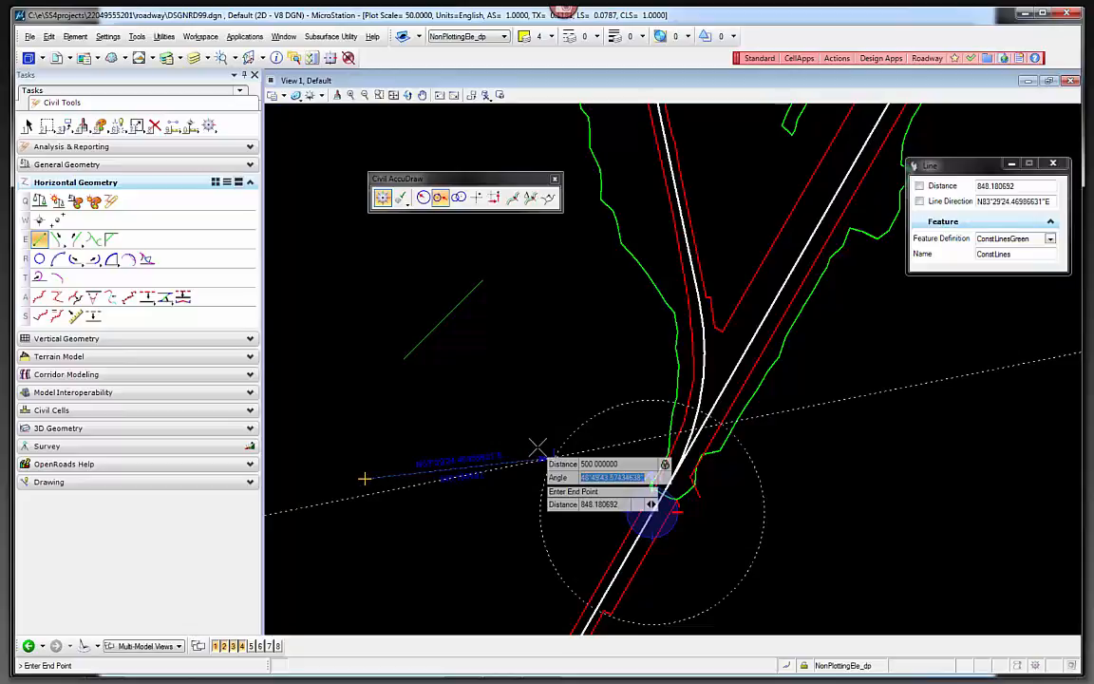
{"action": "type", "text": "90"}
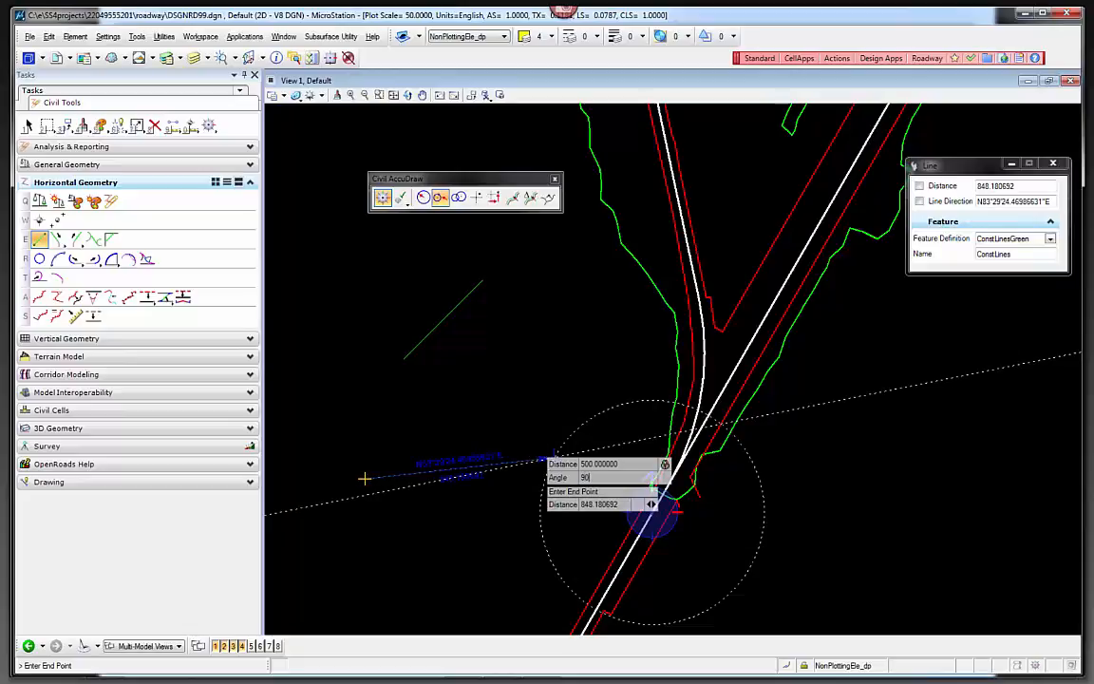
{"action": "key", "text": "Tab"}
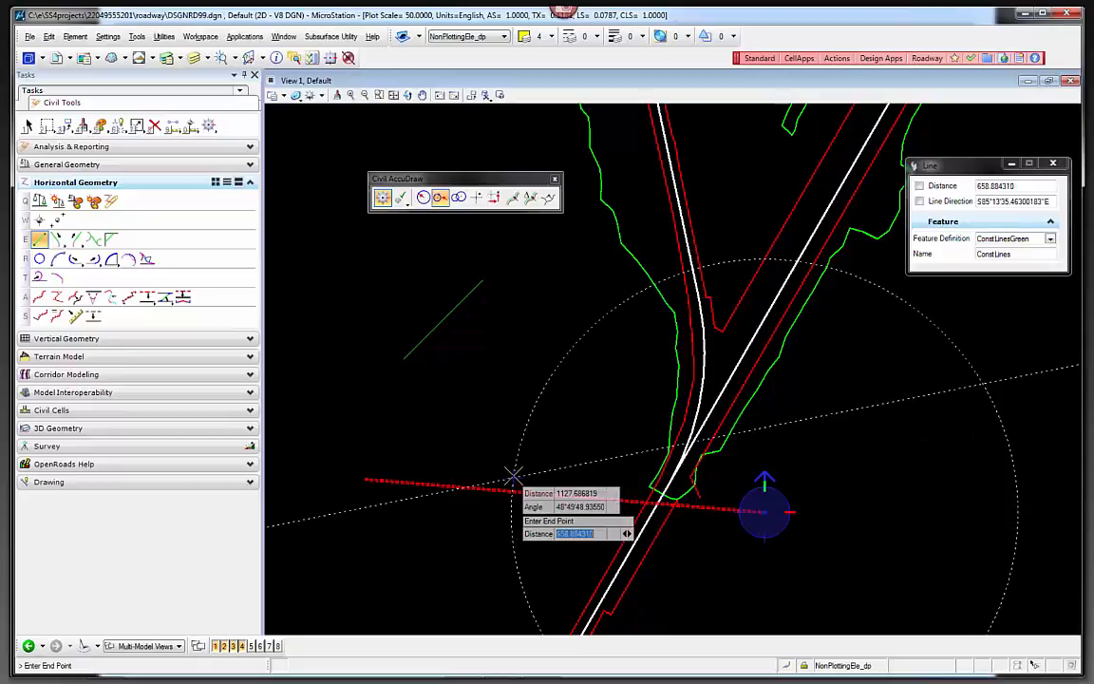
{"action": "right_click", "coordinate": [516, 466]}
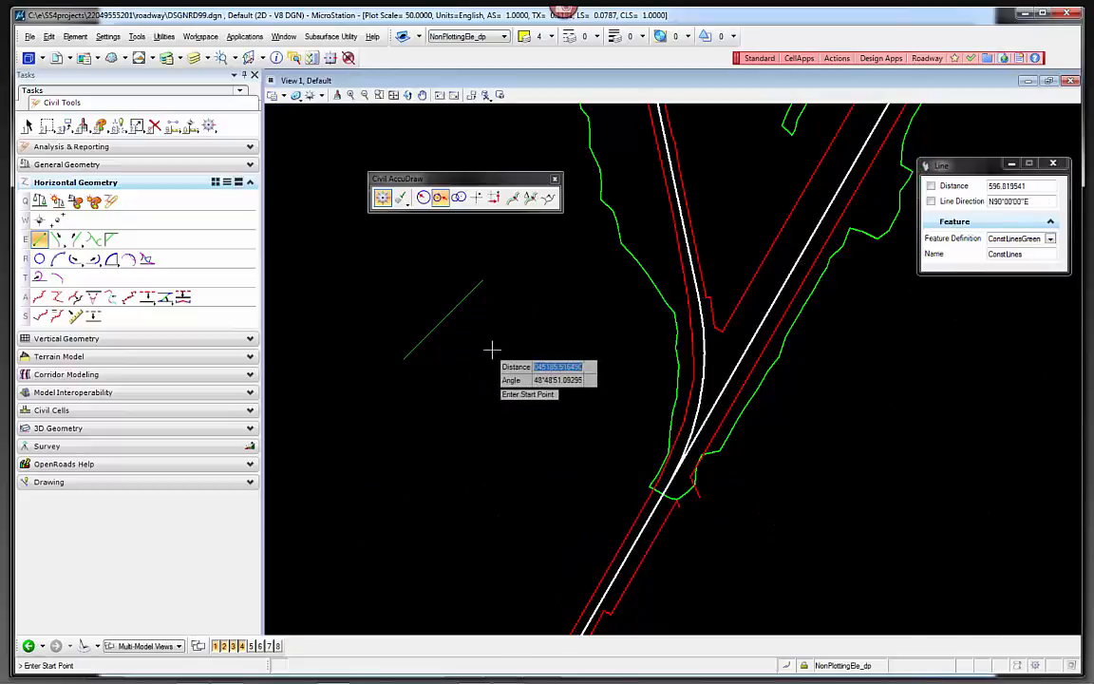
Step: Switch Civil AccuDraw to Distance-Distance mode and lock the first distance at 500 from the green line's southwest end
{"action": "left_click", "coordinate": [460, 198]}
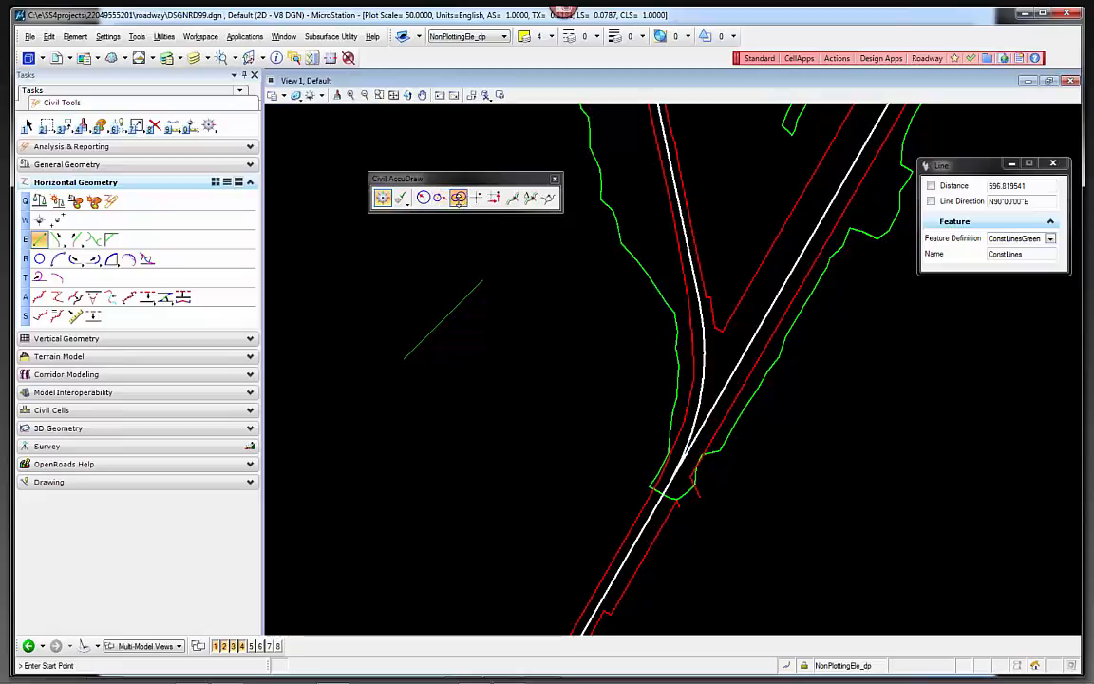
{"action": "key", "text": "o"}
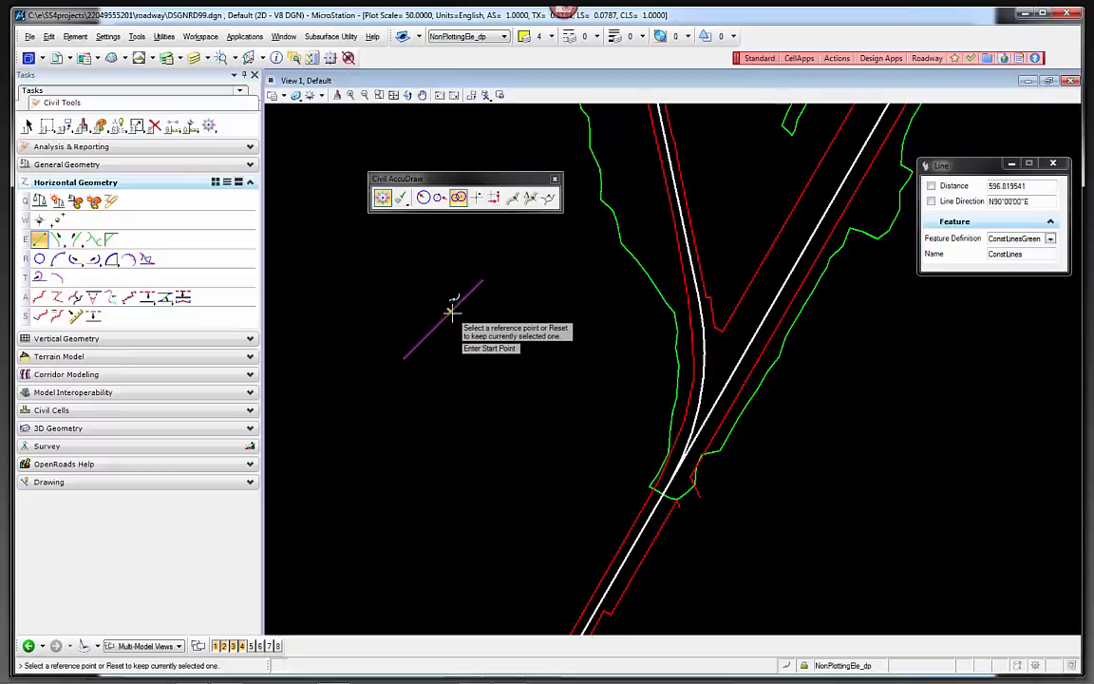
{"action": "left_click", "coordinate": [403, 357]}
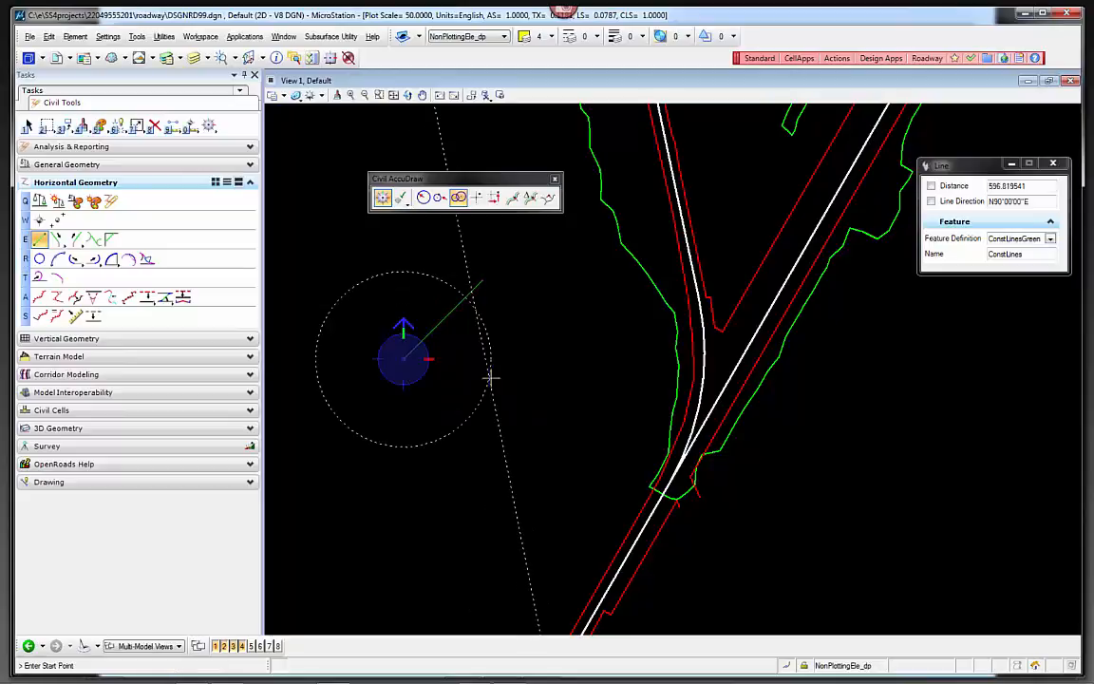
{"action": "type", "text": "500"}
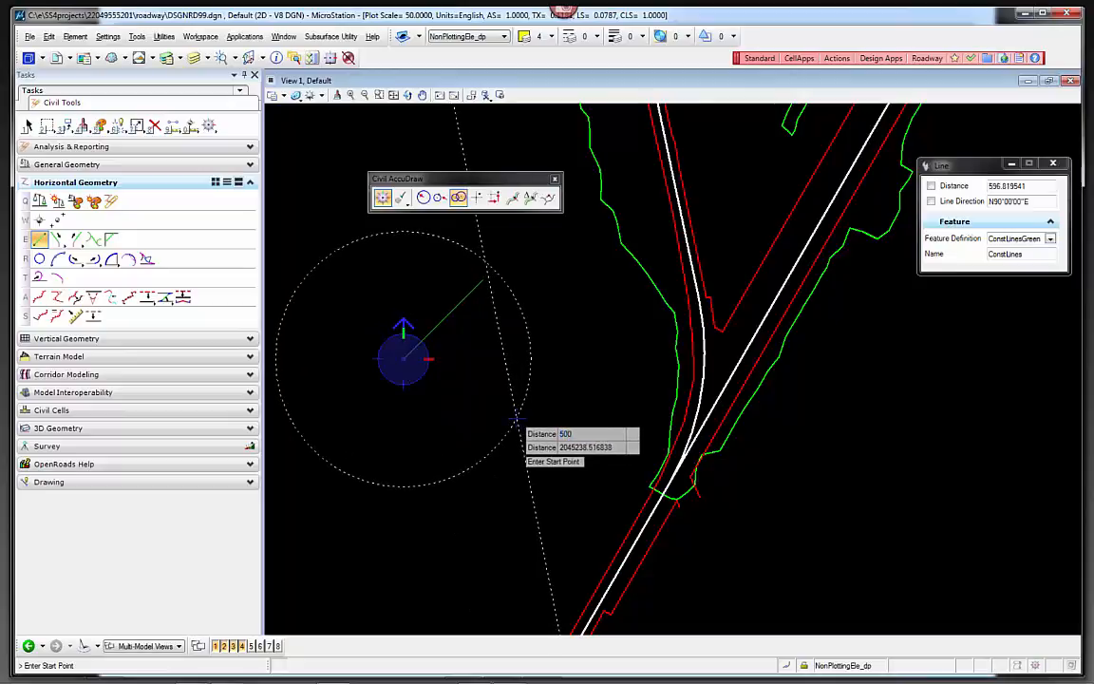
{"action": "key", "text": "Tab"}
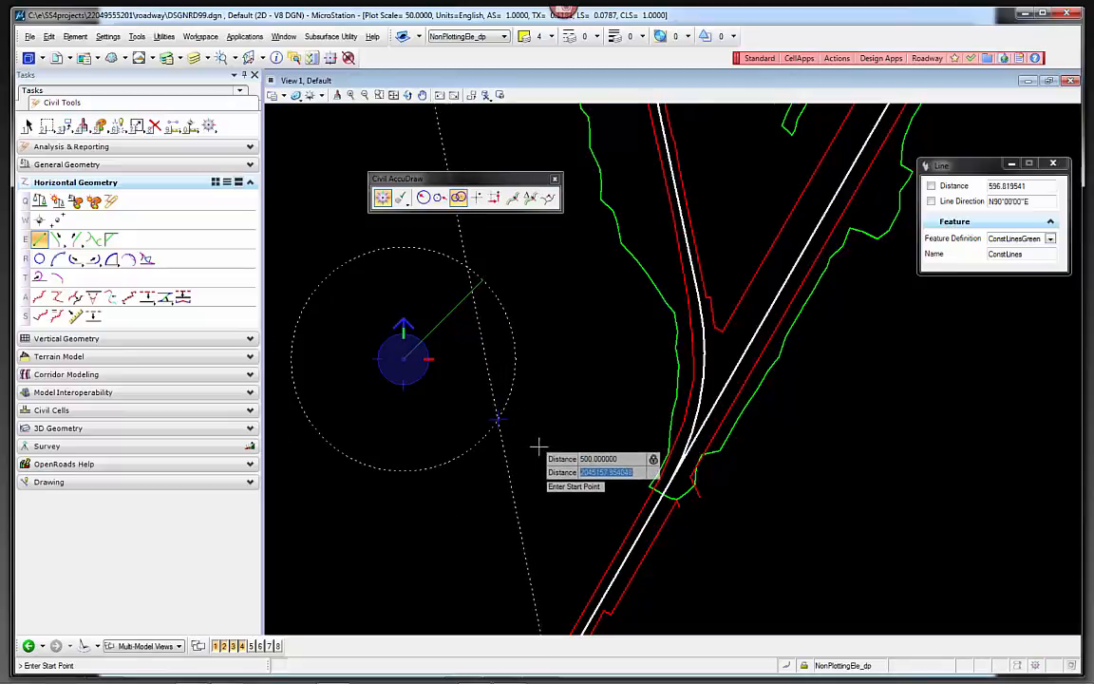
Step: Reference a baseline point, lock the second distance at 1000, and start the line at the circles' southern intersection
{"action": "key", "text": "o"}
{"action": "left_click", "coordinate": [644, 526]}
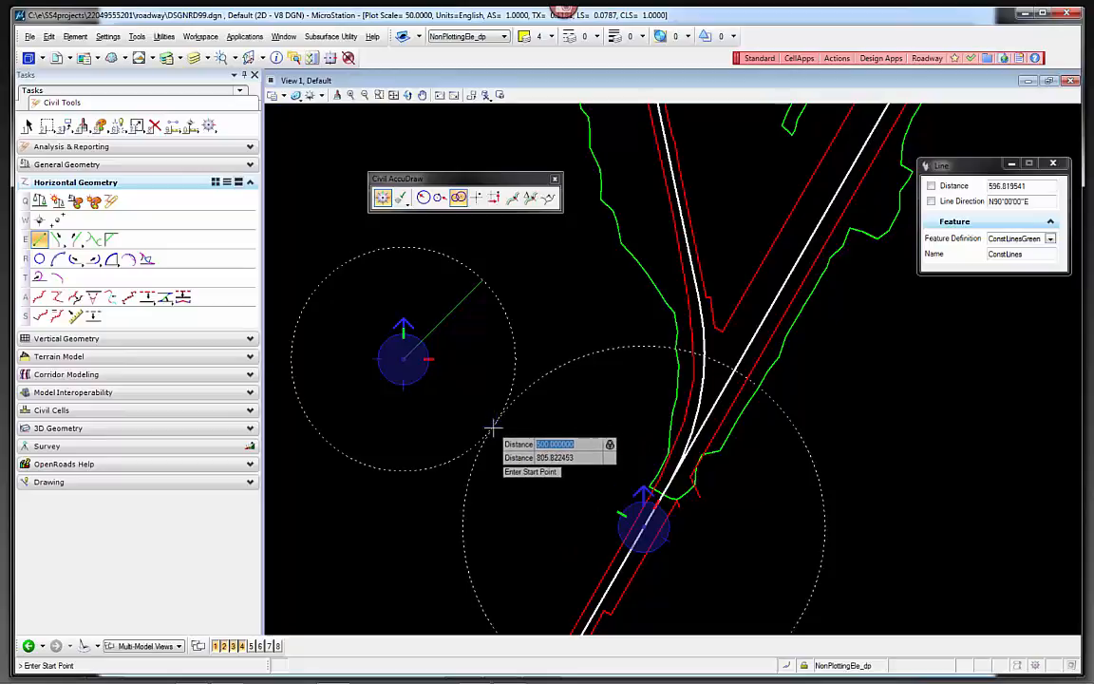
{"action": "type", "text": "9"}
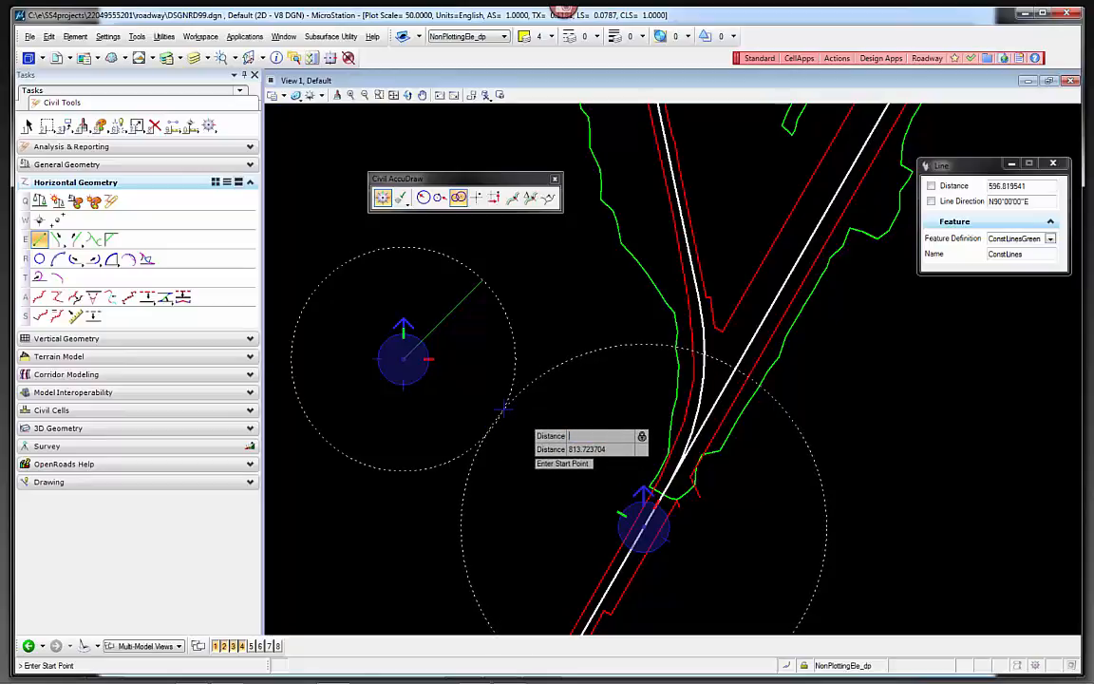
{"action": "key", "text": "Tab"}
{"action": "type", "text": "10"}
{"action": "key", "text": "Tab"}
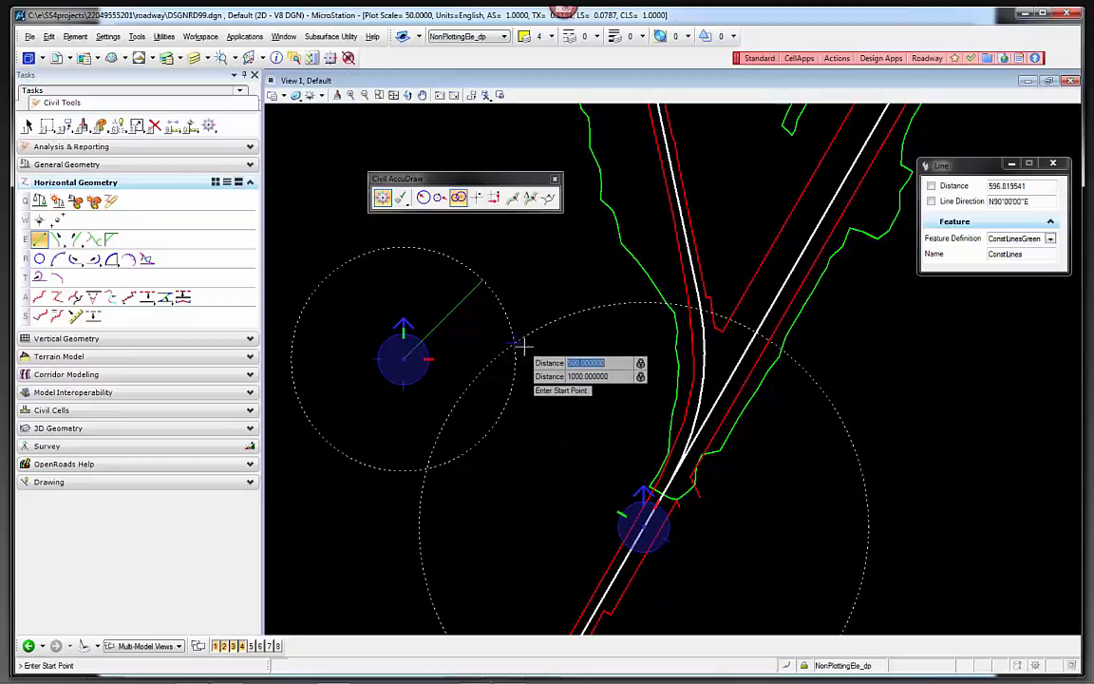
{"action": "left_click", "coordinate": [427, 468]}
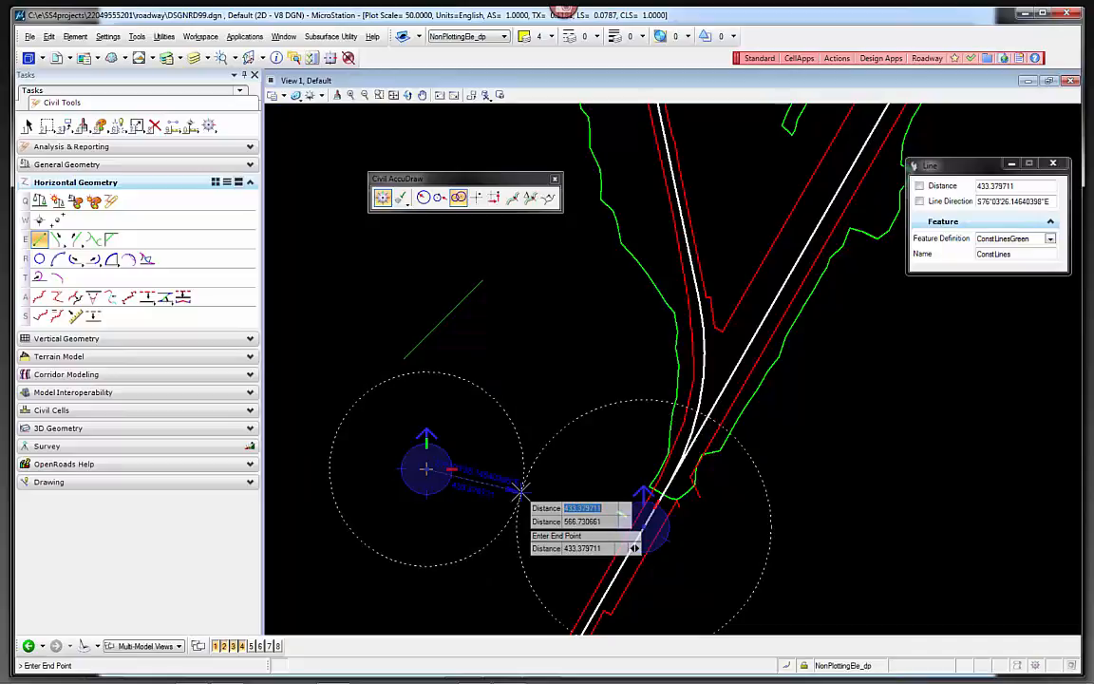
Step: Reference the green line's northeast end for the new line's end point and lock the first distance at 500
{"action": "left_click", "coordinate": [519, 489]}
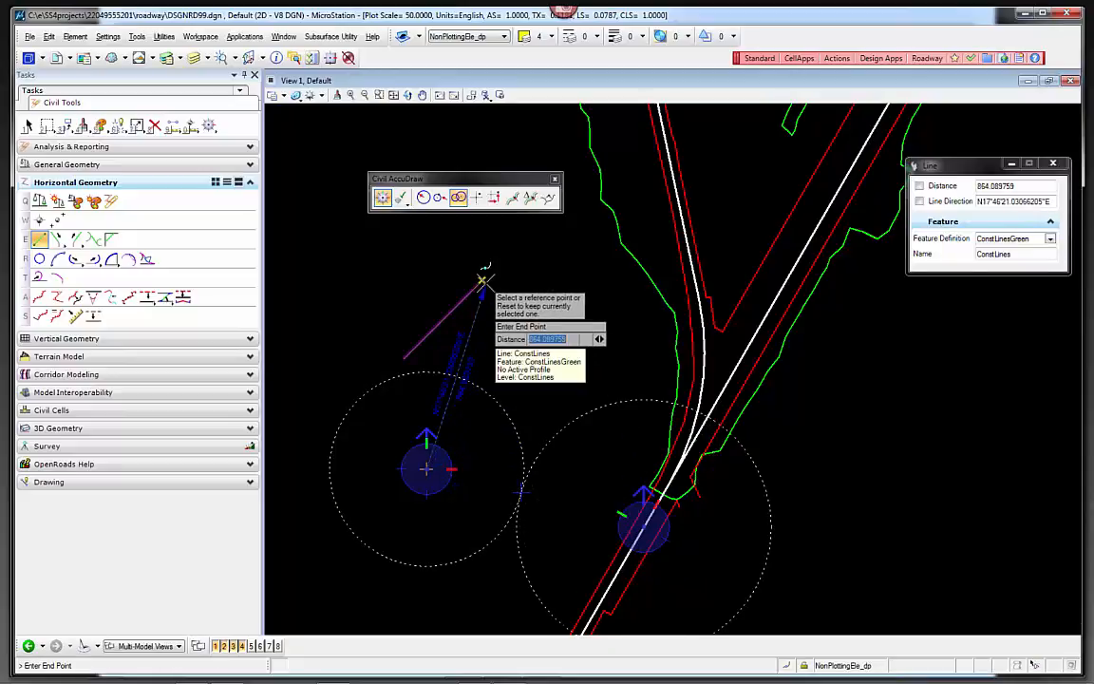
{"action": "left_click", "coordinate": [484, 281]}
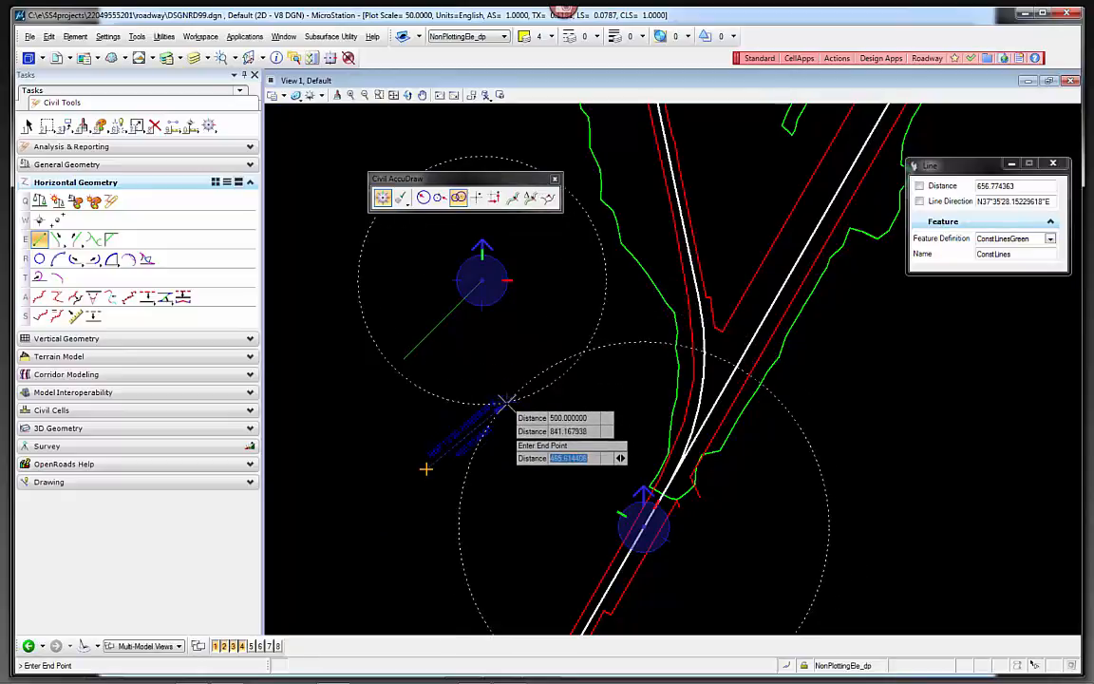
{"action": "type", "text": "5"}
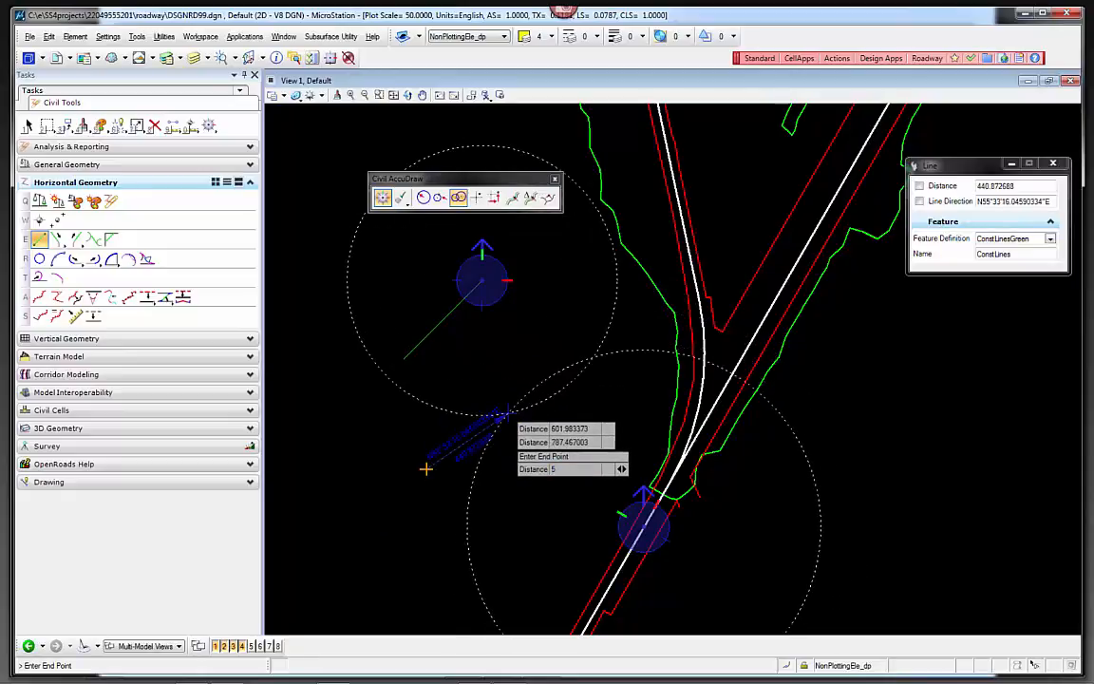
{"action": "key", "text": "Return"}
{"action": "type", "text": "5"}
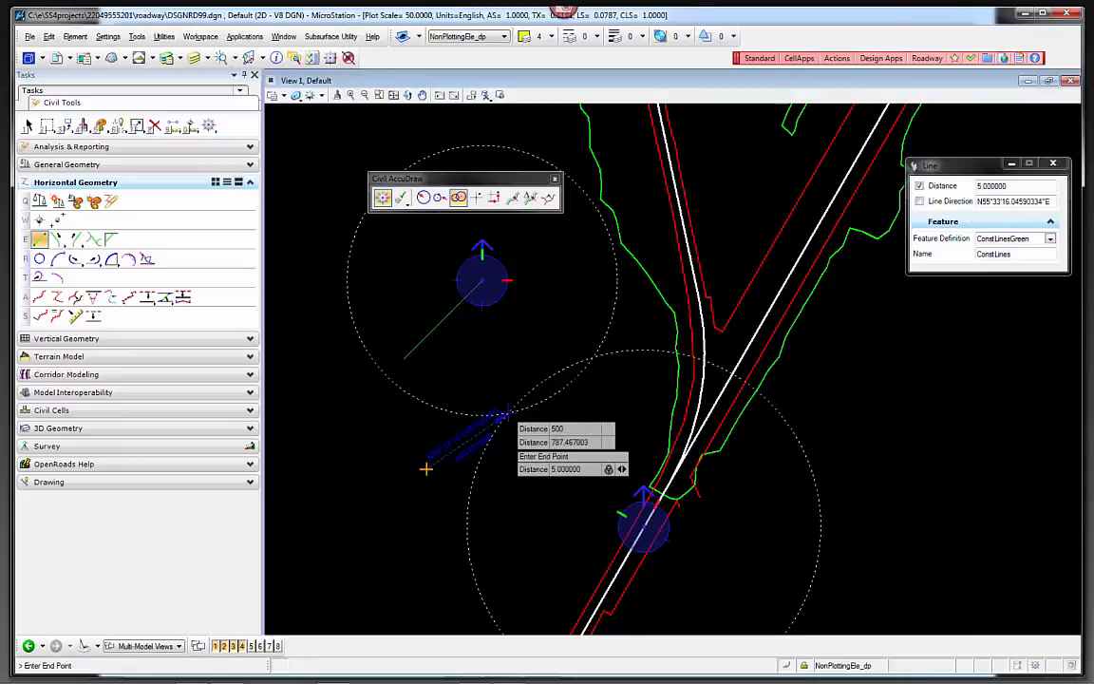
{"action": "type", "text": "00"}
{"action": "key", "text": "Return"}
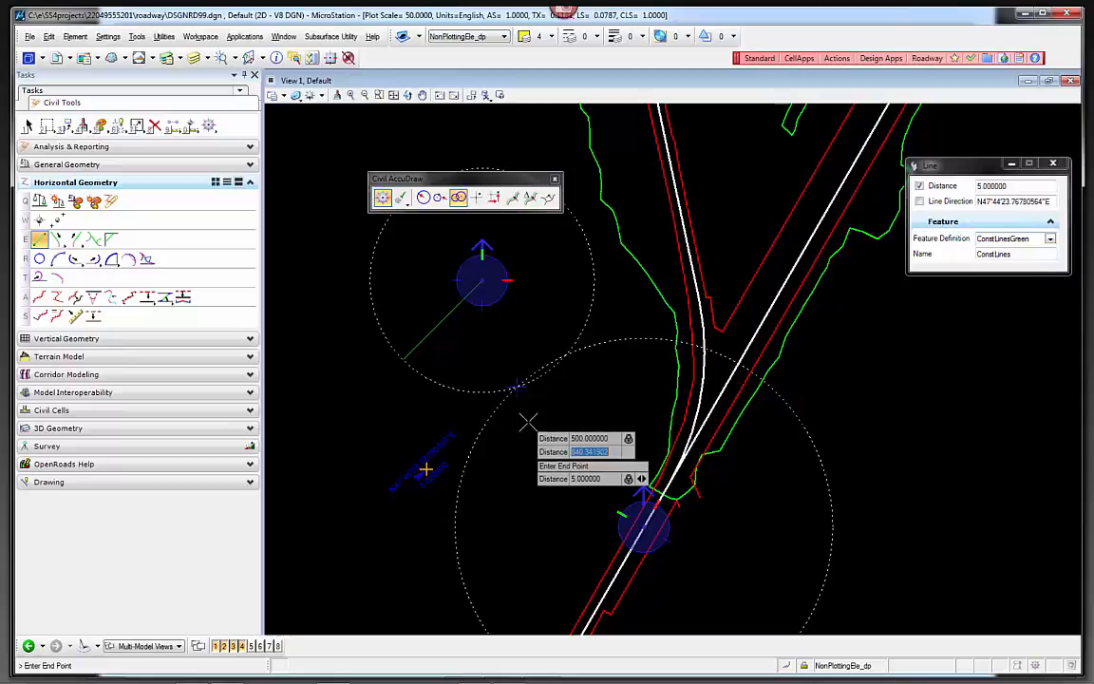
Step: Lock the second distance at 900 and end the line at the circles' southern intersection
{"action": "type", "text": "600"}
{"action": "key", "text": "Return"}
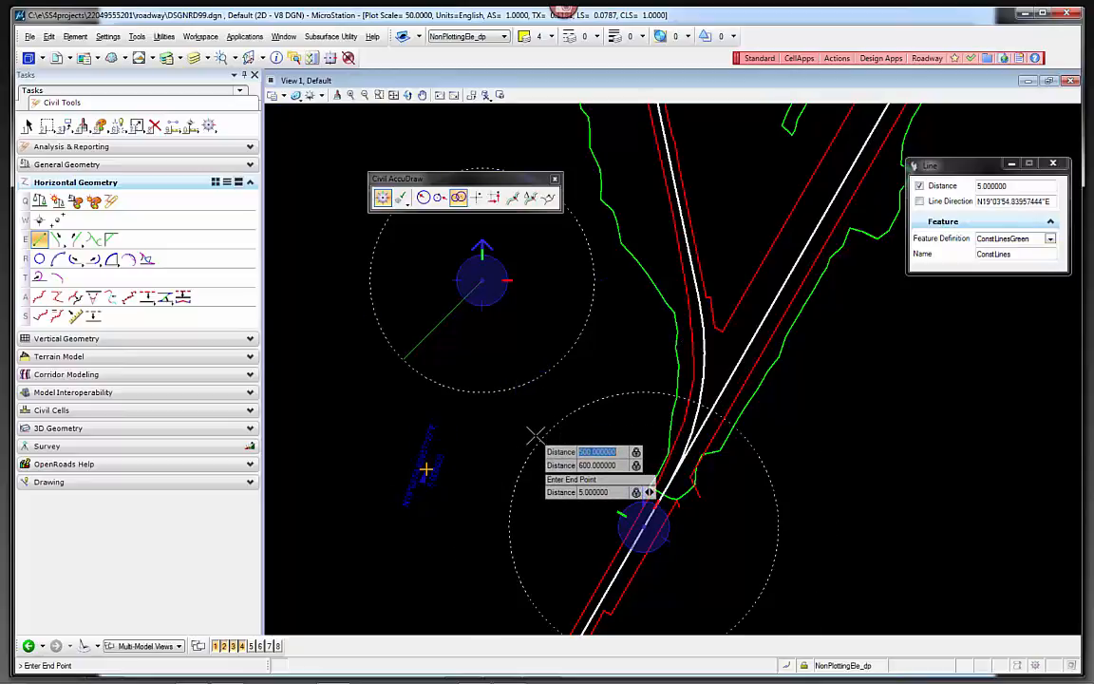
{"action": "key", "text": "Tab"}
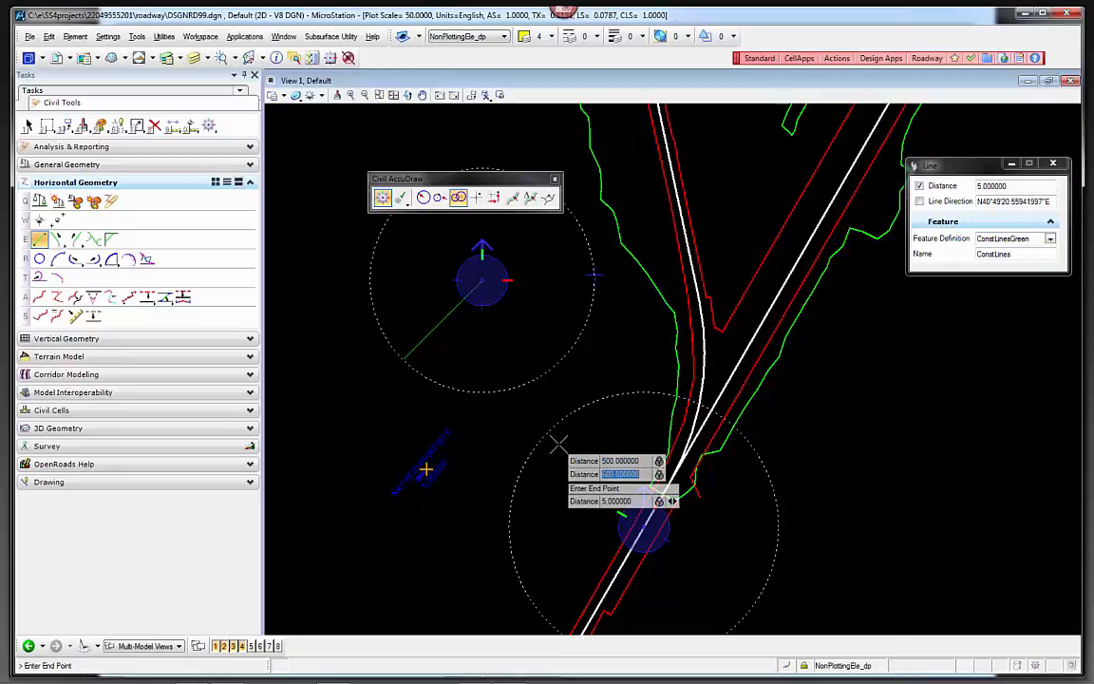
{"action": "type", "text": "900"}
{"action": "key", "text": "Tab"}
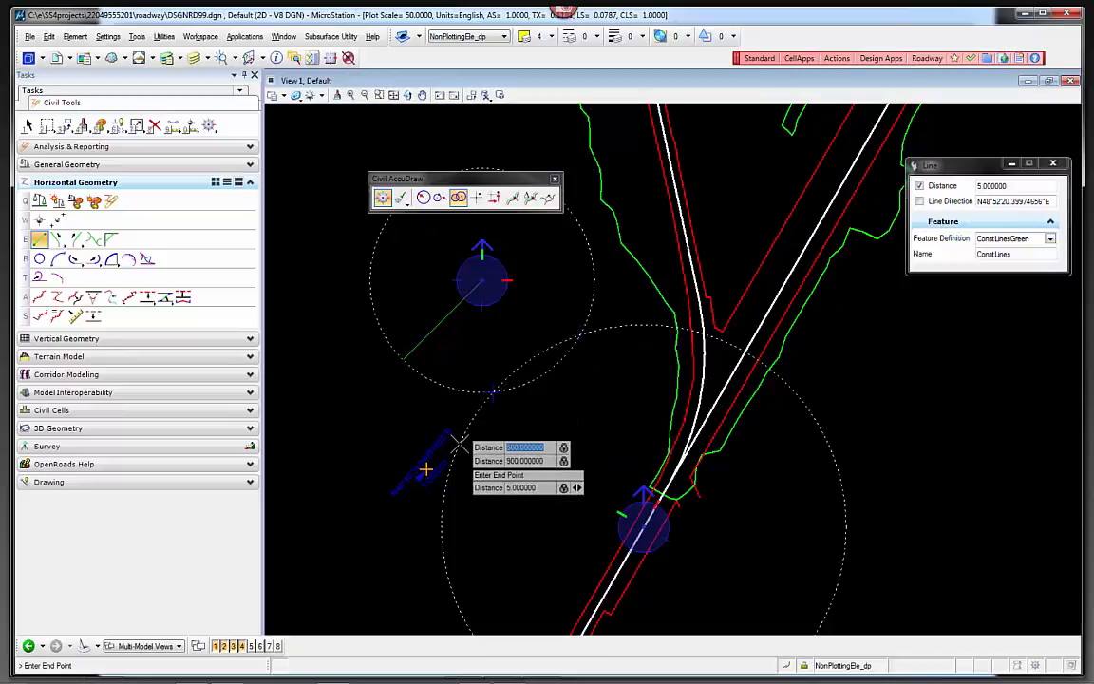
{"action": "left_click", "coordinate": [504, 399]}
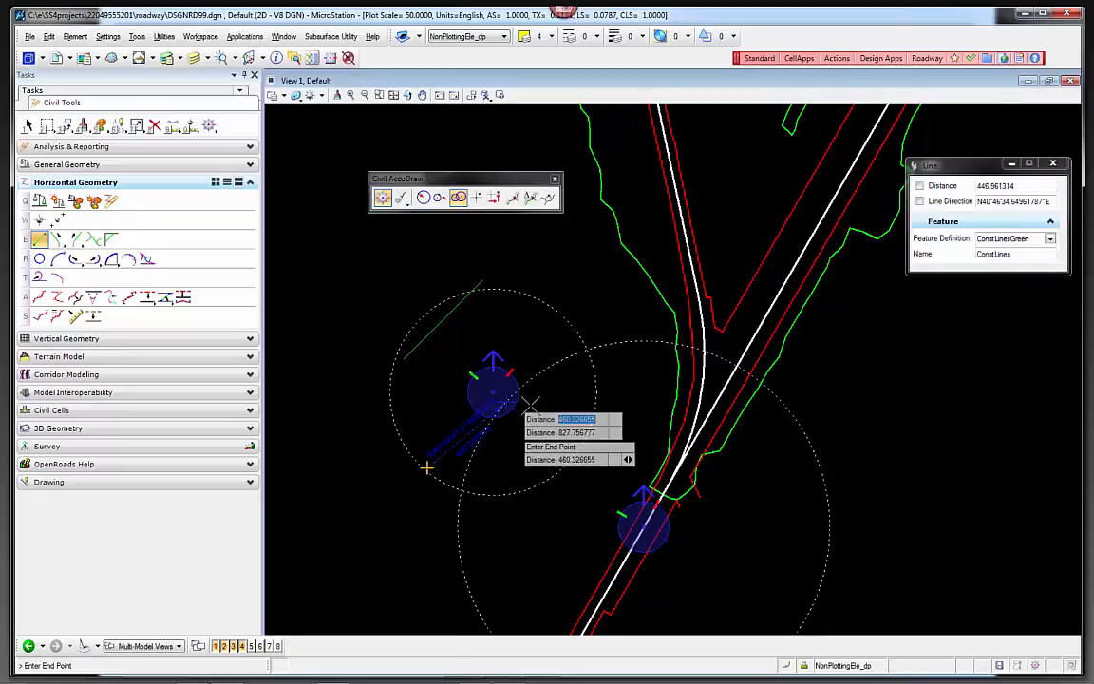
Step: Leave the line command and undo the line just placed
{"action": "right_click", "coordinate": [518, 384]}
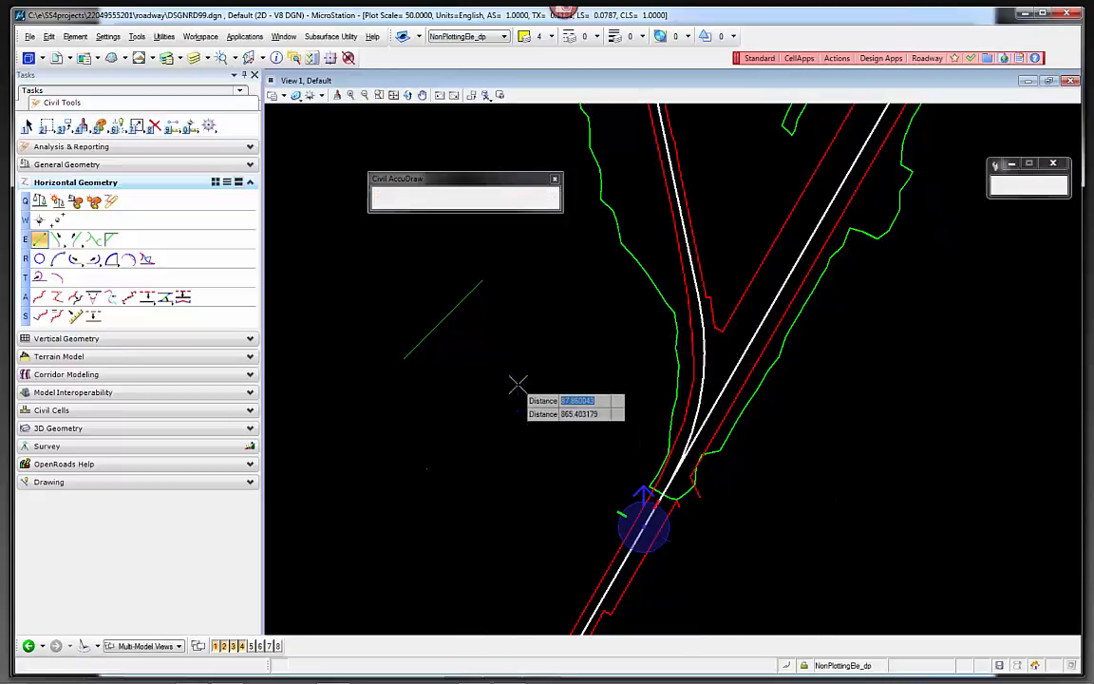
{"action": "right_click", "coordinate": [417, 475]}
{"action": "key", "text": "ctrl+z"}
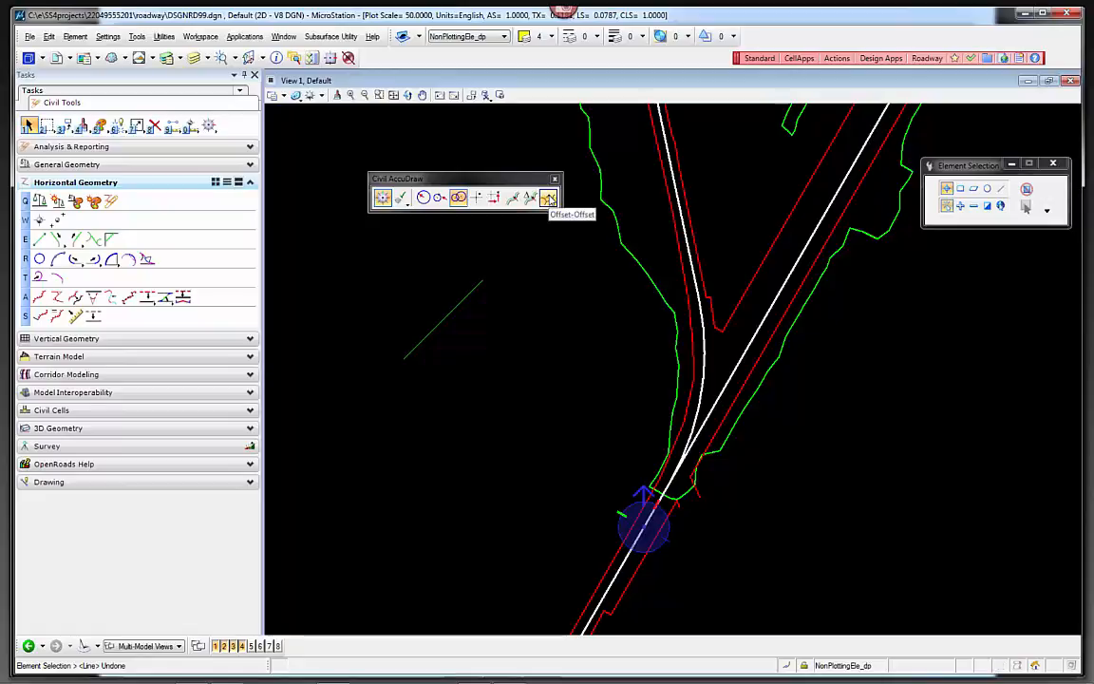
Step: Switch Civil AccuDraw to Offset-Offset mode and rotate the view using two points along the straight white baseline
{"action": "left_click", "coordinate": [549, 197]}
{"action": "scroll", "coordinate": [608, 399], "scroll_direction": "up", "scroll_amount": 2}
{"action": "scroll", "coordinate": [707, 326], "scroll_direction": "up", "scroll_amount": 2}
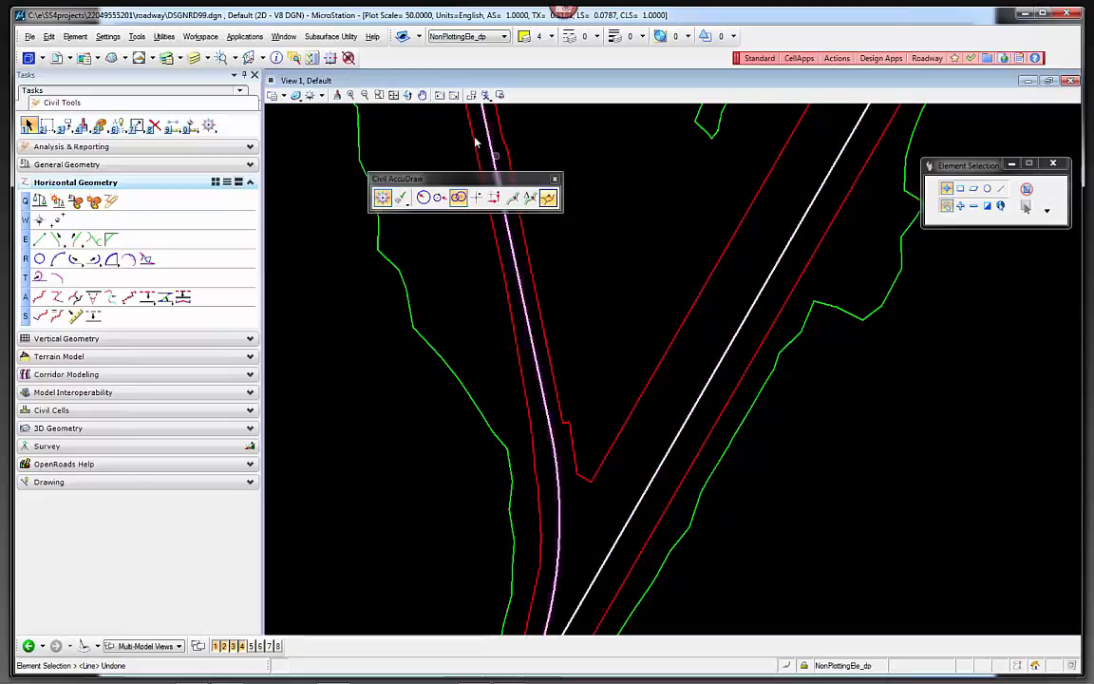
{"action": "left_click", "coordinate": [407, 95]}
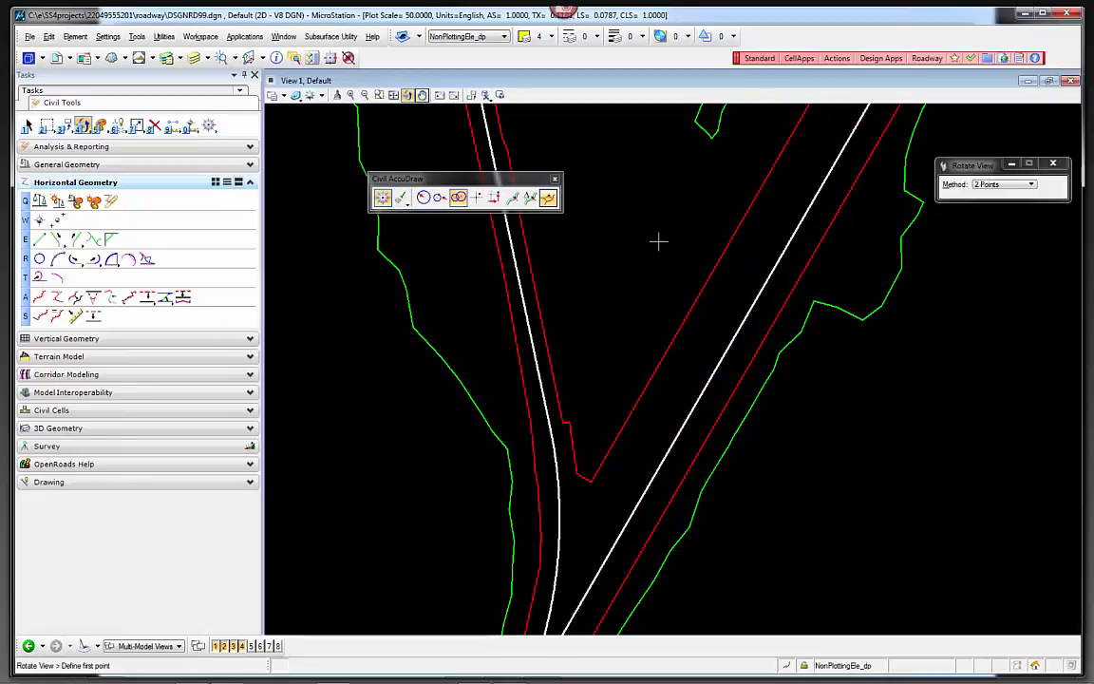
{"action": "left_click", "coordinate": [706, 383]}
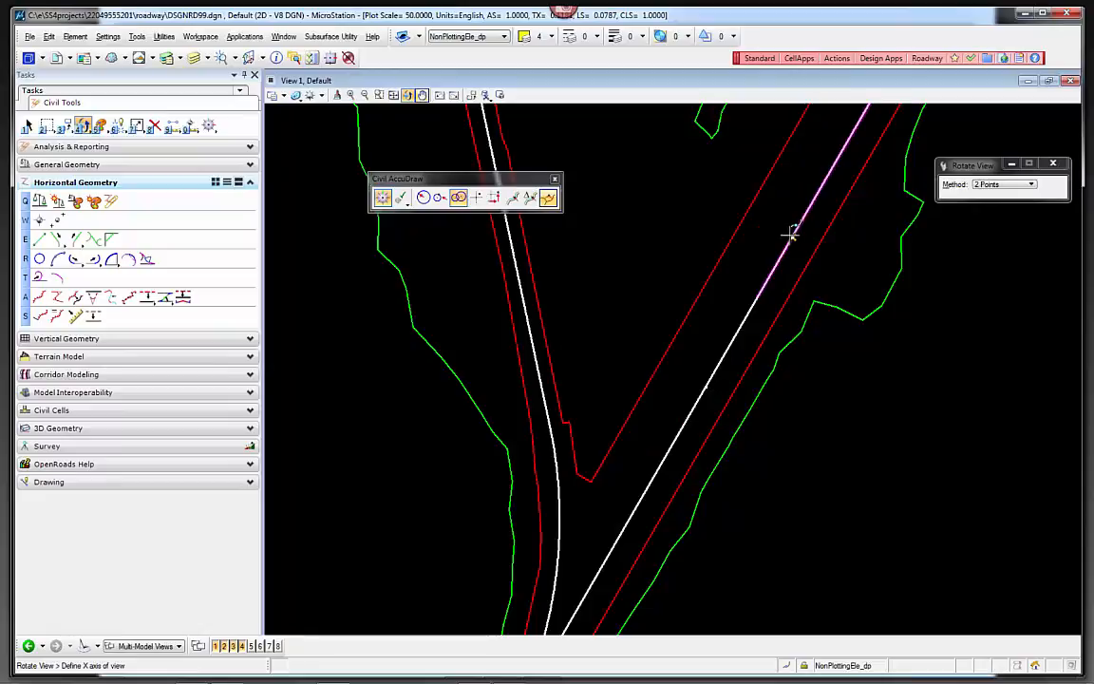
{"action": "left_click", "coordinate": [792, 235]}
{"action": "scroll", "coordinate": [698, 283], "scroll_direction": "up", "scroll_amount": 2}
{"action": "right_click", "coordinate": [698, 283]}
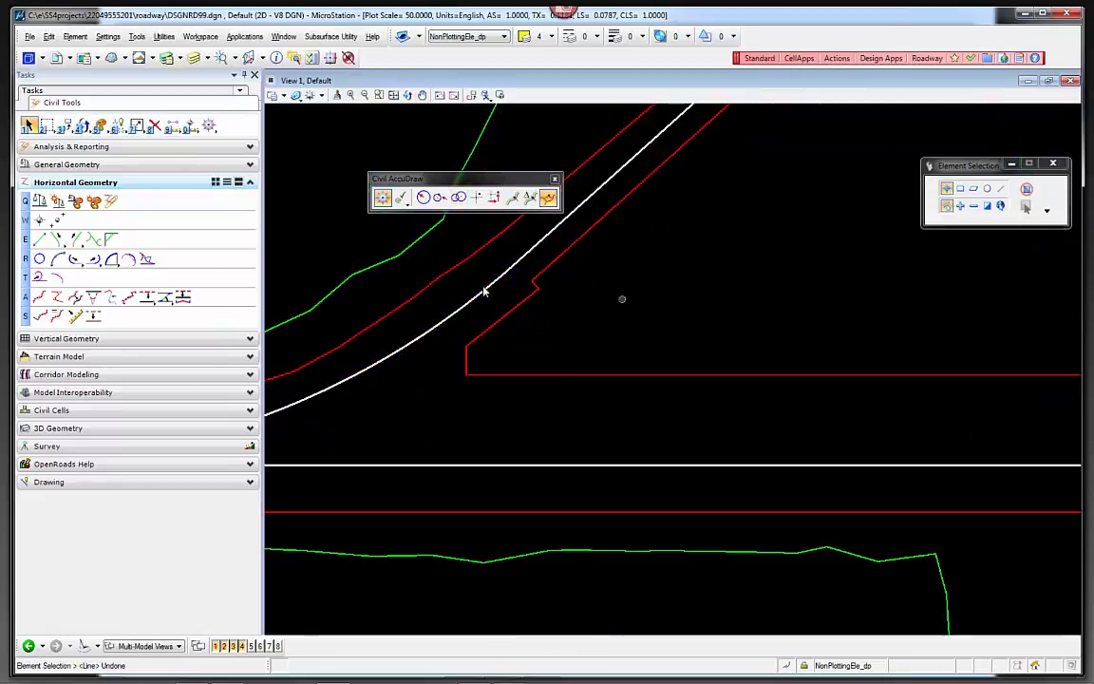
Step: Start a line between points, reference the curved white alignment and lock the first offset at 100
{"action": "left_click", "coordinate": [39, 238]}
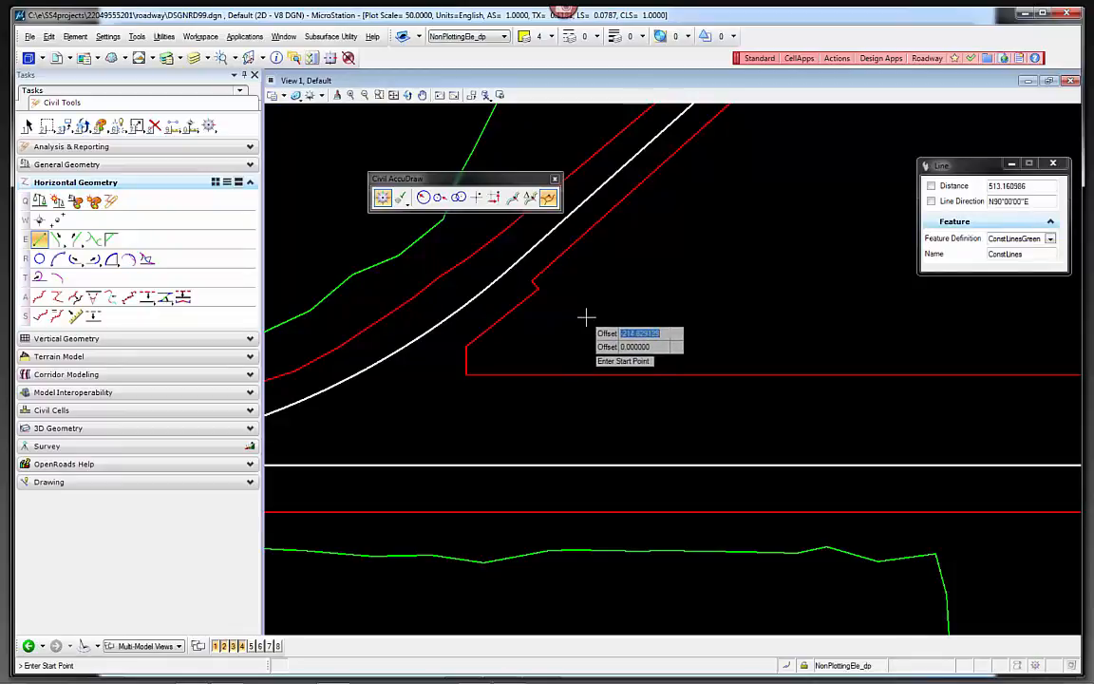
{"action": "key", "text": "o"}
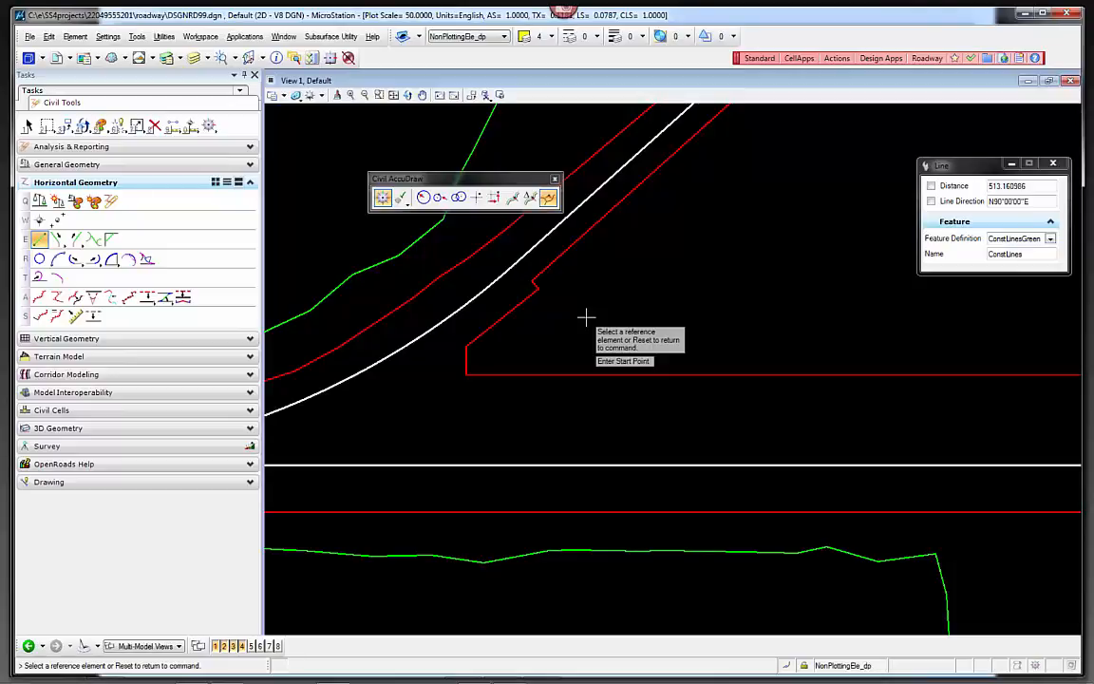
{"action": "left_click", "coordinate": [478, 302]}
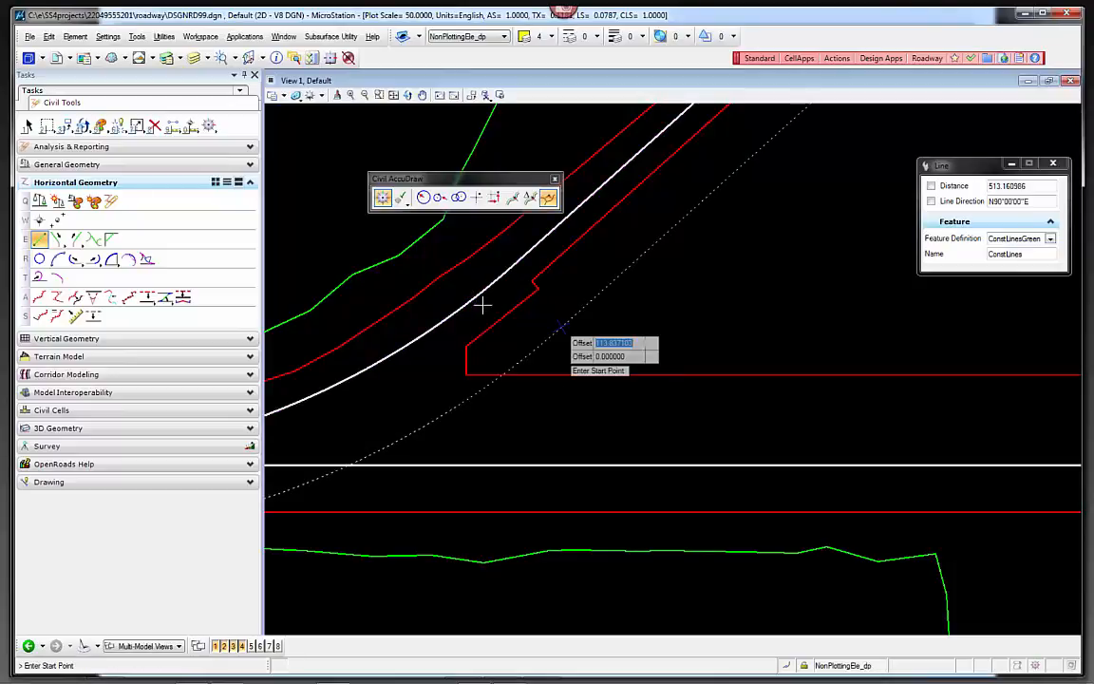
{"action": "type", "text": "100"}
{"action": "key", "text": "Tab"}
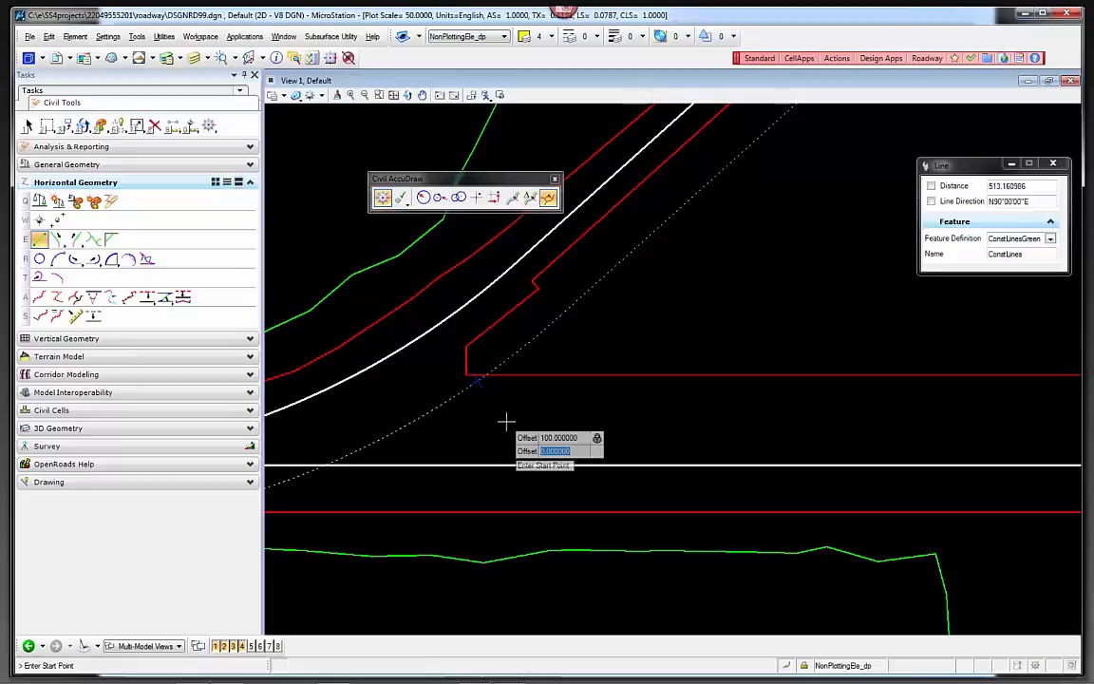
Step: Reference the straight white baseline, lock the second offset at -50, and place the line's start point
{"action": "key", "text": "o"}
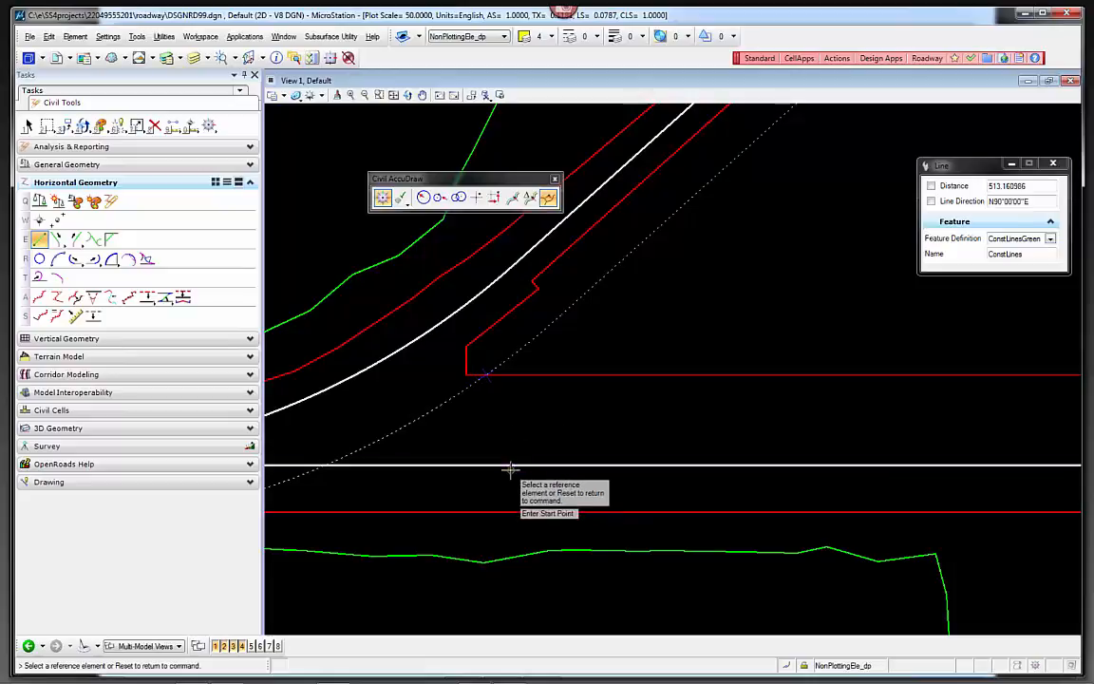
{"action": "left_click", "coordinate": [512, 465]}
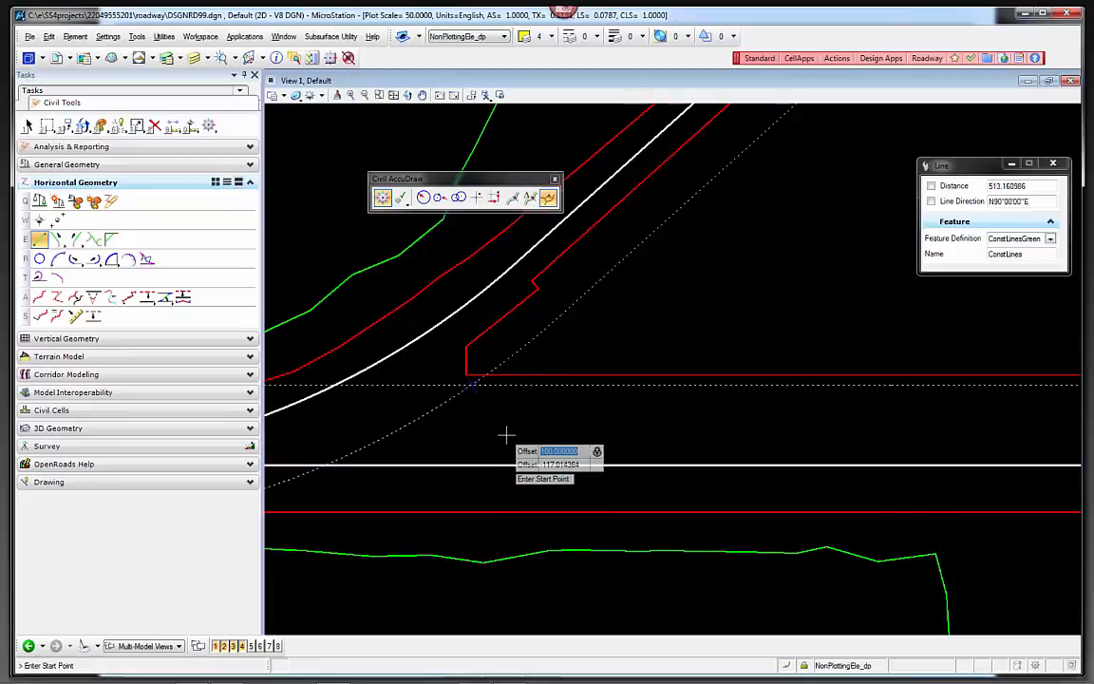
{"action": "key", "text": "Tab"}
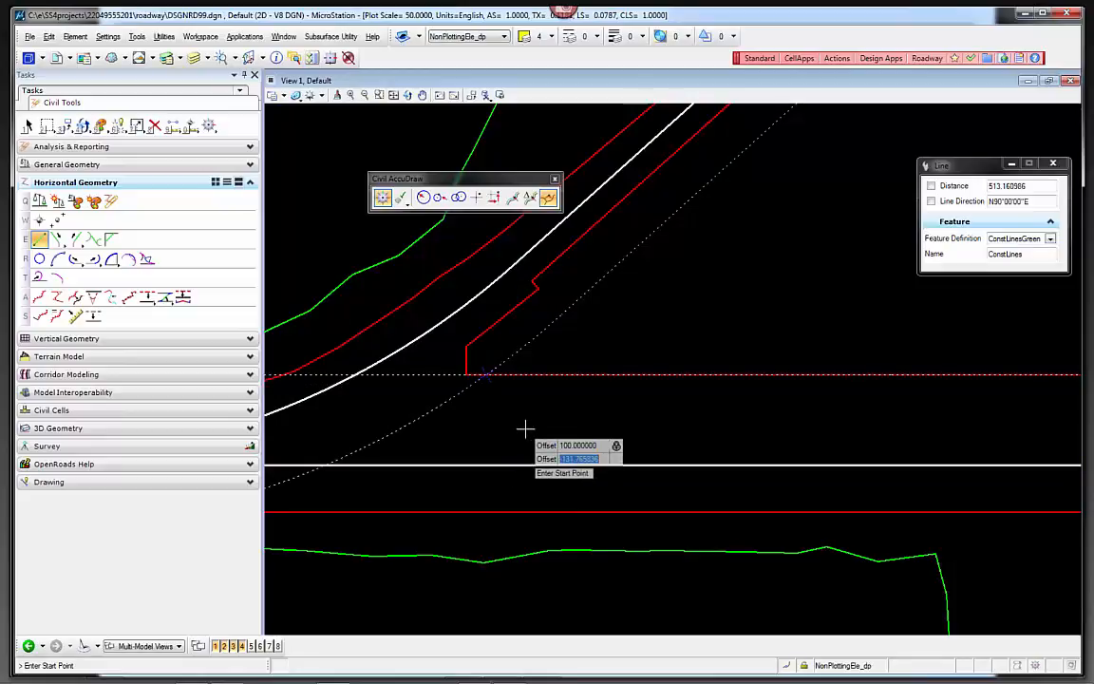
{"action": "type", "text": "-50"}
{"action": "key", "text": "Tab"}
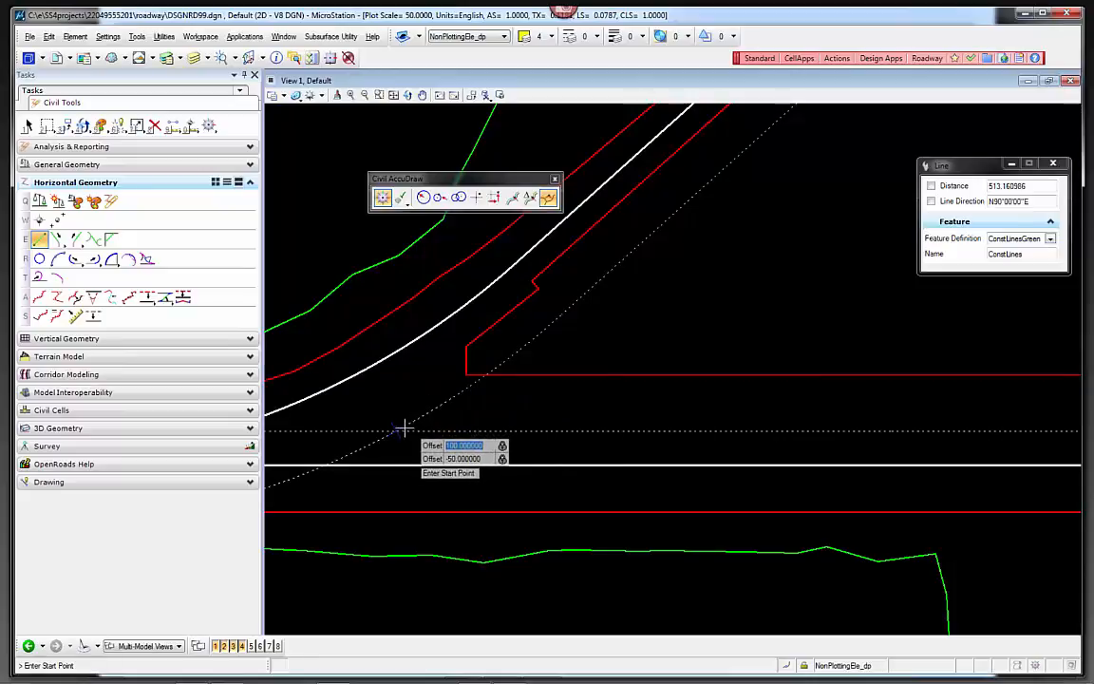
{"action": "left_click", "coordinate": [405, 433]}
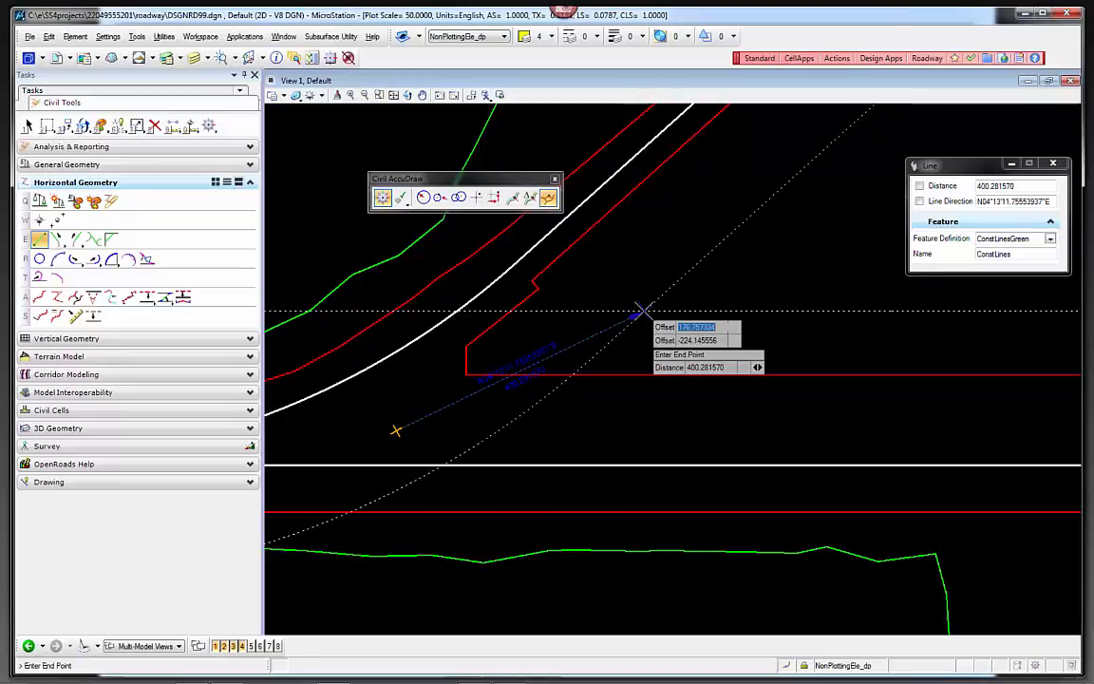
Step: Place the line's end point at offset 100 from the curved alignment and -100 from the straight baseline
{"action": "type", "text": "100"}
{"action": "key", "text": "Tab"}
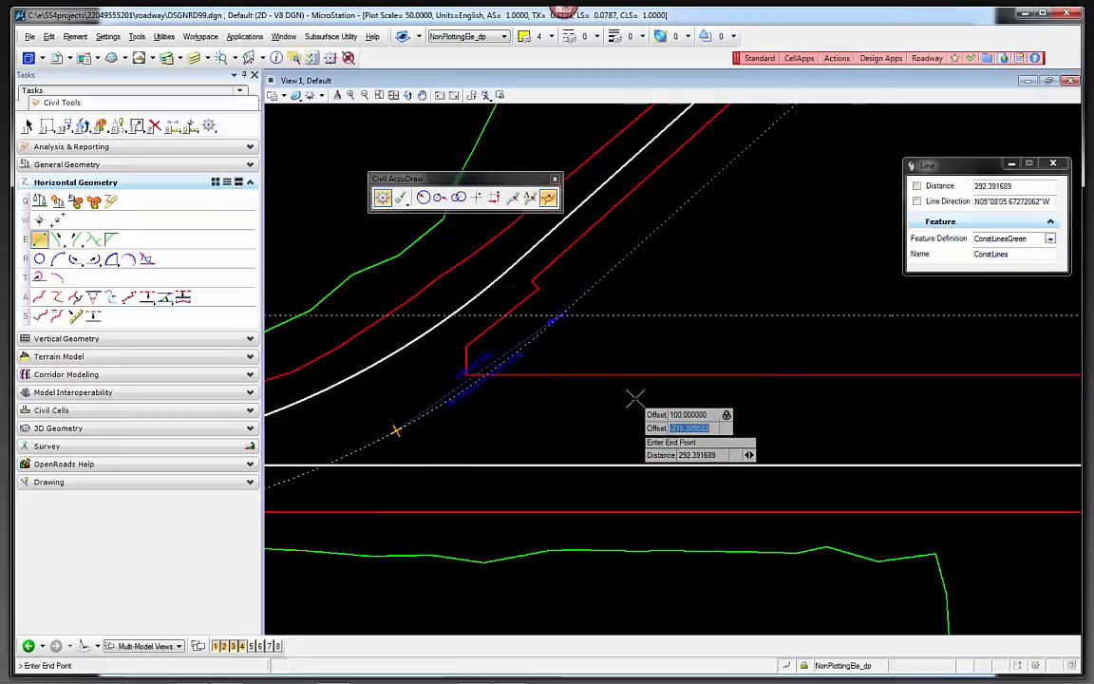
{"action": "type", "text": "-100"}
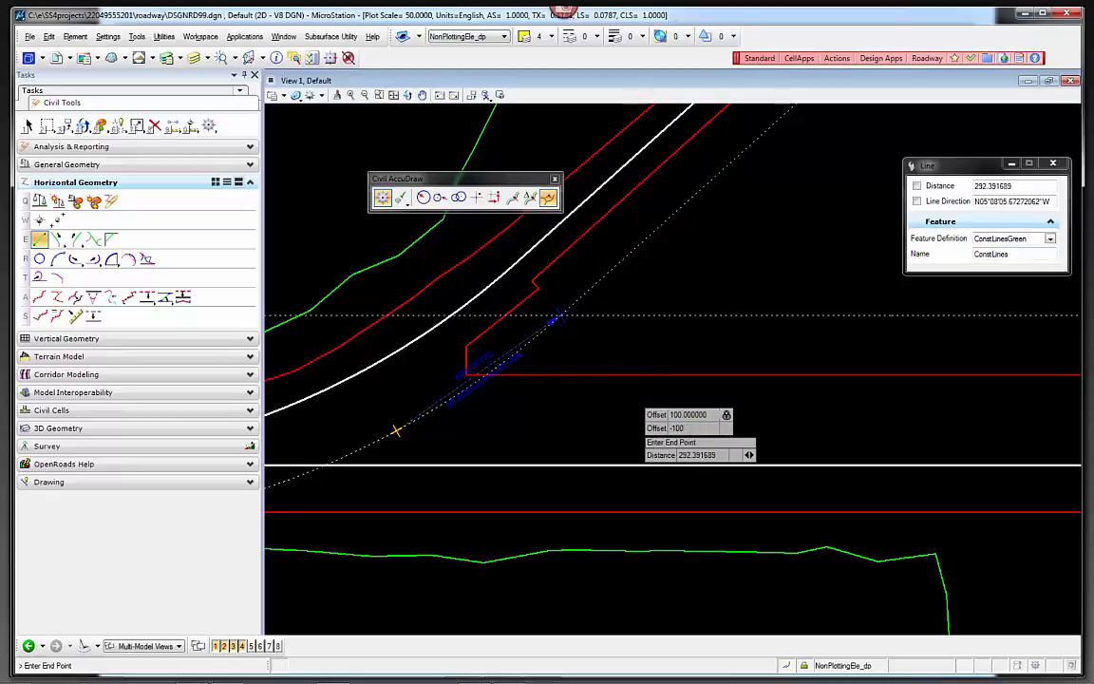
{"action": "key", "text": "Tab"}
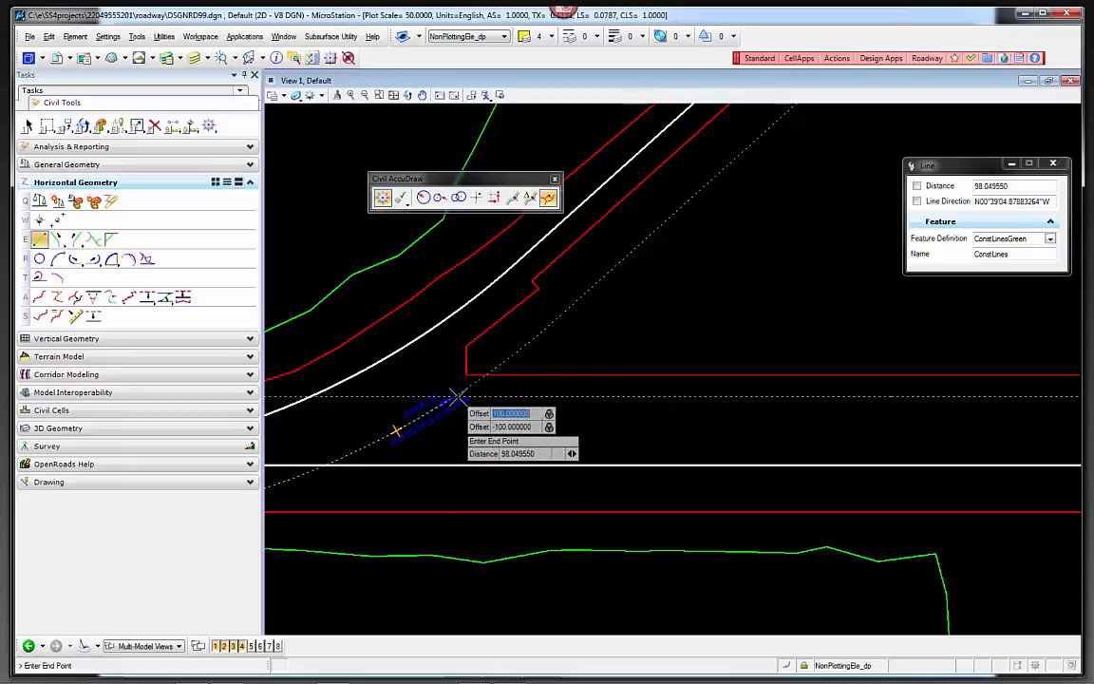
{"action": "left_click", "coordinate": [521, 390]}
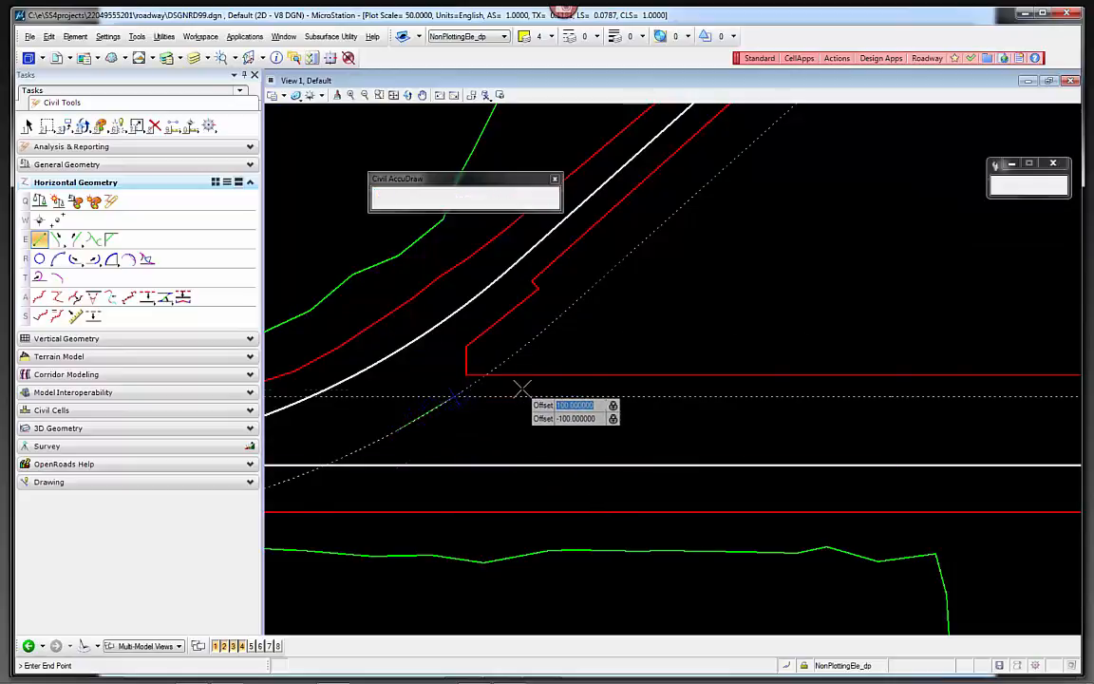
{"action": "key", "text": "Escape"}
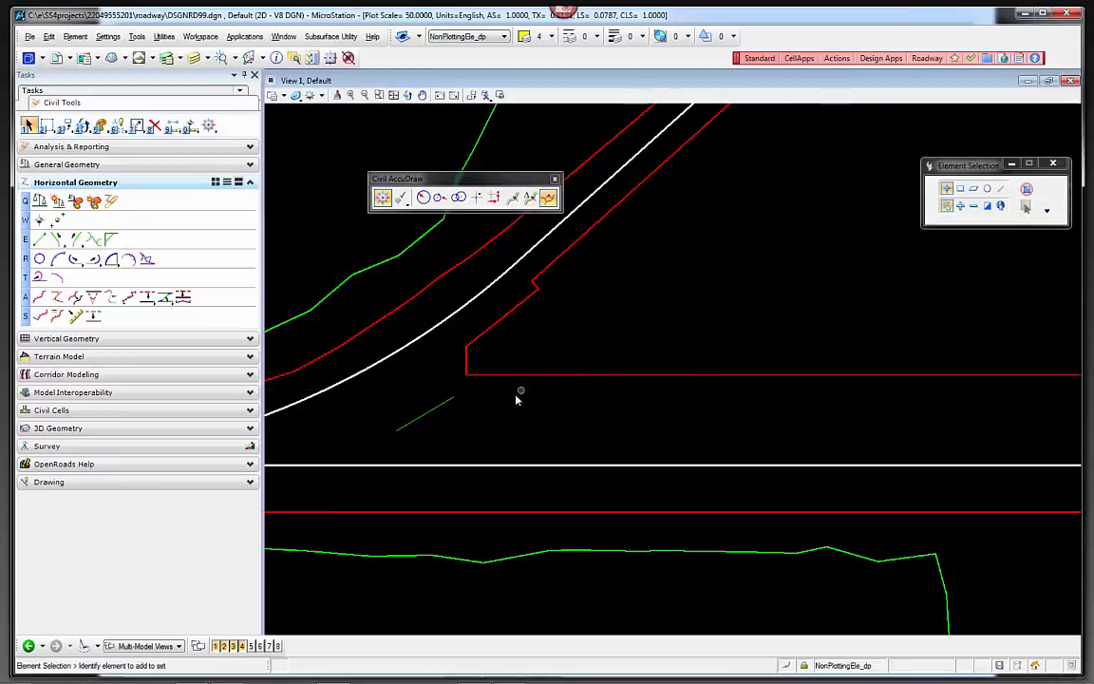
Step: Set the offset from the curved alignment to the new green line's start point to 50
{"action": "left_click", "coordinate": [423, 417]}
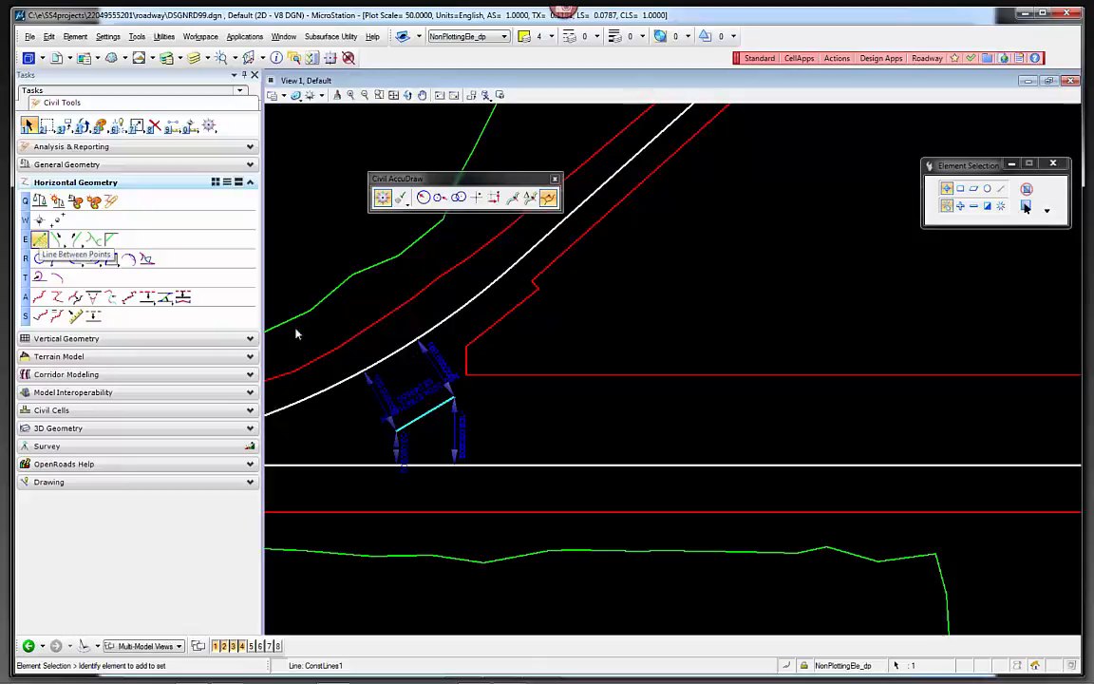
{"action": "left_click", "coordinate": [563, 436]}
{"action": "left_click", "coordinate": [415, 419]}
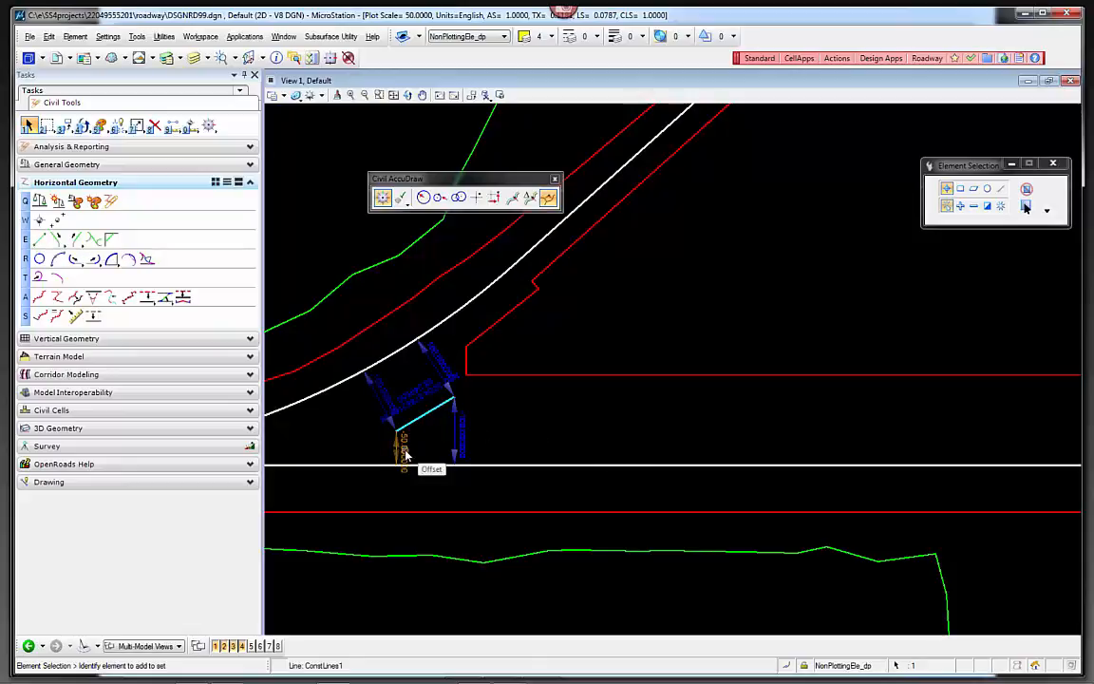
{"action": "left_click", "coordinate": [391, 390]}
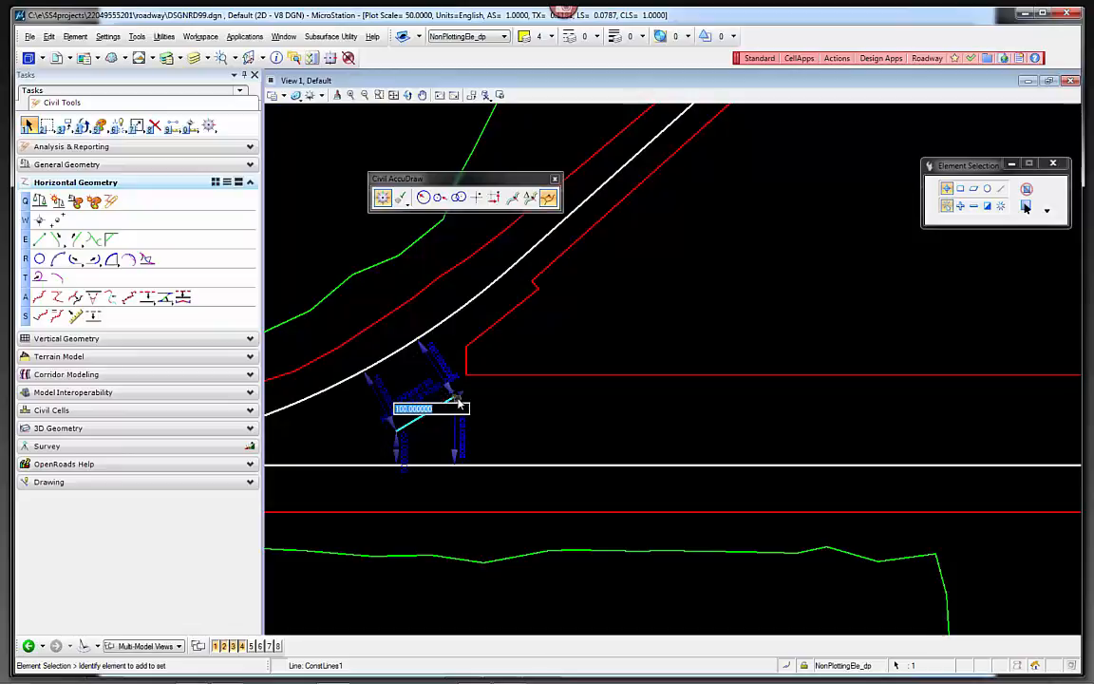
{"action": "type", "text": "50"}
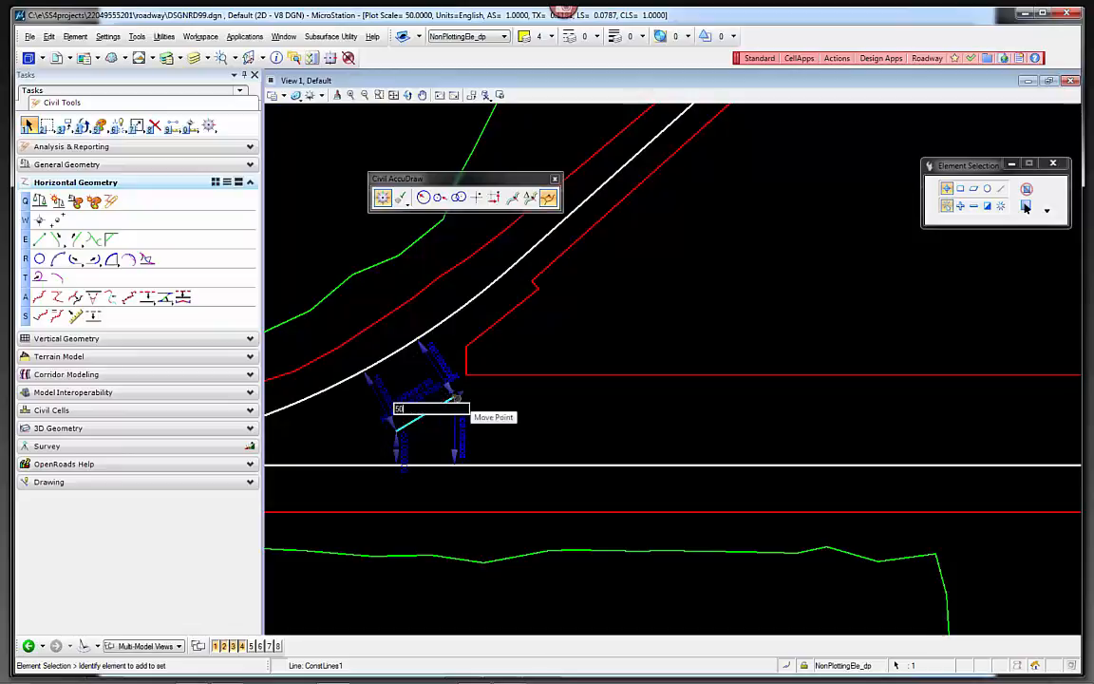
{"action": "key", "text": "Return"}
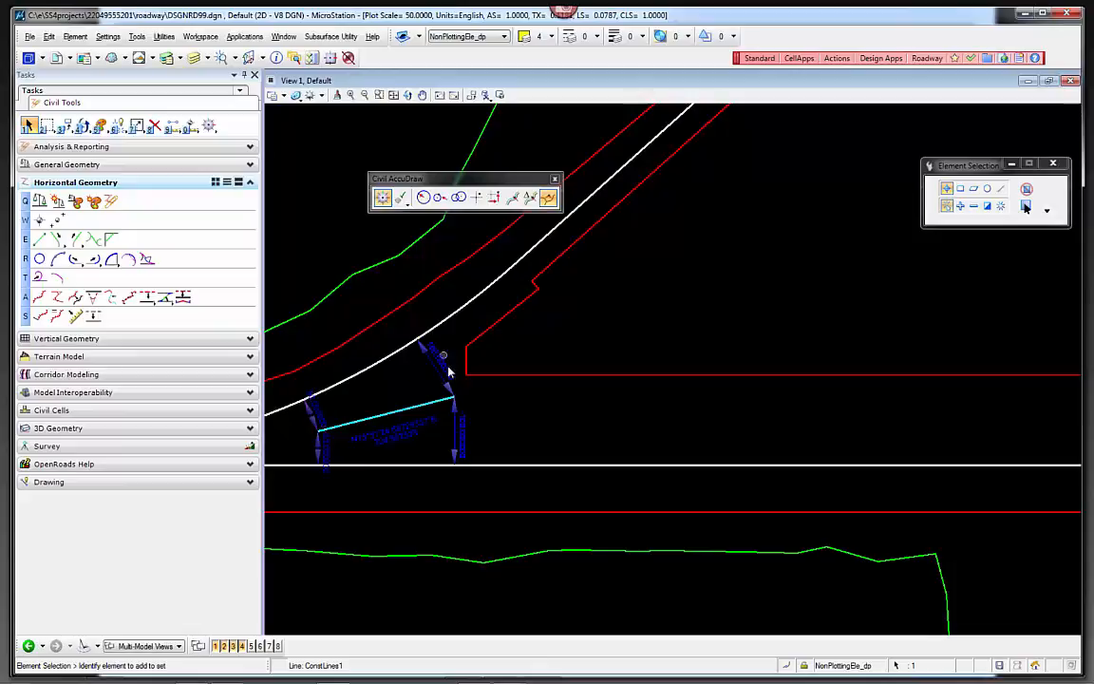
{"action": "left_click", "coordinate": [504, 385]}
{"action": "scroll", "coordinate": [644, 437], "scroll_direction": "down", "scroll_amount": 2}
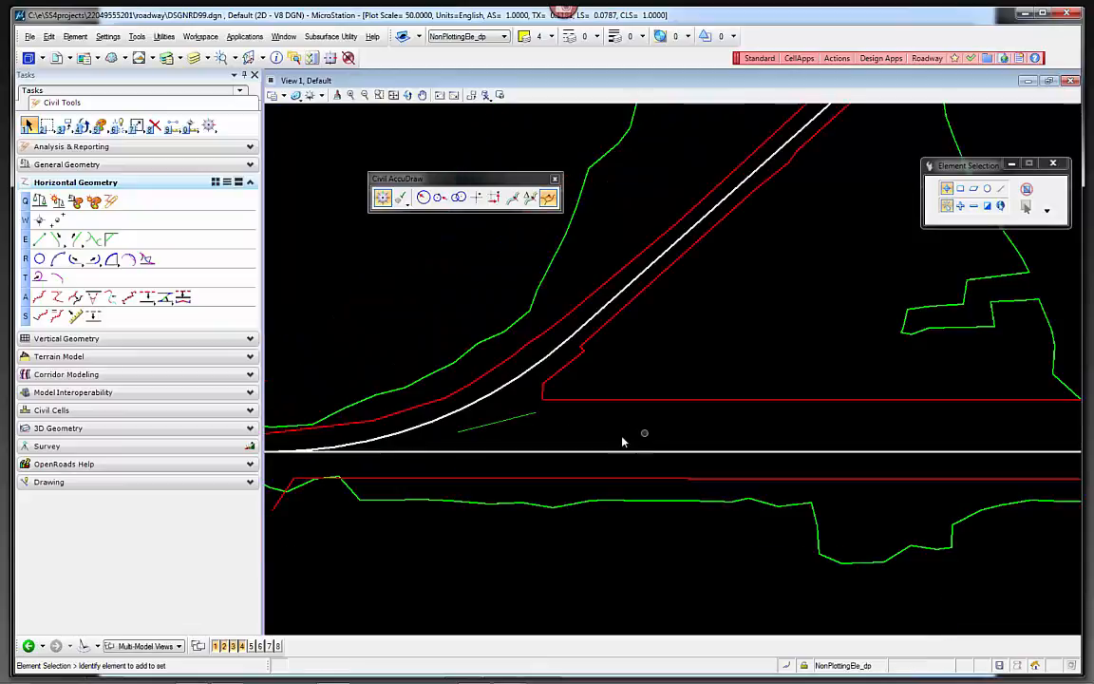
Step: Examine the offset manipulators on the green civil line between the curved alignment and the straight baseline
{"action": "scroll", "coordinate": [491, 428], "scroll_direction": "up", "scroll_amount": 2}
{"action": "left_click", "coordinate": [487, 425]}
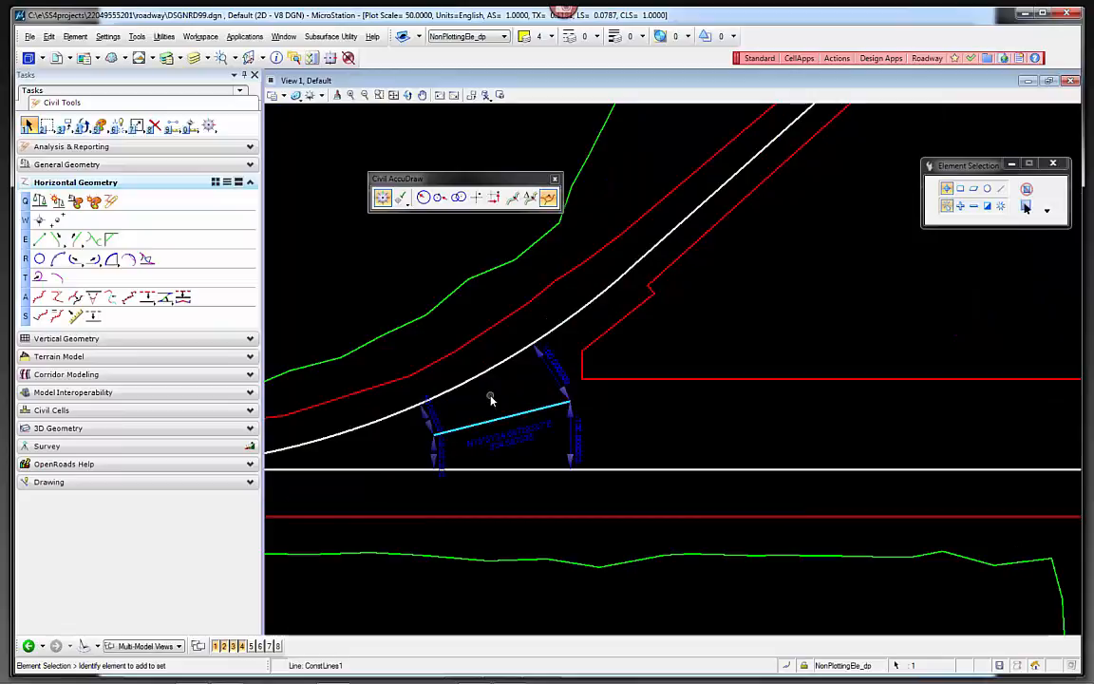
{"action": "left_click", "coordinate": [491, 396]}
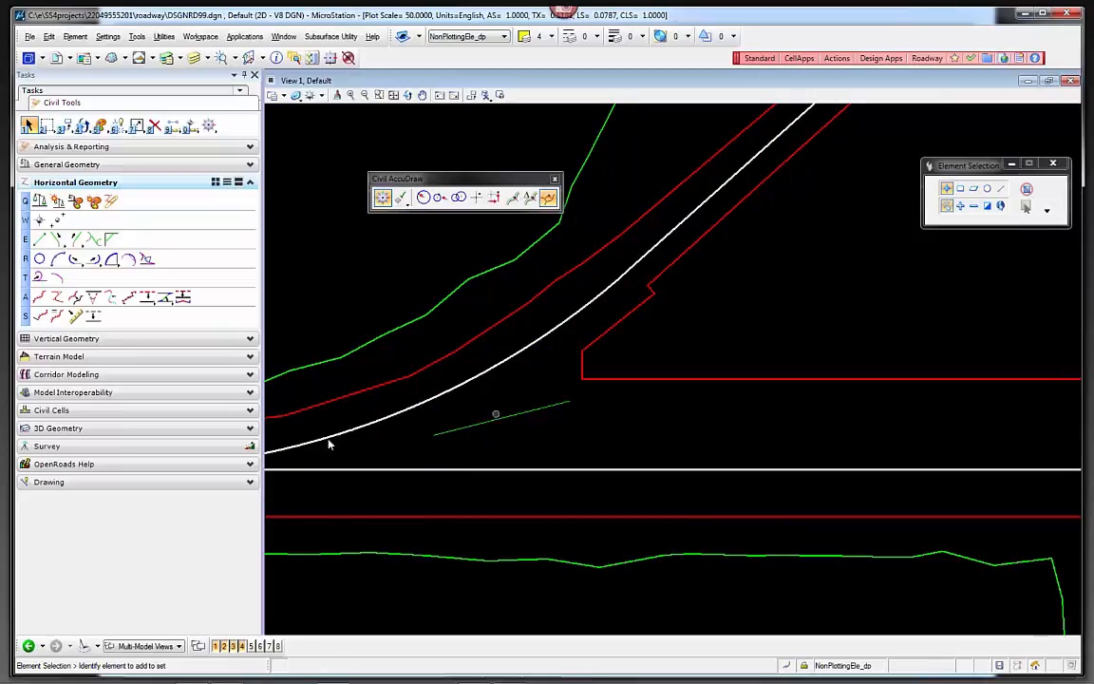
Step: Start a plain drawing line with Place Line at offset 25 from the curved alignment and 25 above the straight baseline
{"action": "left_click", "coordinate": [142, 483]}
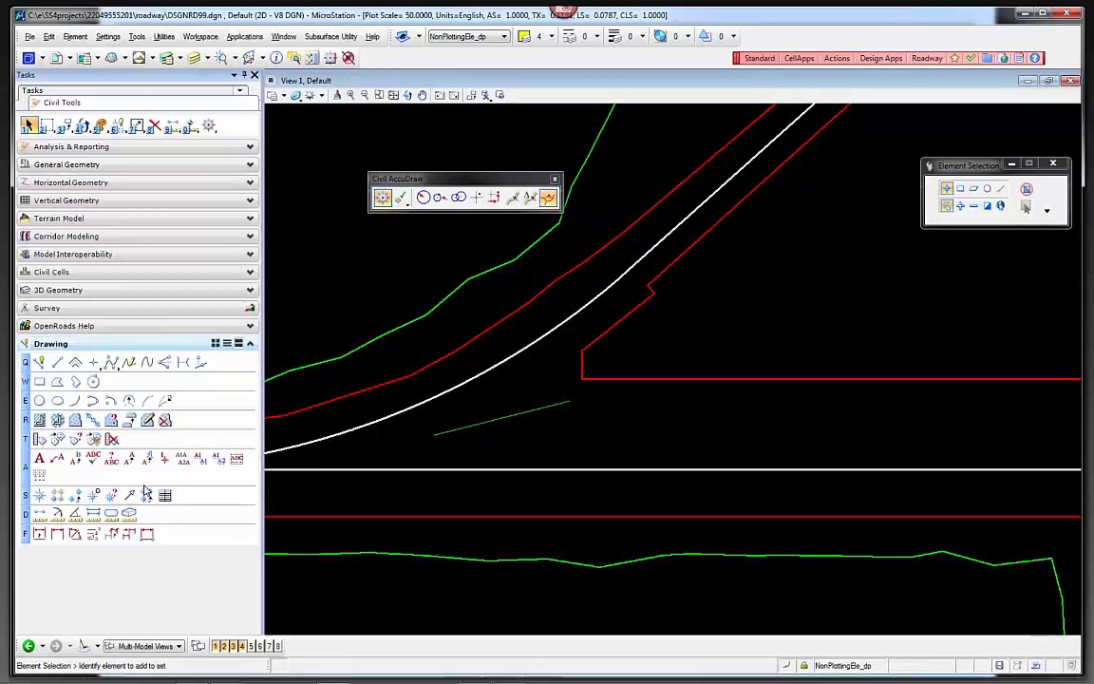
{"action": "left_click", "coordinate": [57, 364]}
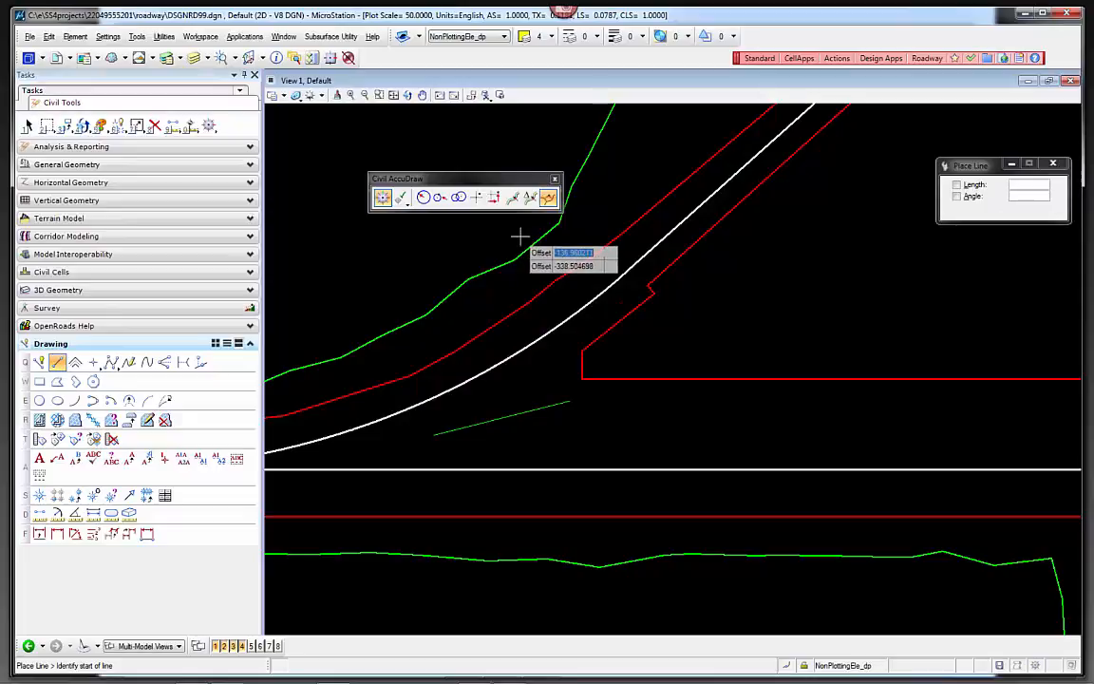
{"action": "type", "text": "25"}
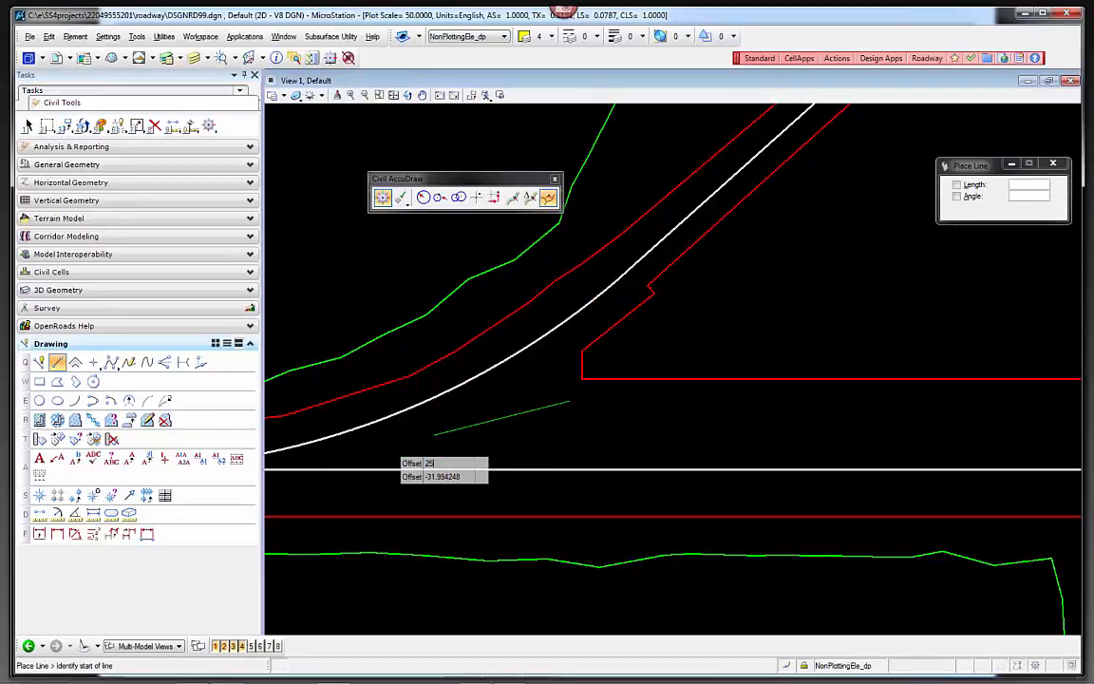
{"action": "key", "text": "Tab"}
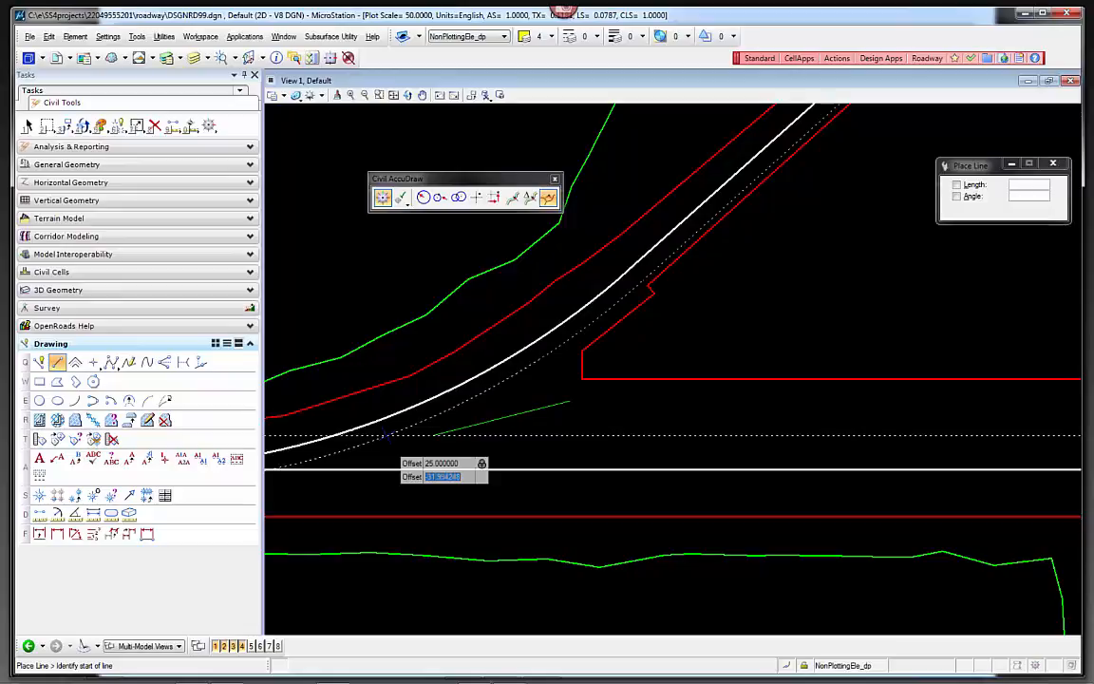
{"action": "type", "text": "25"}
{"action": "key", "text": "Tab"}
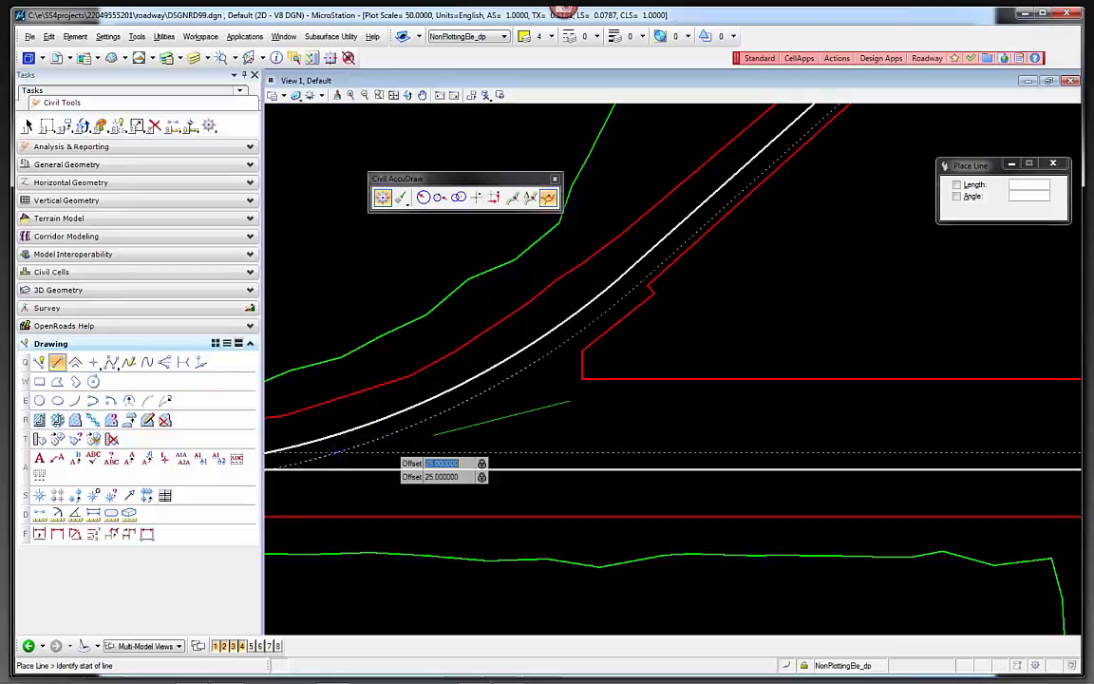
{"action": "left_click", "coordinate": [339, 453]}
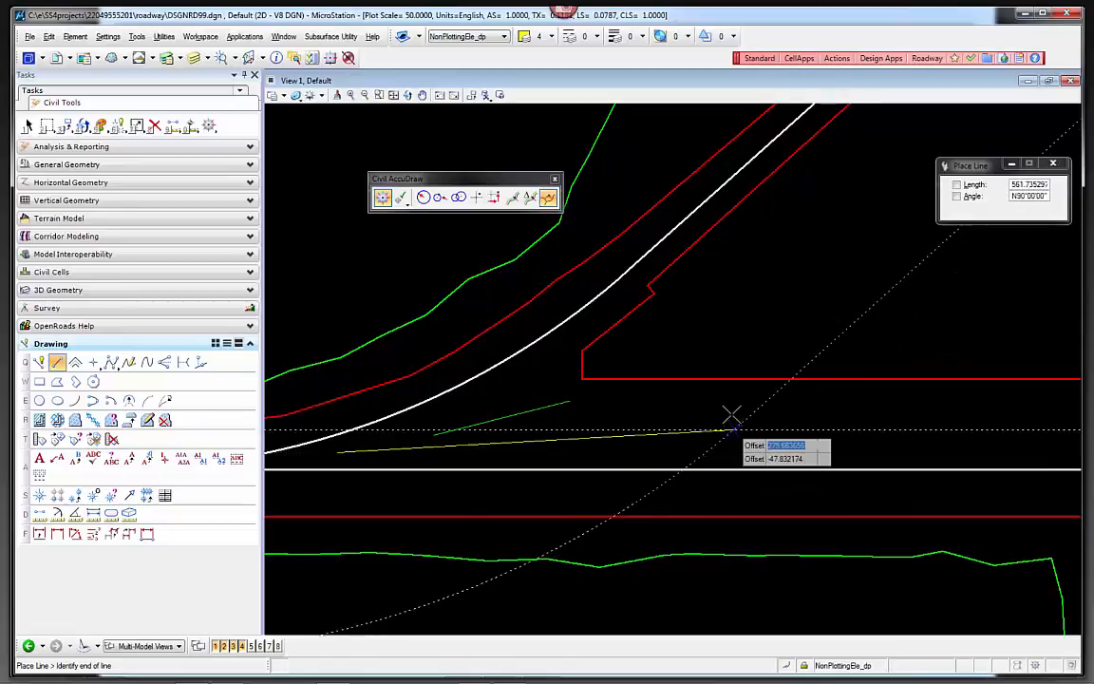
Step: Lock the straight baseline offset at -25, place the line's end point parallel to the baseline, and finish the line
{"action": "key", "text": "Tab"}
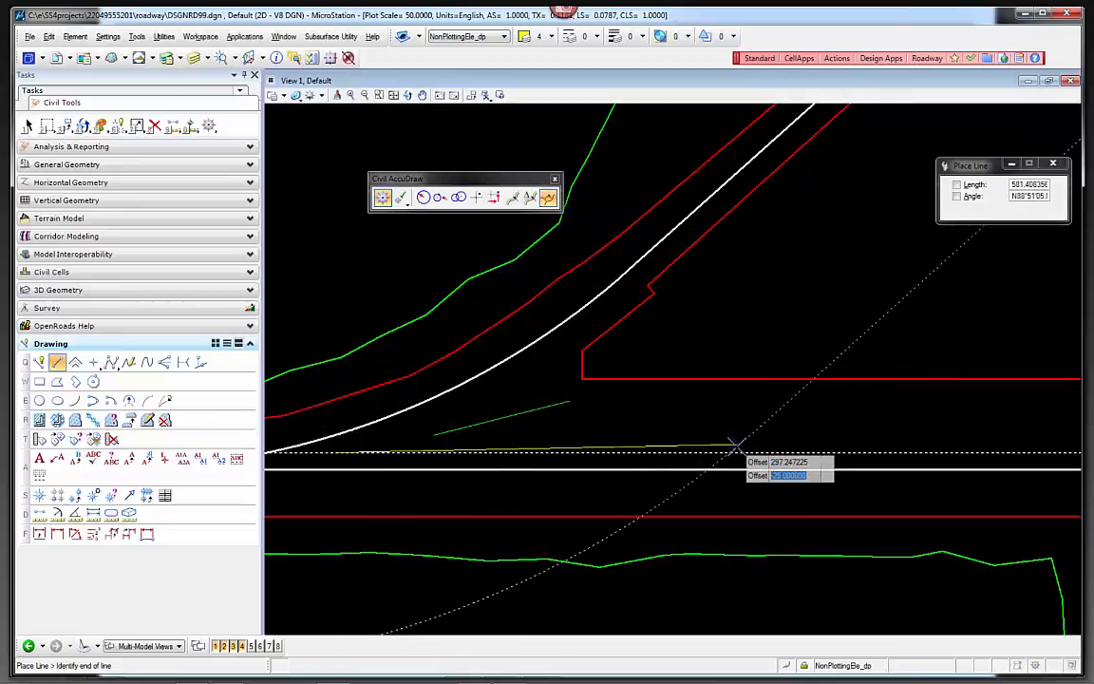
{"action": "key", "text": "Tab"}
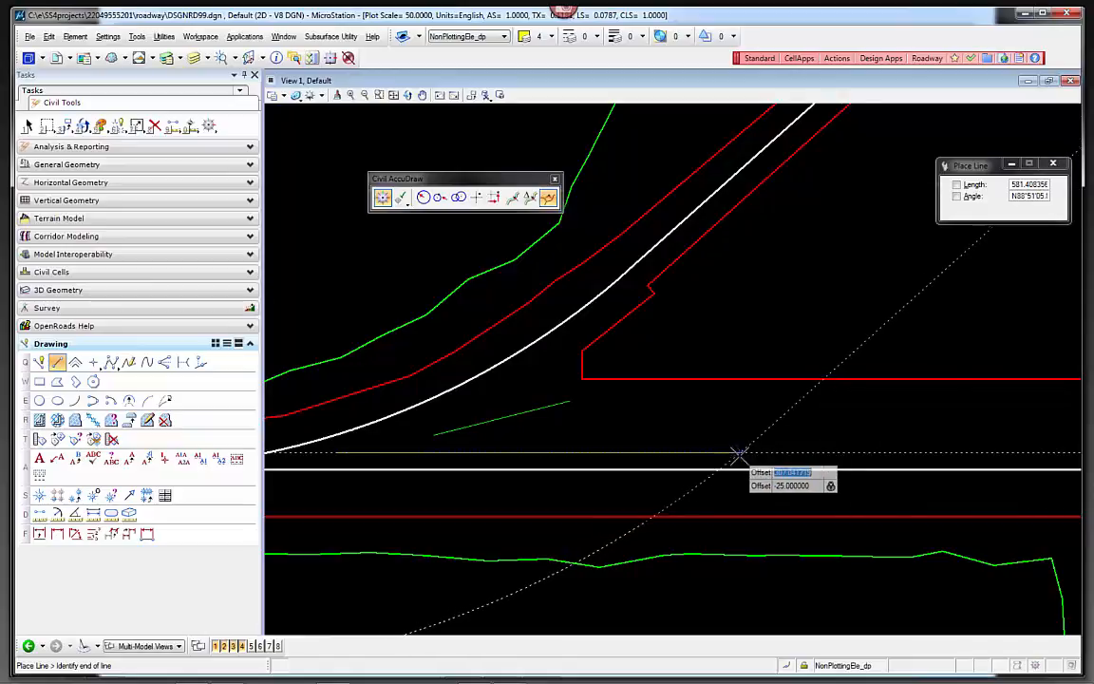
{"action": "left_click", "coordinate": [929, 452]}
{"action": "right_click", "coordinate": [938, 421]}
{"action": "key", "text": "Escape"}
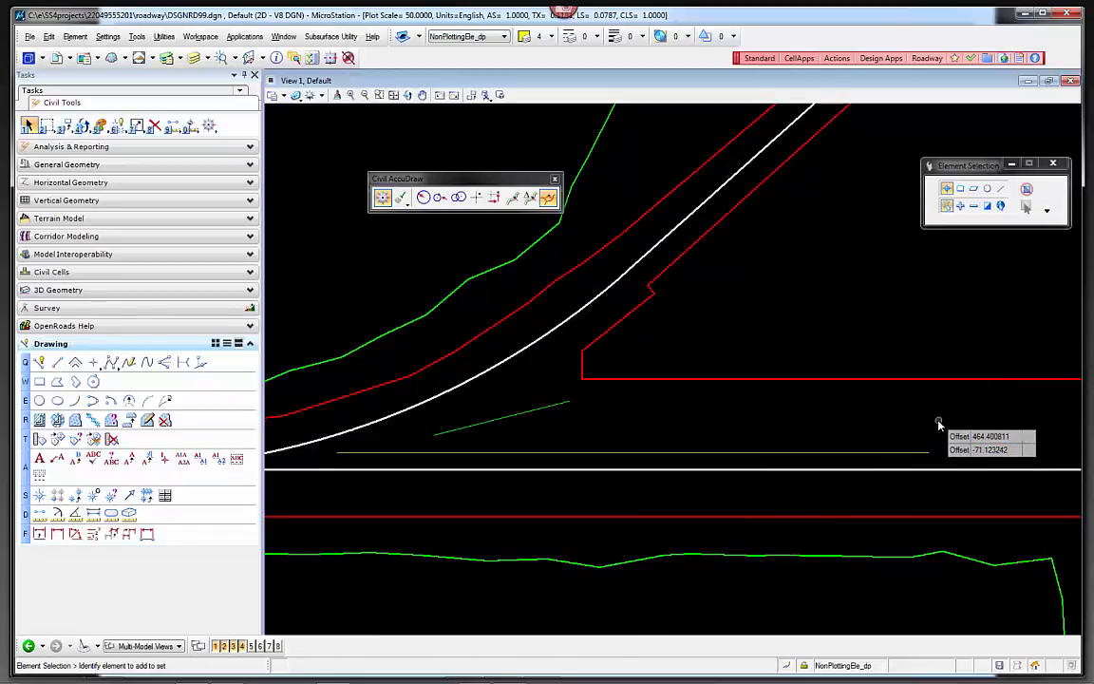
Step: Compare the selection handles of the plain horizontal line with the editable offset manipulators of the green civil line
{"action": "left_click", "coordinate": [843, 453]}
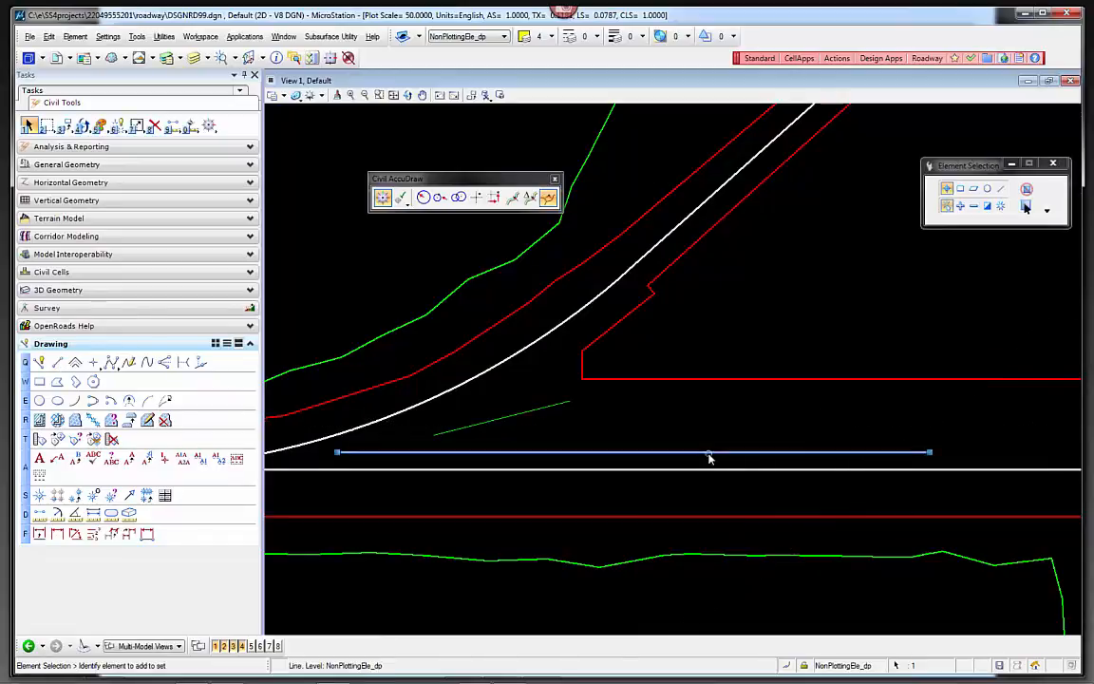
{"action": "mouse_move", "coordinate": [732, 432]}
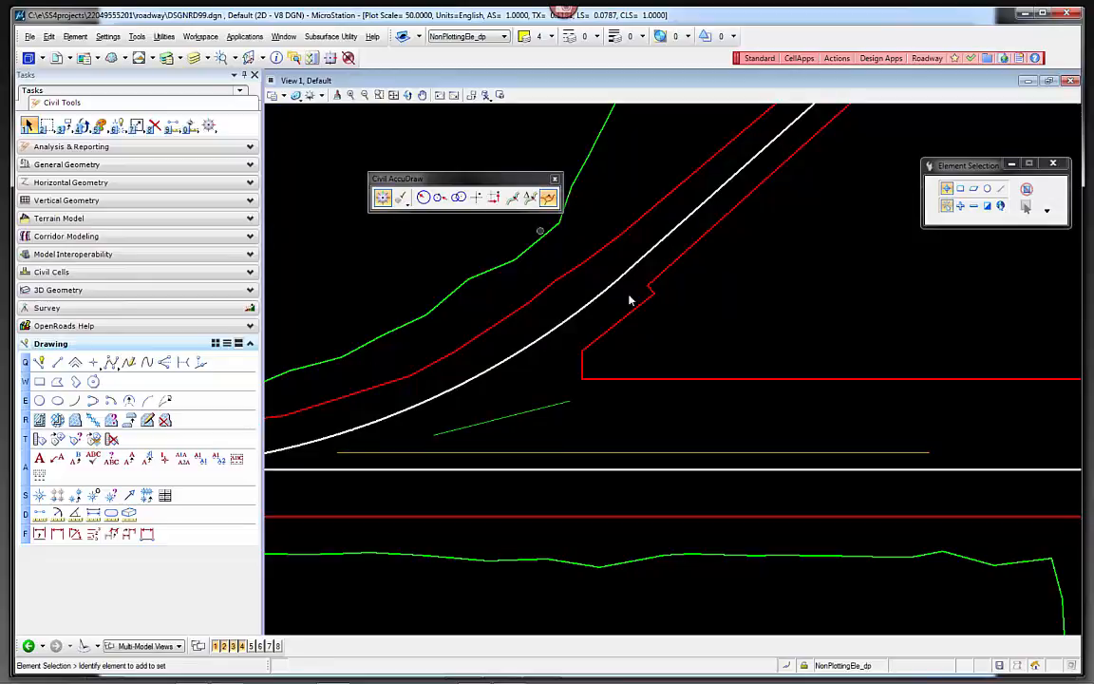
{"action": "left_click", "coordinate": [627, 452]}
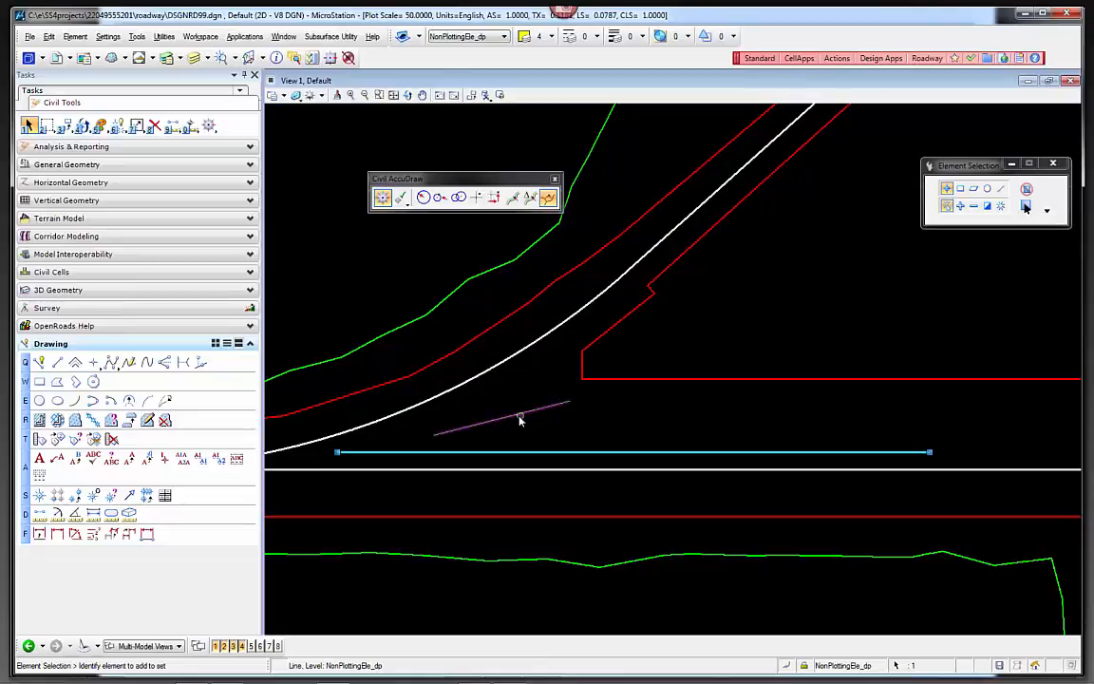
{"action": "left_click", "coordinate": [670, 435]}
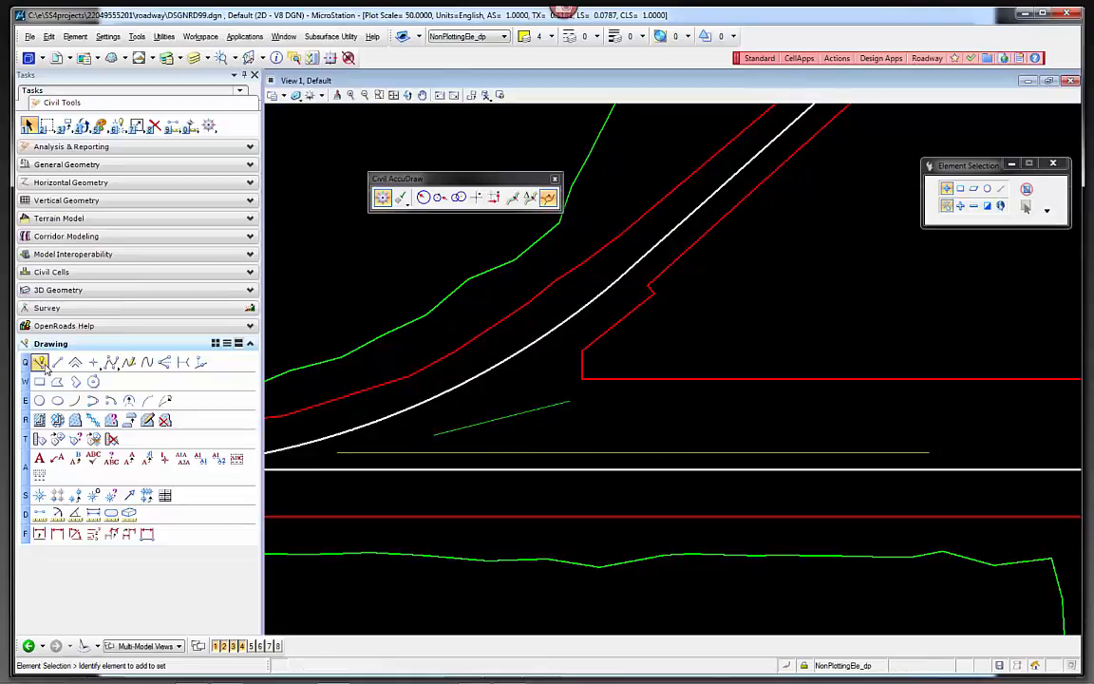
{"action": "left_click", "coordinate": [435, 454]}
{"action": "mouse_move", "coordinate": [520, 454]}
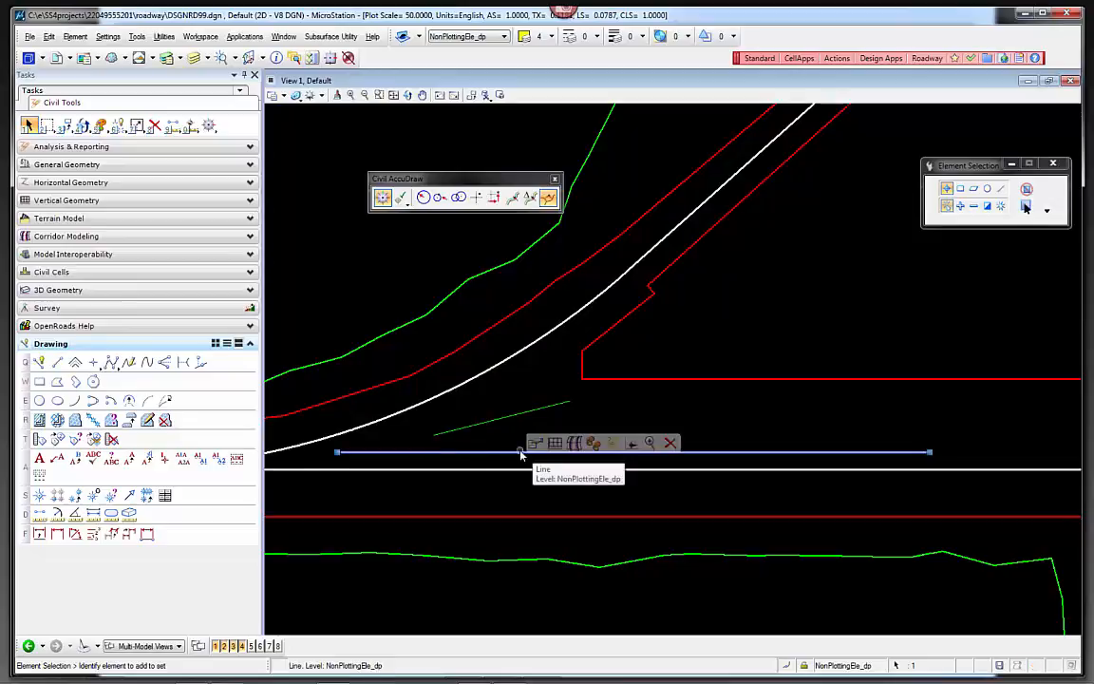
{"action": "left_click", "coordinate": [475, 426]}
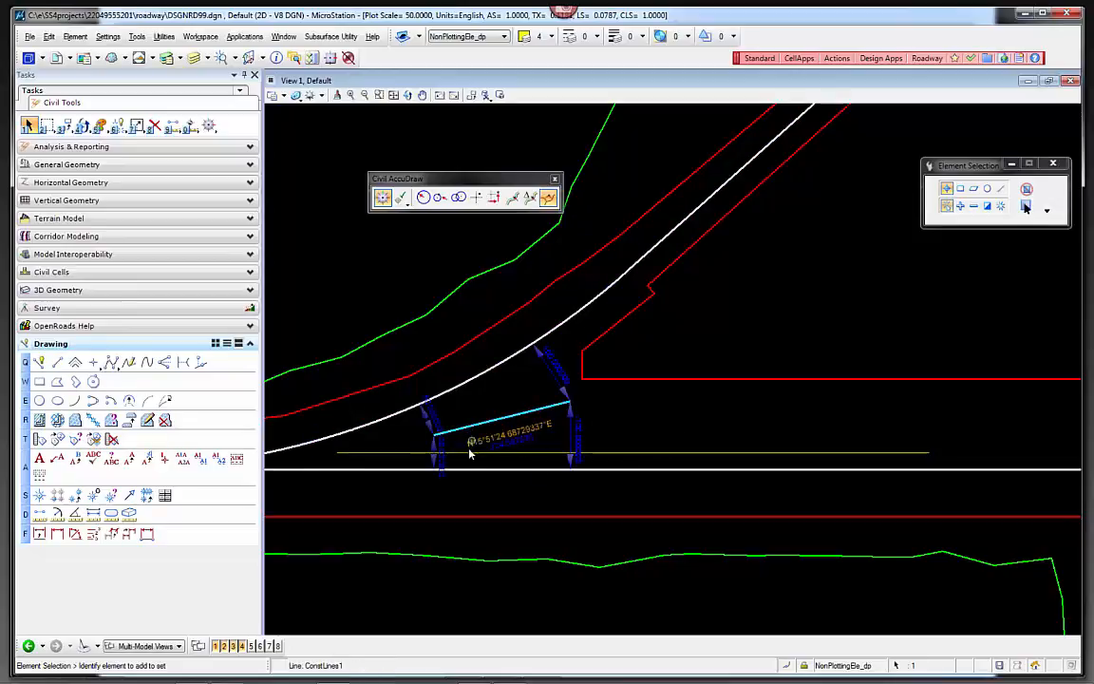
{"action": "left_click", "coordinate": [465, 494]}
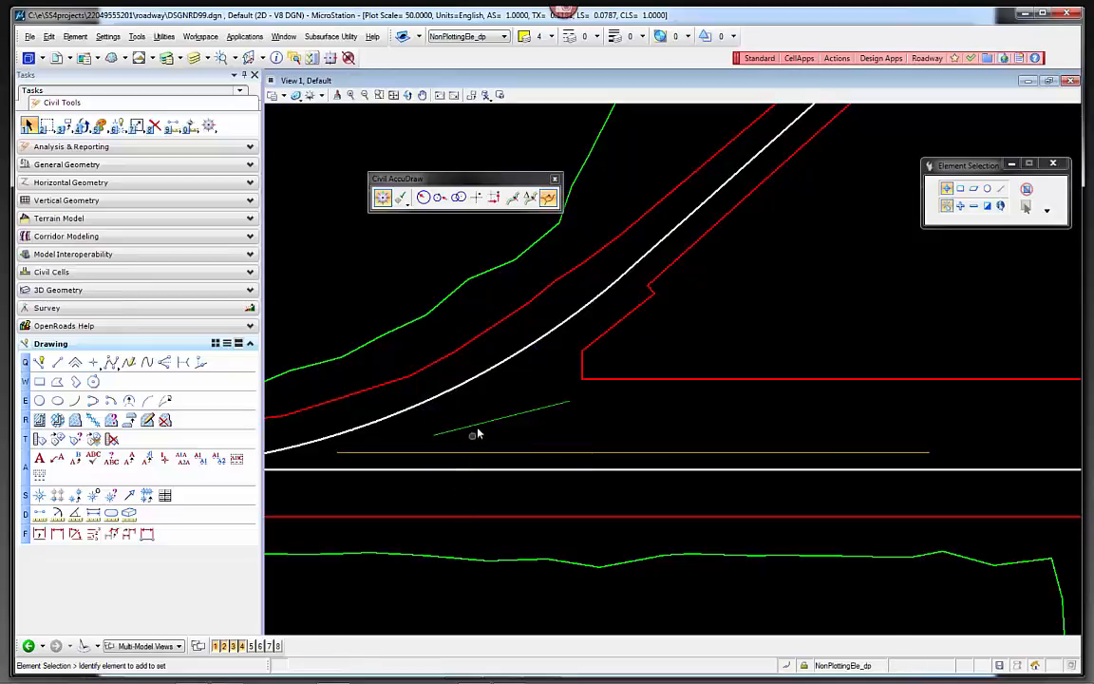
{"action": "mouse_move", "coordinate": [480, 427]}
{"action": "left_click", "coordinate": [477, 452]}
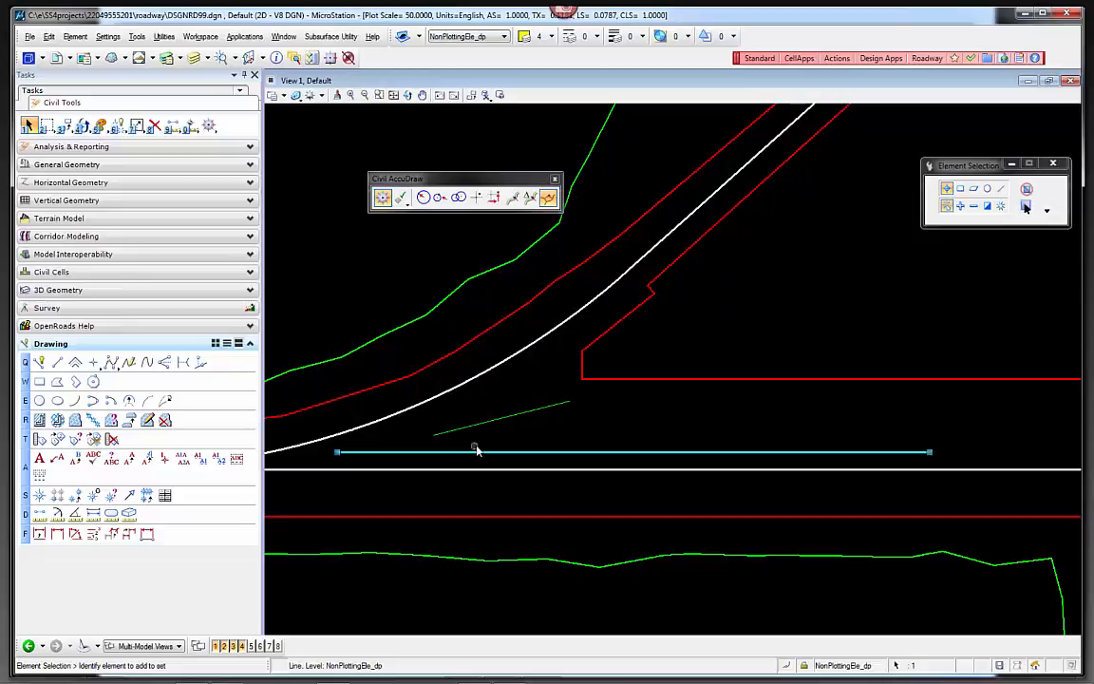
Step: Hide the XY mode from the Civil AccuDraw toolbar and show it again
{"action": "left_click", "coordinate": [378, 291]}
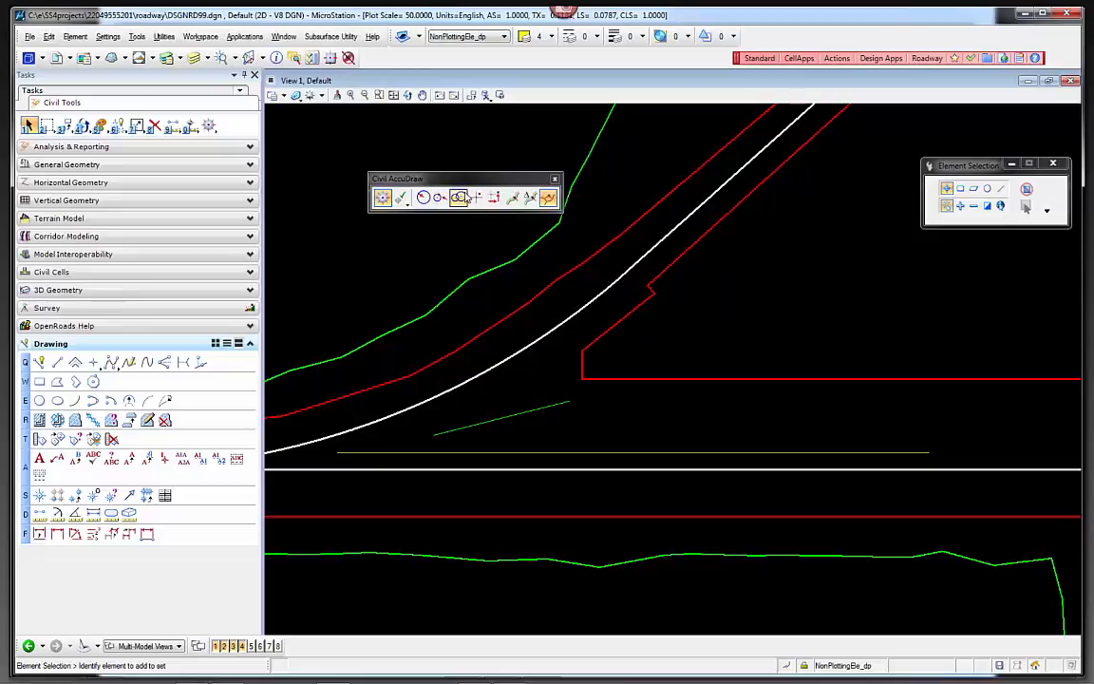
{"action": "right_click", "coordinate": [477, 200]}
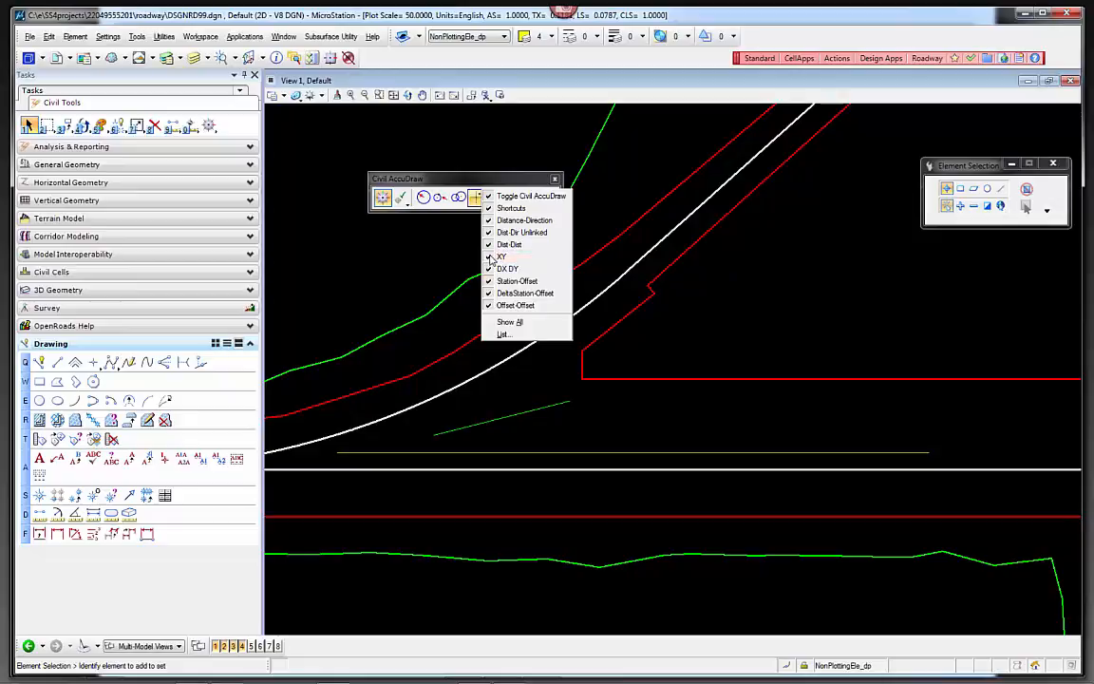
{"action": "left_click", "coordinate": [504, 258]}
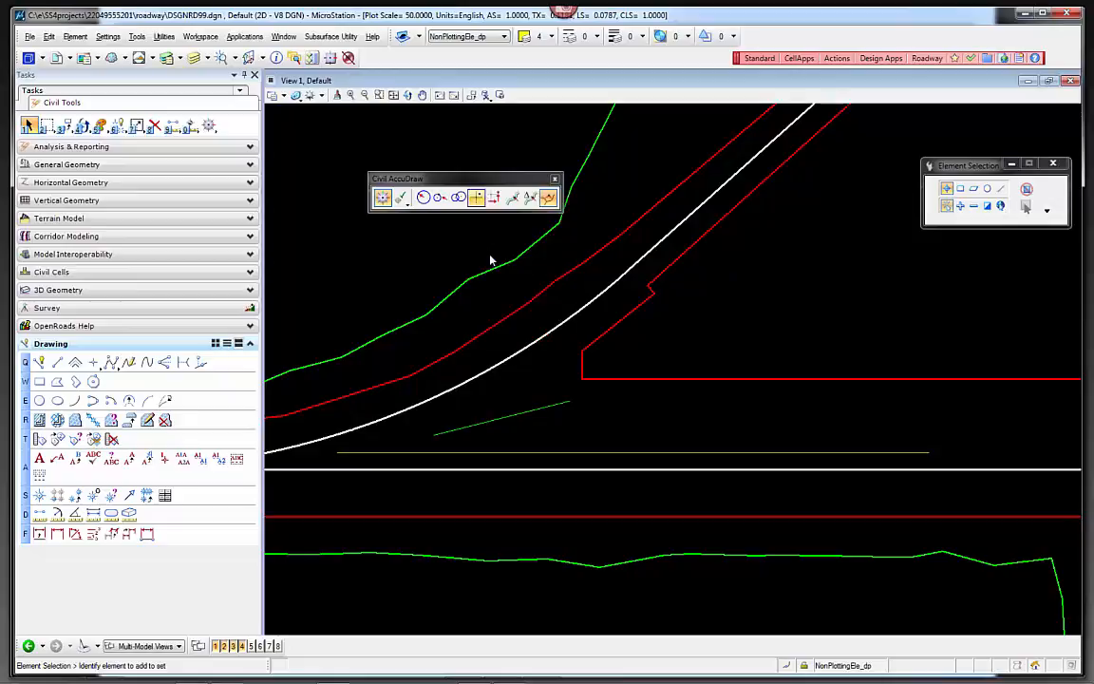
{"action": "right_click", "coordinate": [457, 198]}
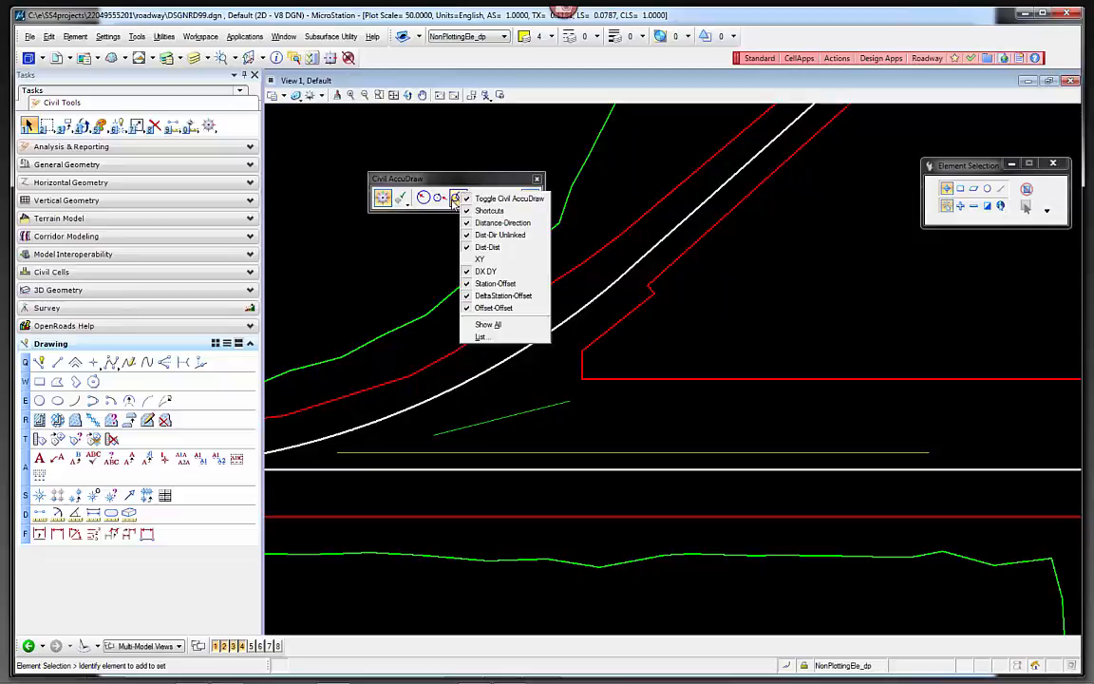
{"action": "left_click", "coordinate": [479, 259]}
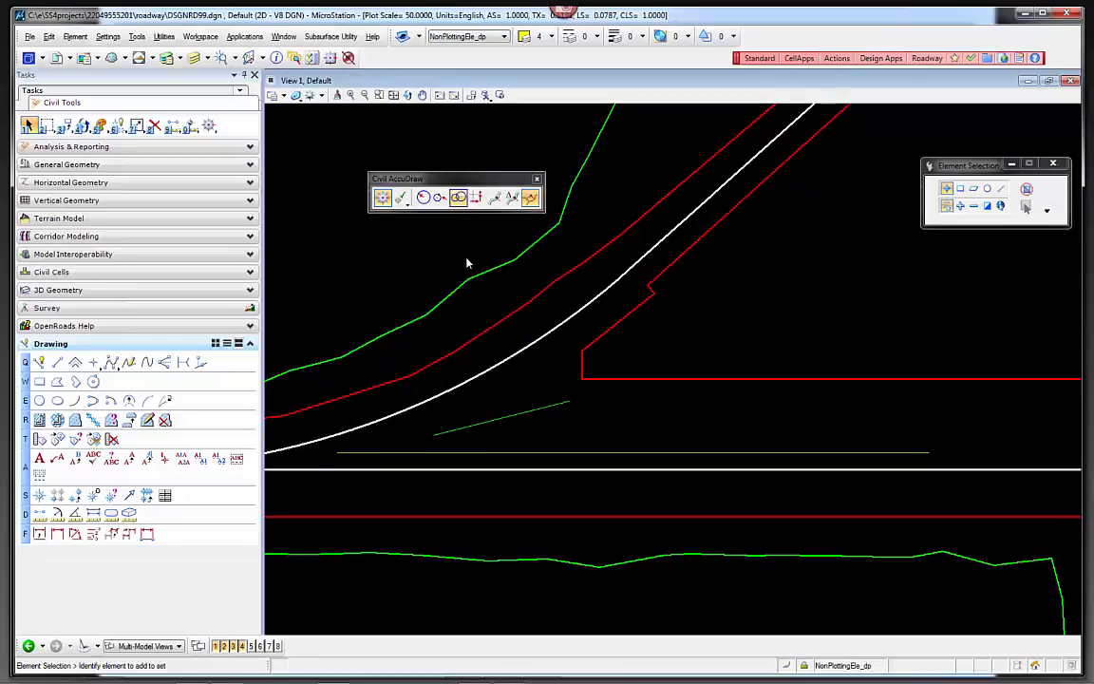
Step: Start a horizontal geometry line in Civil AccuDraw XY mode, placing its start point freehand between the curved road and the horizontal red line
{"action": "left_click", "coordinate": [476, 196]}
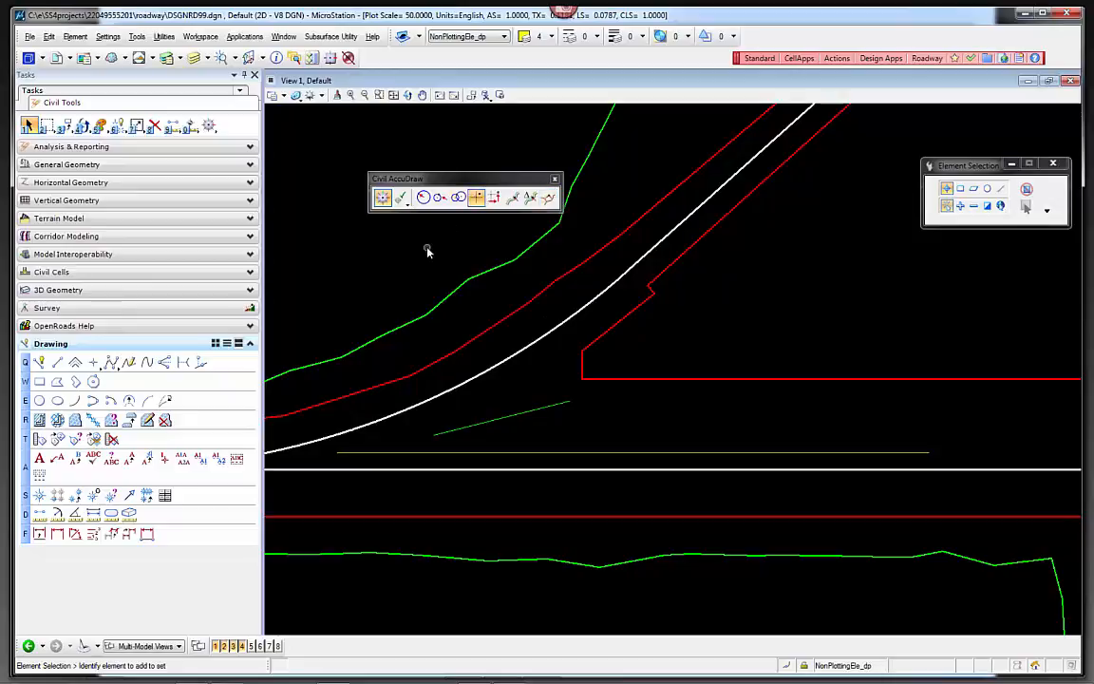
{"action": "left_click", "coordinate": [74, 182]}
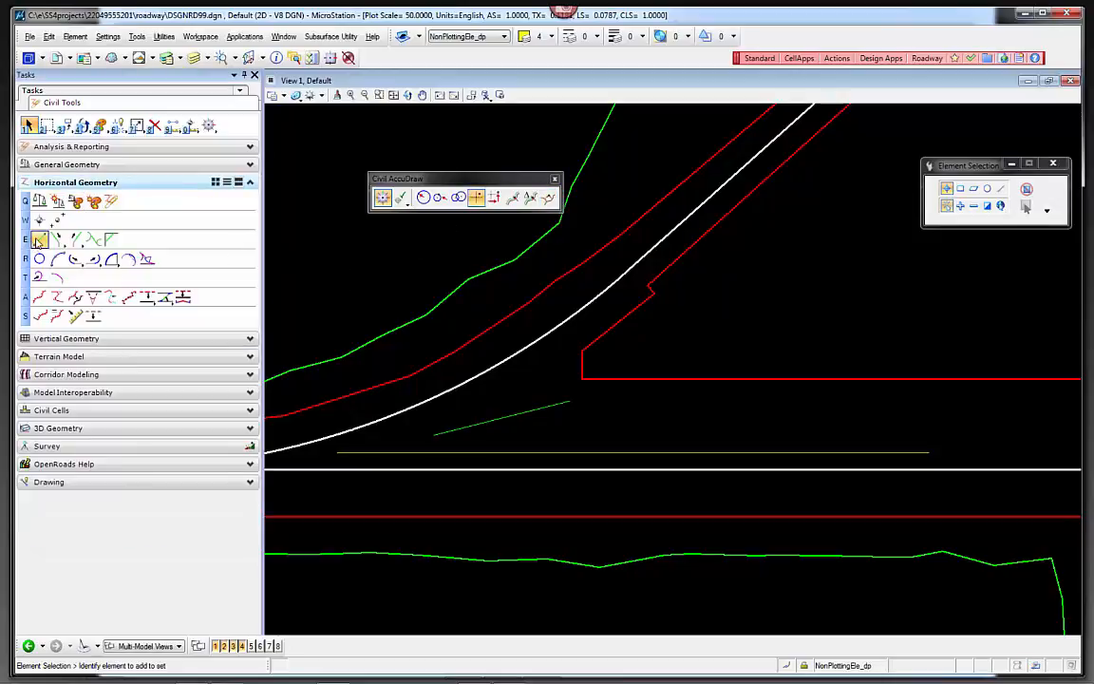
{"action": "left_click", "coordinate": [39, 241]}
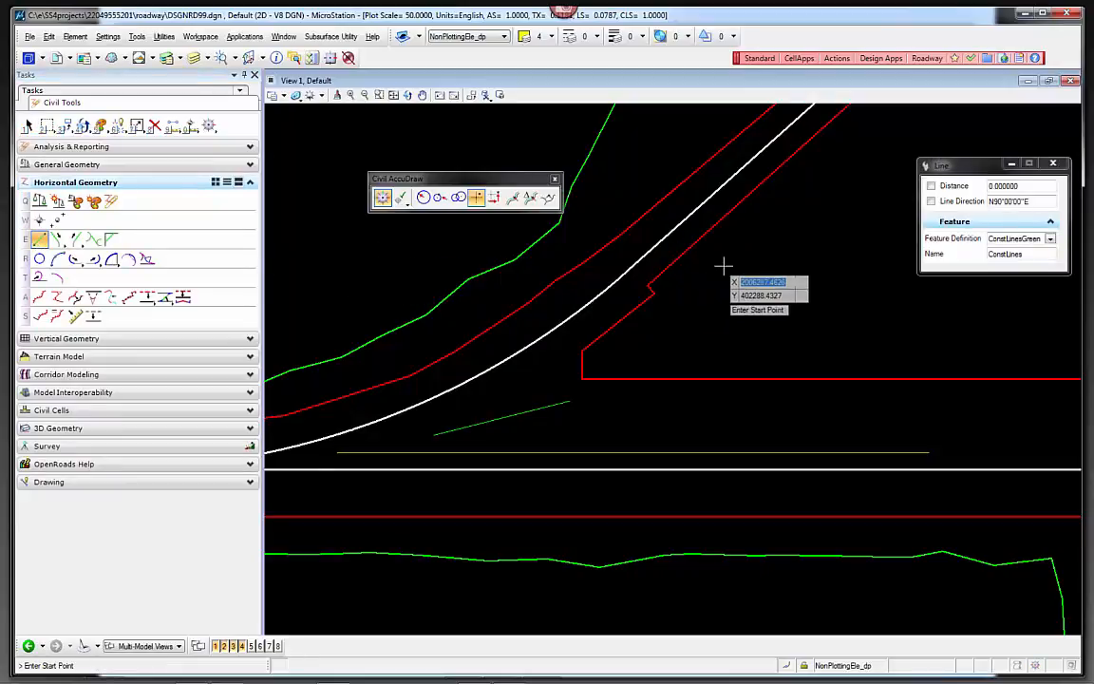
{"action": "left_click", "coordinate": [741, 311]}
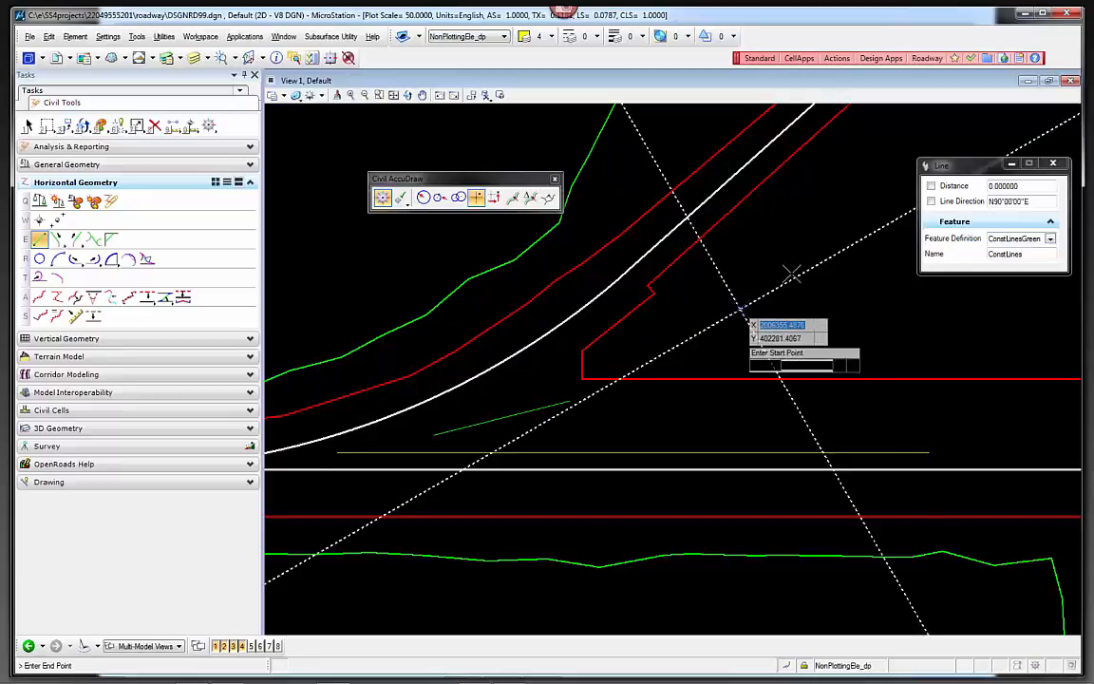
Step: Switch Civil AccuDraw to DX DY, lock dX at 100 for the line's end point, and rotate the compass to the view
{"action": "left_click", "coordinate": [494, 197]}
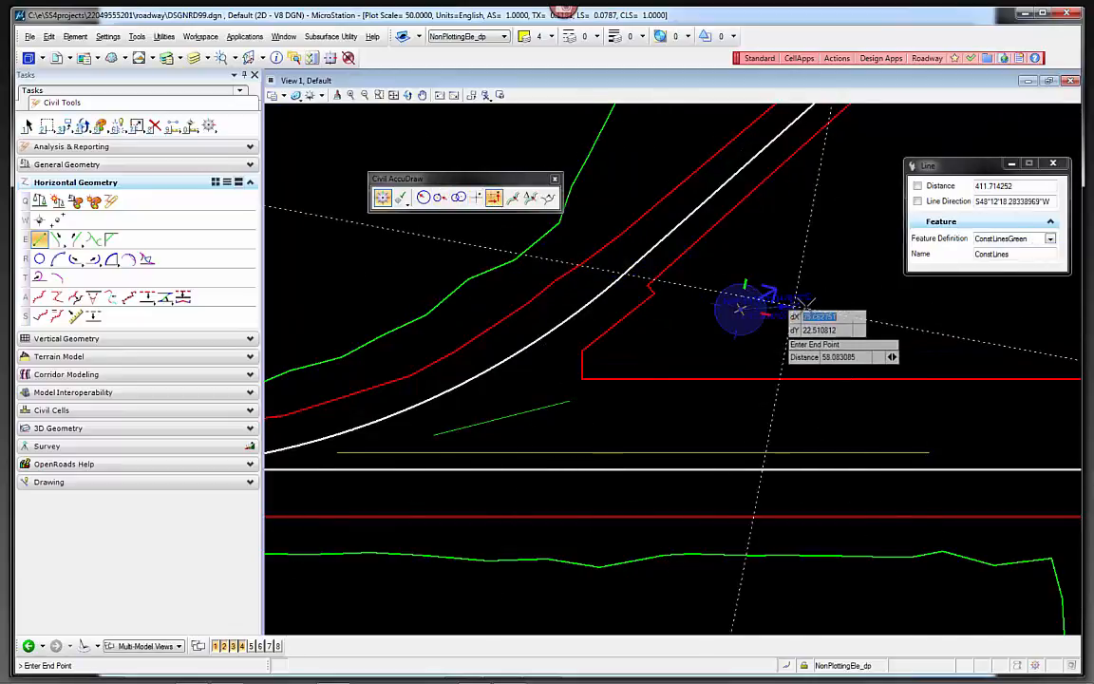
{"action": "type", "text": "100"}
{"action": "key", "text": "Tab"}
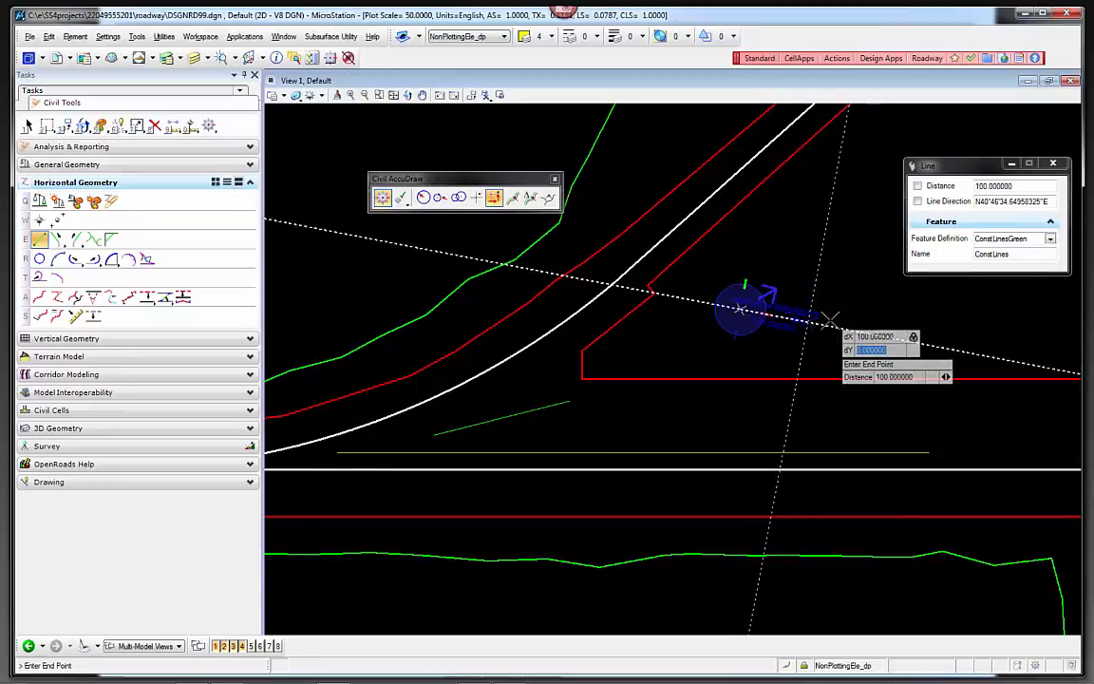
{"action": "right_click", "coordinate": [829, 326]}
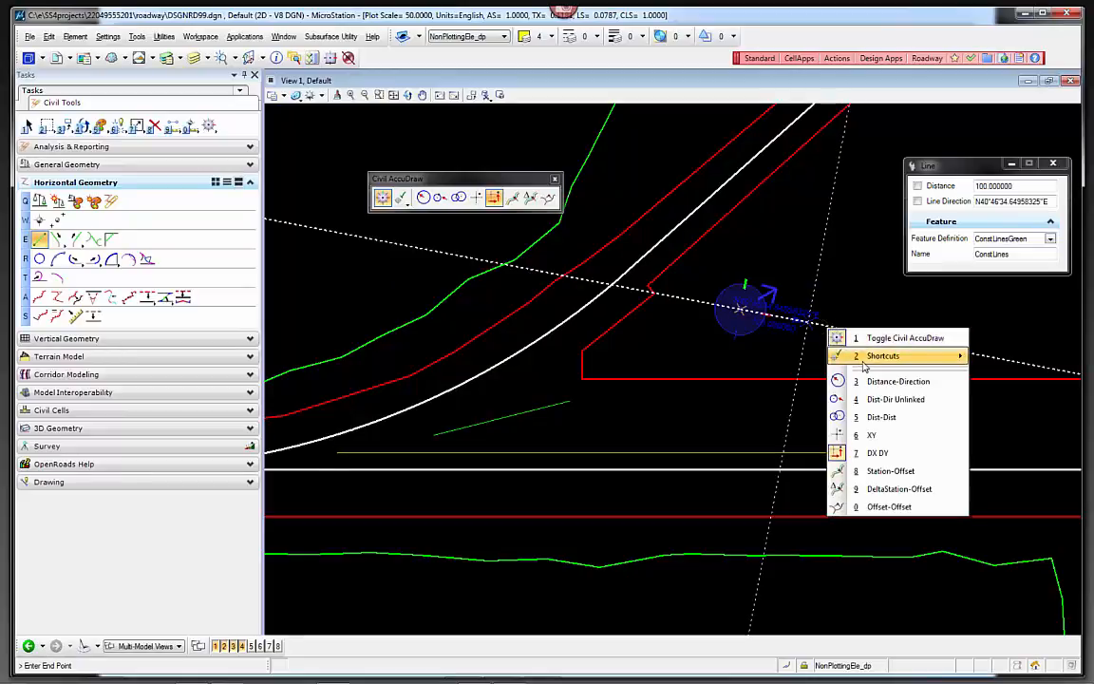
{"action": "mouse_move", "coordinate": [860, 361]}
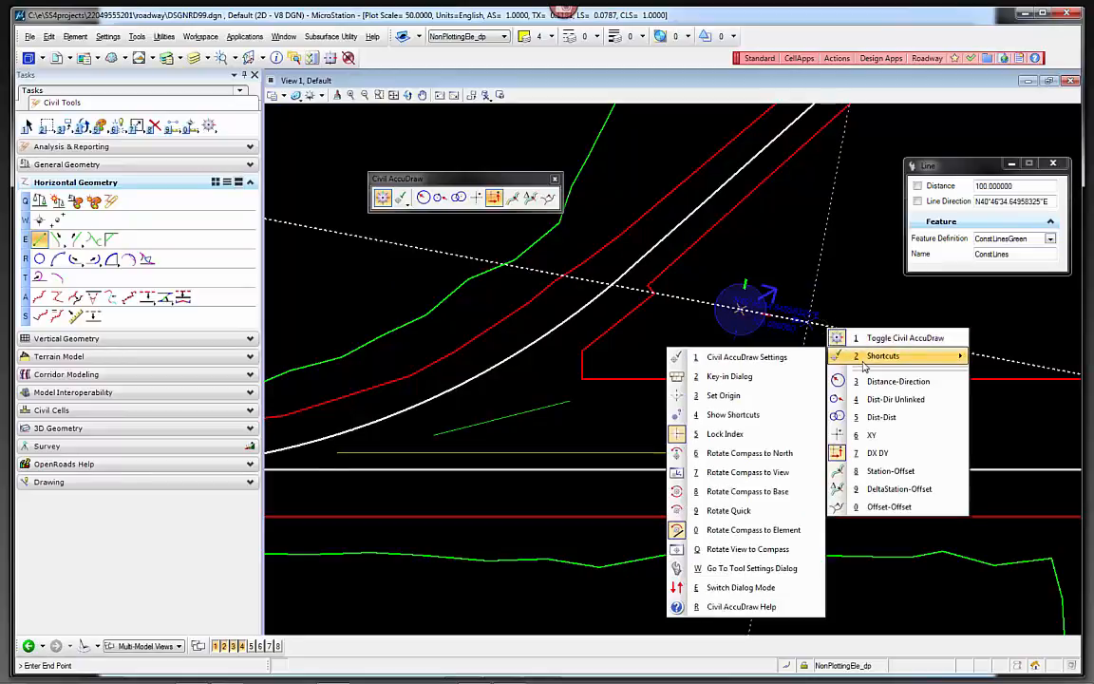
{"action": "left_click", "coordinate": [740, 474]}
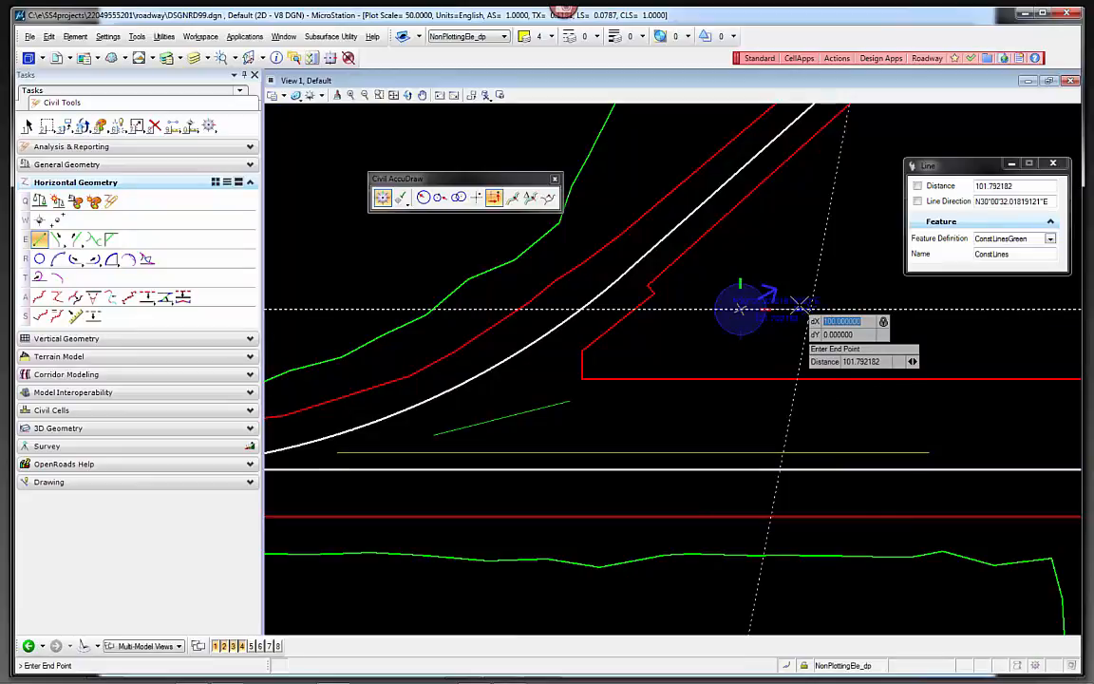
Step: Lock dY at -100 to place the line's end point, and undo the finished line
{"action": "key", "text": "Tab"}
{"action": "type", "text": "-"}
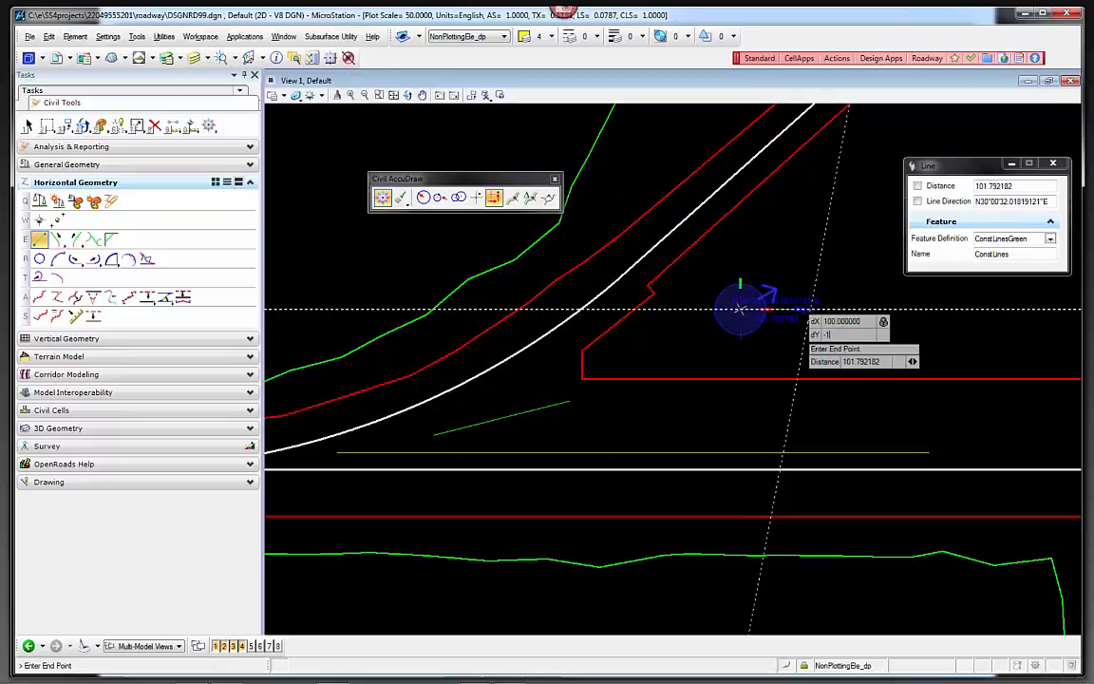
{"action": "type", "text": "100"}
{"action": "key", "text": "Tab"}
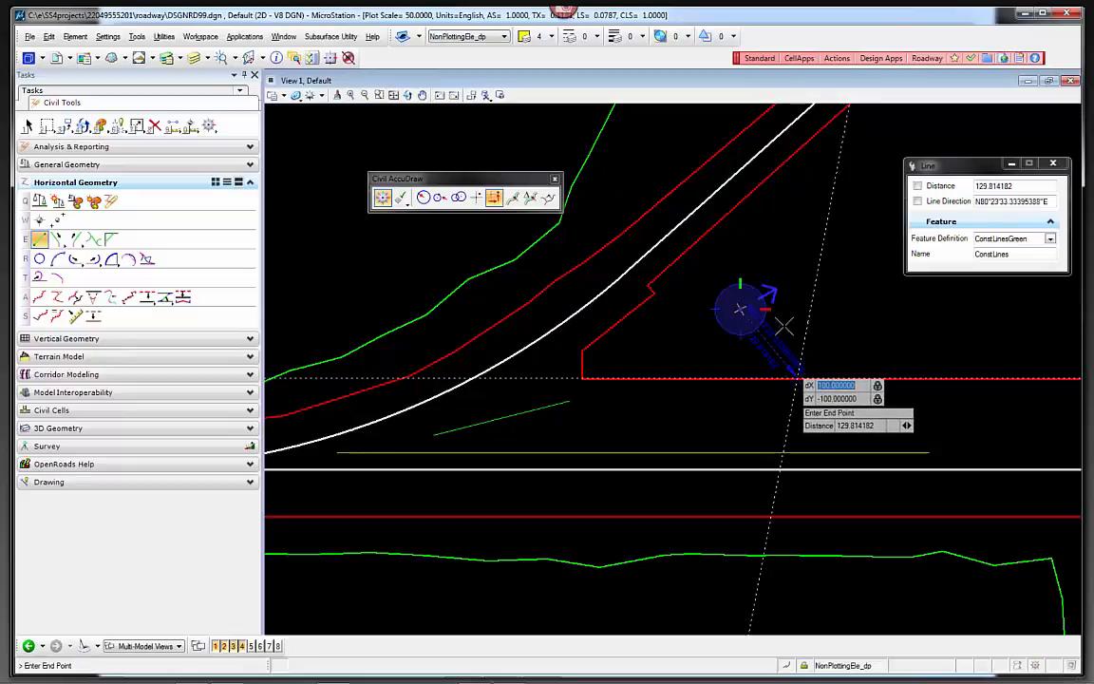
{"action": "left_click", "coordinate": [815, 356]}
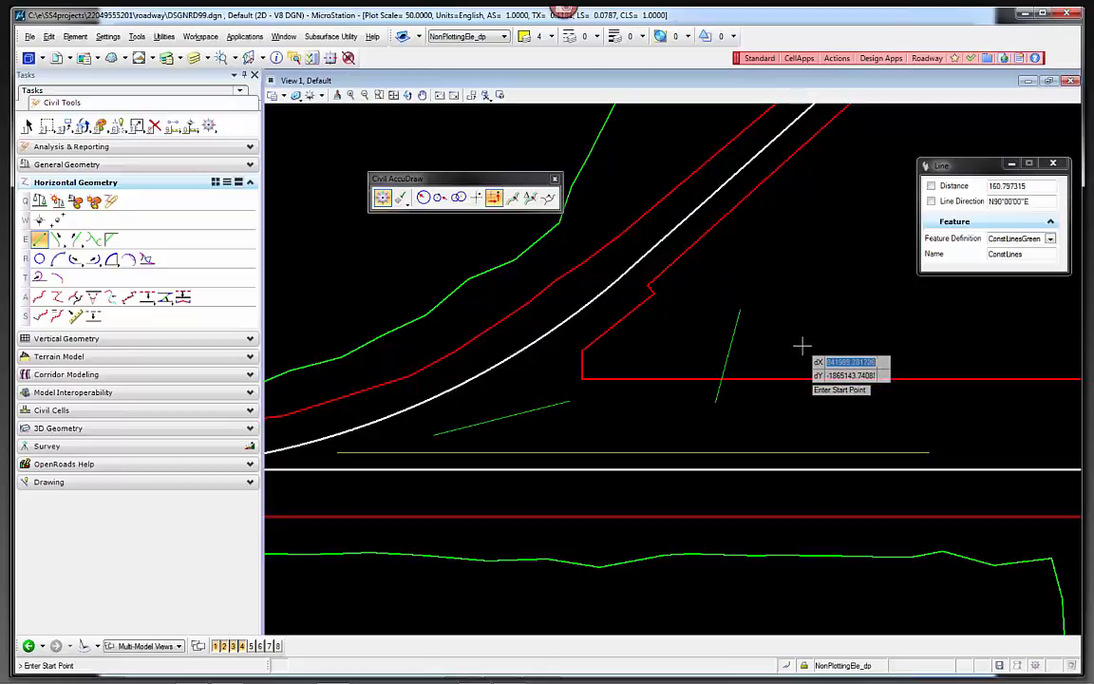
{"action": "left_click", "coordinate": [777, 329]}
{"action": "right_click", "coordinate": [777, 329]}
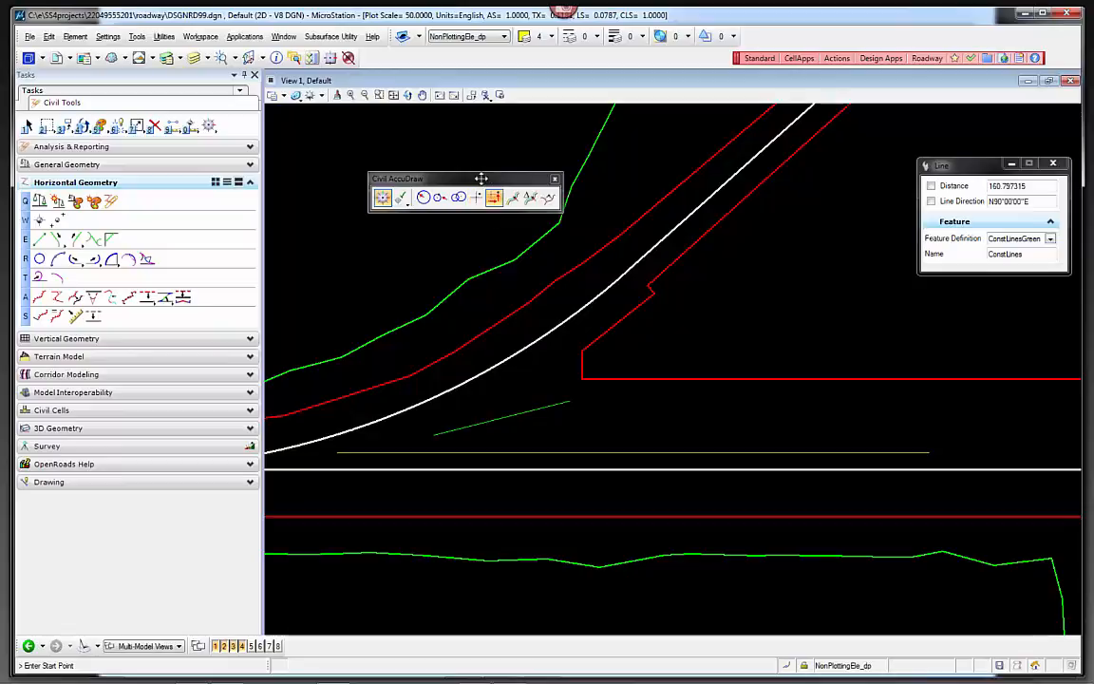
Step: Restart the Line command in Station-Offset mode and set the white curved road centerline as the reference element
{"action": "left_click_drag", "start_coordinate": [479, 177], "coordinate": [505, 174]}
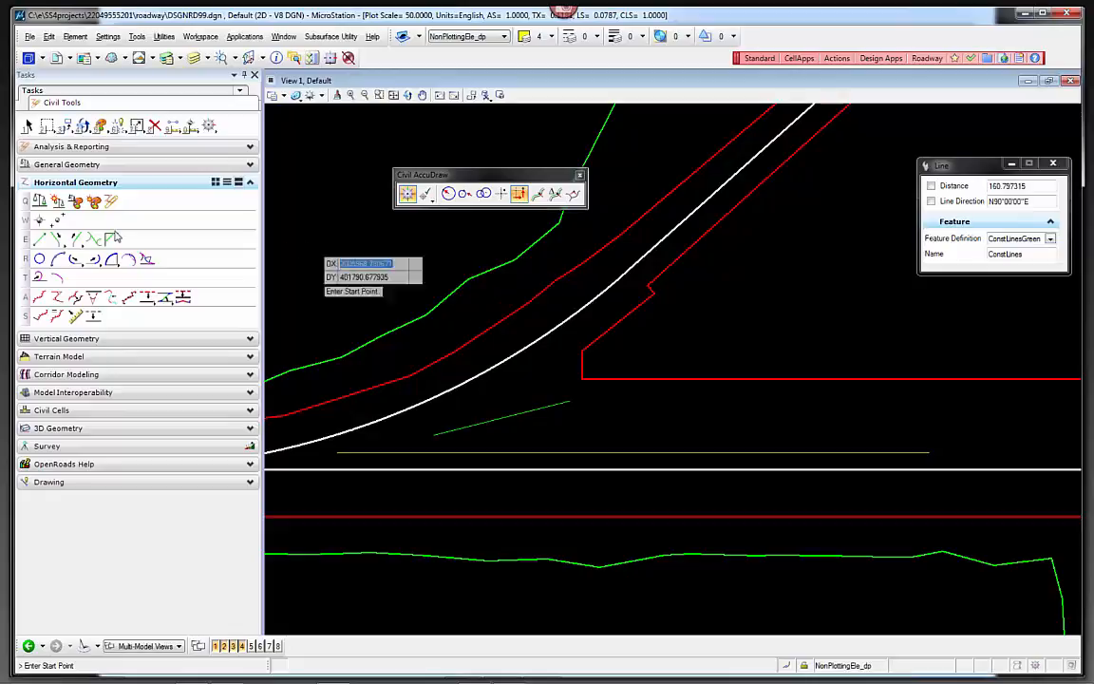
{"action": "left_click", "coordinate": [39, 239]}
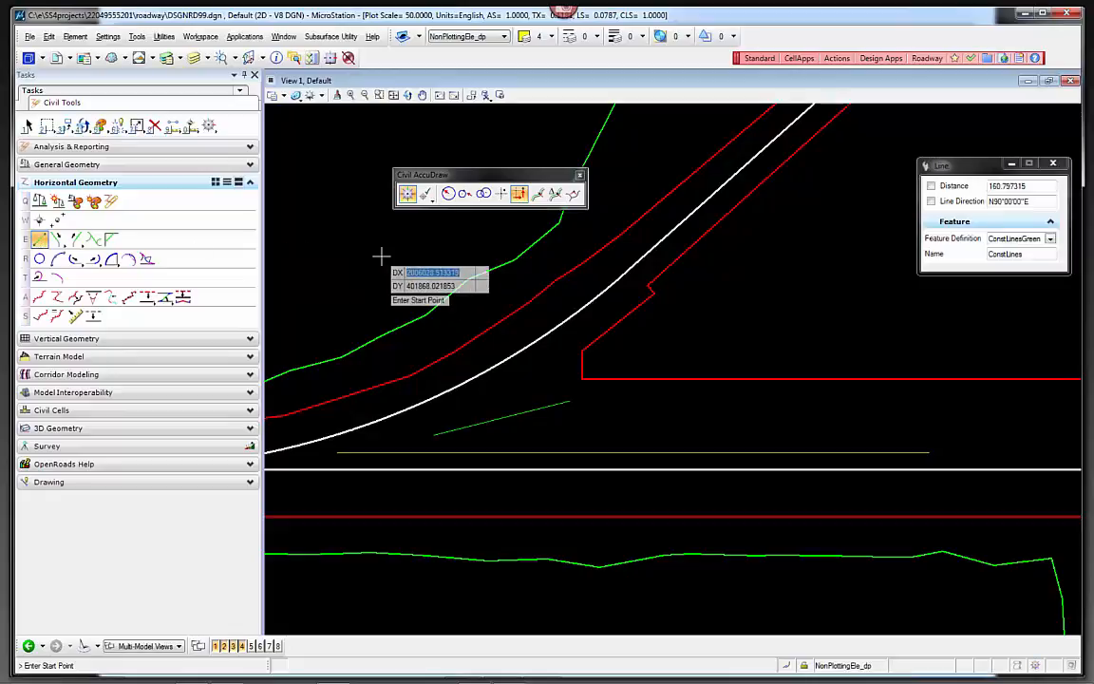
{"action": "left_click", "coordinate": [539, 194]}
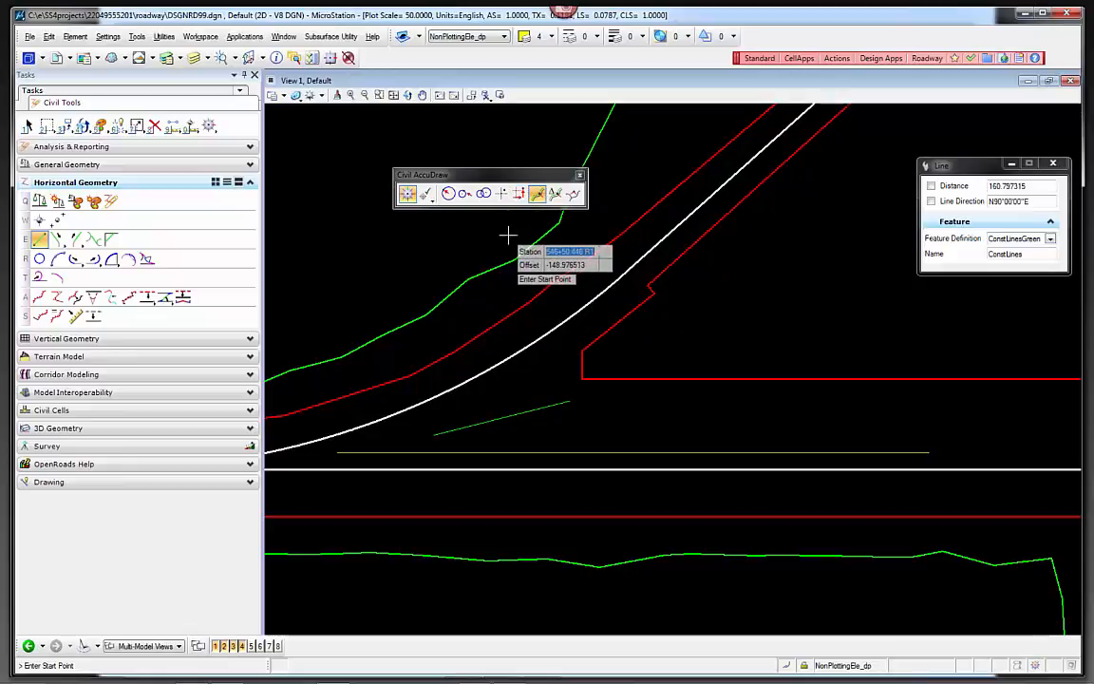
{"action": "key", "text": "Return"}
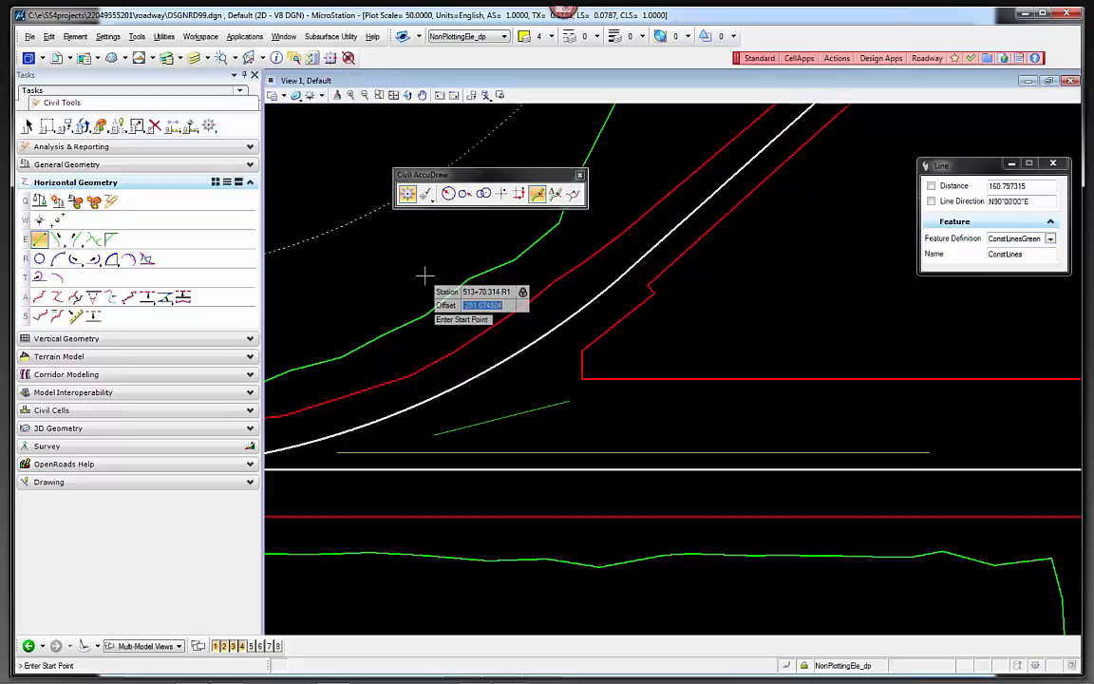
{"action": "key", "text": "Tab"}
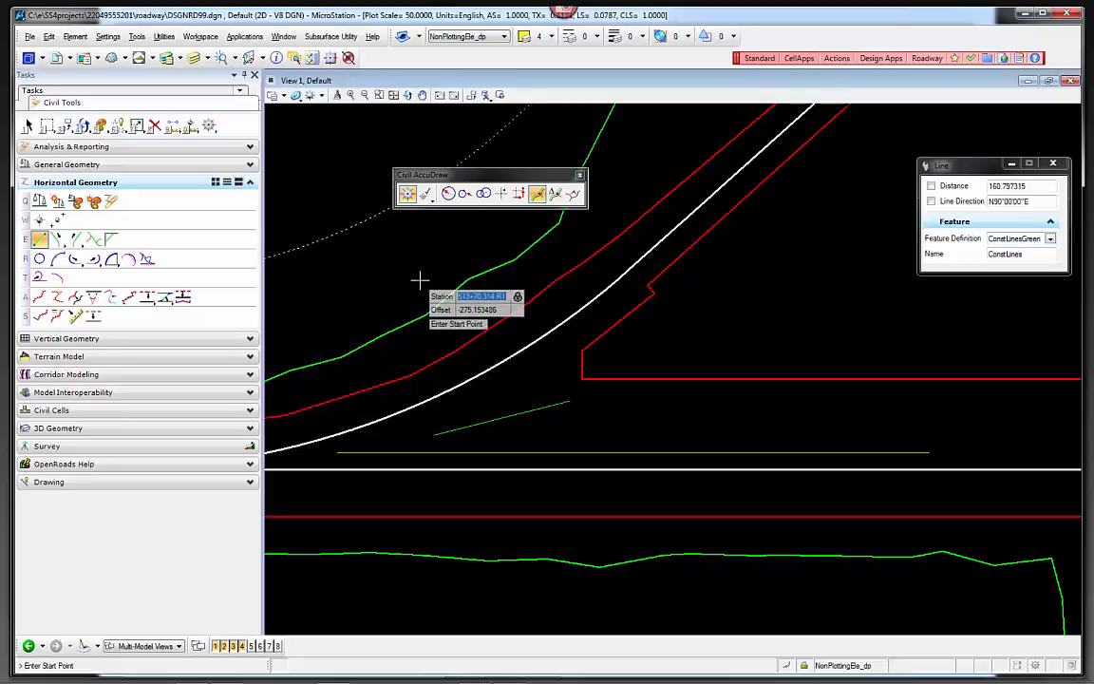
{"action": "type", "text": "0"}
{"action": "key", "text": "Tab"}
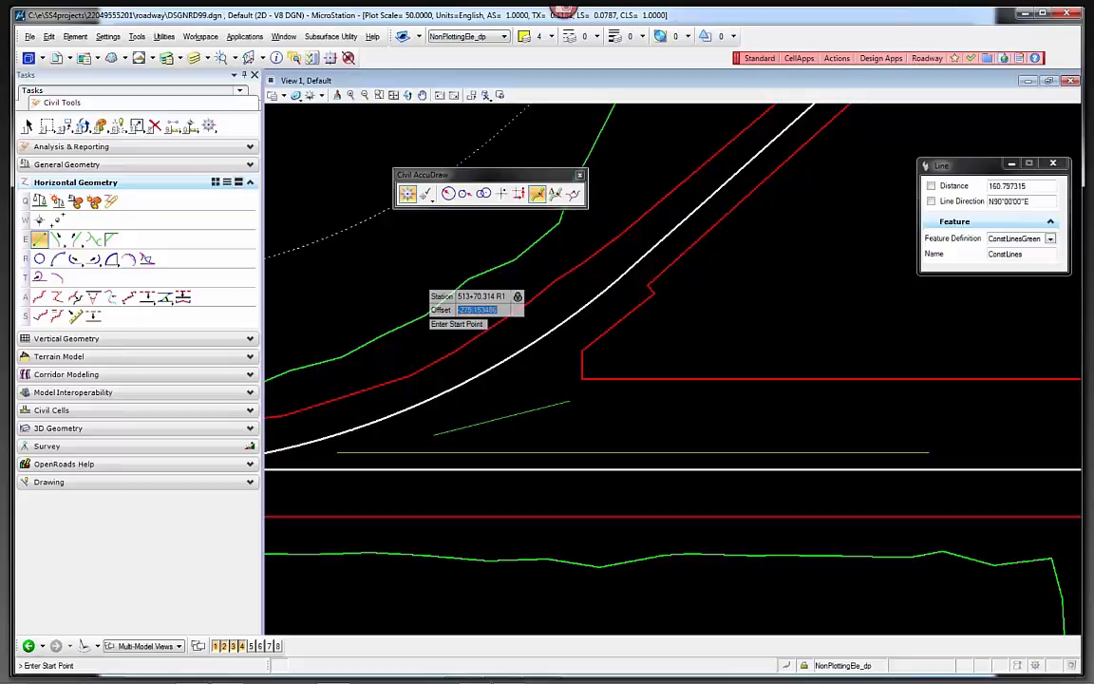
{"action": "key", "text": "o"}
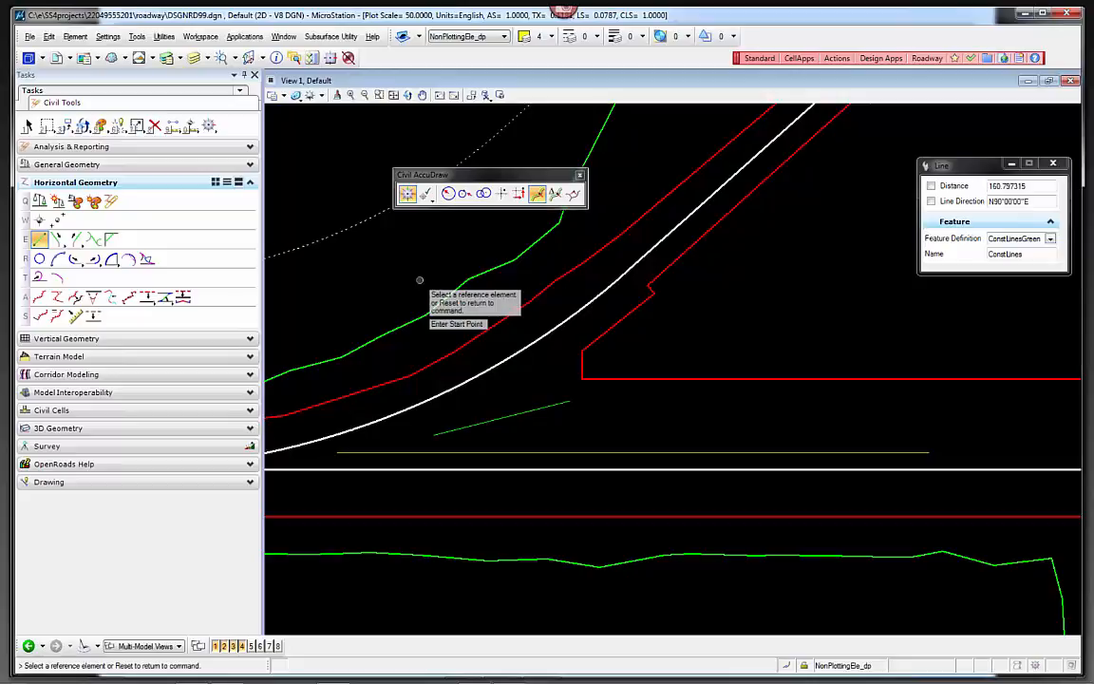
{"action": "left_click", "coordinate": [512, 356]}
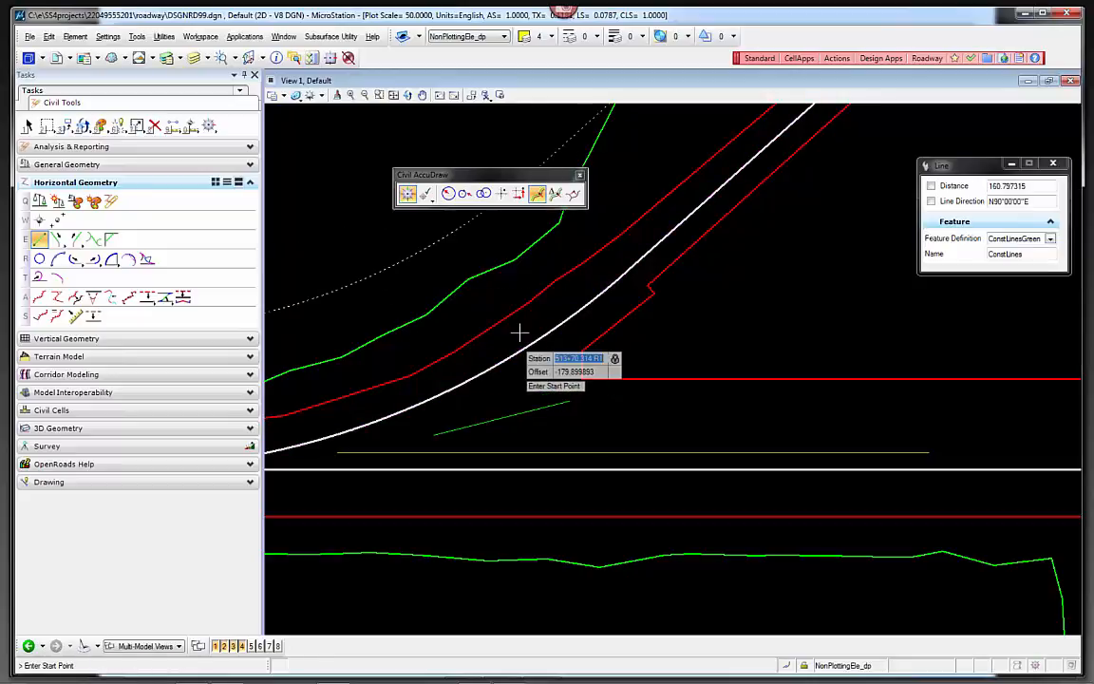
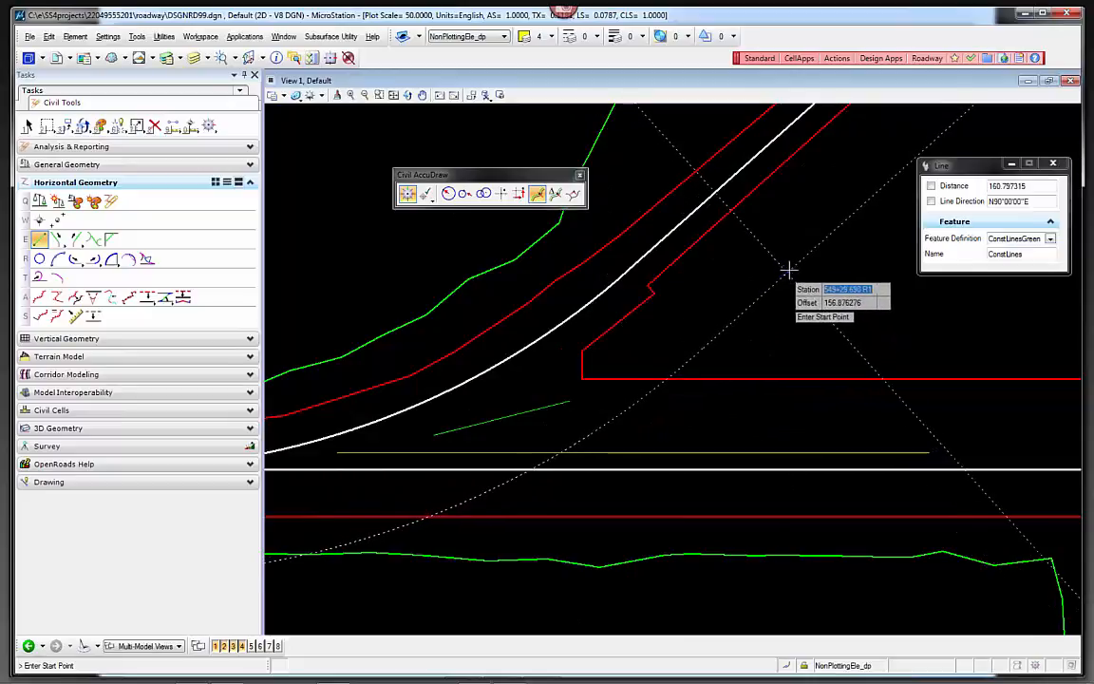
Step: Place the line's start point at station 550+00 with an offset of 20 from the reference alignment
{"action": "scroll", "coordinate": [717, 306], "scroll_direction": "down", "scroll_amount": 3}
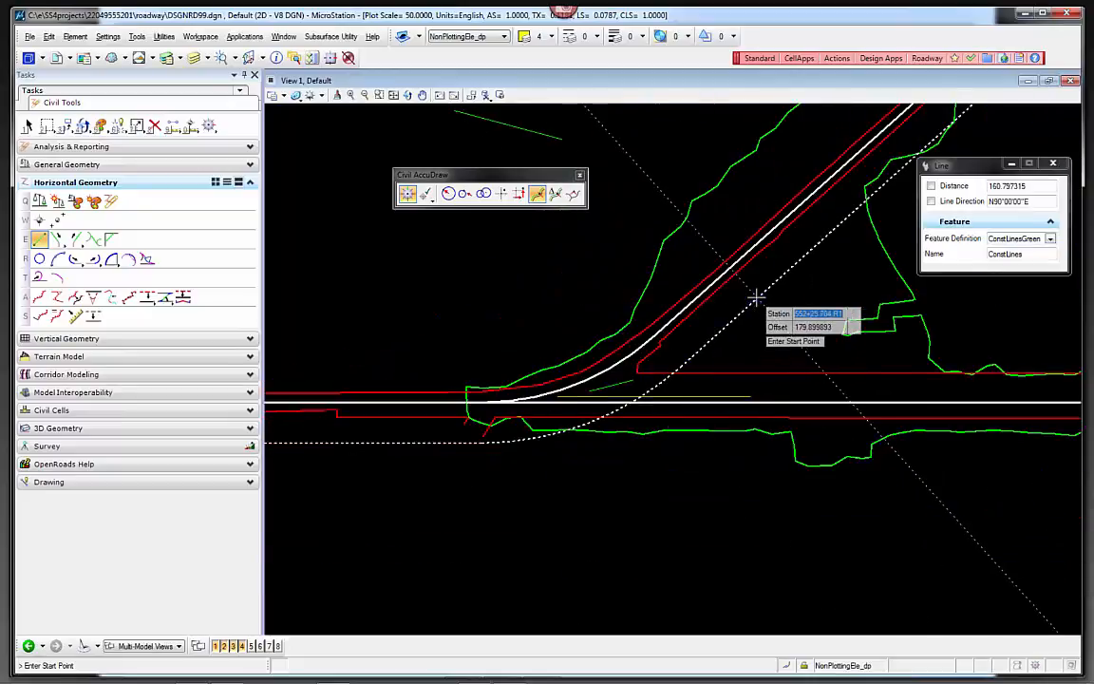
{"action": "type", "text": "55000"}
{"action": "key", "text": "Tab"}
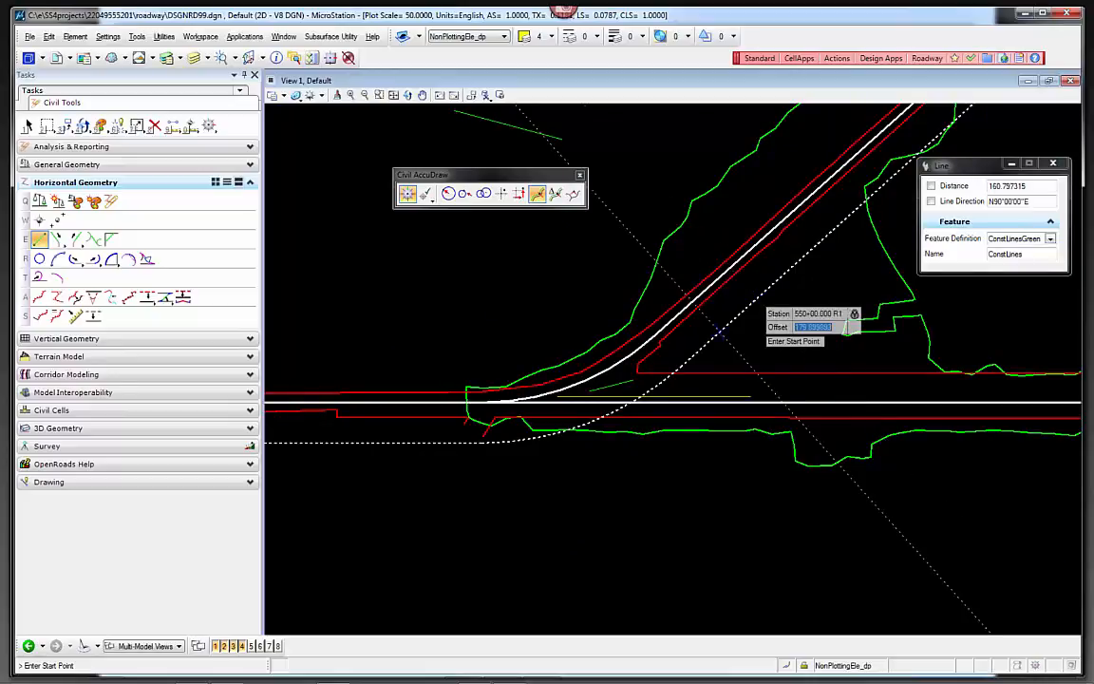
{"action": "type", "text": "20"}
{"action": "key", "text": "Tab"}
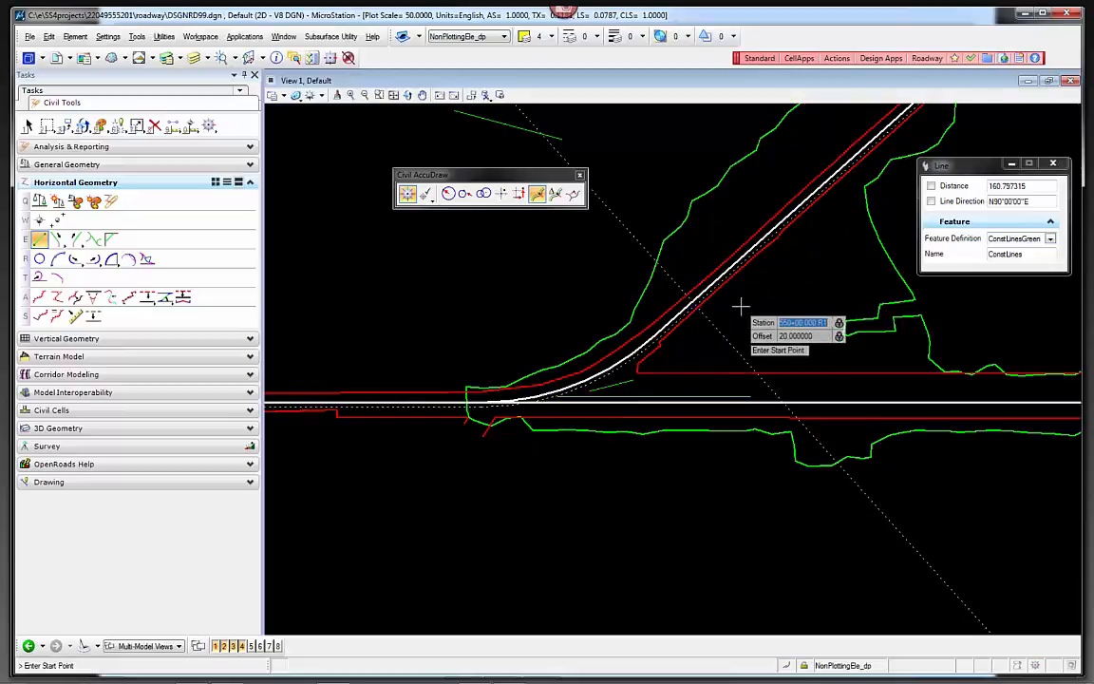
{"action": "scroll", "coordinate": [696, 314], "scroll_direction": "up", "scroll_amount": 2}
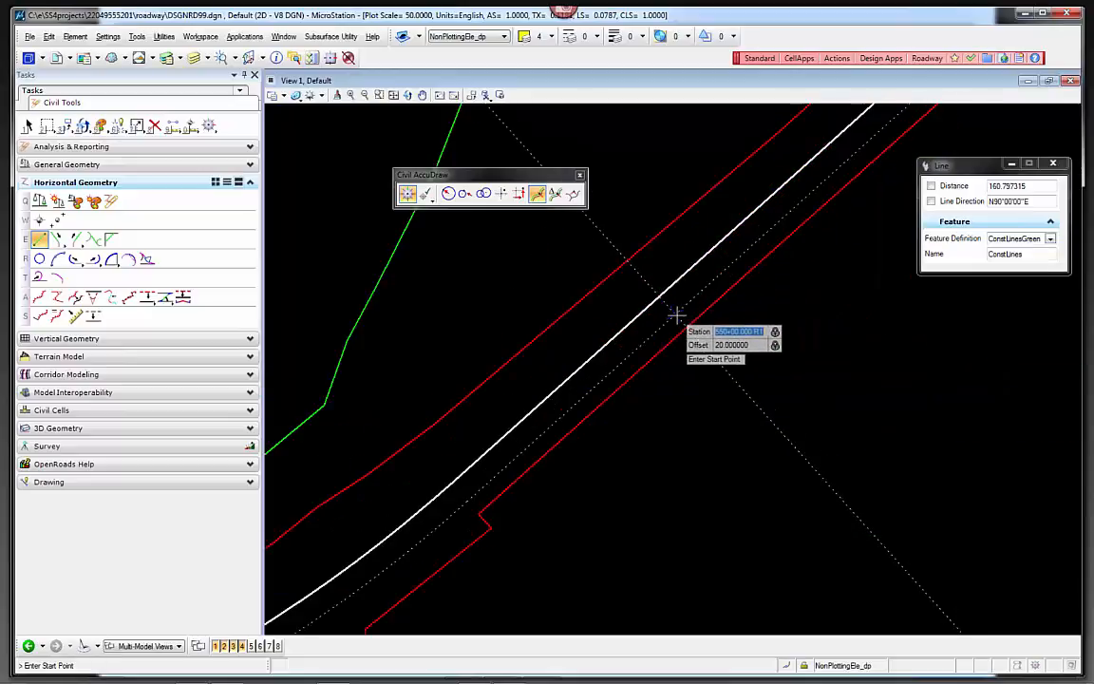
{"action": "left_click", "coordinate": [677, 314]}
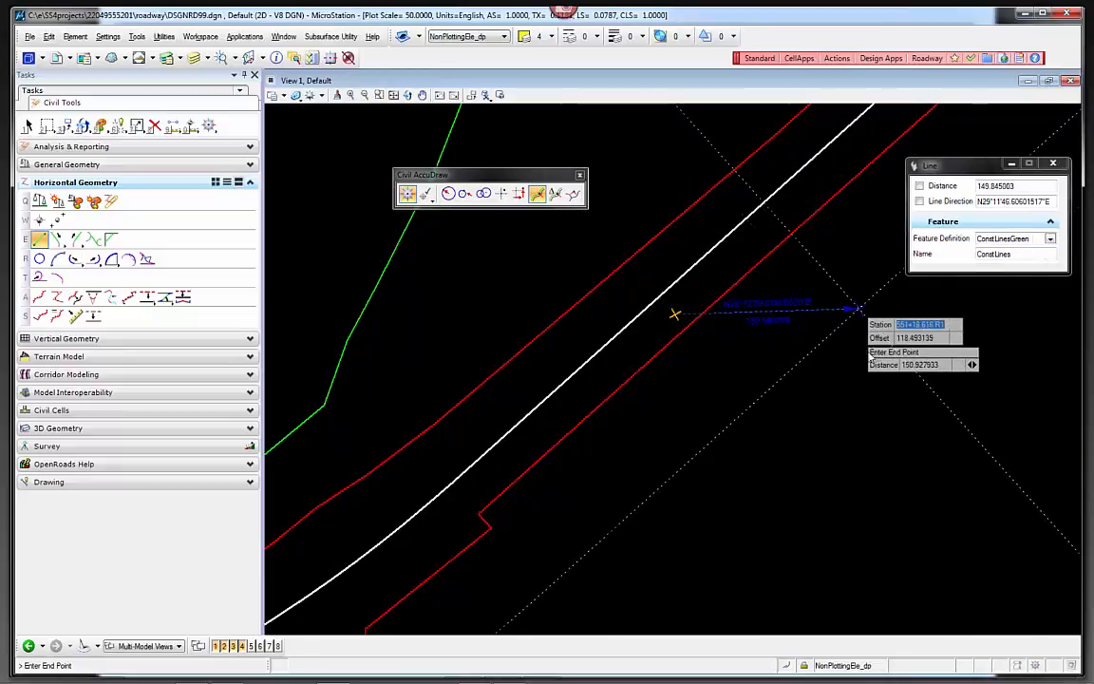
Step: Place the line's end point at station 552+00 with an offset of 20 from the reference alignment, and end the Line command
{"action": "scroll", "coordinate": [873, 390], "scroll_direction": "down", "scroll_amount": 2}
{"action": "scroll", "coordinate": [874, 390], "scroll_direction": "down", "scroll_amount": 2}
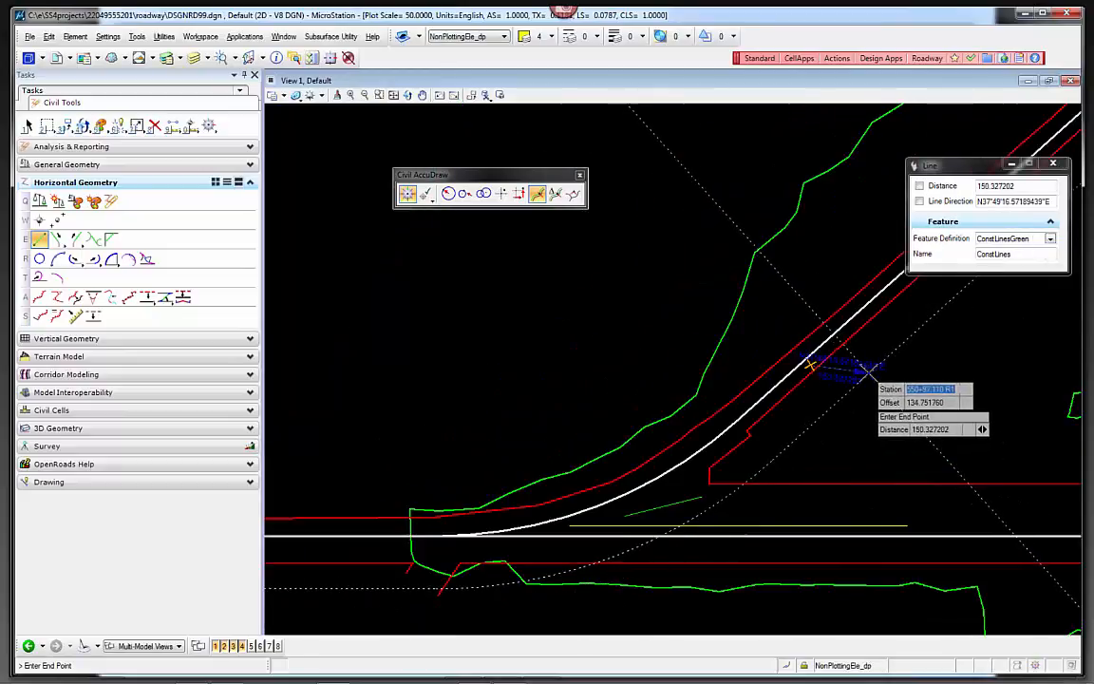
{"action": "type", "text": "55200"}
{"action": "key", "text": "Tab"}
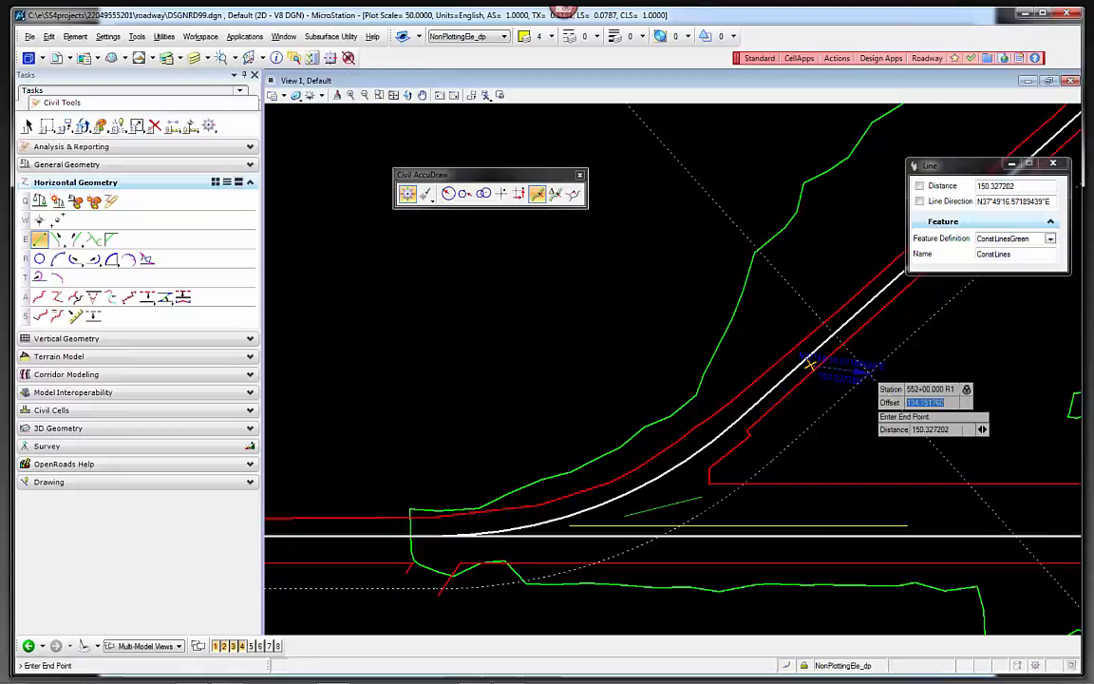
{"action": "type", "text": "20"}
{"action": "key", "text": "Tab"}
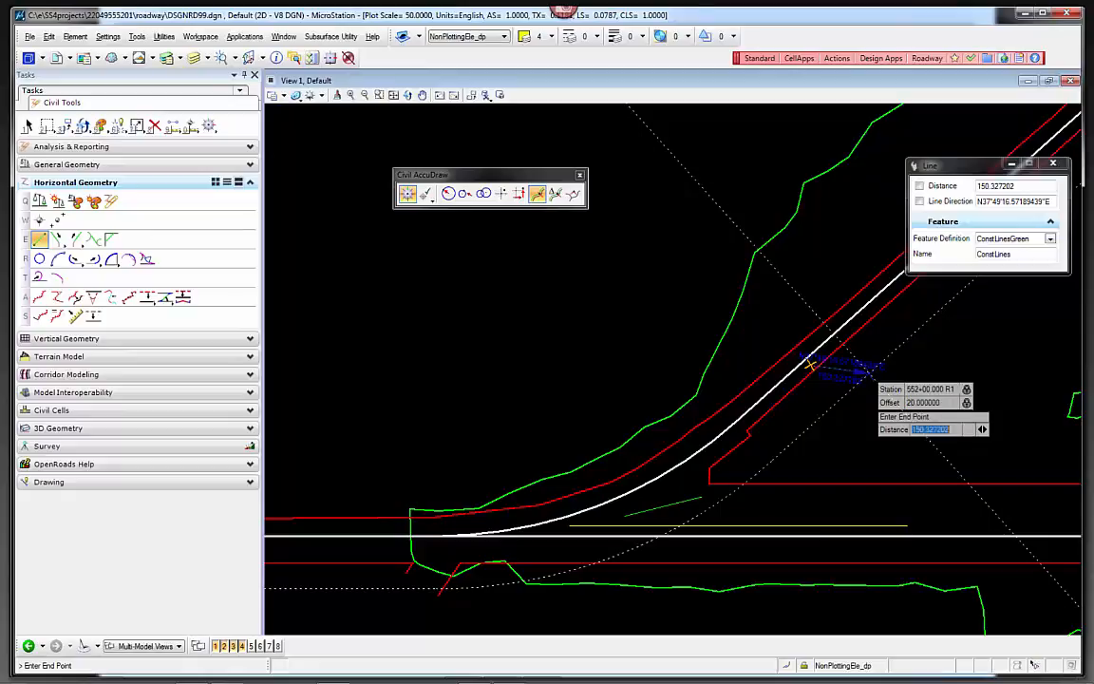
{"action": "left_click", "coordinate": [883, 341]}
{"action": "key", "text": "Escape"}
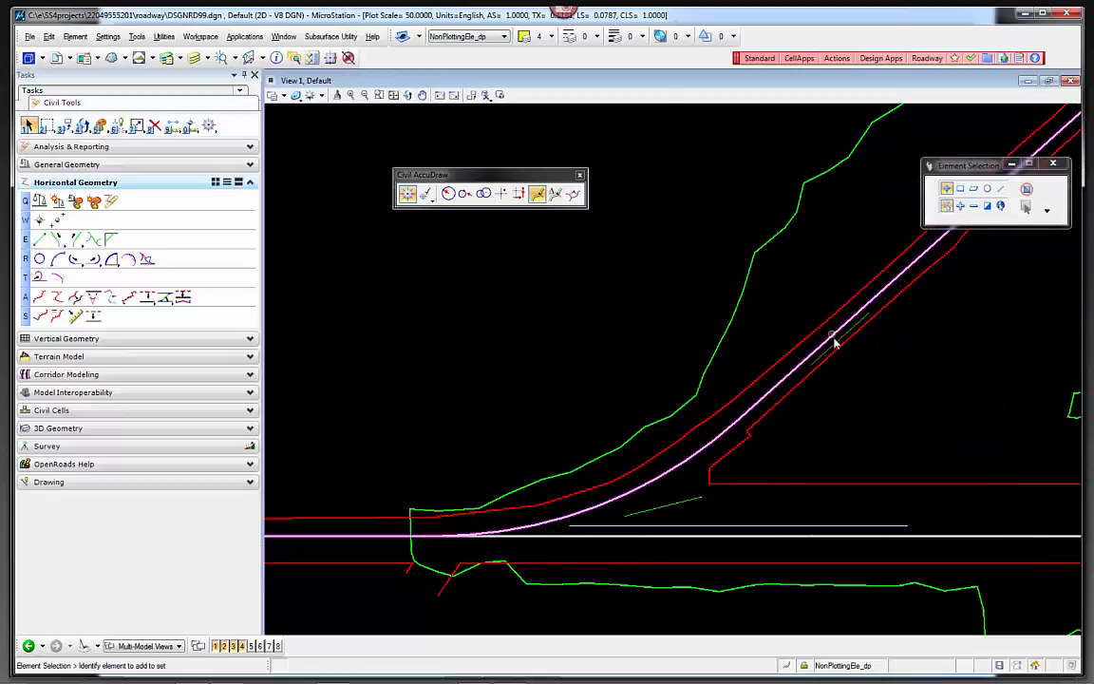
Step: Select the new construction line beside the centerline to show its manipulators close up
{"action": "scroll", "coordinate": [841, 342], "scroll_direction": "up", "scroll_amount": 2}
{"action": "left_click", "coordinate": [842, 348]}
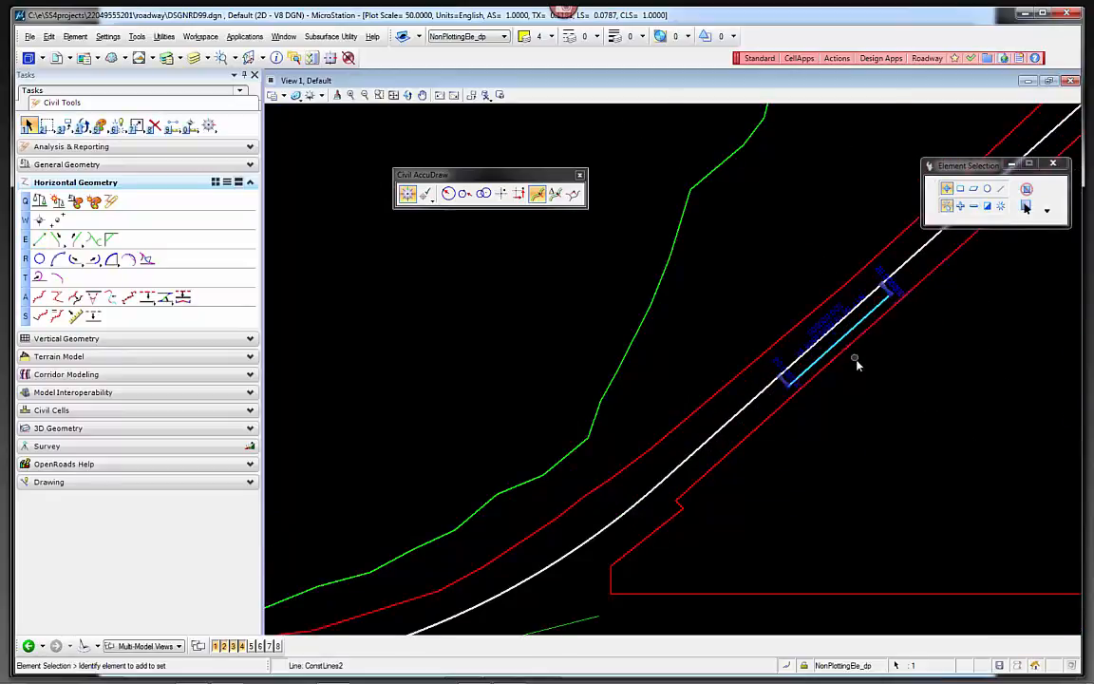
{"action": "scroll", "coordinate": [855, 363], "scroll_direction": "up", "scroll_amount": 1}
{"action": "middle_click_drag", "start_coordinate": [858, 363], "coordinate": [583, 487]}
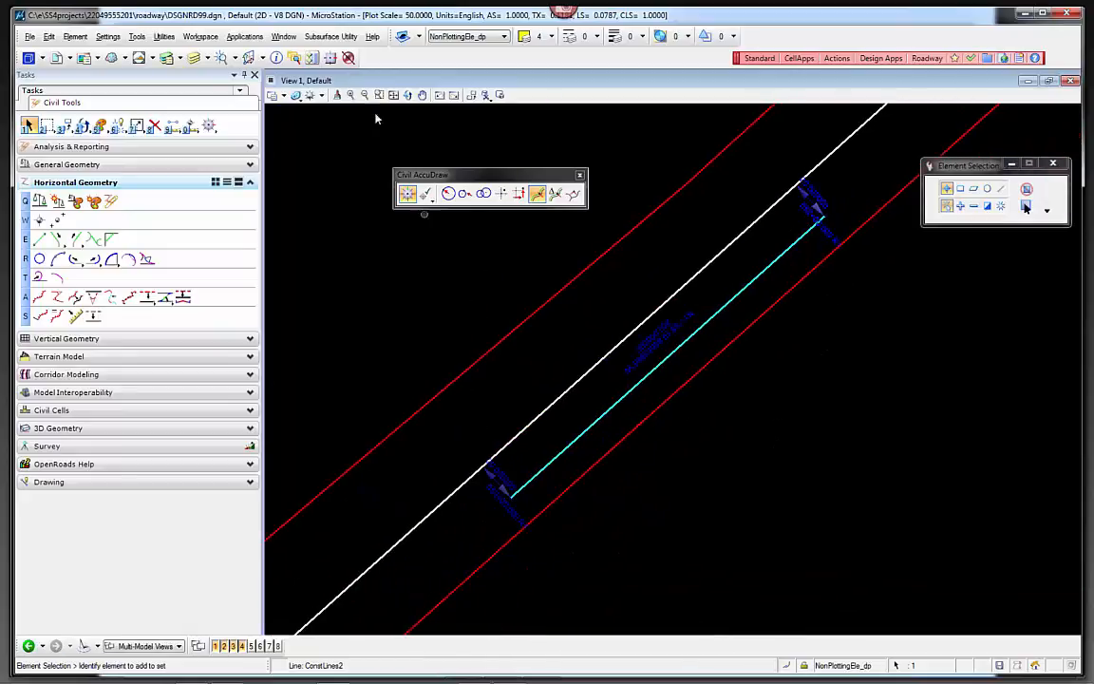
Step: Set the normal manipulator color to light yellow (255,255,128) in the civil view preferences
{"action": "left_click", "coordinate": [207, 38]}
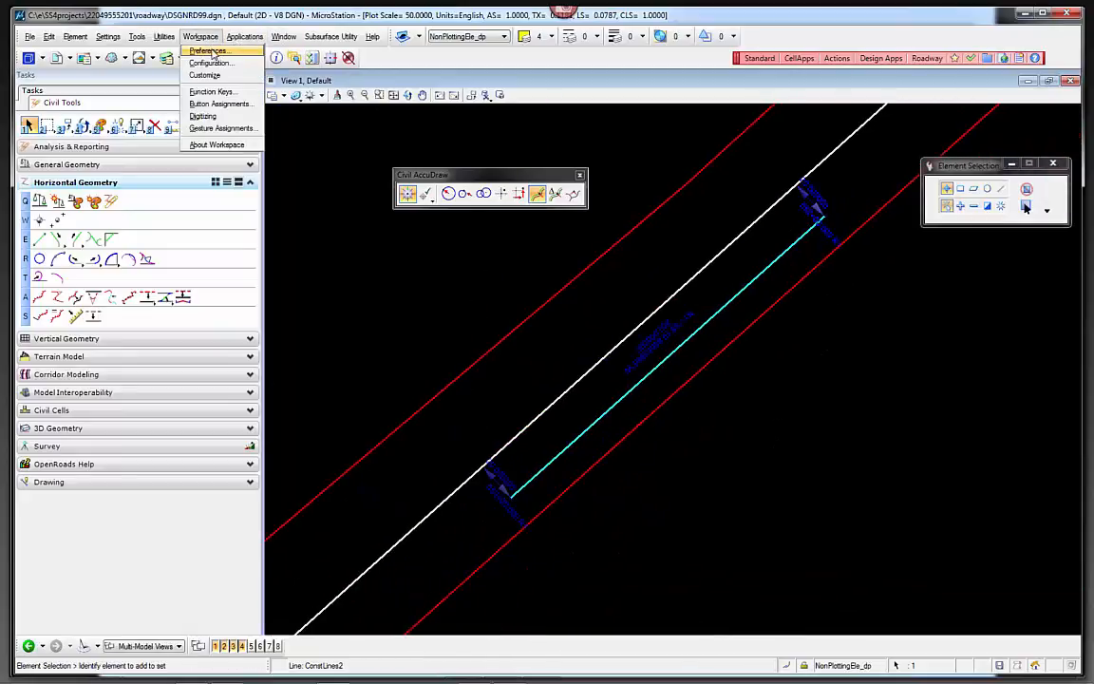
{"action": "left_click", "coordinate": [209, 50]}
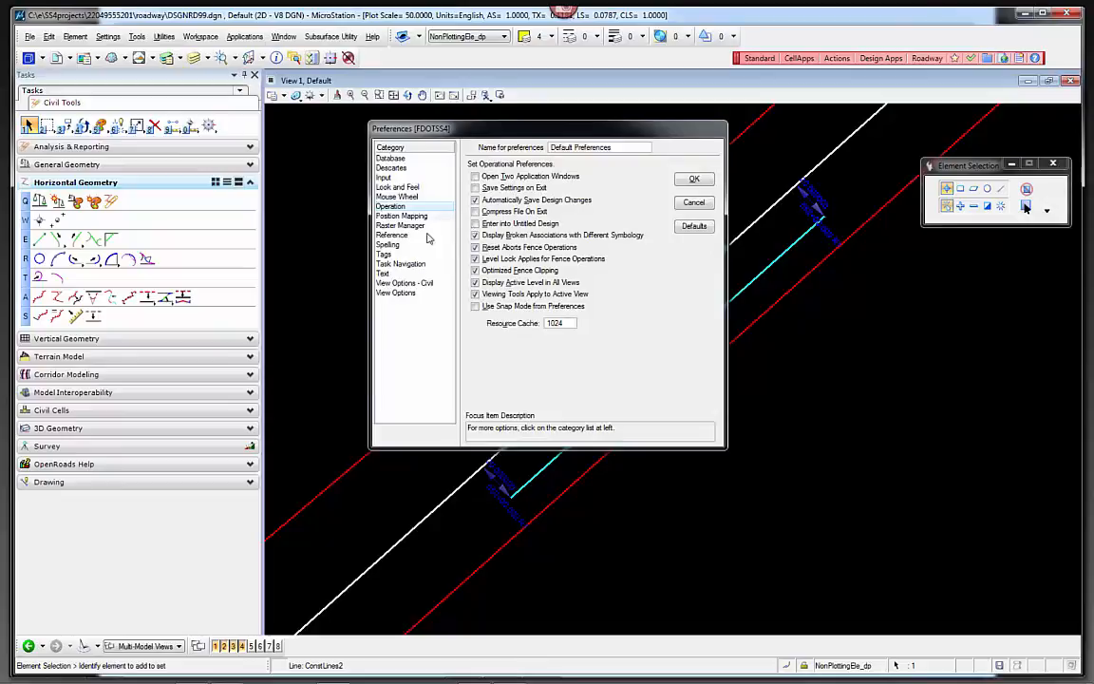
{"action": "left_click", "coordinate": [404, 283]}
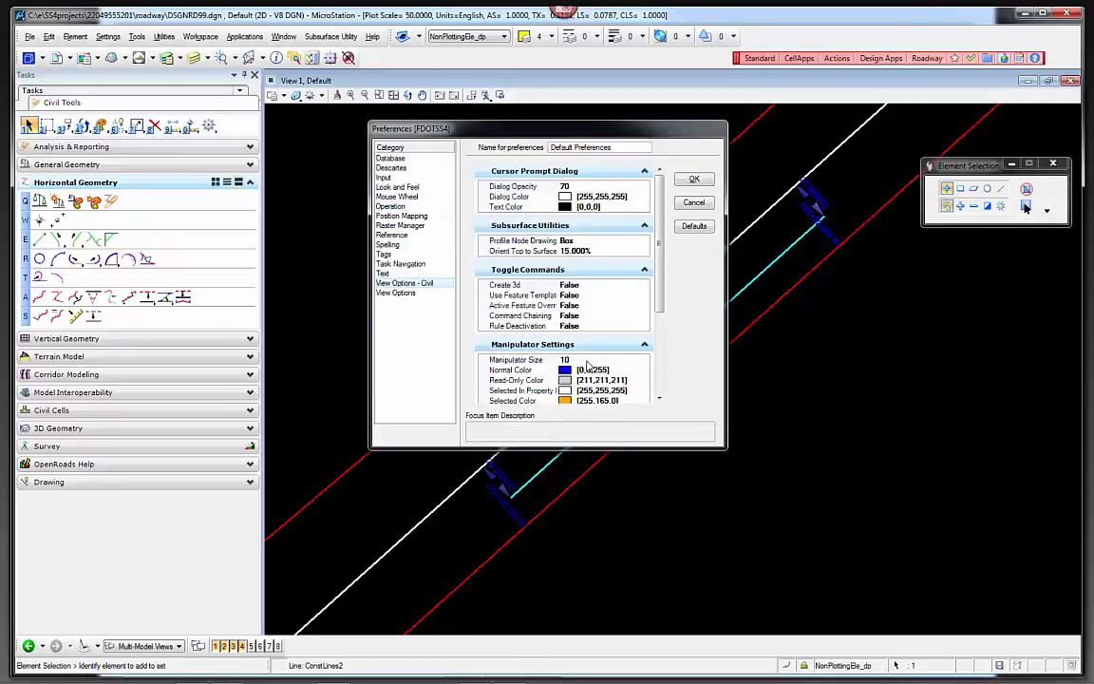
{"action": "left_click", "coordinate": [600, 372]}
{"action": "left_click", "coordinate": [644, 372]}
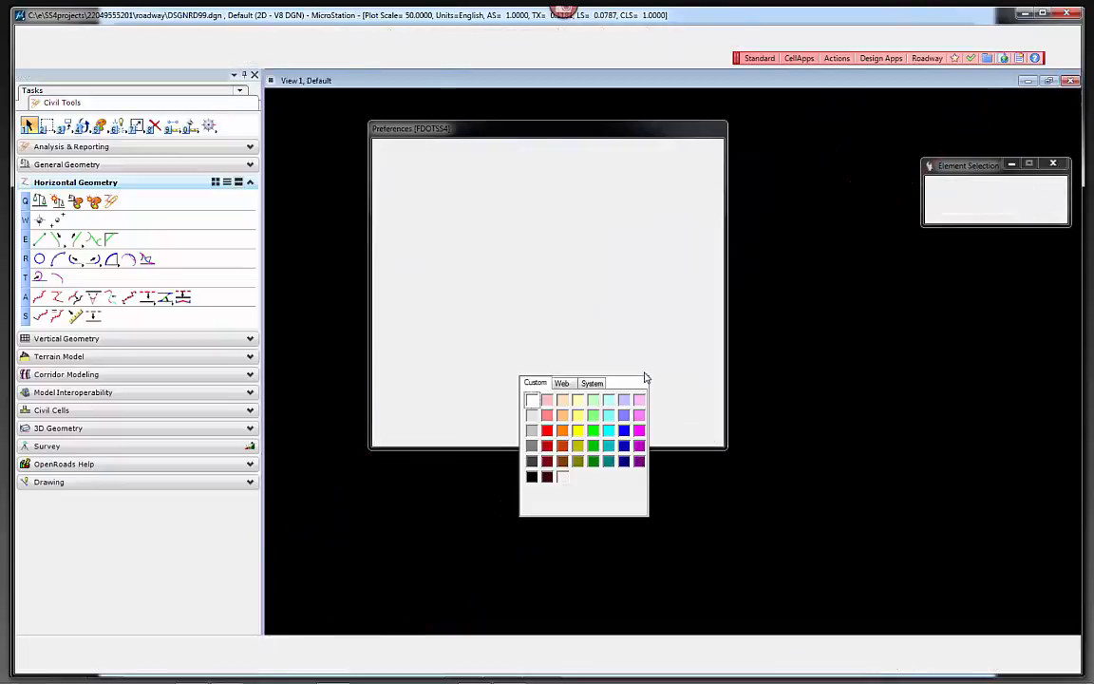
{"action": "left_click", "coordinate": [579, 416]}
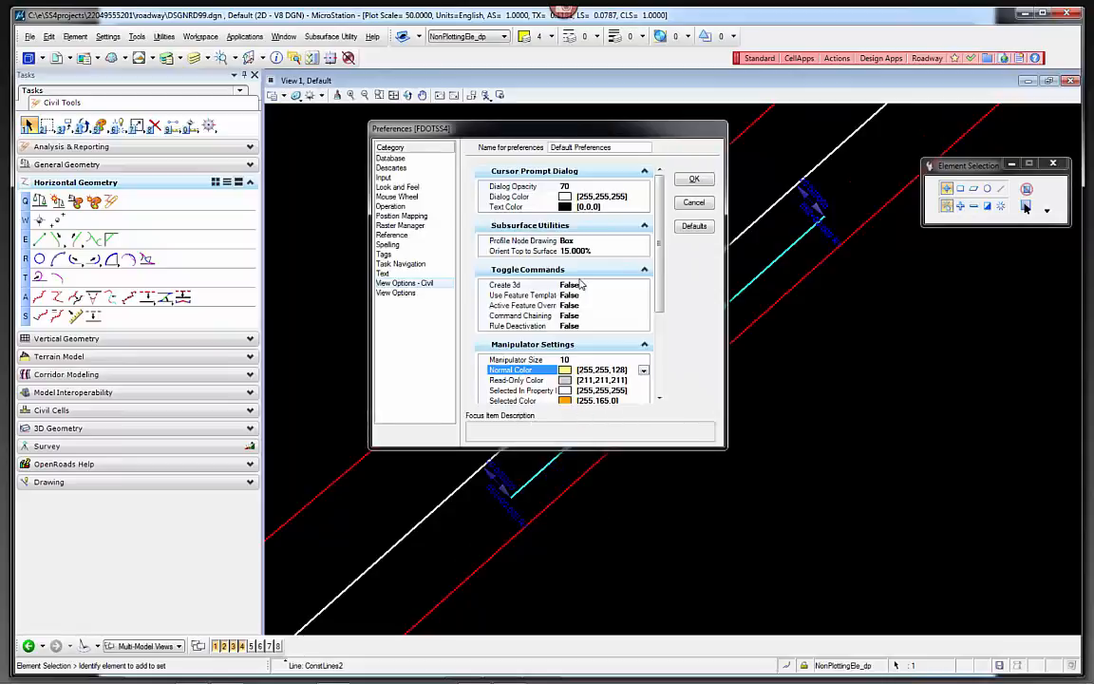
Step: Set the manipulator size to 12 and apply the preferences to the selected line
{"action": "left_click", "coordinate": [585, 360]}
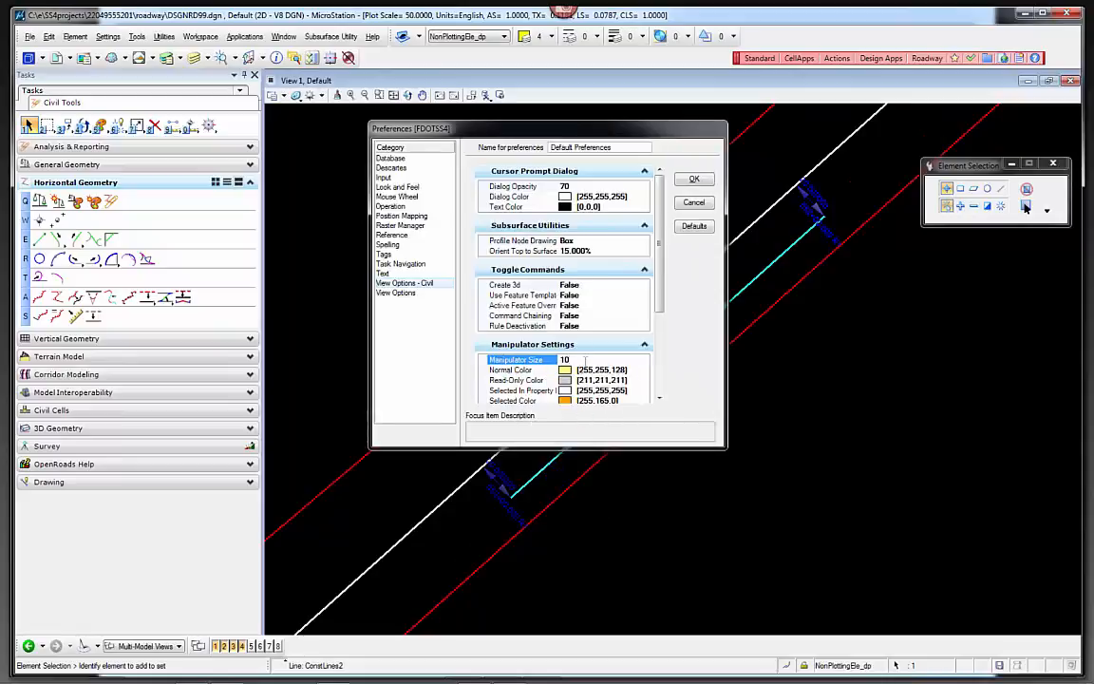
{"action": "type", "text": "2"}
{"action": "key", "text": "Return"}
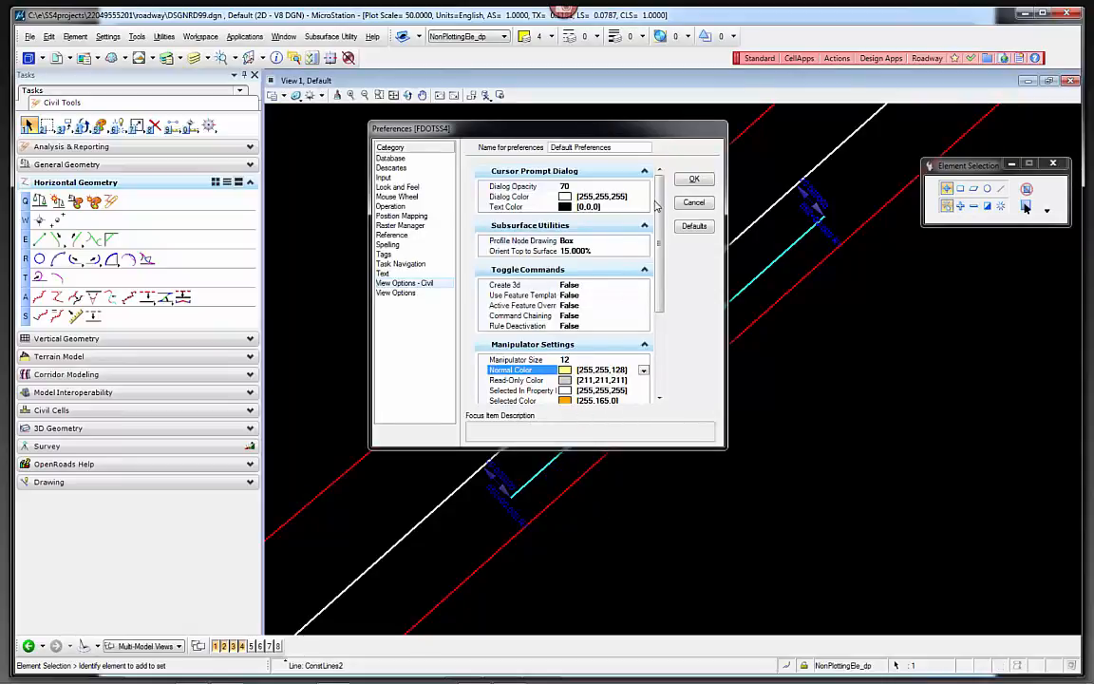
{"action": "left_click", "coordinate": [694, 178]}
{"action": "left_click", "coordinate": [760, 275]}
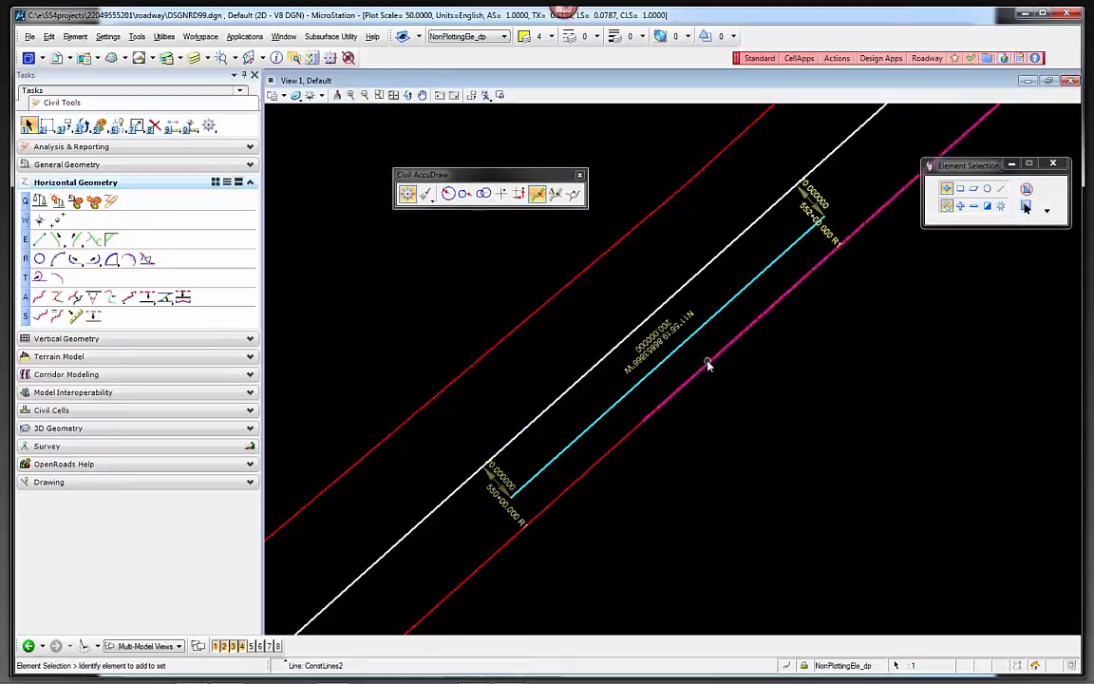
Step: Examine the station and offset manipulators at both ends of the construction line, and clear the selection
{"action": "left_click", "coordinate": [514, 518]}
{"action": "left_click", "coordinate": [480, 532]}
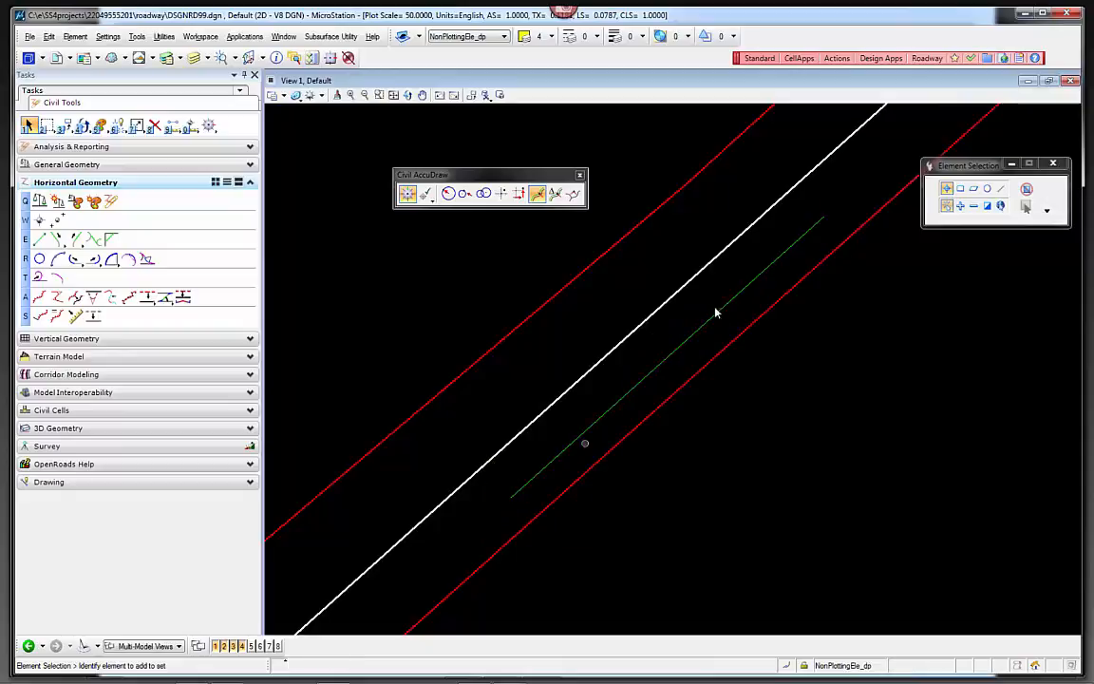
{"action": "left_click", "coordinate": [772, 268]}
{"action": "left_click", "coordinate": [832, 229]}
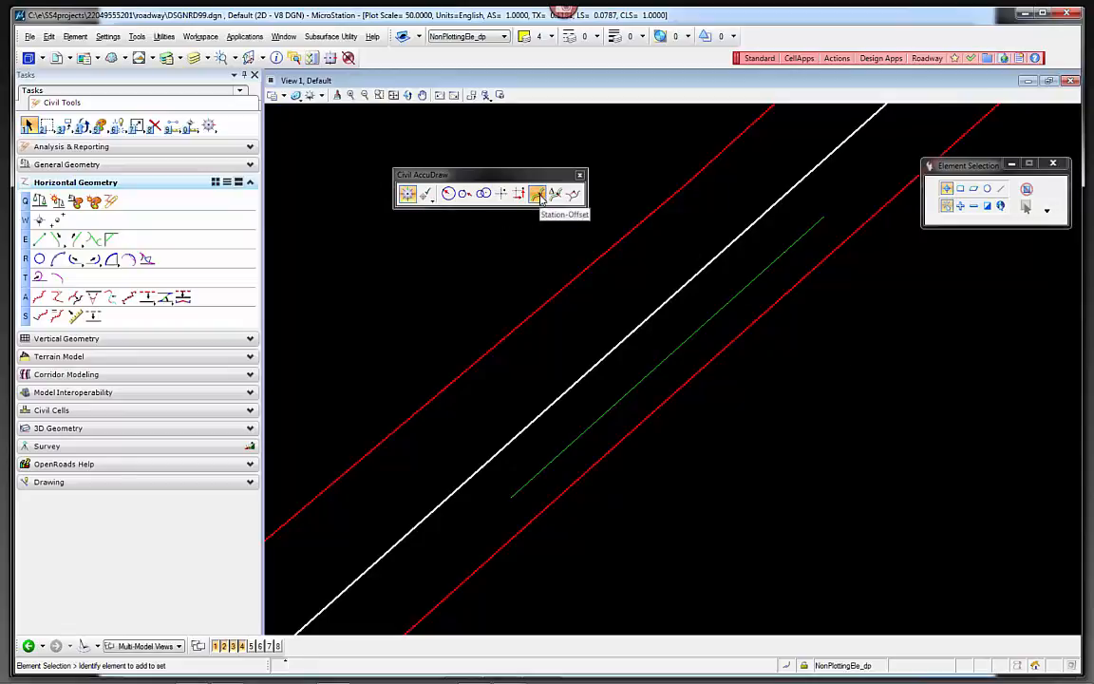
{"action": "left_click", "coordinate": [676, 352]}
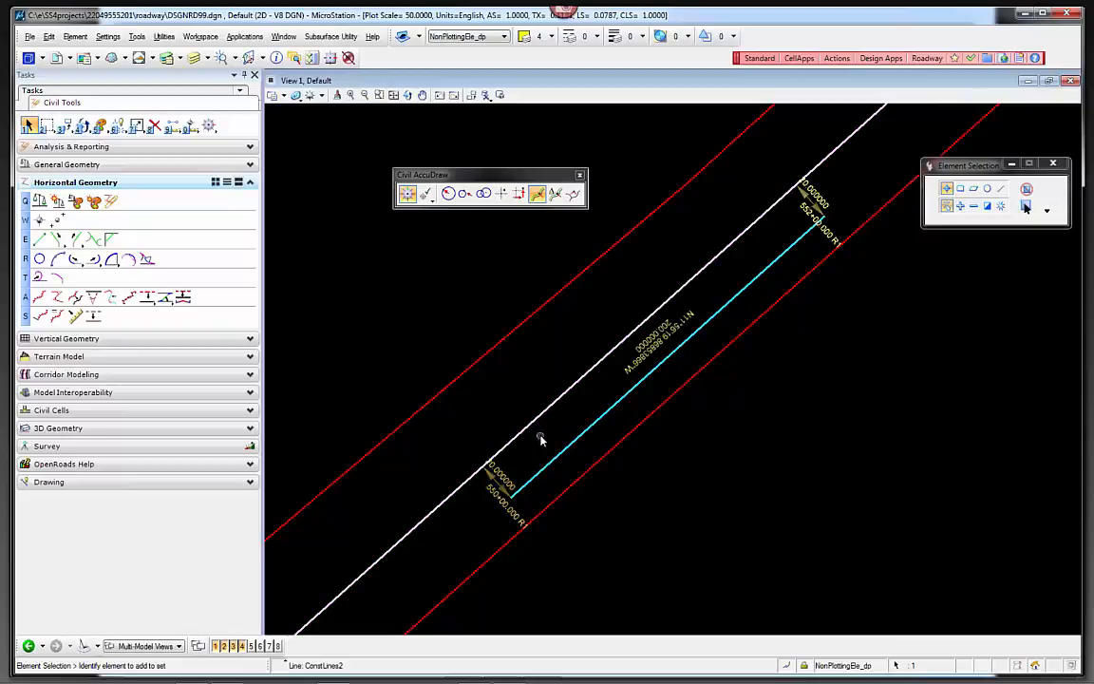
{"action": "left_click", "coordinate": [508, 378]}
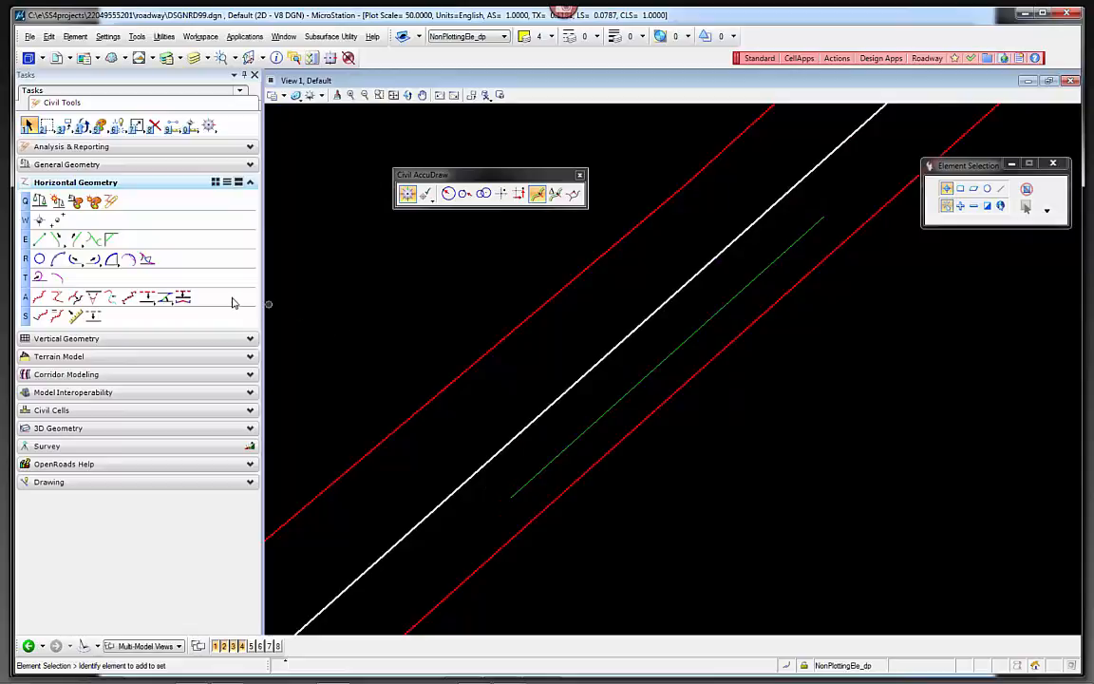
Step: Create a Single Offset Partial of the white centerline at -12 offset, opposite the construction line, with freely chosen start and end points
{"action": "left_click", "coordinate": [149, 301]}
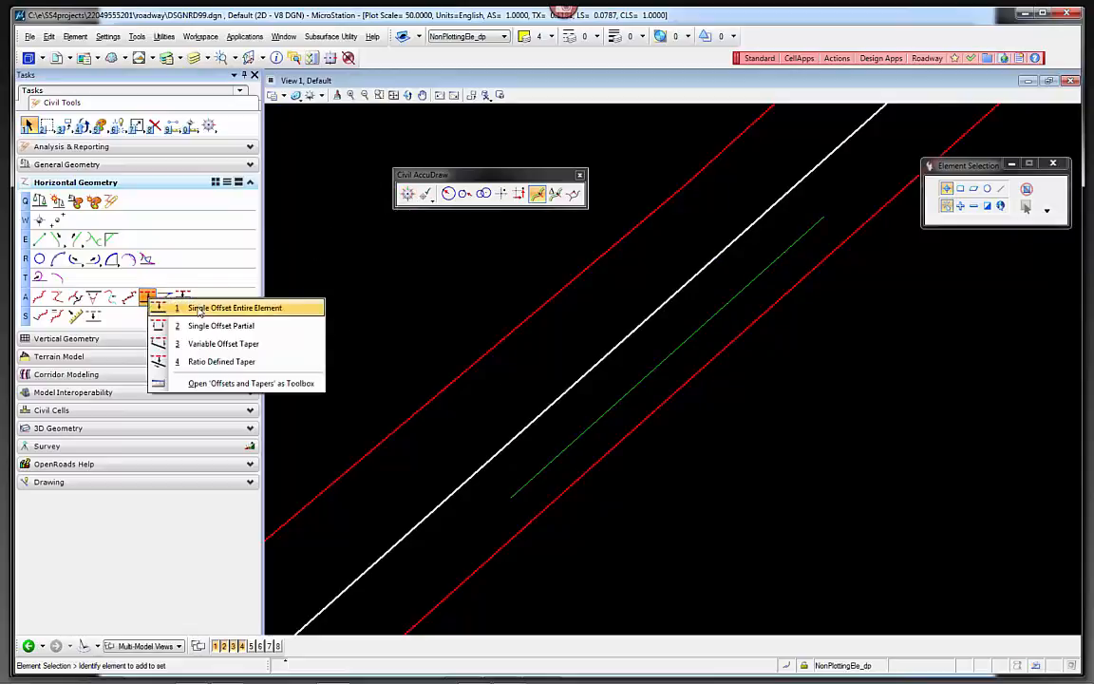
{"action": "left_click", "coordinate": [235, 327]}
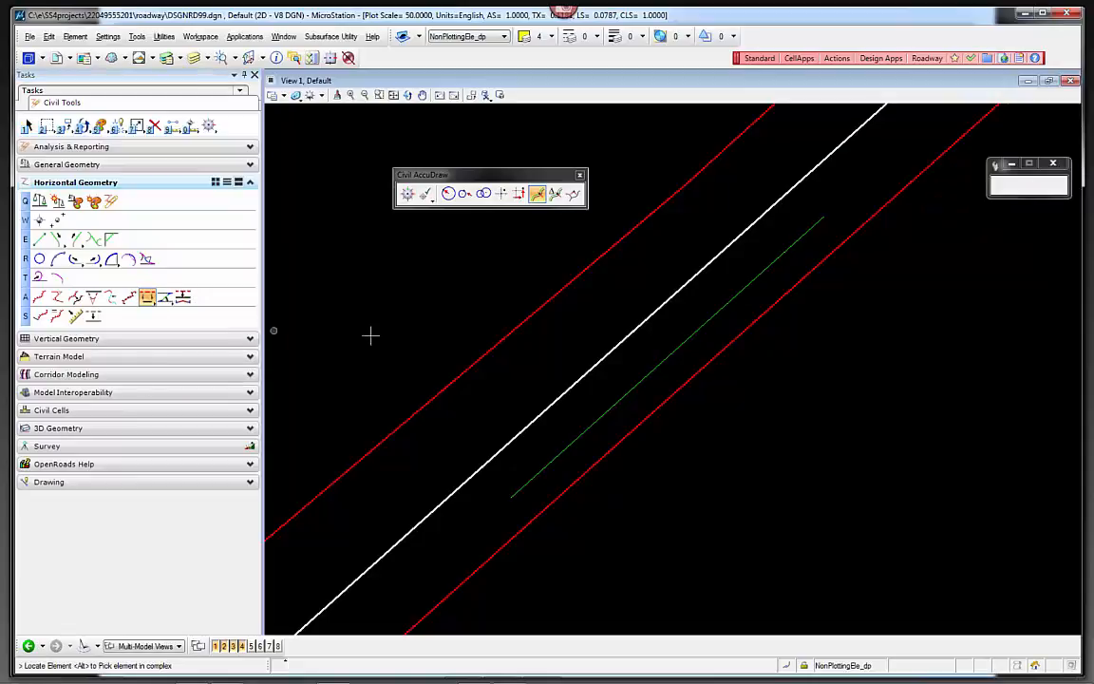
{"action": "left_click", "coordinate": [557, 400]}
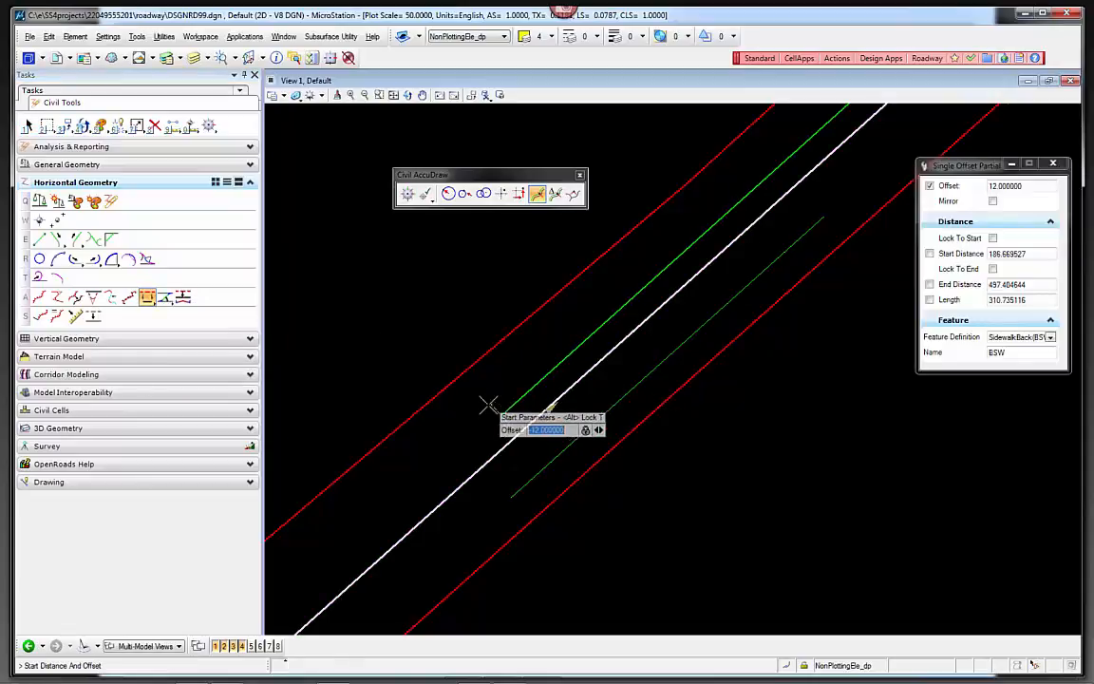
{"action": "left_click", "coordinate": [472, 416]}
{"action": "left_click", "coordinate": [706, 244]}
{"action": "left_click", "coordinate": [706, 249]}
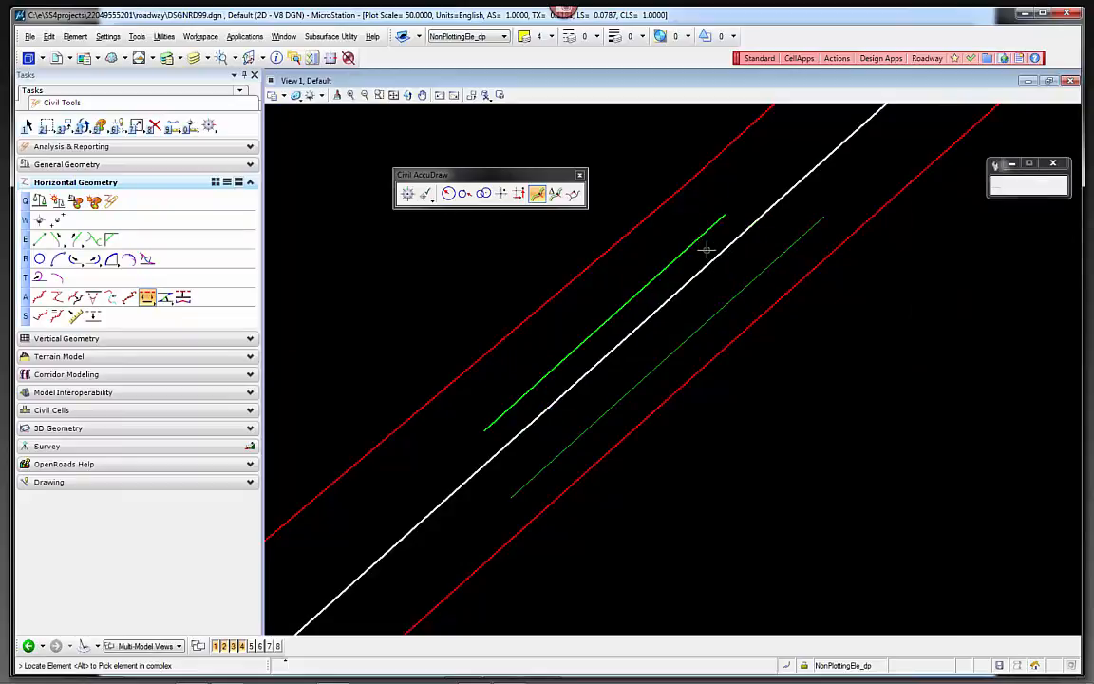
{"action": "right_click", "coordinate": [705, 249]}
Step: Compare the manipulators of the partial offset element with those of the construction line
{"action": "left_click", "coordinate": [656, 280]}
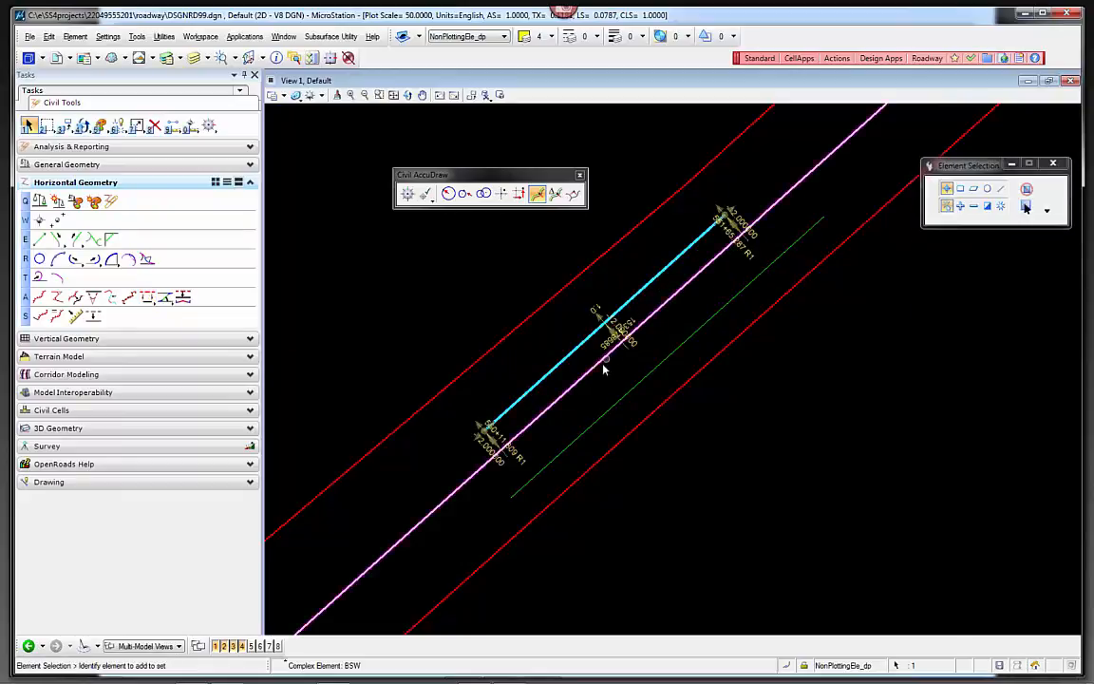
{"action": "left_click", "coordinate": [606, 418]}
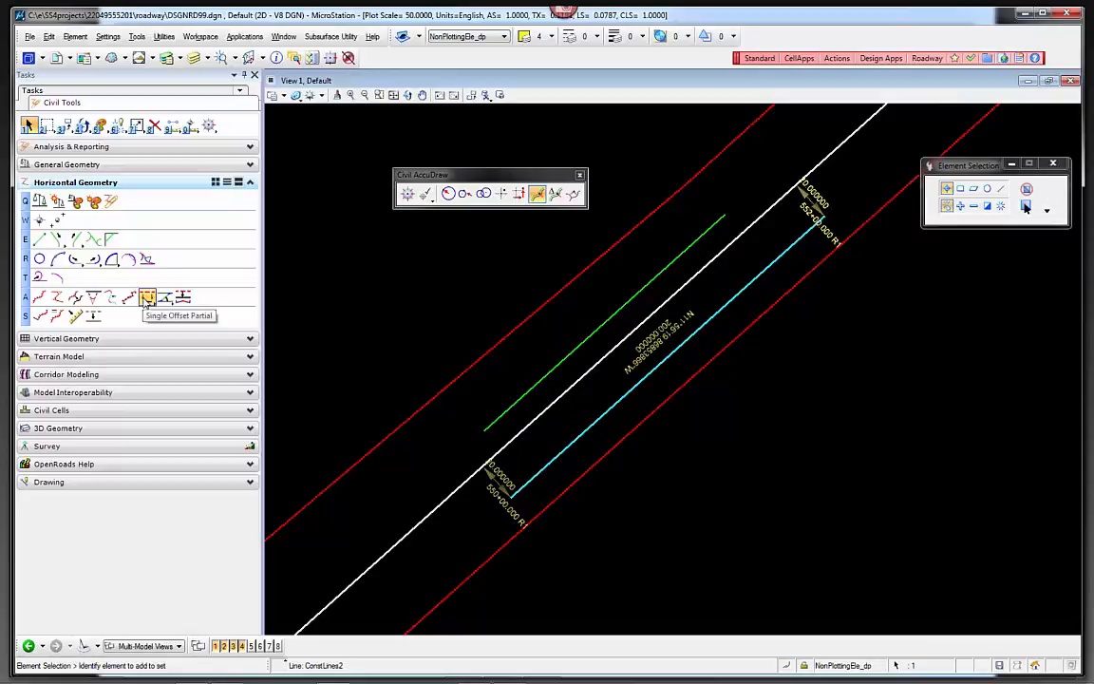
{"action": "left_click", "coordinate": [429, 316]}
{"action": "left_click", "coordinate": [547, 370]}
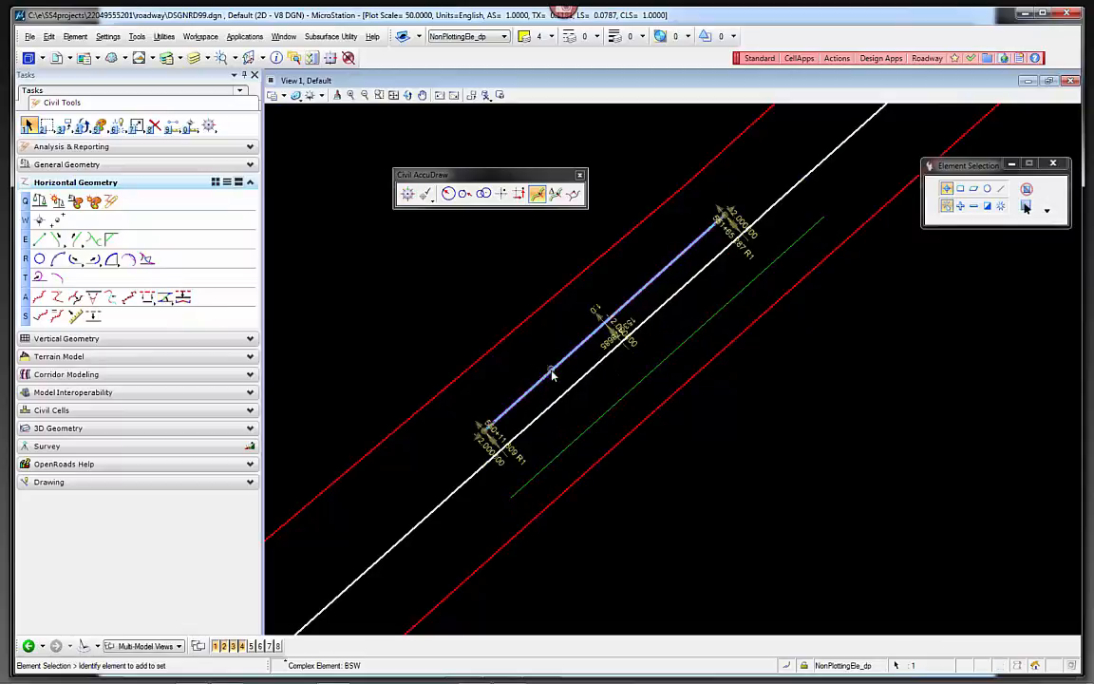
Step: Set the partial offset's start station to 550+00, and change its start offset to a larger negative value
{"action": "left_click", "coordinate": [484, 427]}
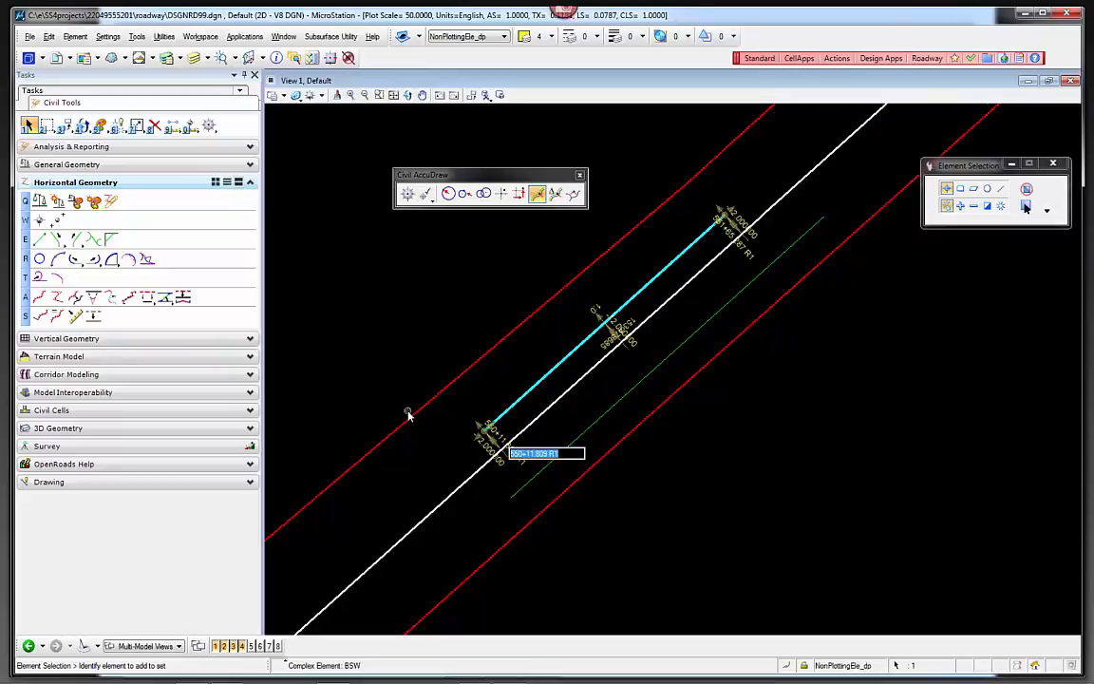
{"action": "type", "text": "55000"}
{"action": "key", "text": "Return"}
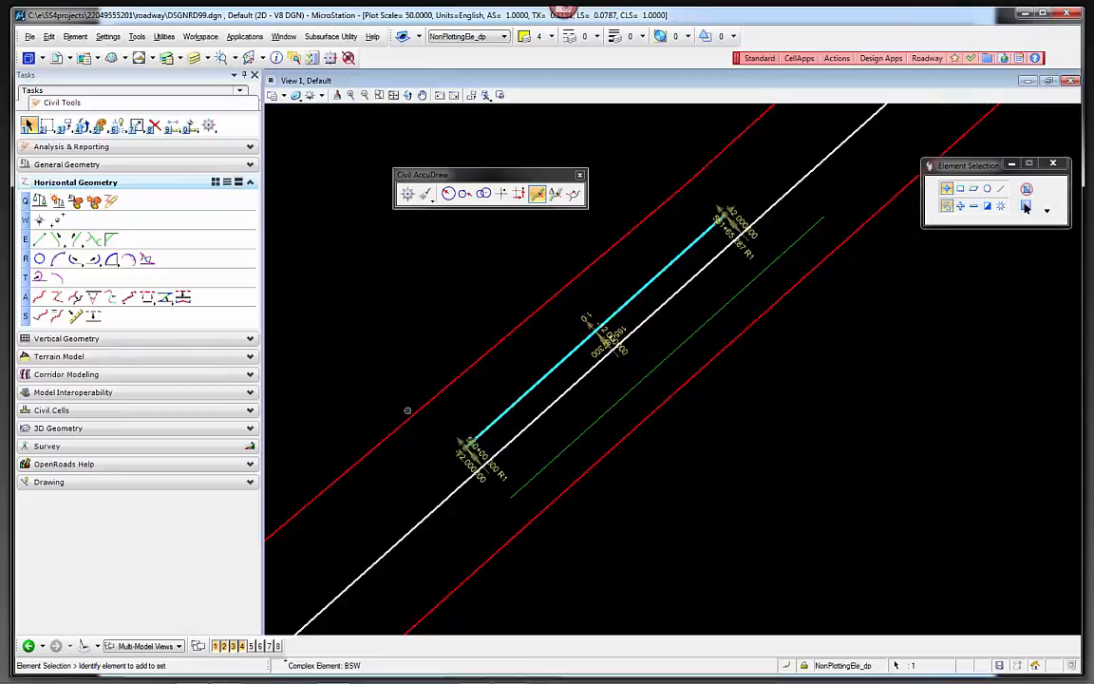
{"action": "left_click", "coordinate": [469, 466]}
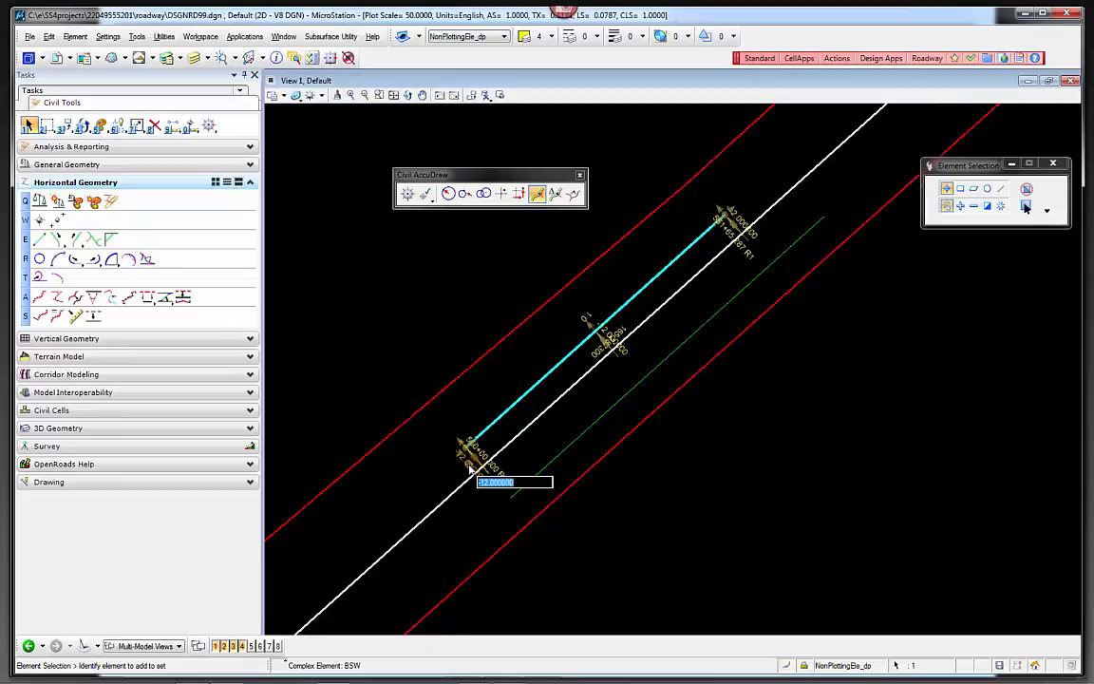
{"action": "type", "text": "-"}
{"action": "key", "text": "Return"}
{"action": "left_click", "coordinate": [427, 480]}
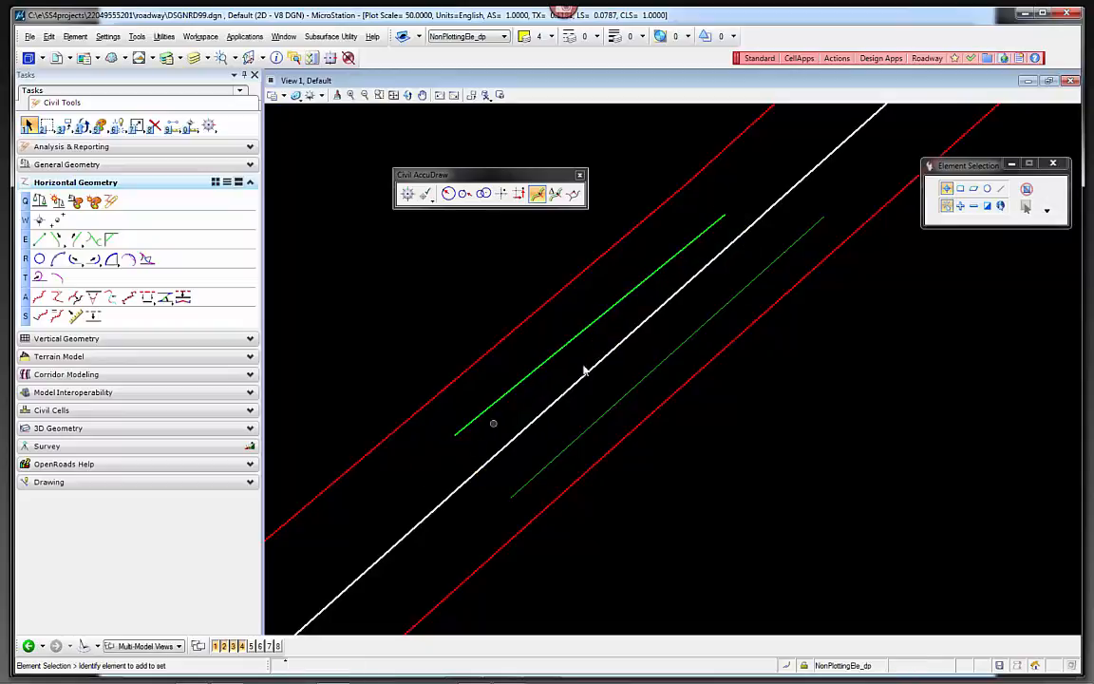
{"action": "left_click", "coordinate": [662, 268]}
{"action": "left_click", "coordinate": [677, 222]}
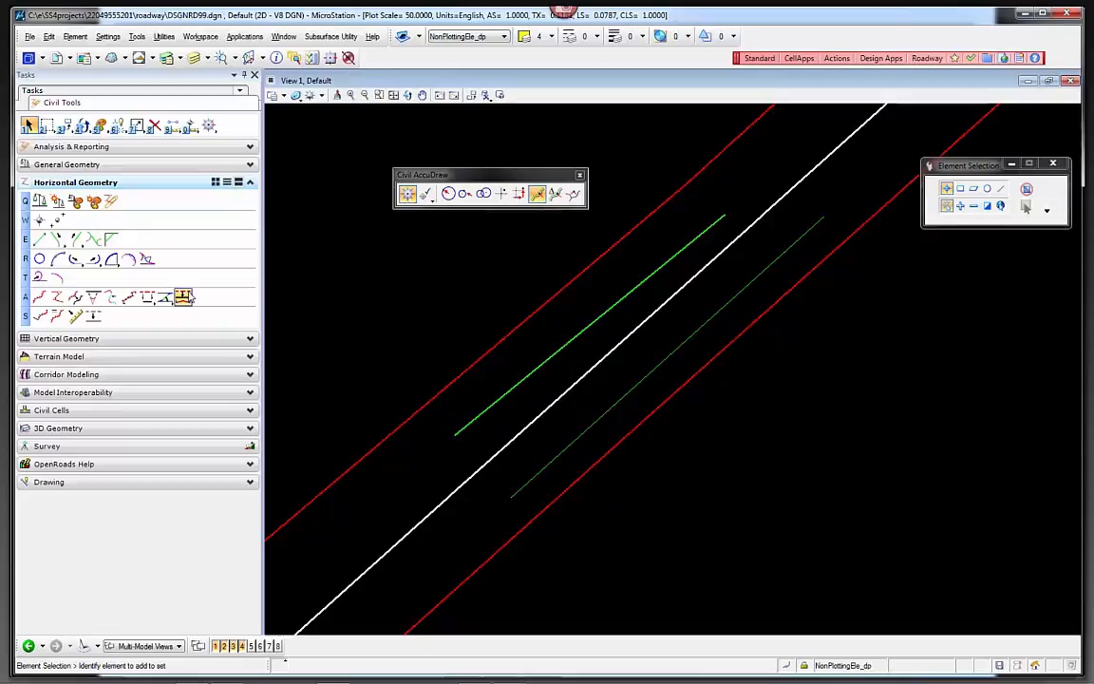
Step: Draw a line in the open area beside the upper red line with Civil AccuDraw off, locking its distance at 50 and direction at about N29°08'E
{"action": "left_click", "coordinate": [40, 240]}
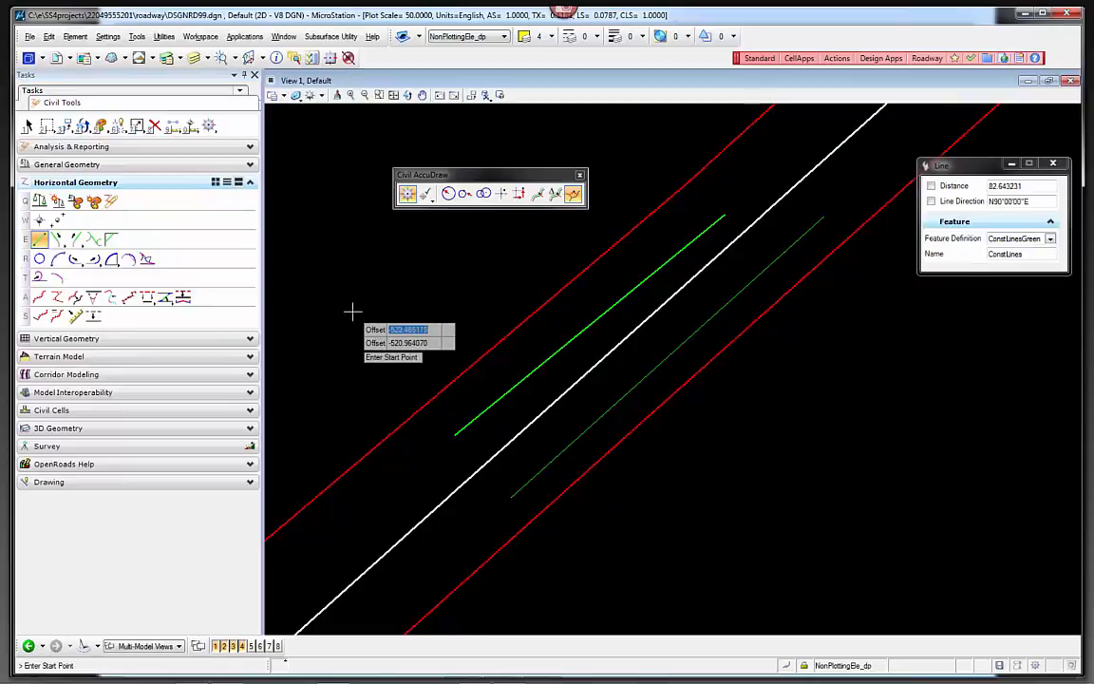
{"action": "left_click", "coordinate": [349, 313]}
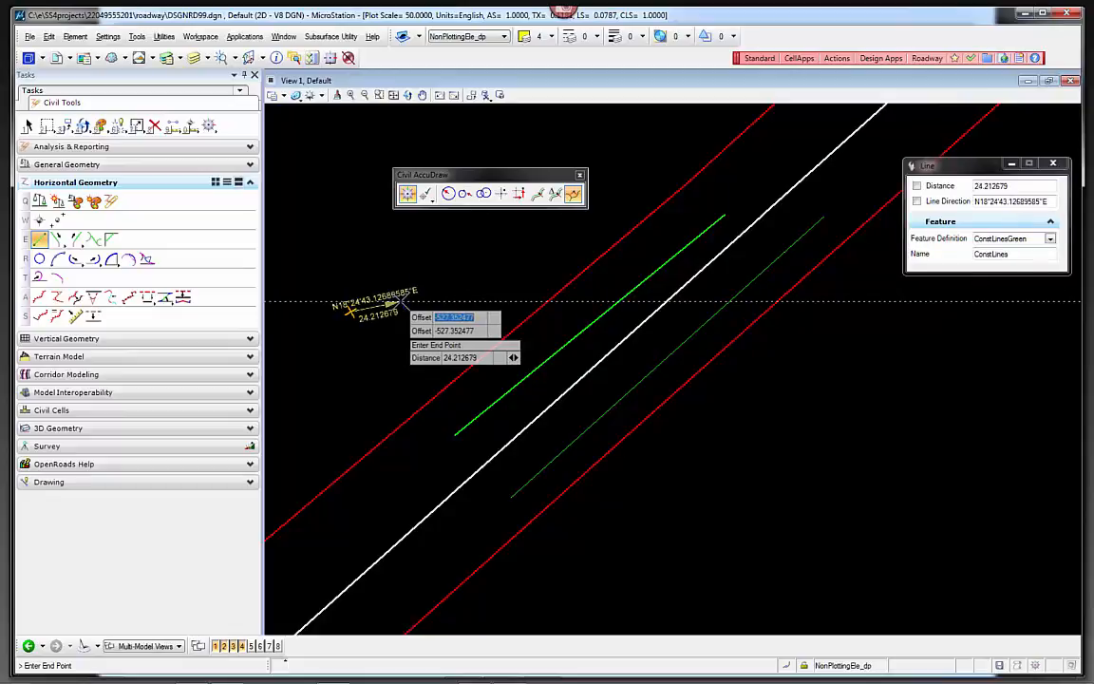
{"action": "left_click", "coordinate": [407, 195]}
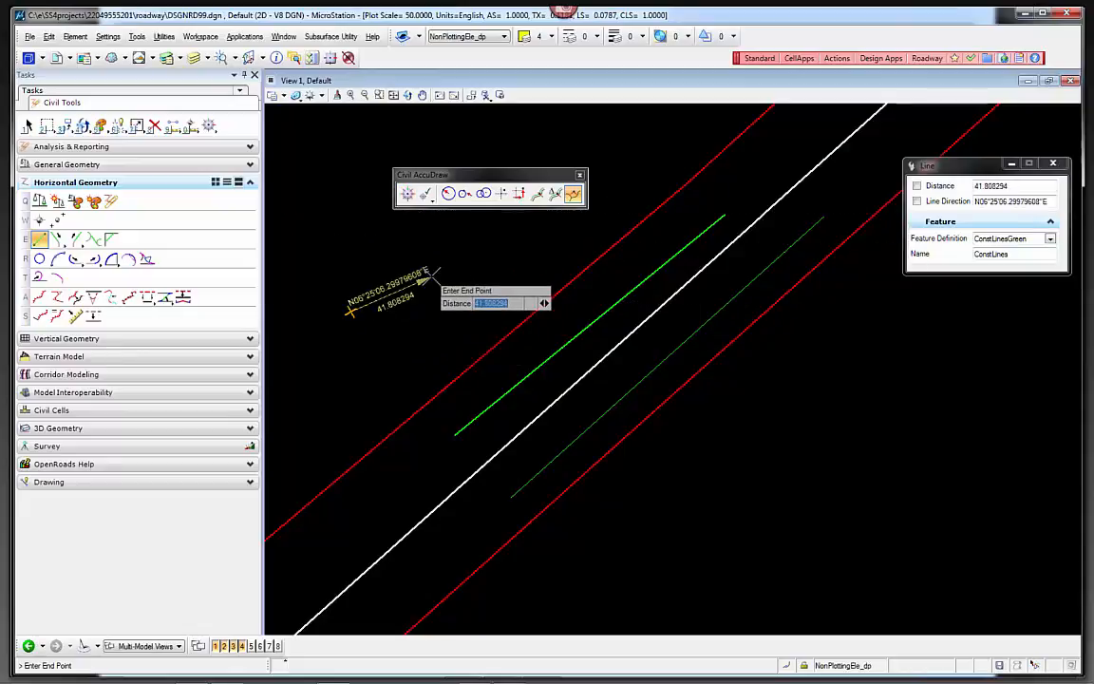
{"action": "key", "text": "Tab"}
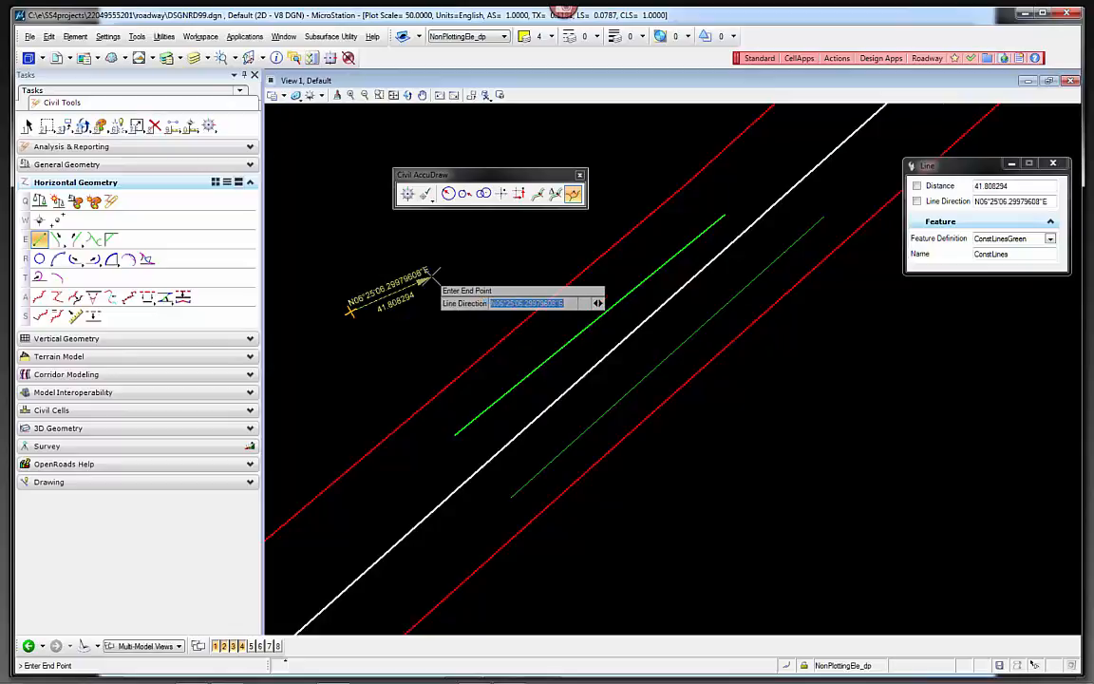
{"action": "key", "text": "Tab"}
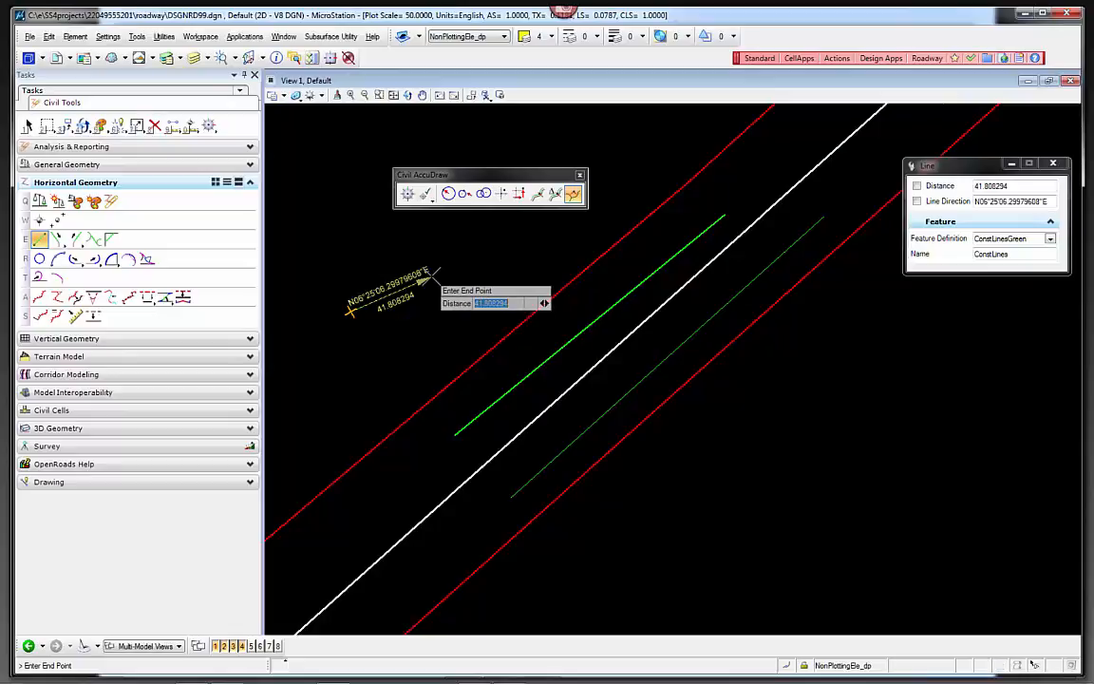
{"action": "type", "text": "50."}
{"action": "key", "text": "Return"}
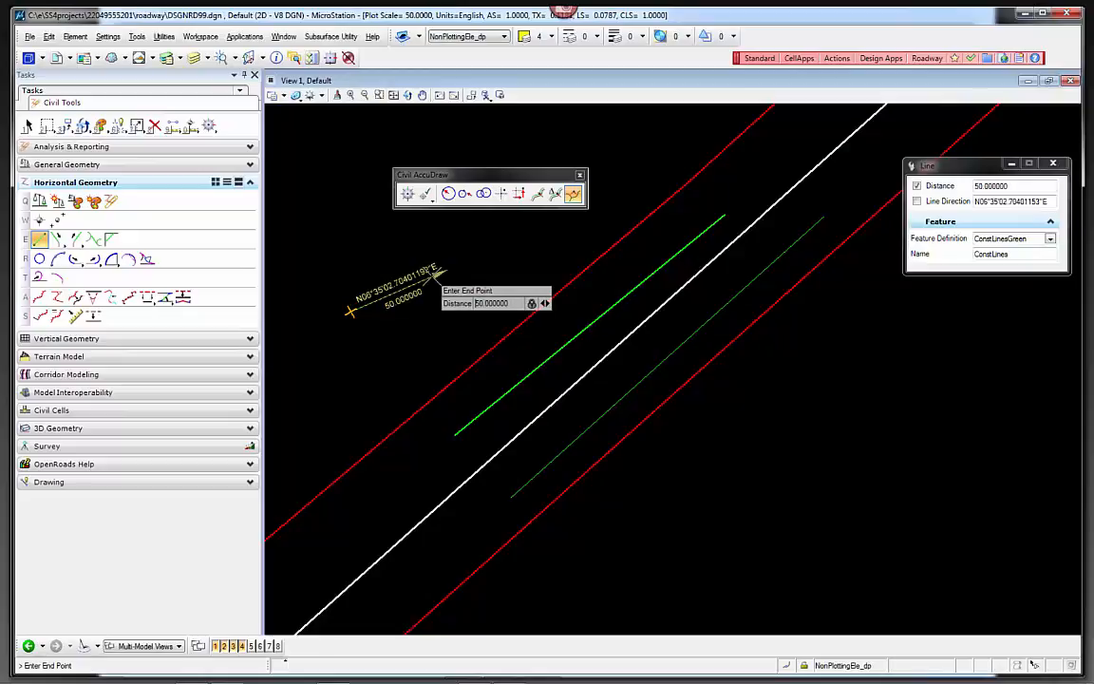
{"action": "key", "text": "Tab"}
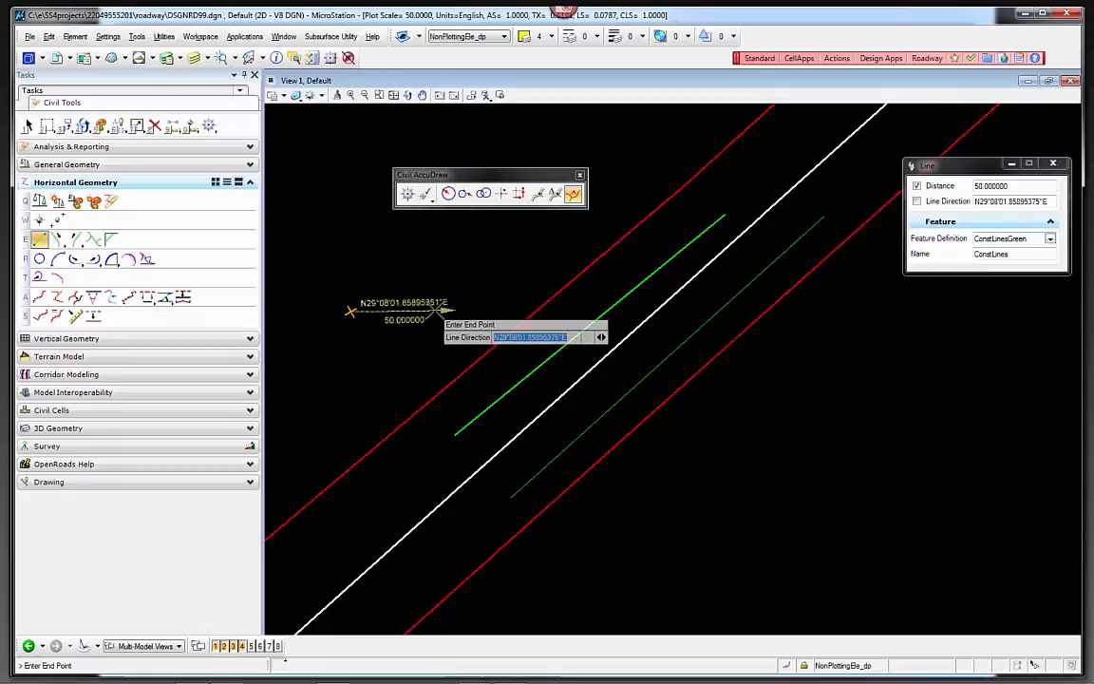
{"action": "key", "text": "Return"}
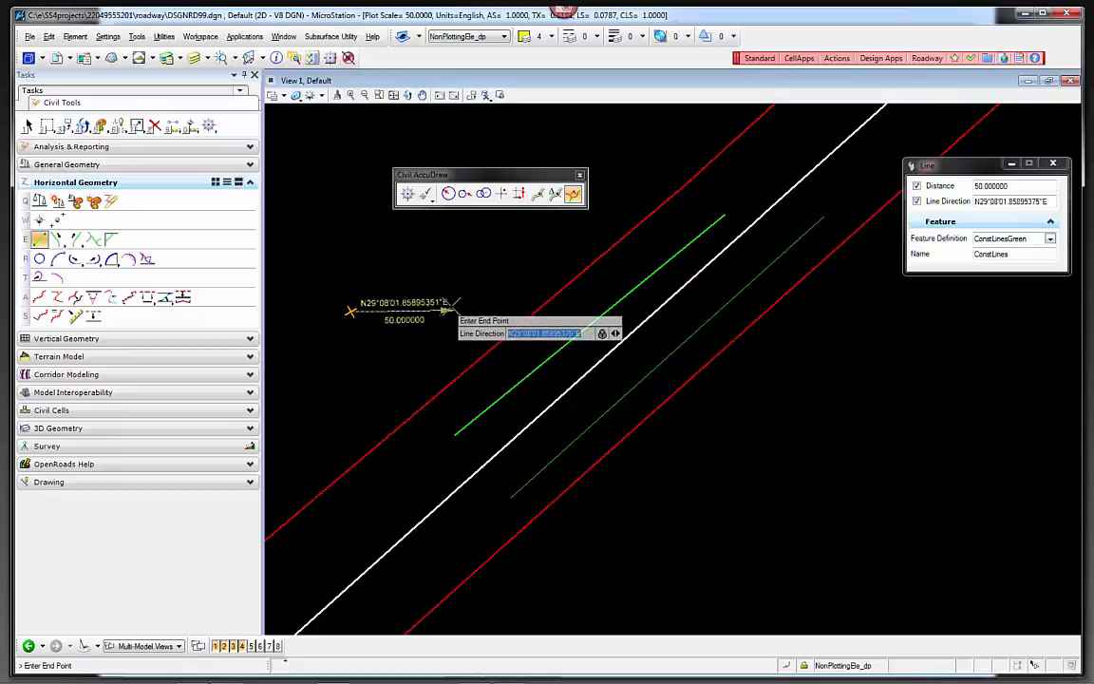
{"action": "left_click", "coordinate": [462, 306]}
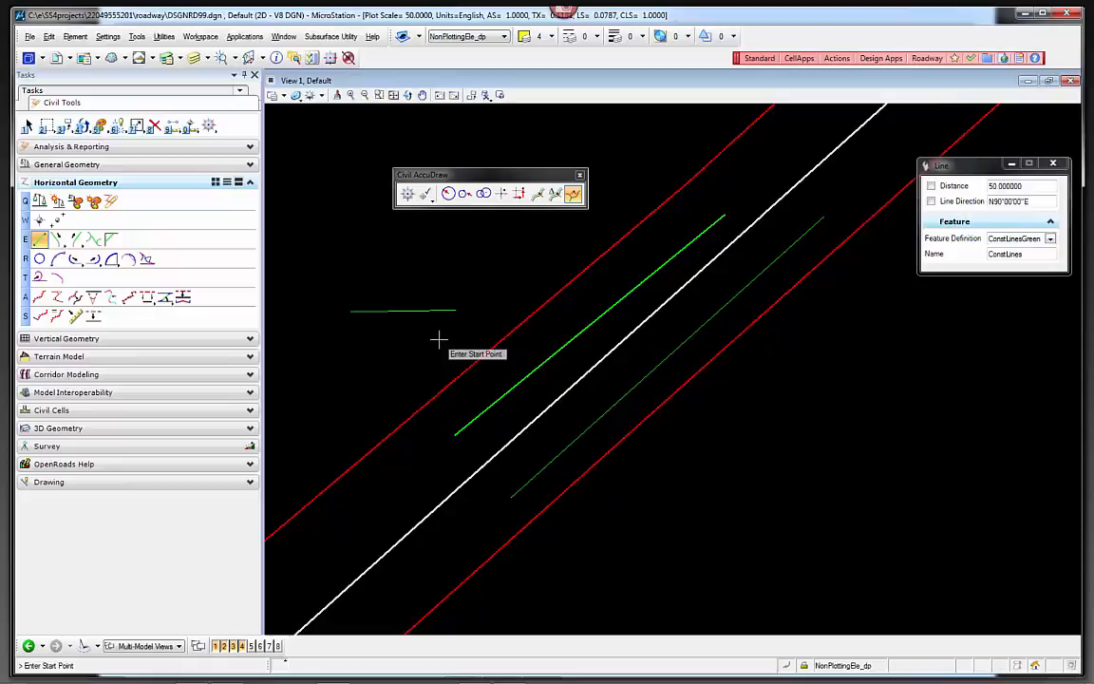
Step: Start a second line just above the 50-long one, turn Civil AccuDraw on, and cycle through the distance and both offset inputs
{"action": "left_click", "coordinate": [359, 275]}
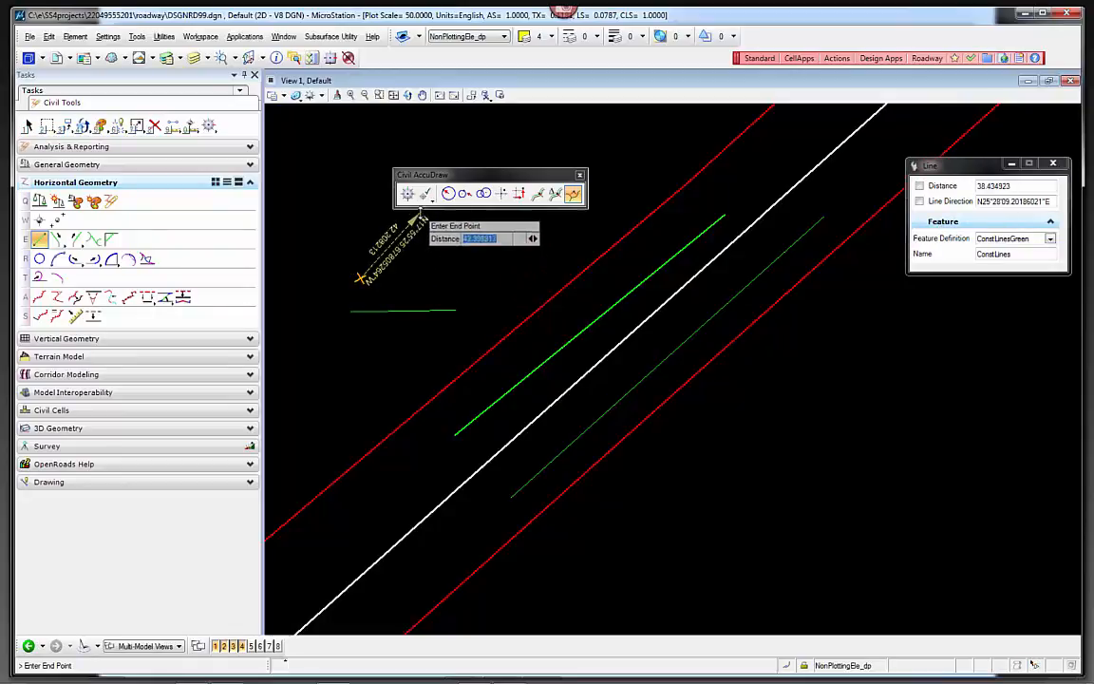
{"action": "left_click", "coordinate": [407, 194]}
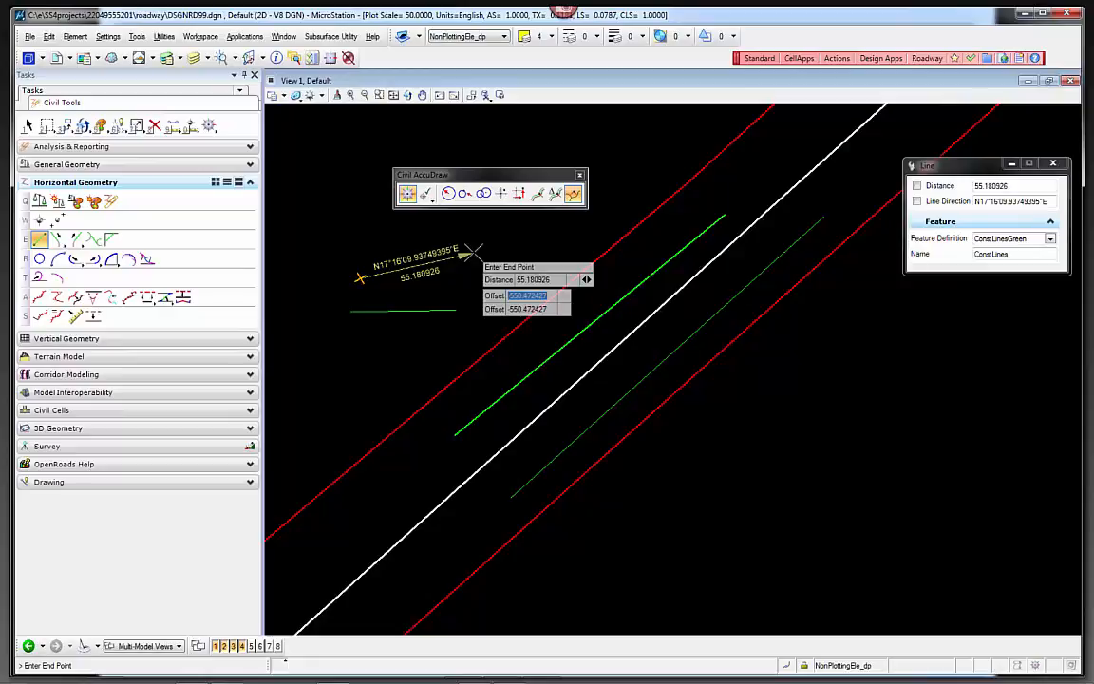
{"action": "key", "text": "Tab"}
{"action": "key", "text": "Tab"}
{"action": "key", "text": "Tab"}
{"action": "key", "text": "Tab"}
{"action": "key", "text": "Tab"}
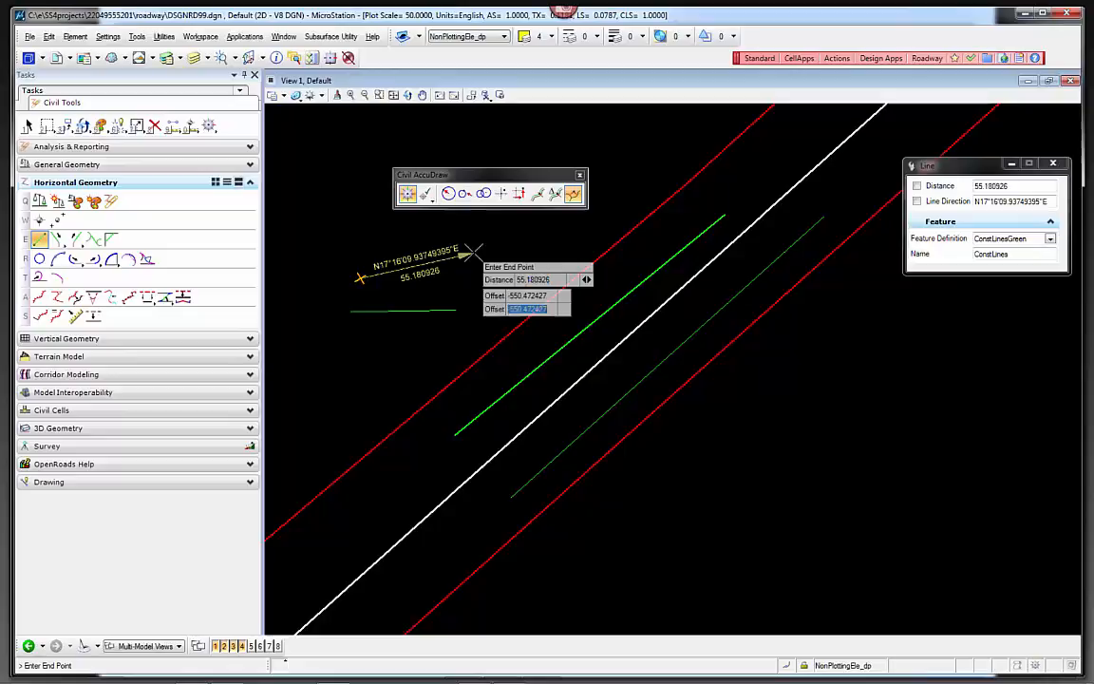
{"action": "key", "text": "Tab"}
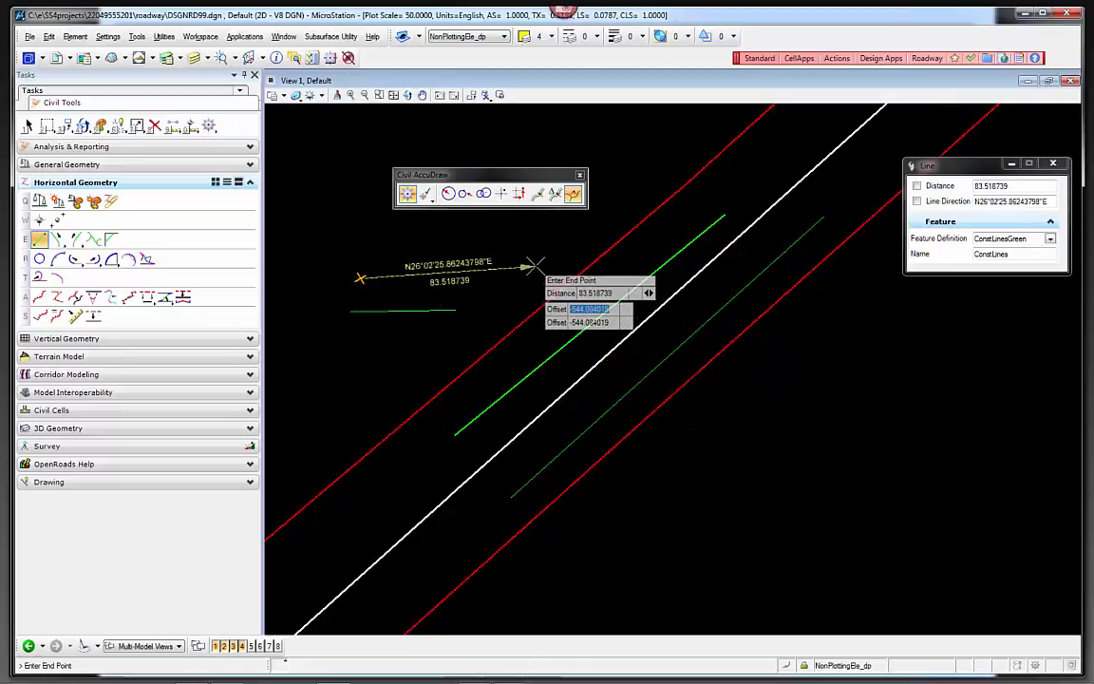
{"action": "key", "text": "Tab"}
{"action": "key", "text": "Tab"}
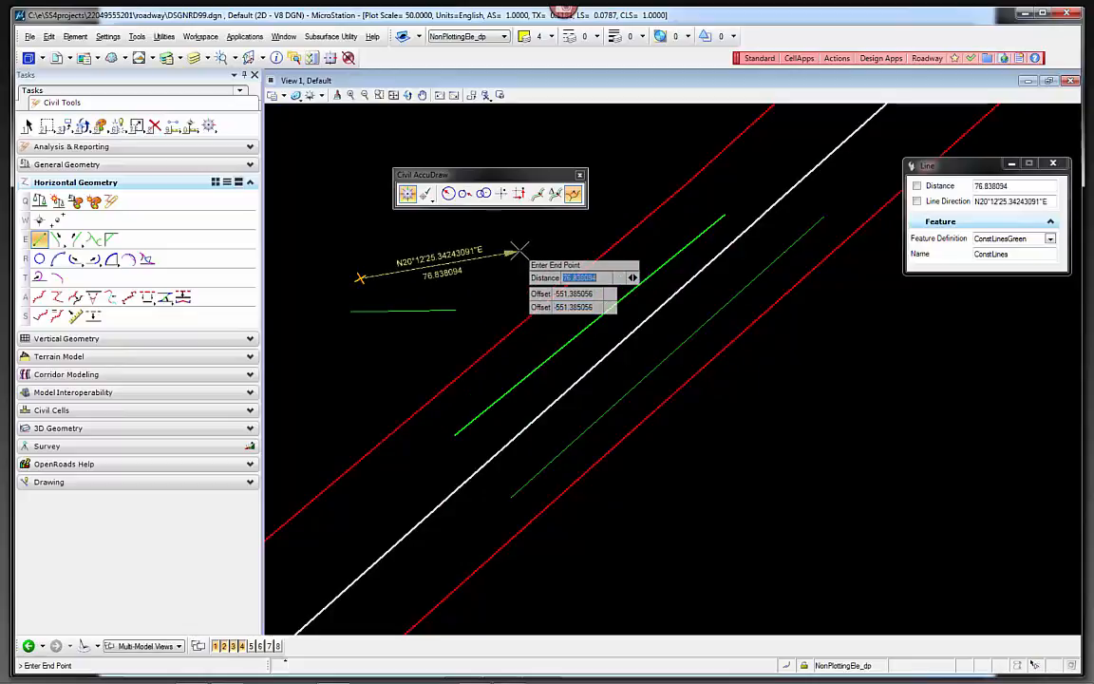
{"action": "key", "text": "Tab"}
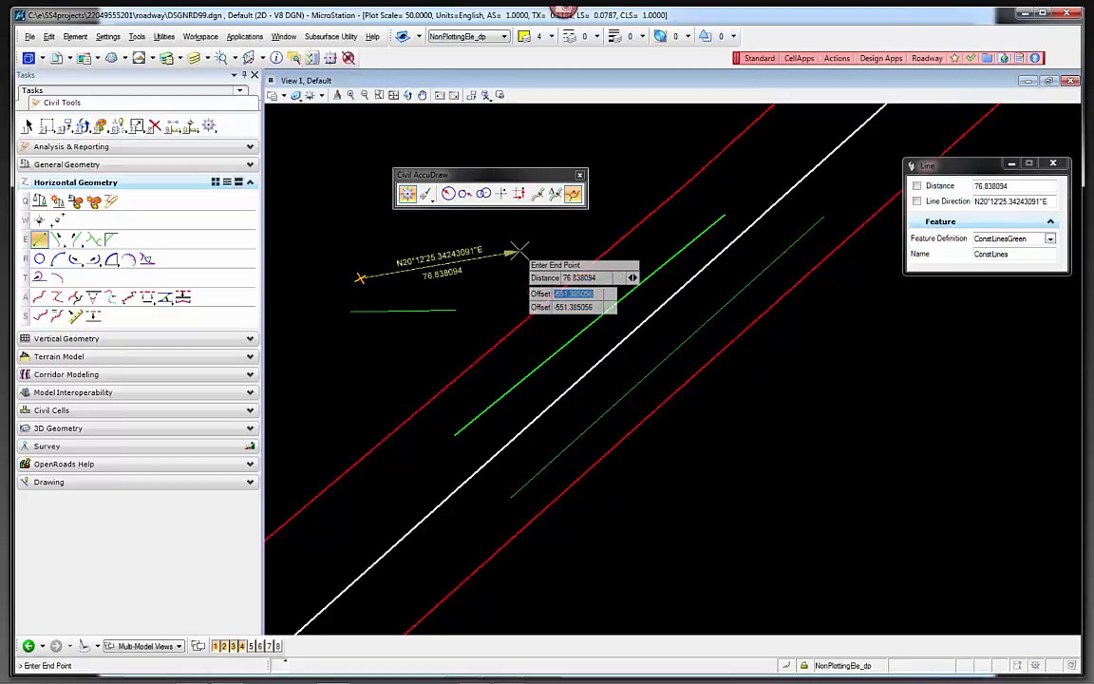
Step: Reference the first offset to the white centerline, lock it at -50, and place the second line's end point at a length of about 116
{"action": "key", "text": "o"}
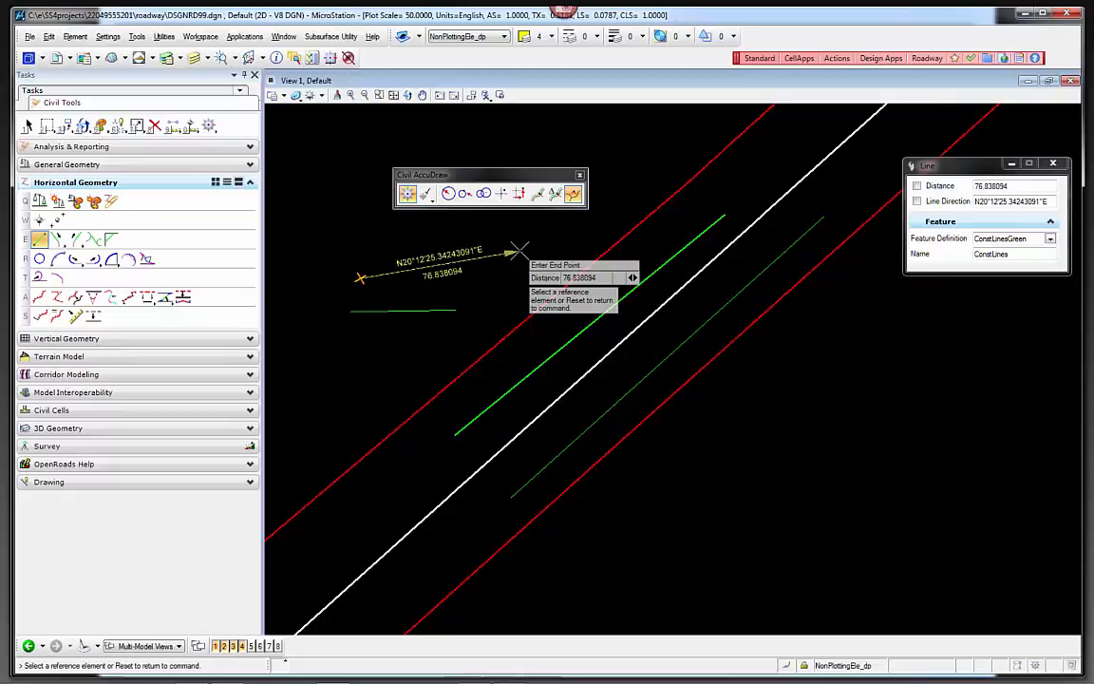
{"action": "left_click", "coordinate": [660, 314]}
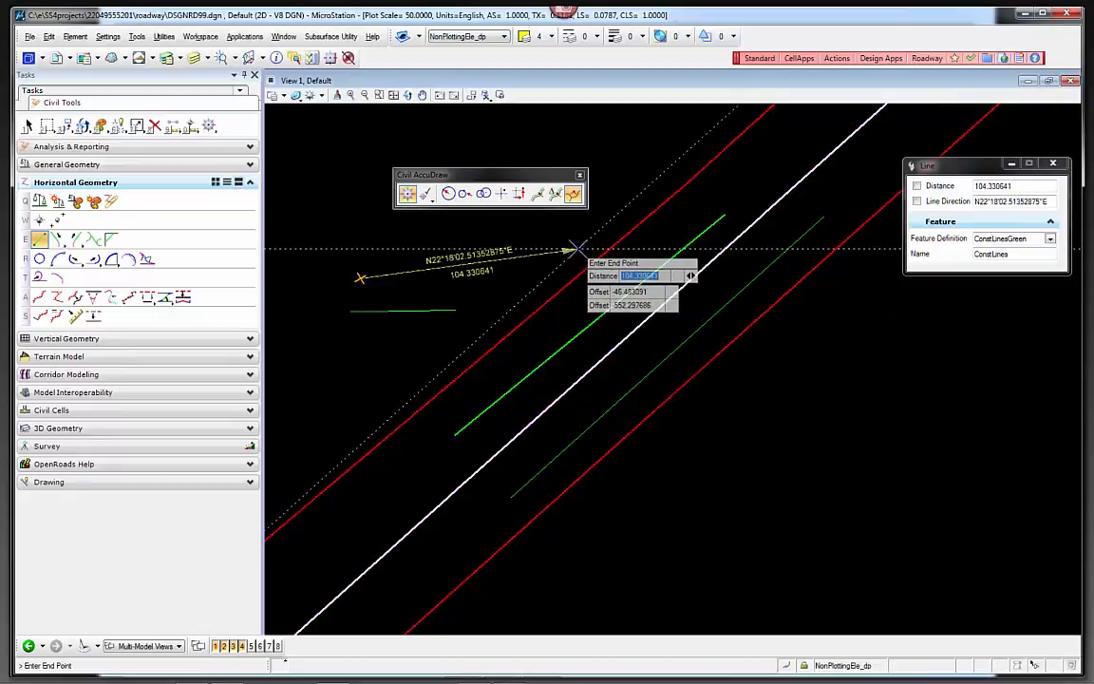
{"action": "key", "text": "Tab"}
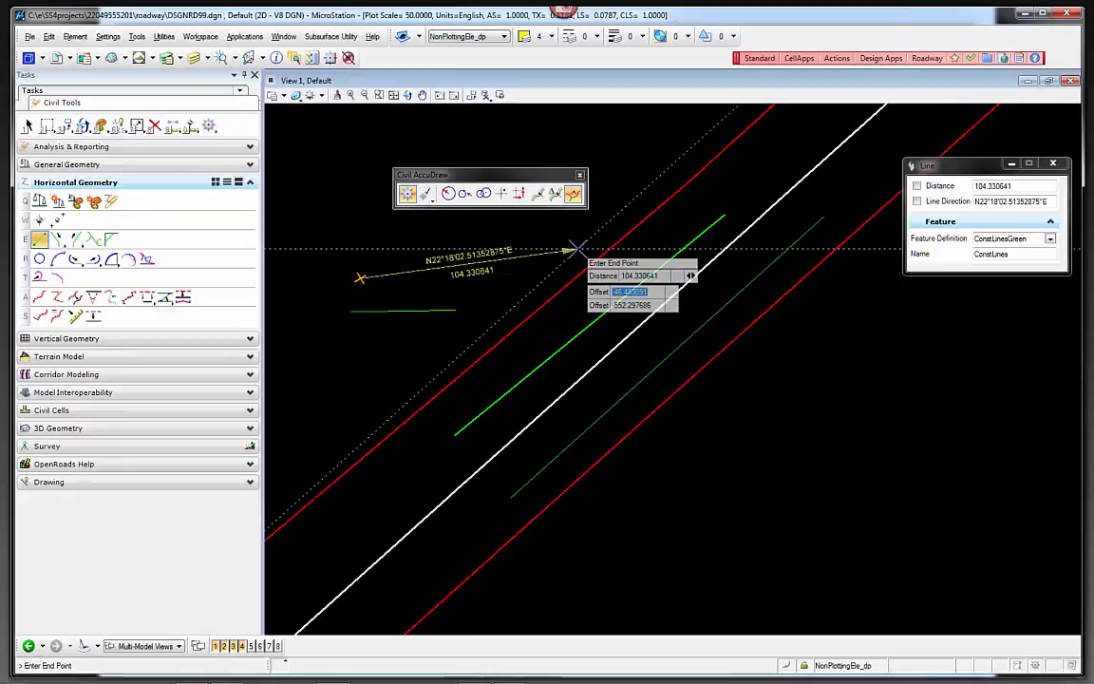
{"action": "type", "text": "-50"}
{"action": "key", "text": "Tab"}
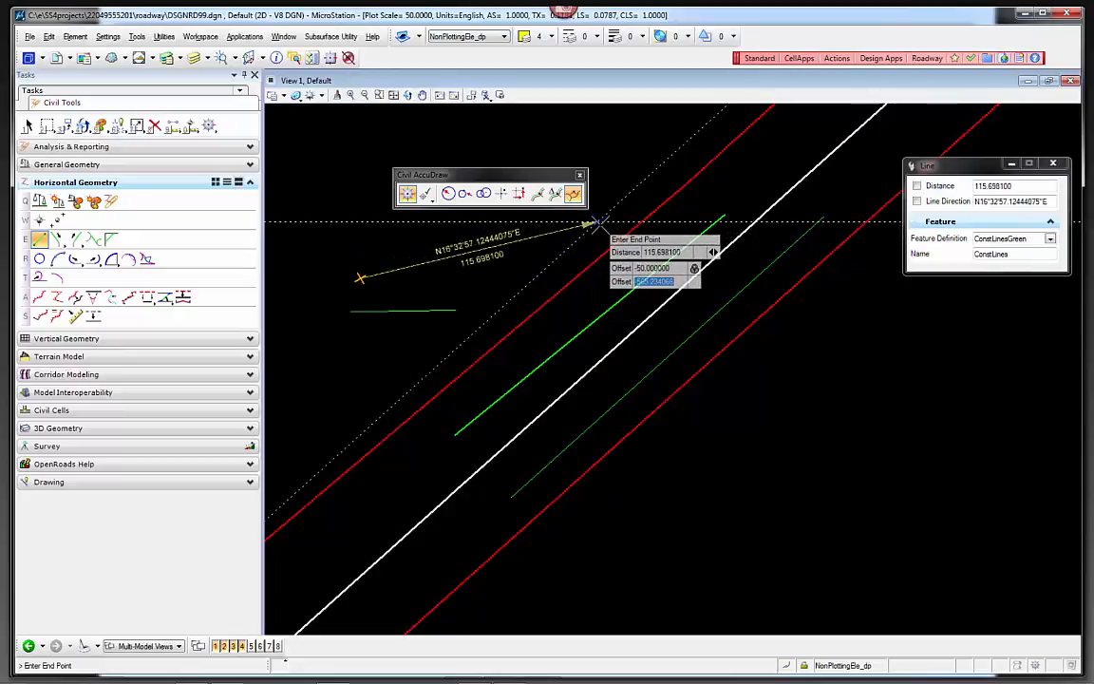
{"action": "left_click", "coordinate": [595, 224]}
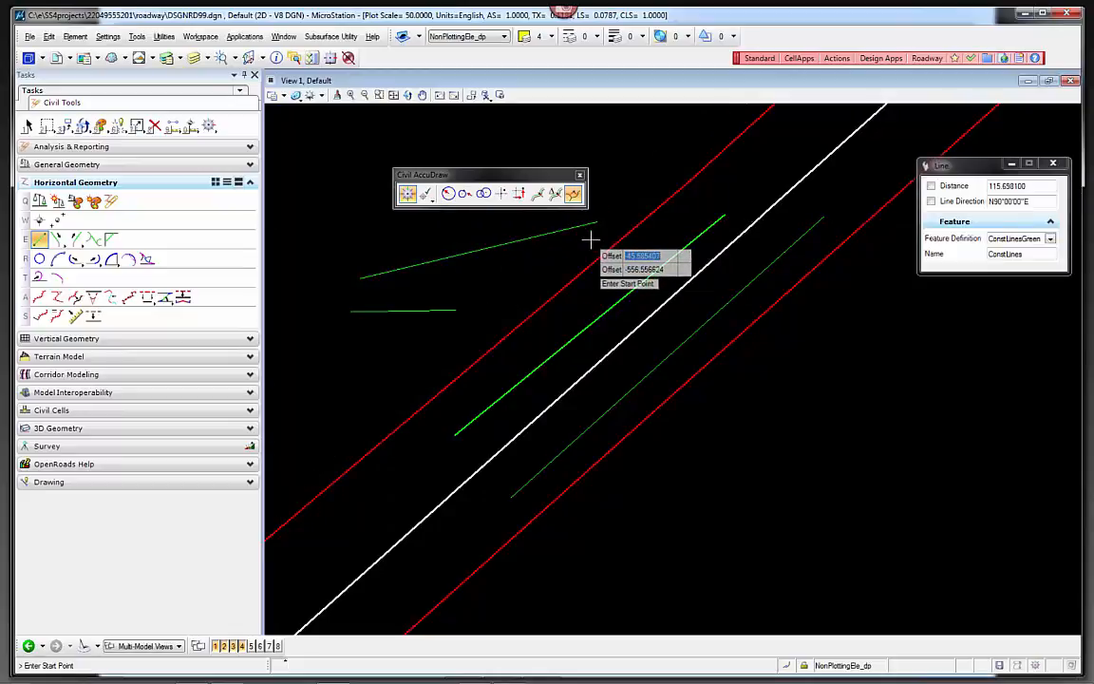
{"action": "key", "text": "Escape"}
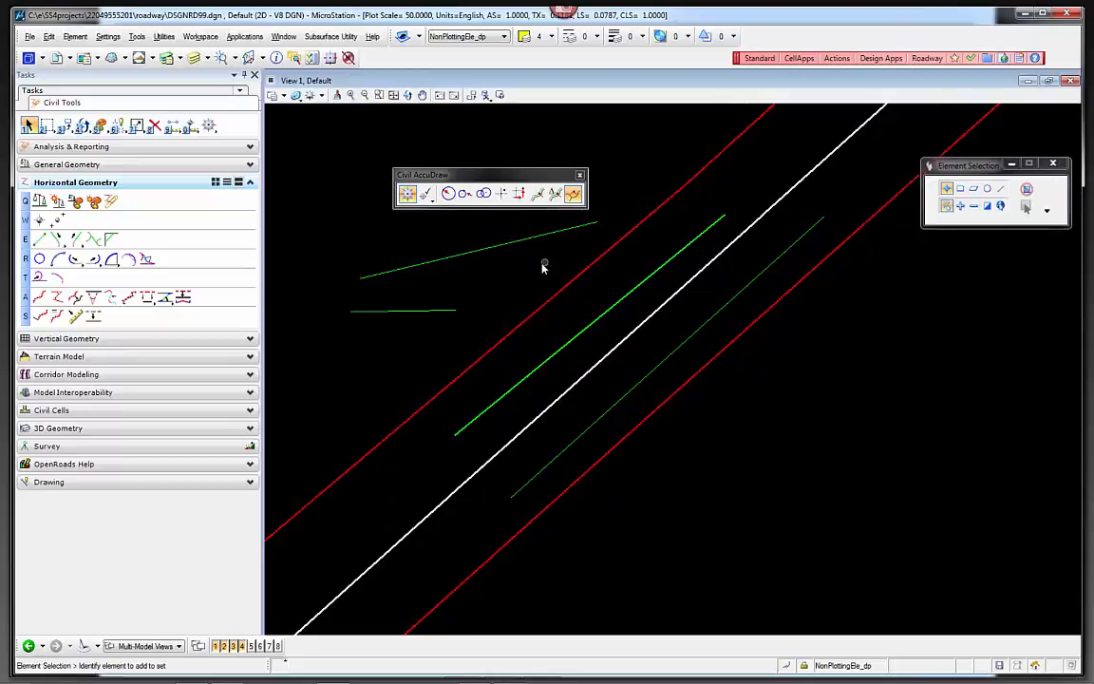
Step: Start a trial SmartLine below the two lines, turn Civil AccuDraw on in Distance-Direction mode, and abandon the SmartLine
{"action": "left_click", "coordinate": [39, 238]}
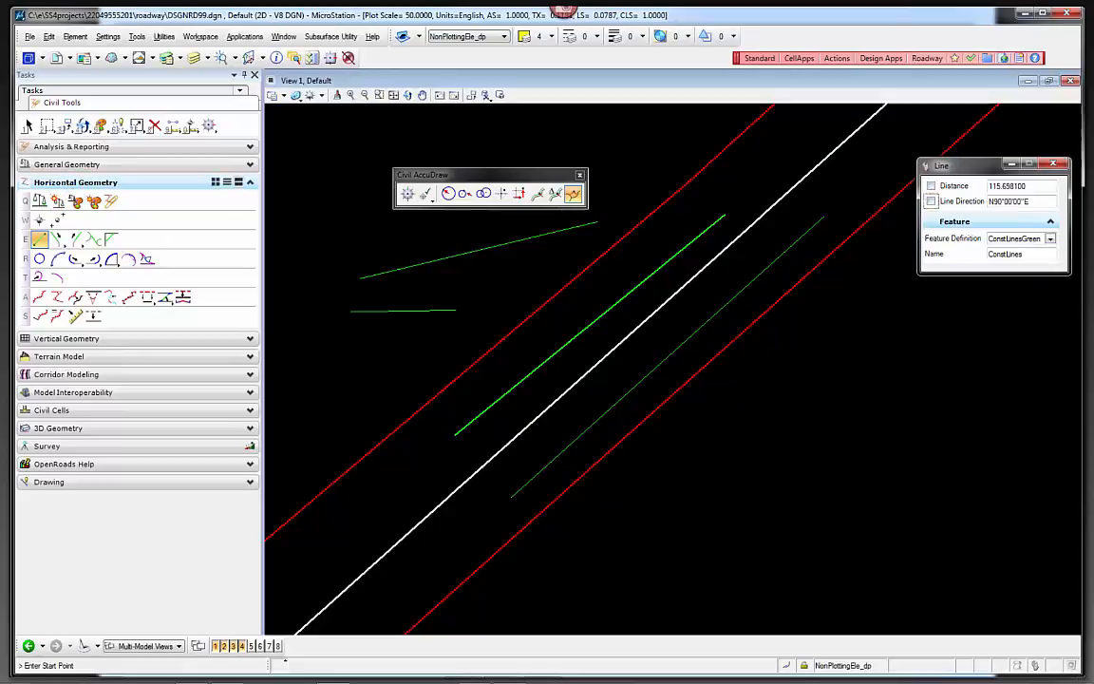
{"action": "left_click", "coordinate": [51, 483]}
{"action": "left_click", "coordinate": [57, 362]}
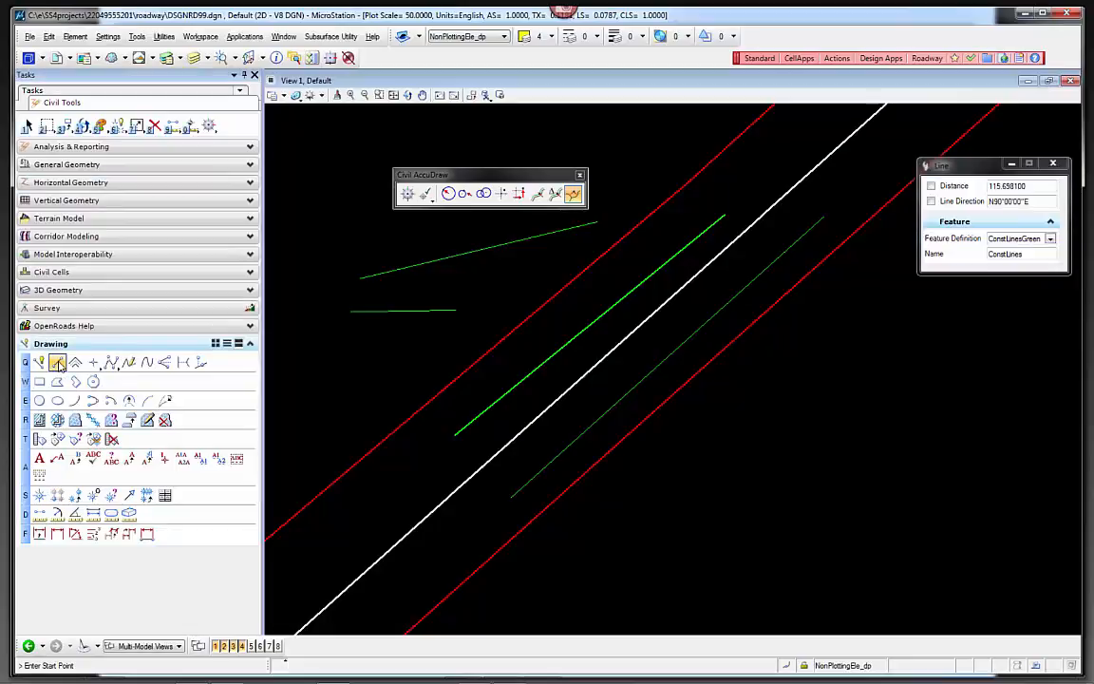
{"action": "left_click", "coordinate": [39, 362]}
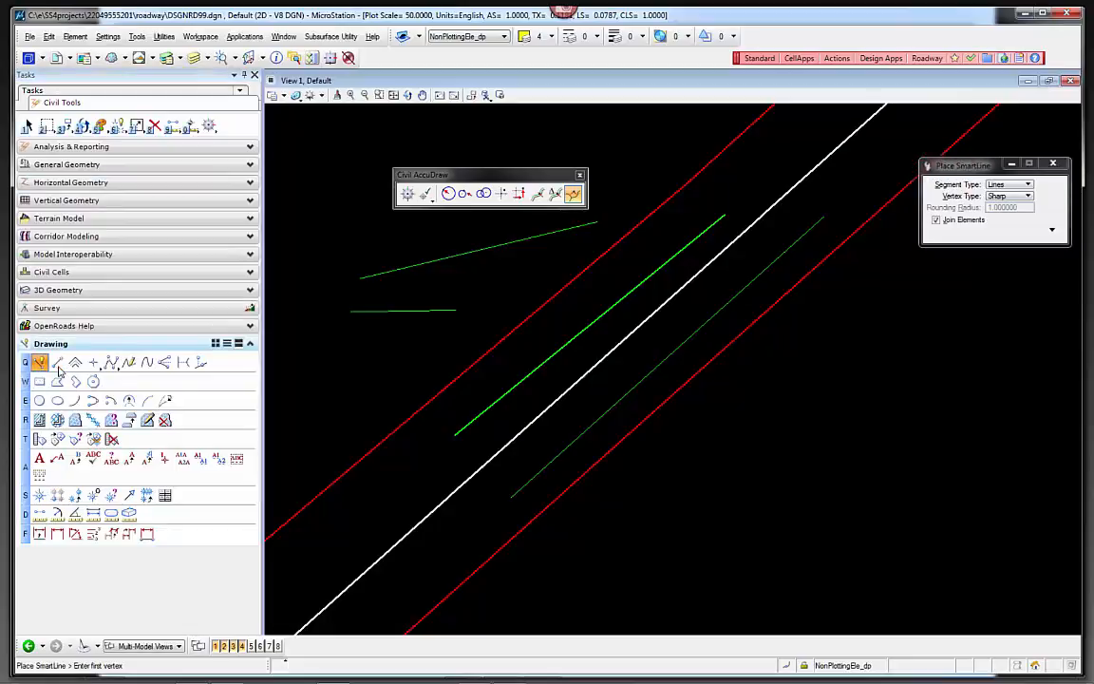
{"action": "left_click", "coordinate": [318, 382]}
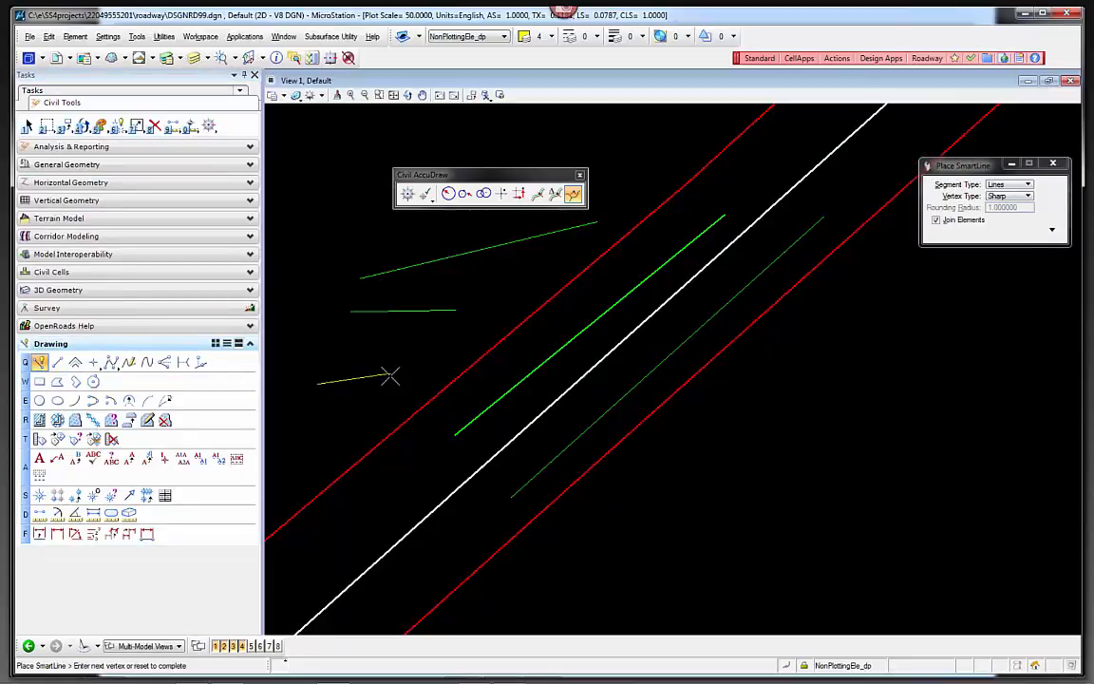
{"action": "left_click", "coordinate": [407, 193]}
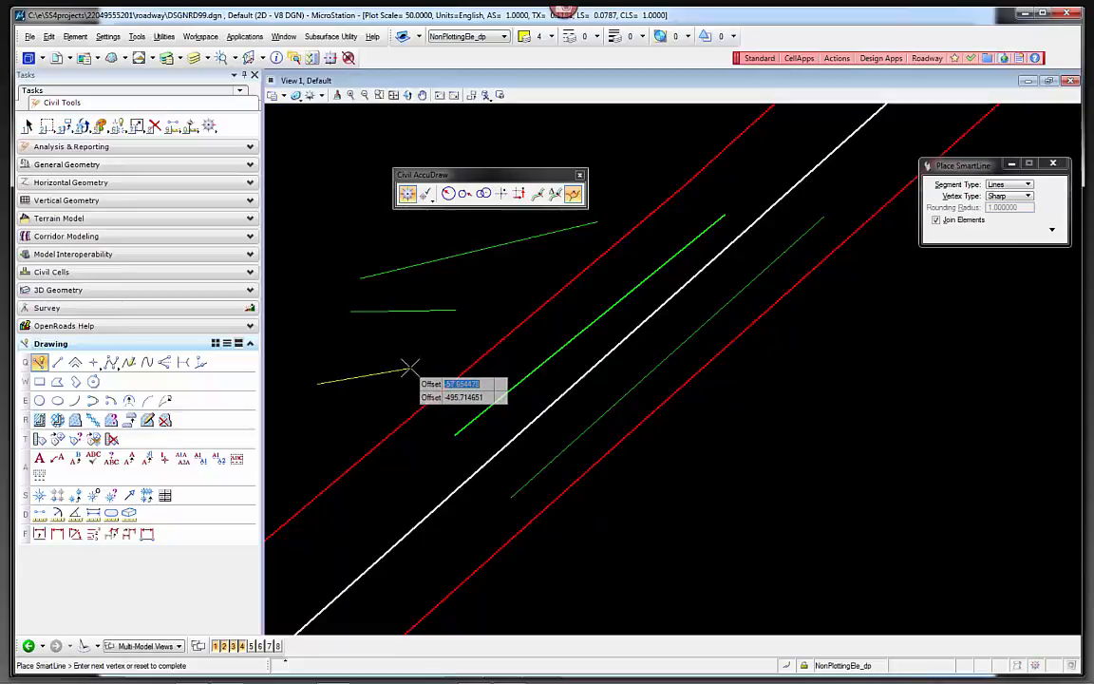
{"action": "left_click", "coordinate": [445, 194]}
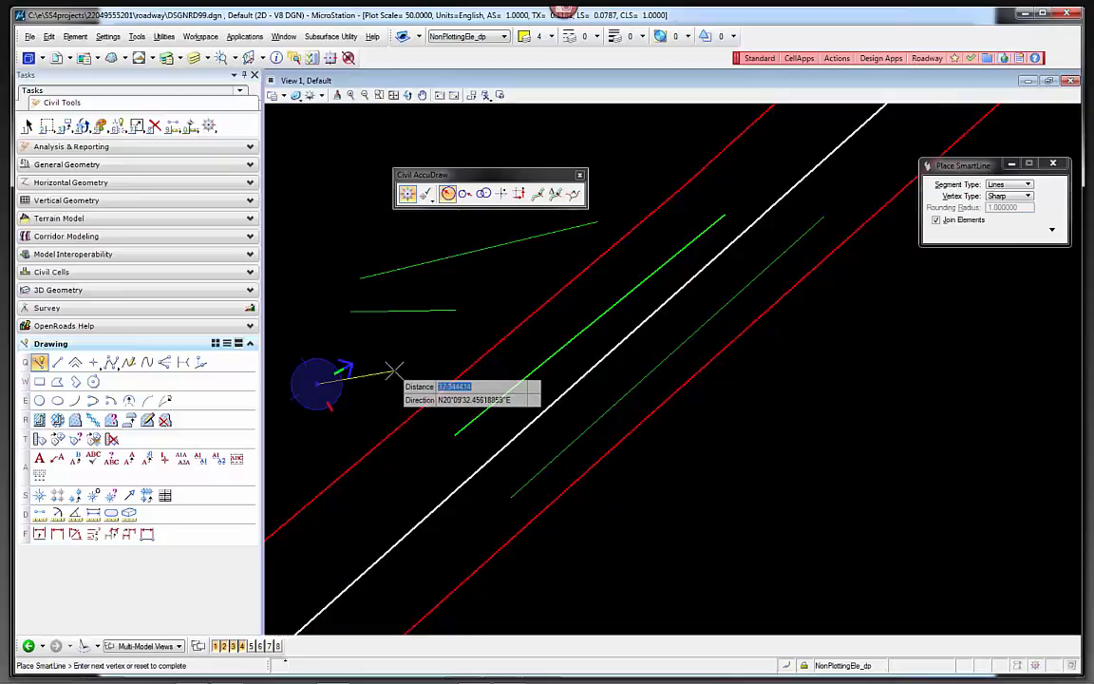
{"action": "right_click", "coordinate": [393, 373]}
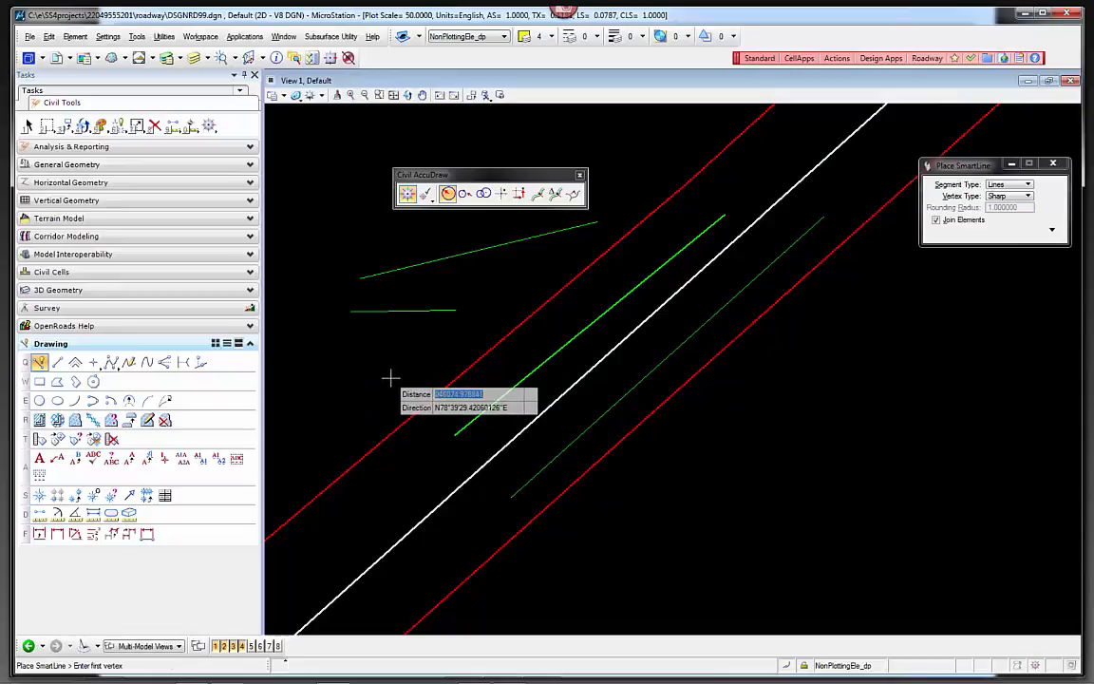
{"action": "key", "text": "Escape"}
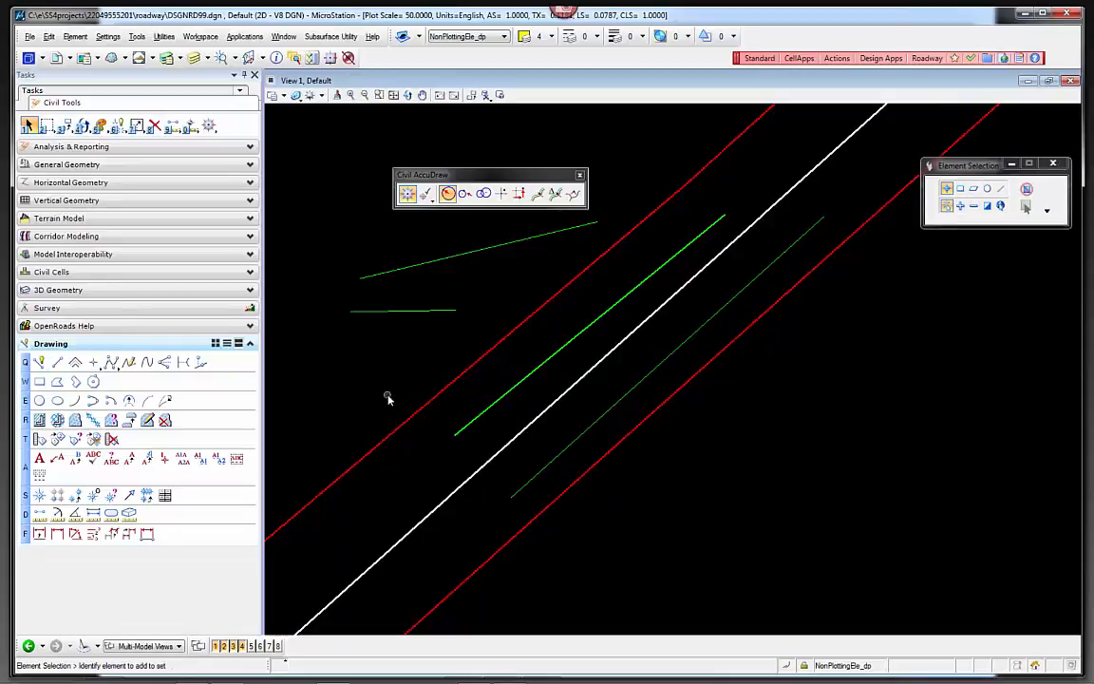
Step: Show the vertical geometry tools and the four-view layout, and compare the Civil AccuDraw options of the profile and plan views
{"action": "scroll", "coordinate": [418, 349], "scroll_direction": "down", "scroll_amount": 2}
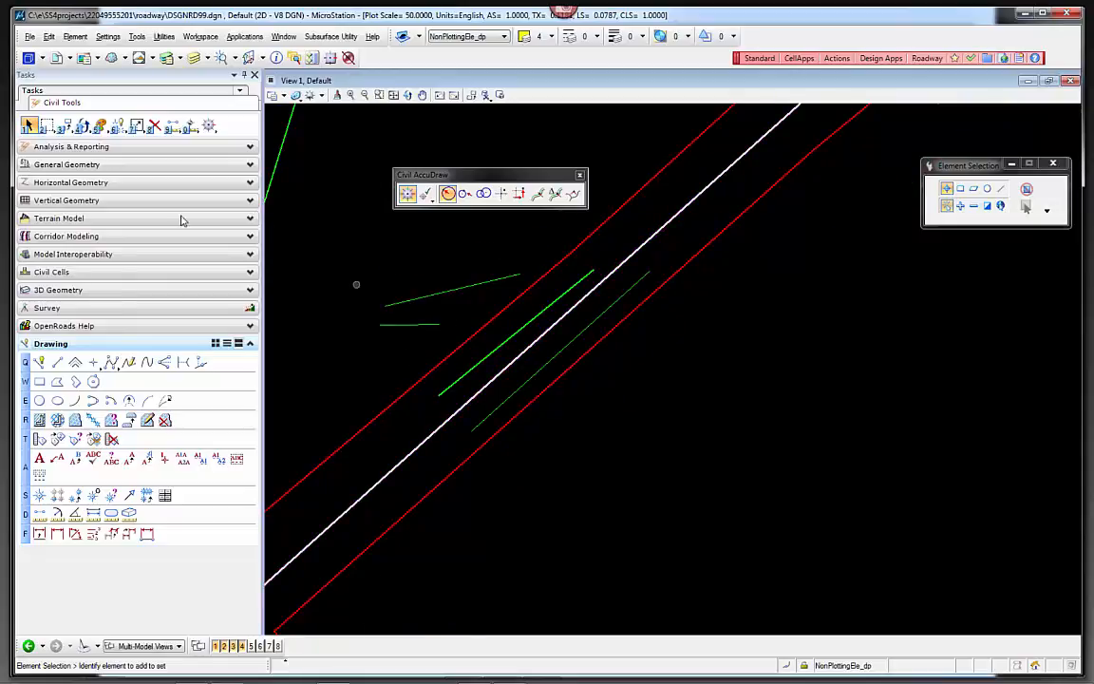
{"action": "left_click", "coordinate": [73, 201]}
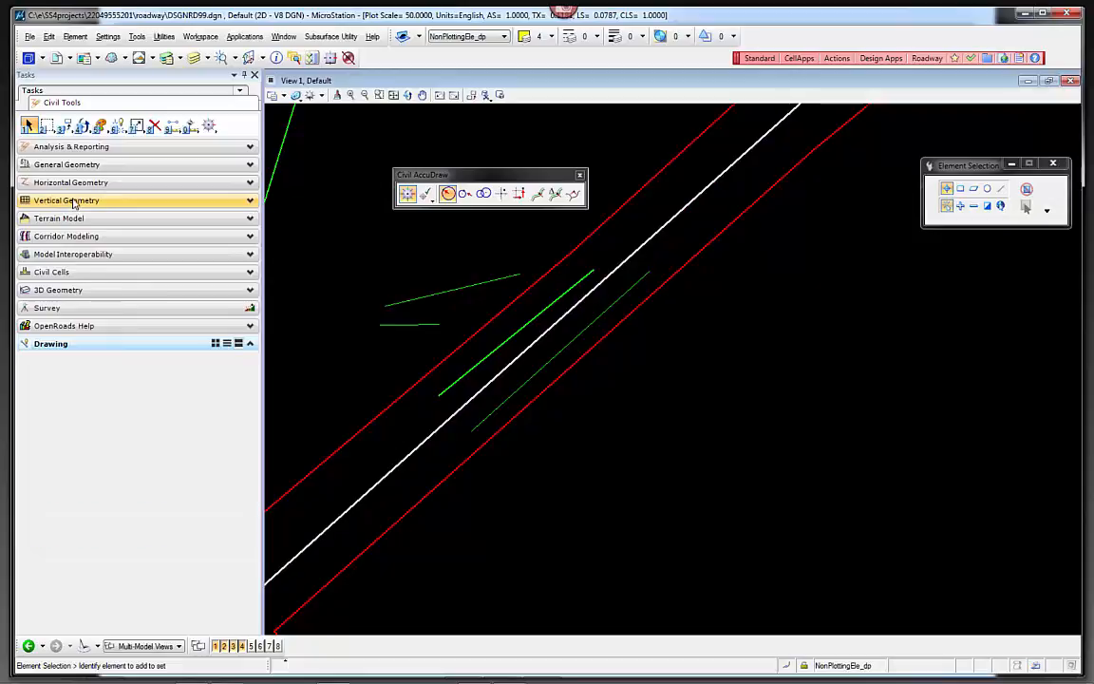
{"action": "left_click", "coordinate": [1049, 82]}
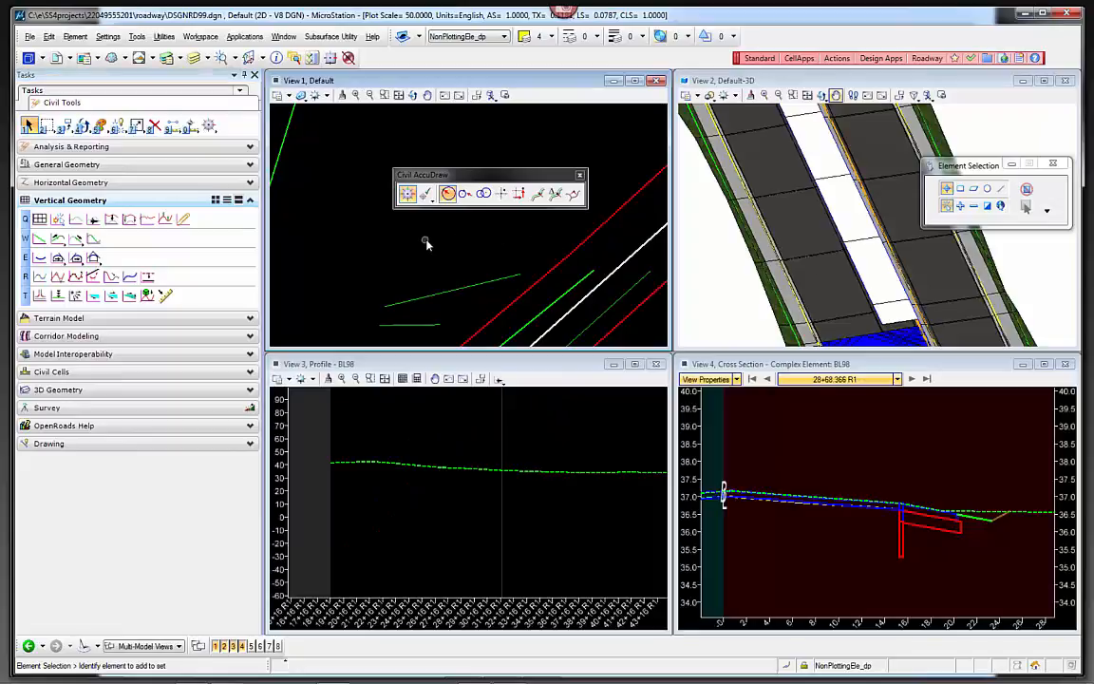
{"action": "scroll", "coordinate": [426, 245], "scroll_direction": "down", "scroll_amount": 2}
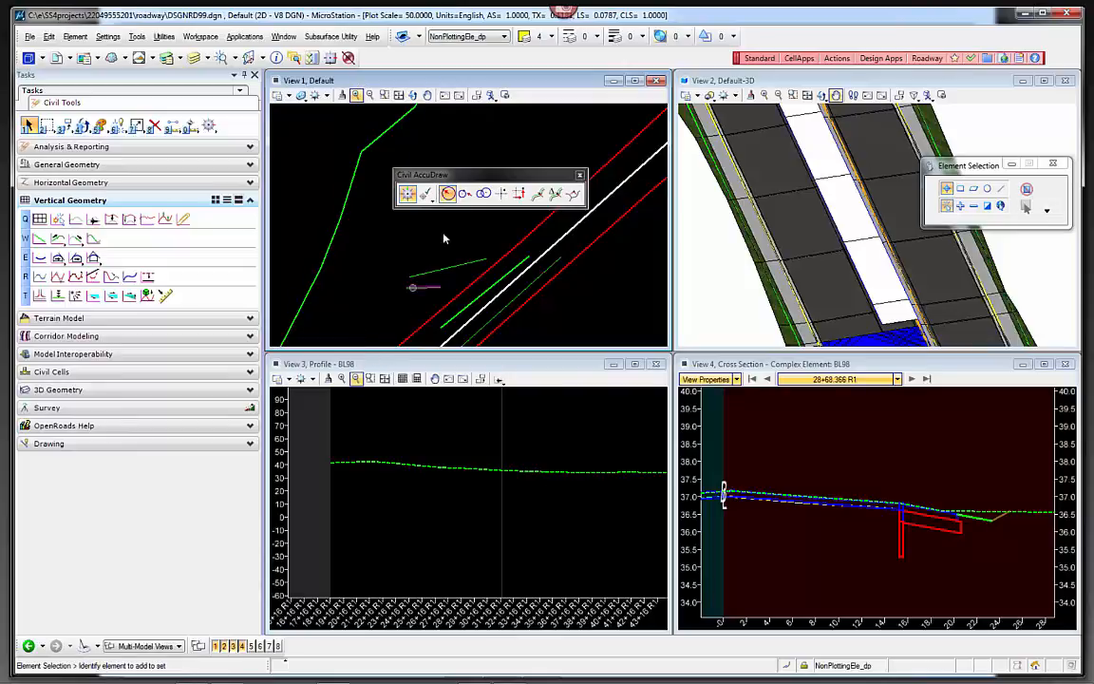
{"action": "left_click", "coordinate": [412, 363]}
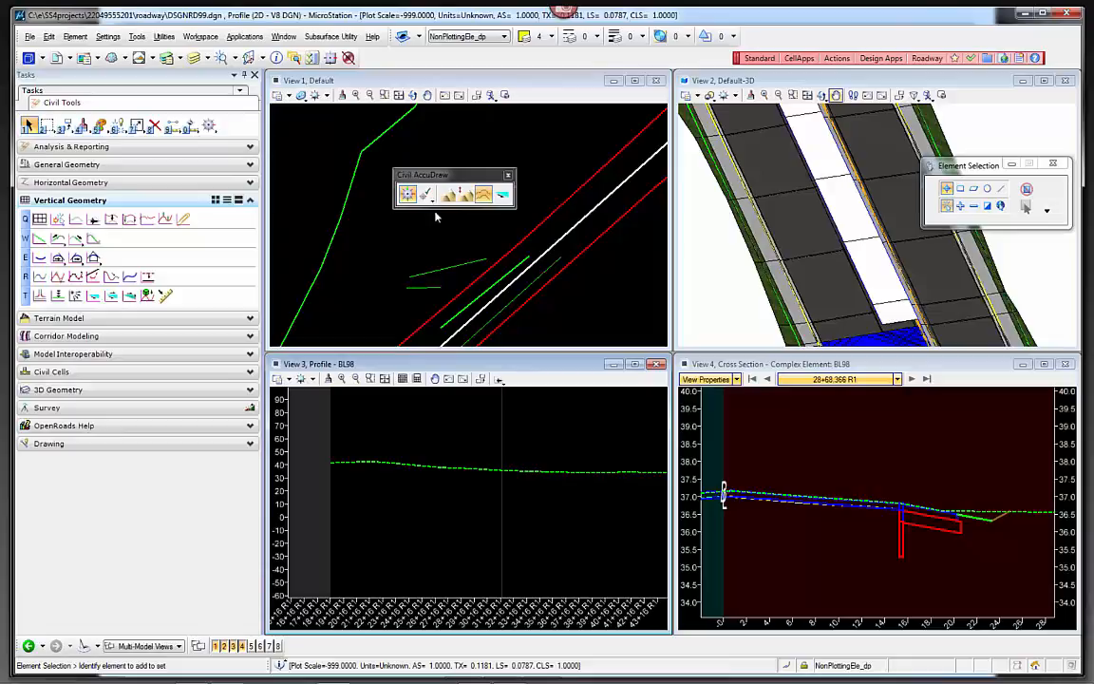
{"action": "left_click", "coordinate": [433, 162]}
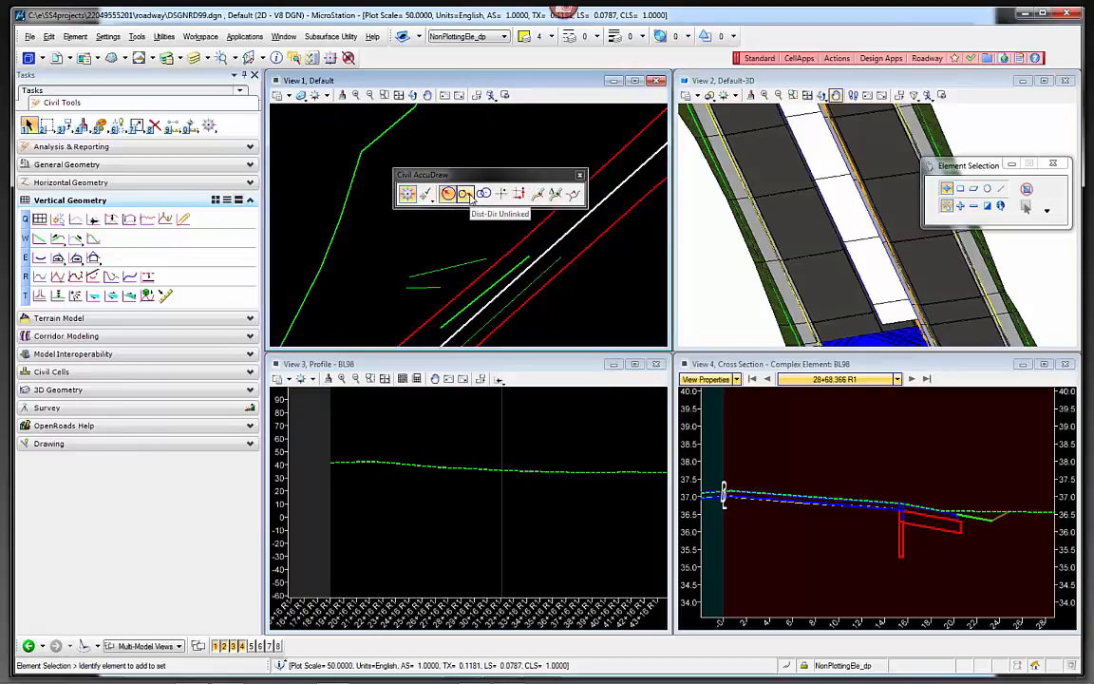
Step: Switch between the profile and plan views to contrast the Civil AccuDraw options offered in each
{"action": "left_click", "coordinate": [400, 366]}
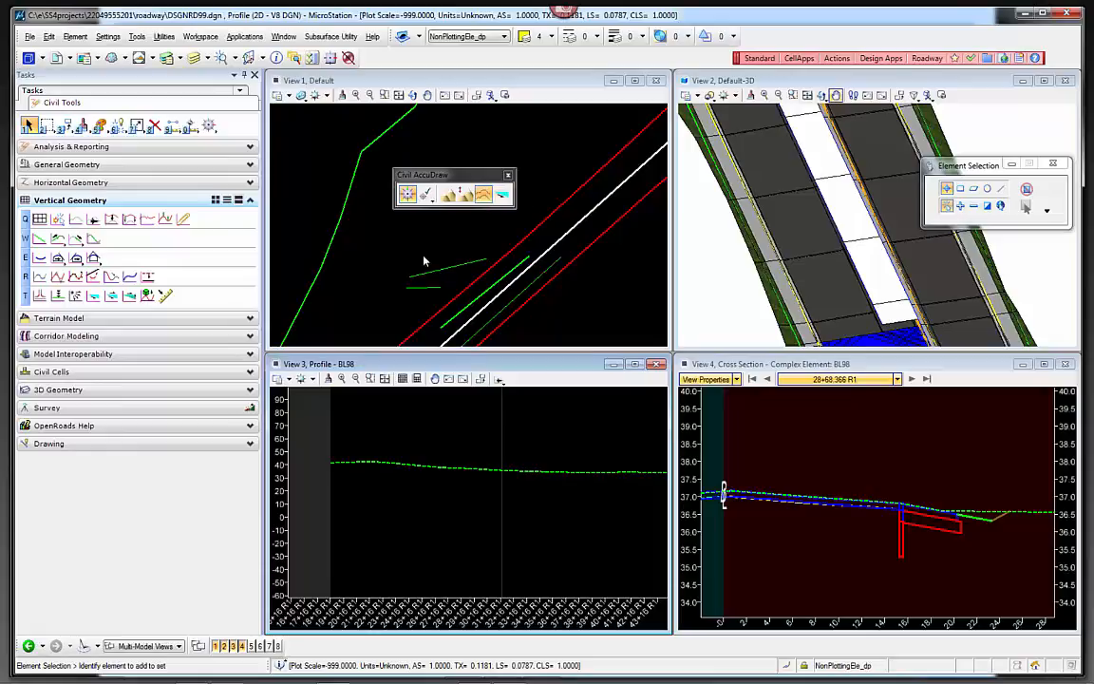
{"action": "left_click", "coordinate": [370, 264]}
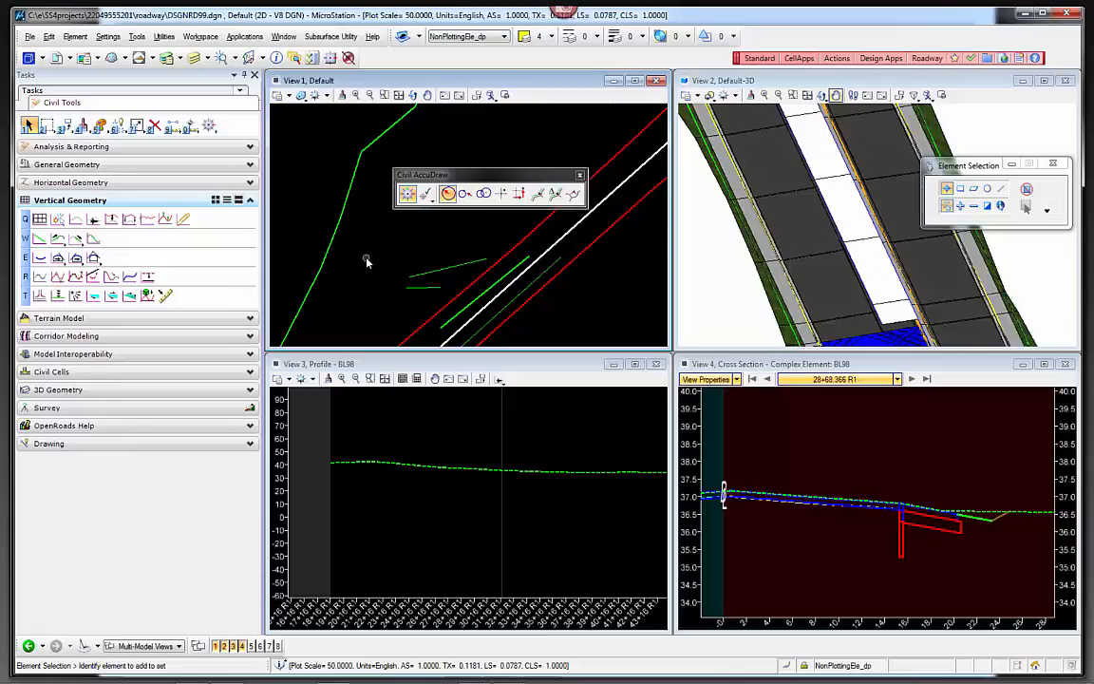
{"action": "left_click", "coordinate": [391, 368]}
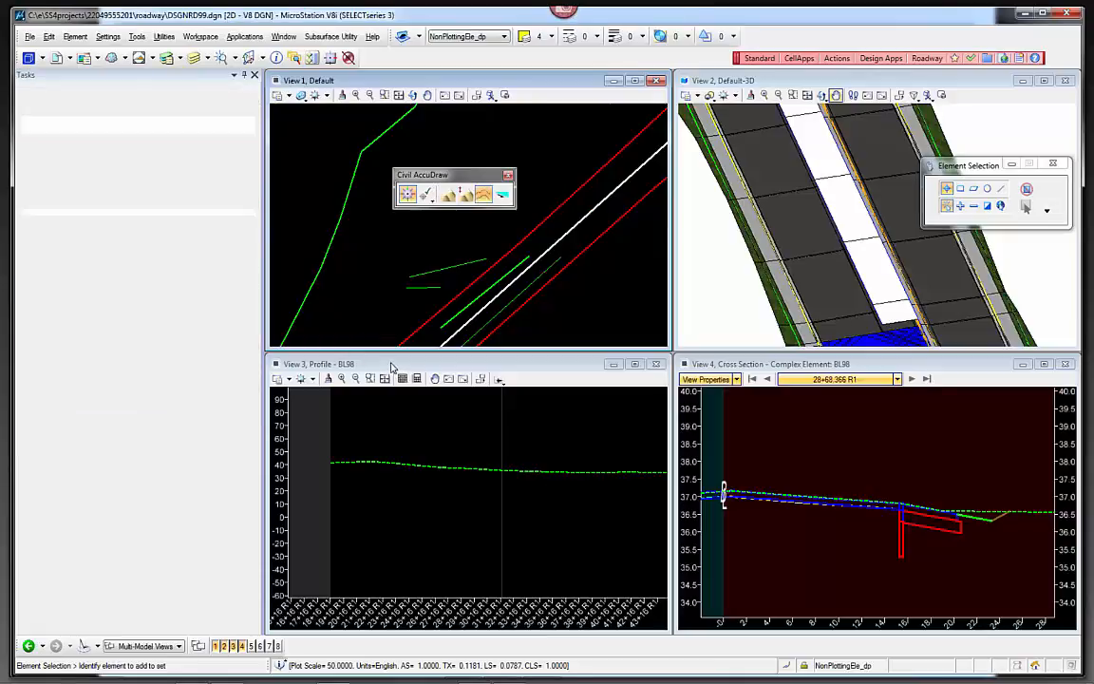
Step: Start Profile Complex By VPI with Civil AccuDraw's station and Z inputs, and place the first PI at station 2000 and Z 50
{"action": "left_click", "coordinate": [501, 380]}
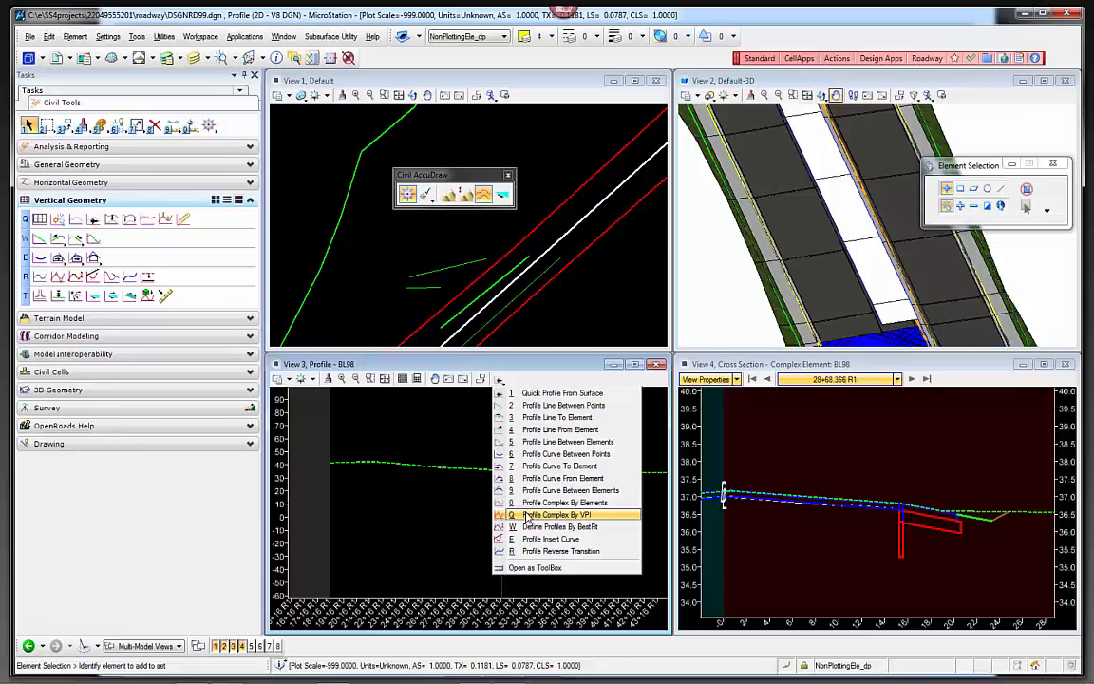
{"action": "left_click", "coordinate": [527, 516]}
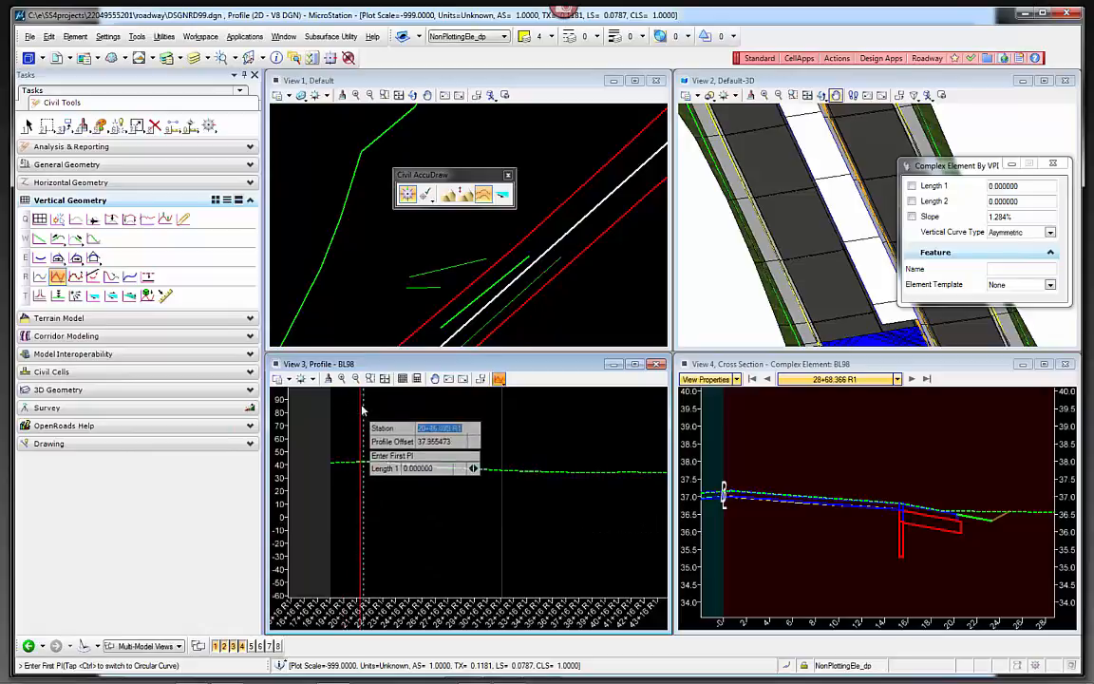
{"action": "left_click", "coordinate": [448, 197]}
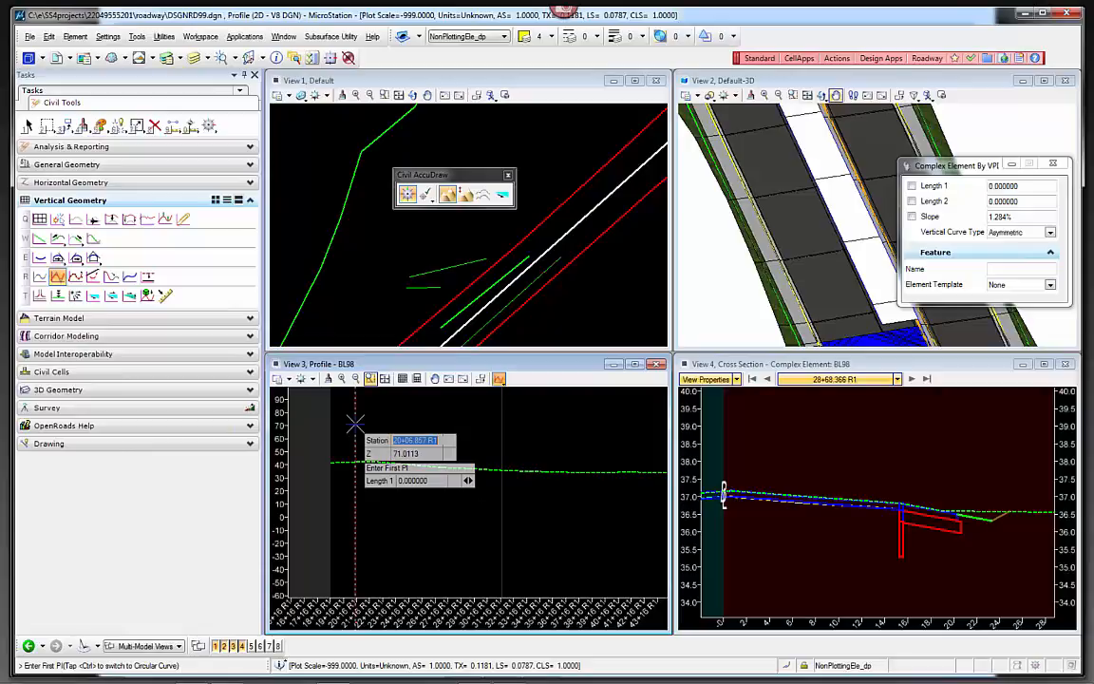
{"action": "type", "text": "2000"}
{"action": "key", "text": "Tab"}
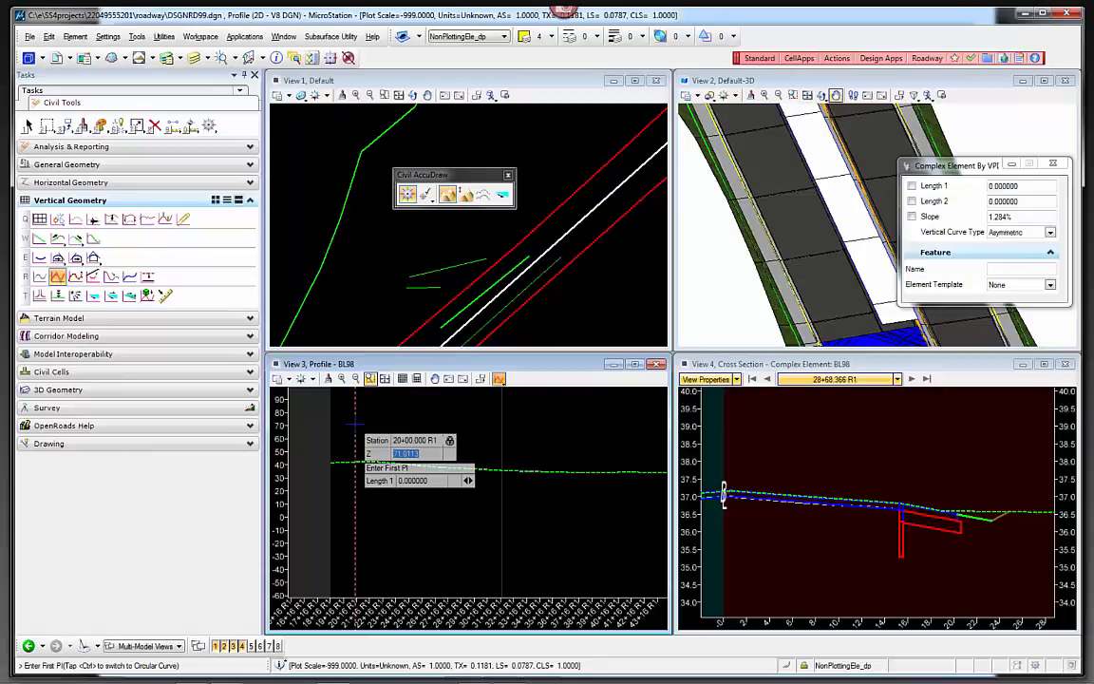
{"action": "type", "text": "50"}
{"action": "key", "text": "Tab"}
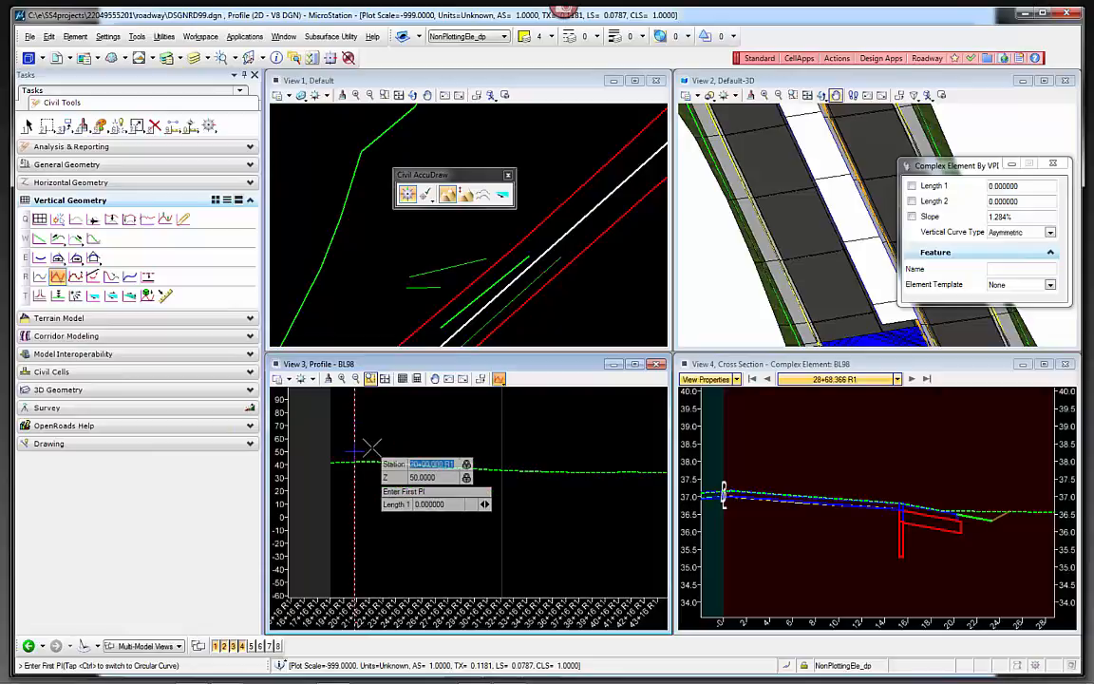
{"action": "scroll", "coordinate": [371, 449], "scroll_direction": "up", "scroll_amount": 3}
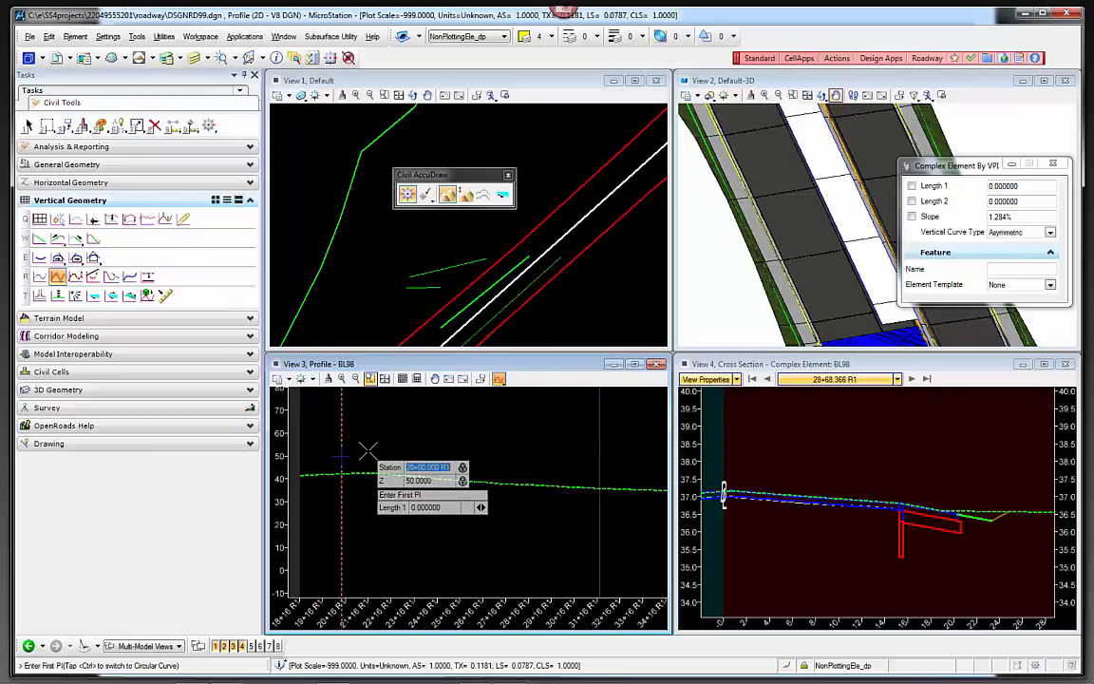
{"action": "left_click", "coordinate": [368, 451]}
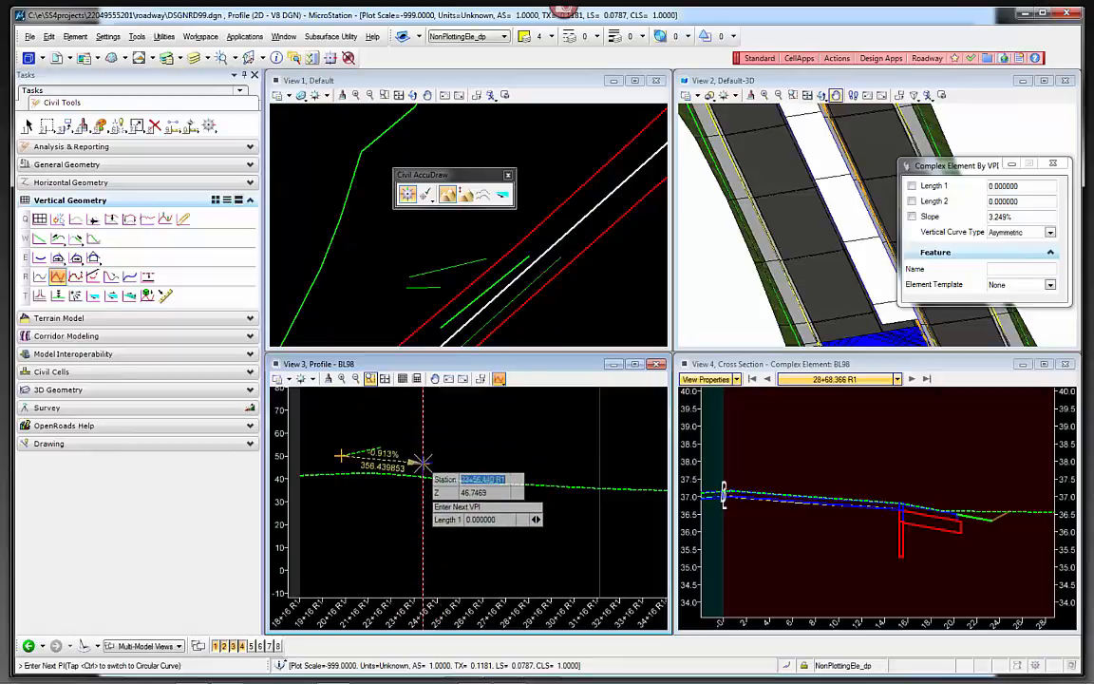
Step: Place the next VPI at station 2500 and Z 20, and finish the complex profile
{"action": "type", "text": "2500"}
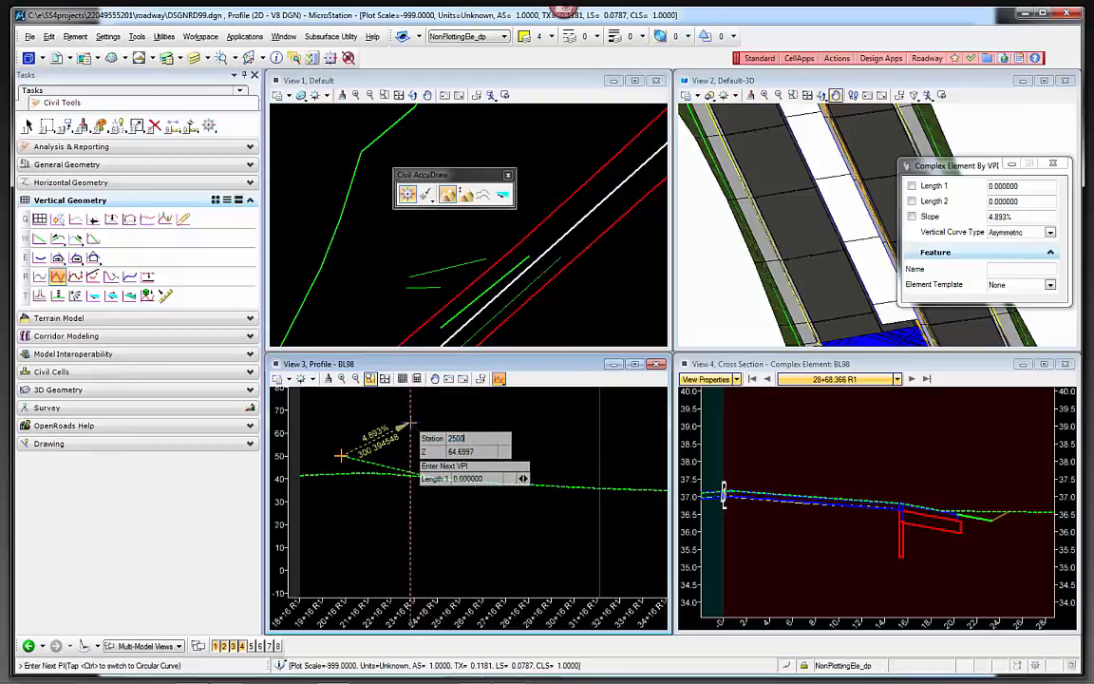
{"action": "key", "text": "Tab"}
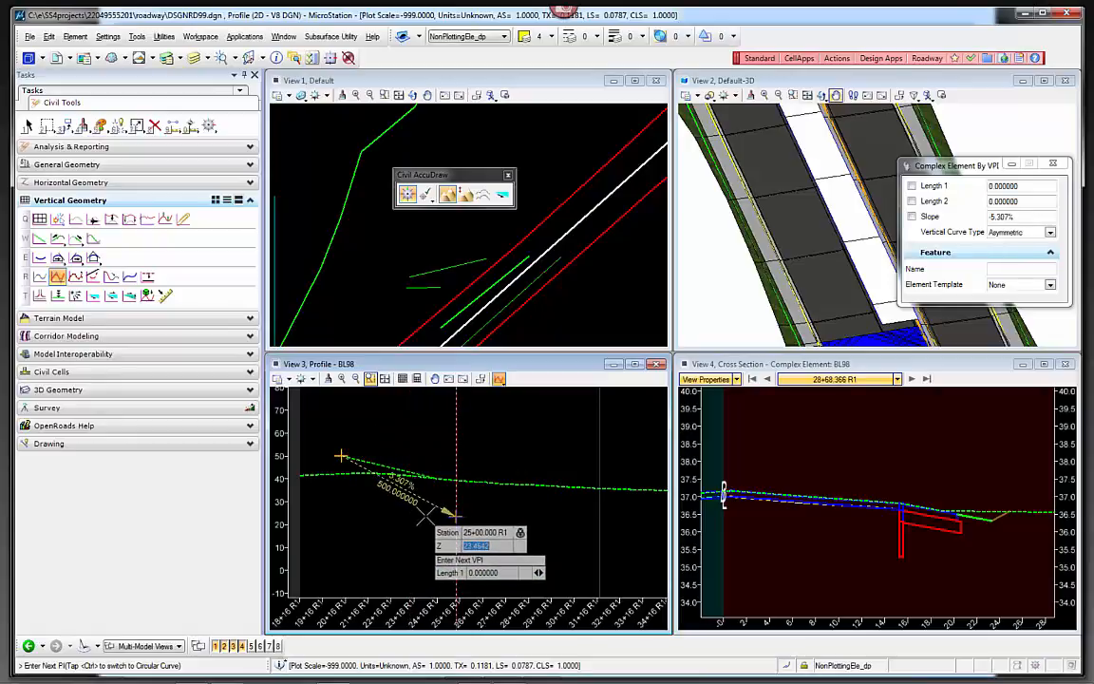
{"action": "type", "text": "20"}
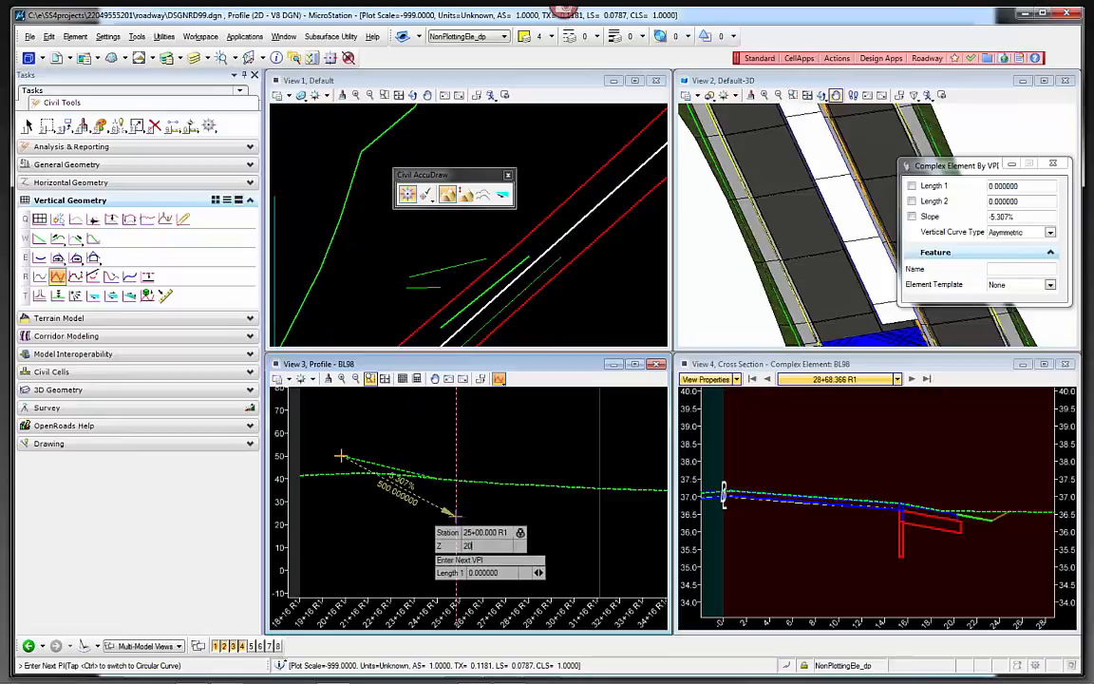
{"action": "key", "text": "Tab"}
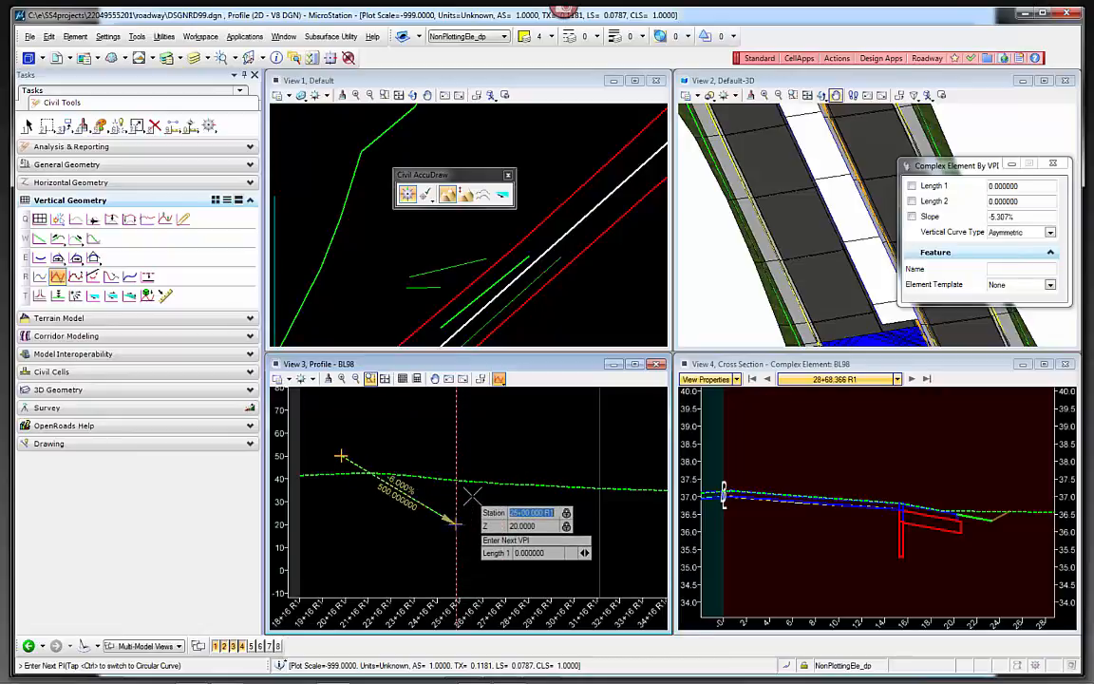
{"action": "left_click", "coordinate": [456, 522]}
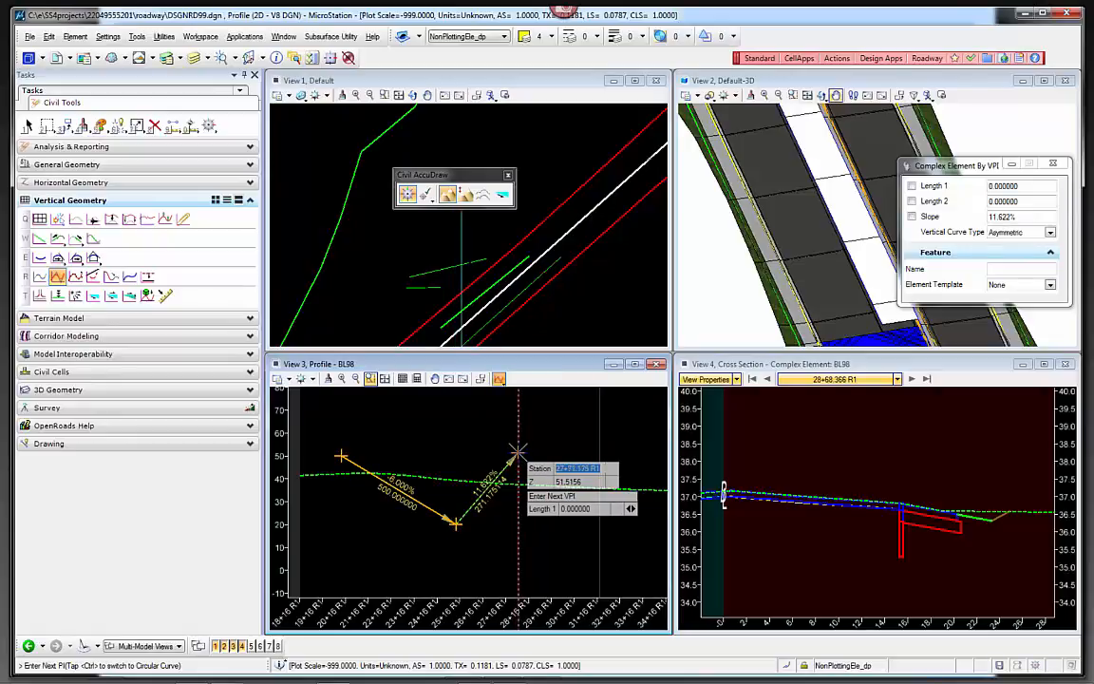
{"action": "right_click", "coordinate": [480, 446]}
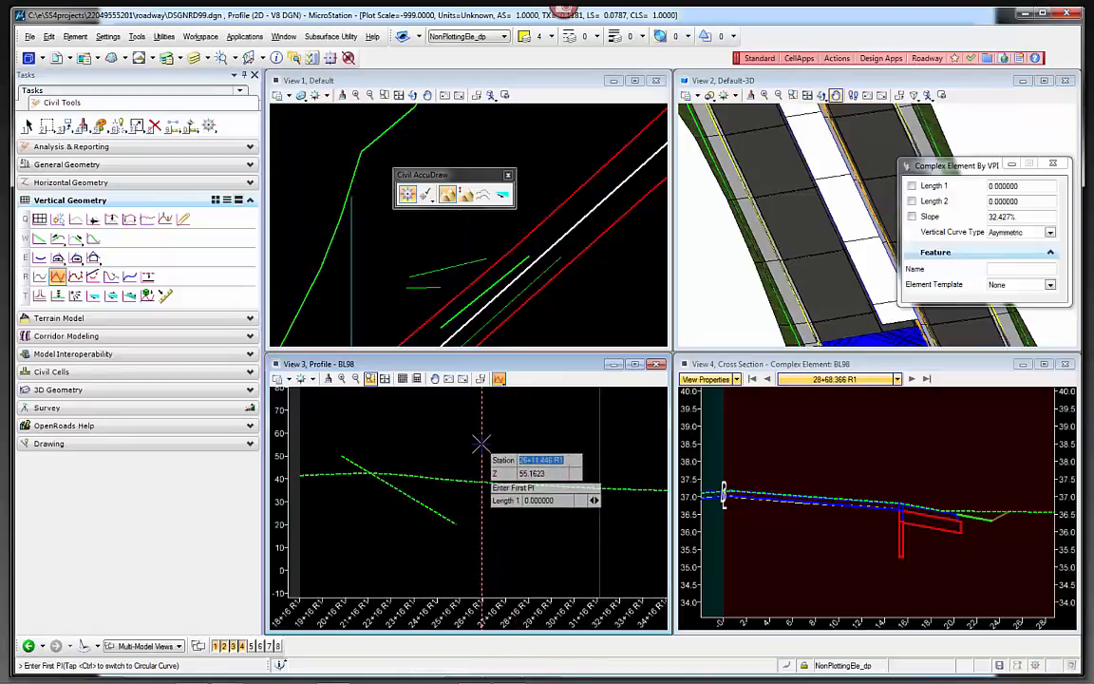
{"action": "right_click", "coordinate": [480, 445]}
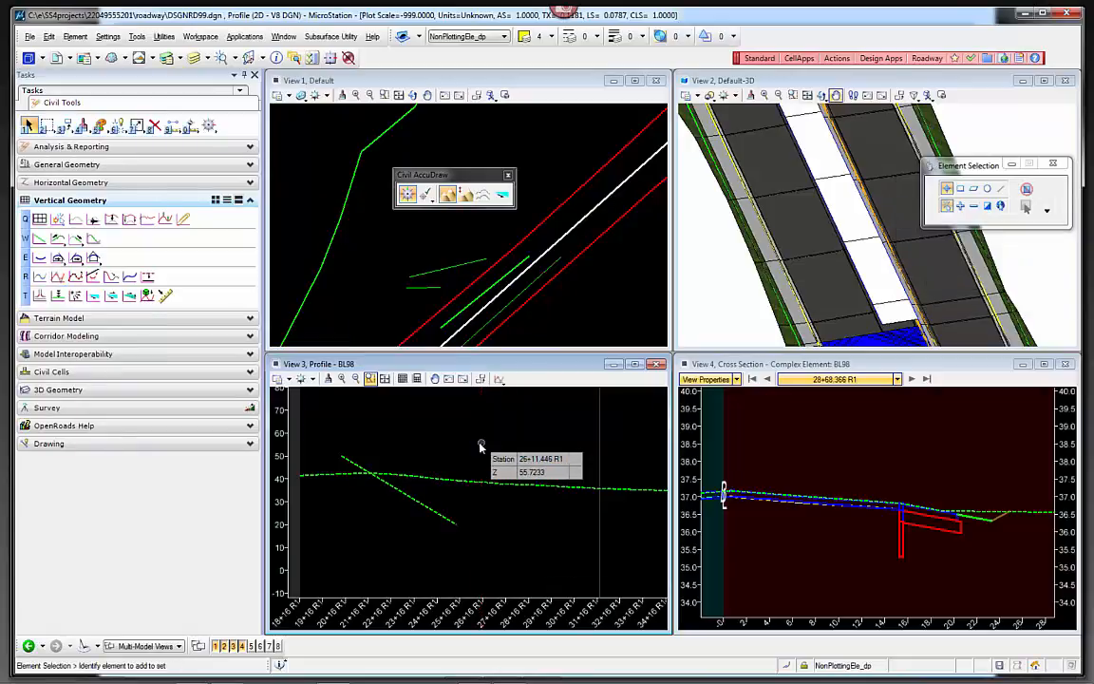
Step: Delete the straight descending profile from the profile view
{"action": "left_click", "coordinate": [403, 494]}
{"action": "mouse_move", "coordinate": [405, 496]}
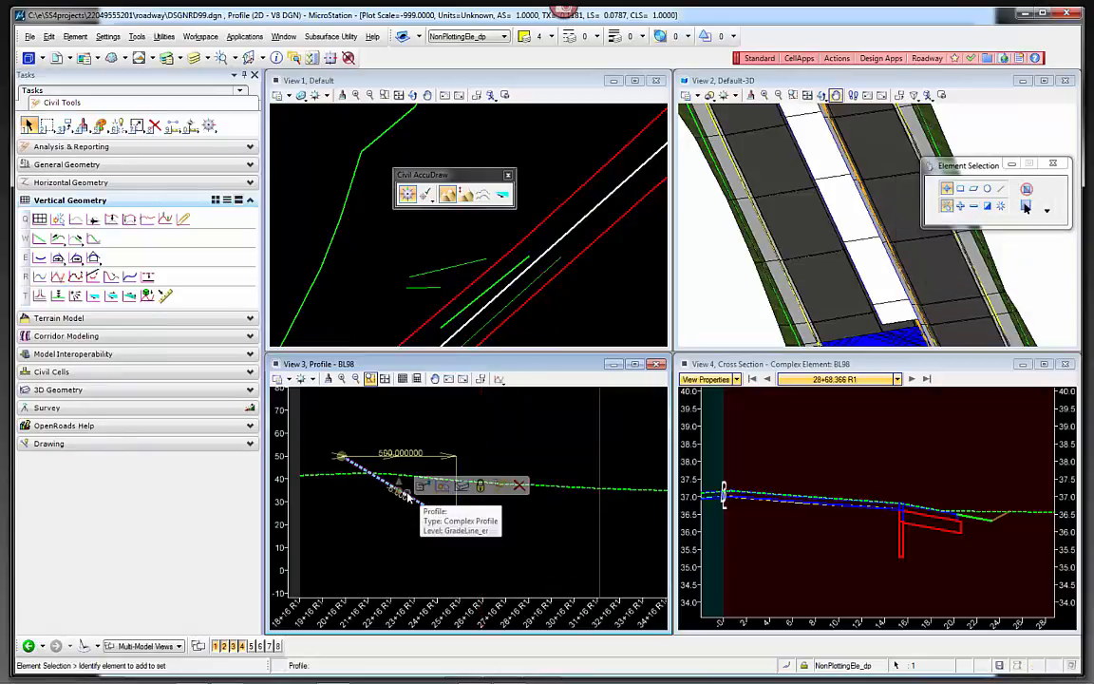
{"action": "key", "text": "Delete"}
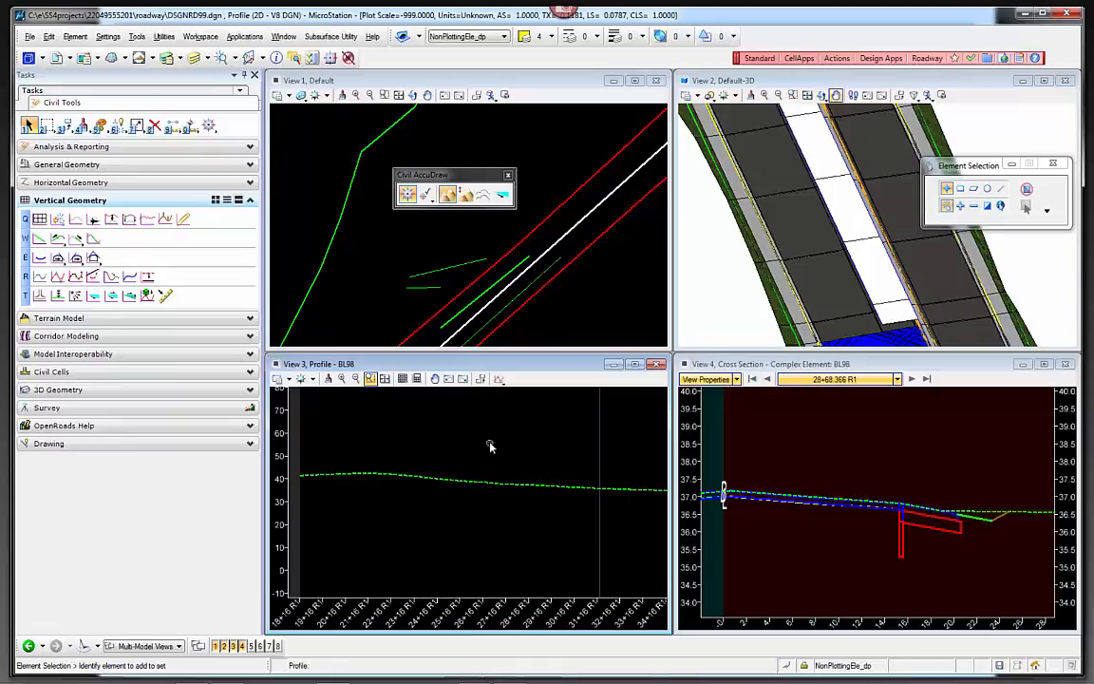
Step: Draw a V-shaped trial profile by VPI across the existing ground profile, placing its points freehand
{"action": "left_click", "coordinate": [500, 379]}
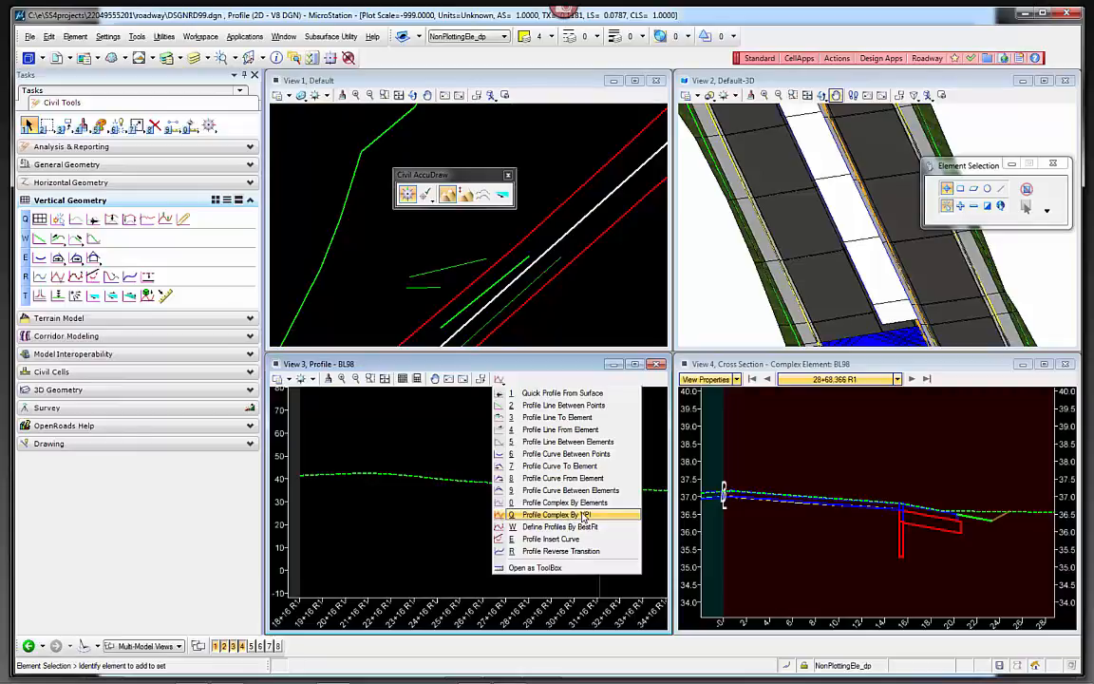
{"action": "left_click", "coordinate": [581, 514]}
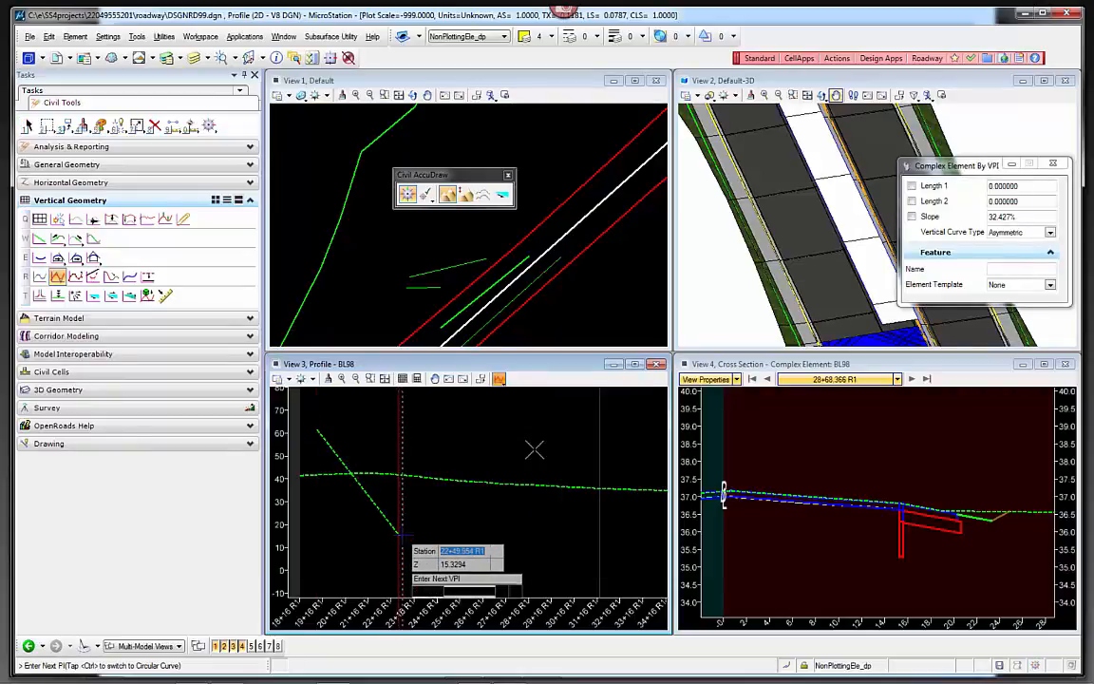
{"action": "left_click", "coordinate": [400, 533]}
{"action": "left_click", "coordinate": [537, 443]}
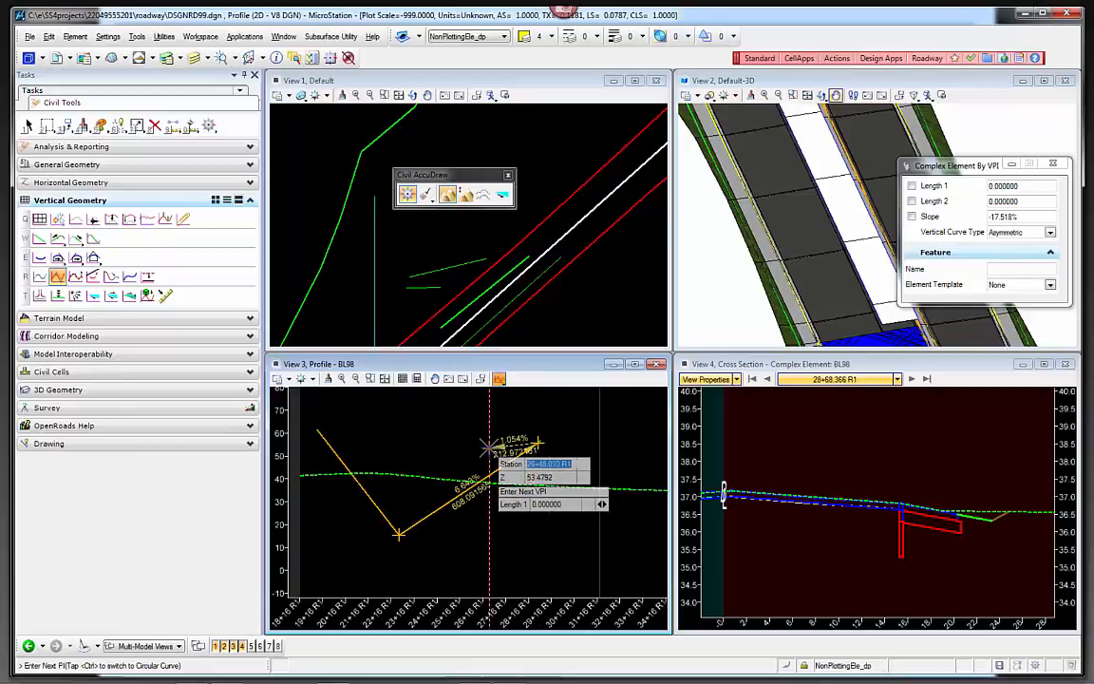
{"action": "right_click", "coordinate": [502, 439]}
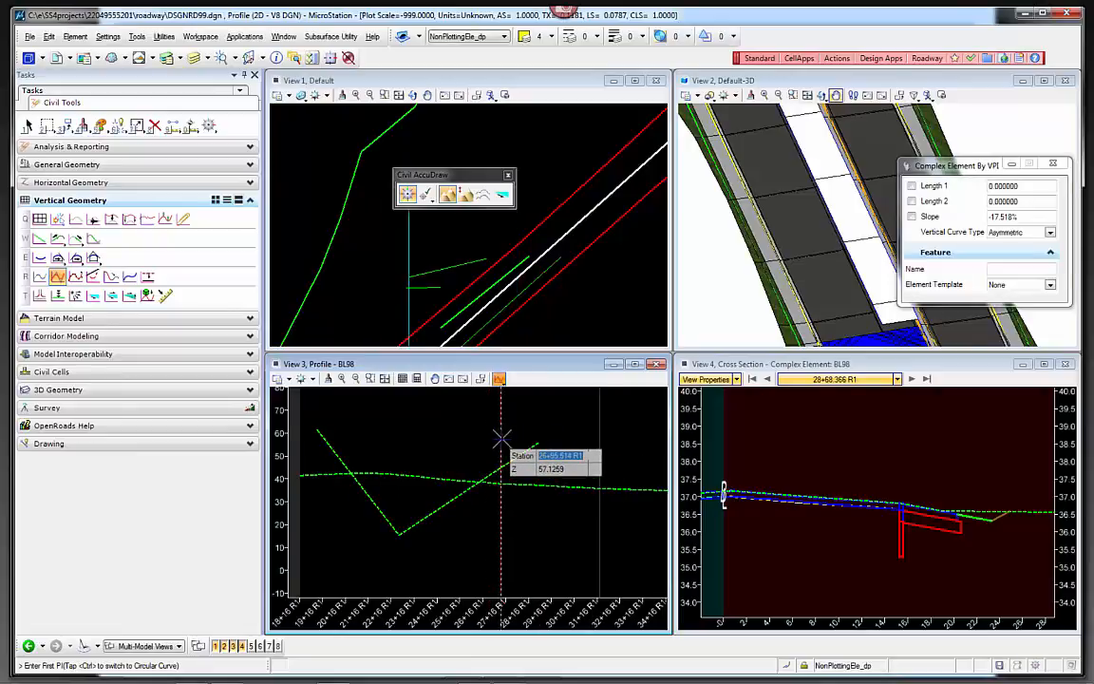
Step: Set the vertical curve type to Parabola and delete the V-shaped trial profile
{"action": "left_click", "coordinate": [1045, 232]}
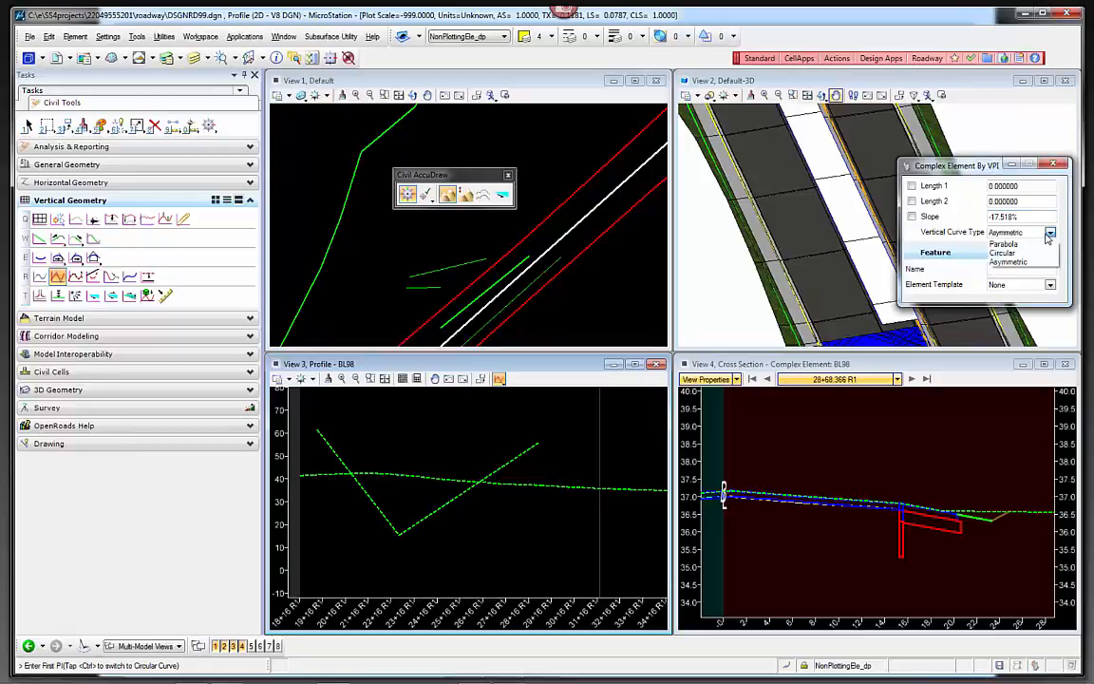
{"action": "left_click", "coordinate": [1003, 244]}
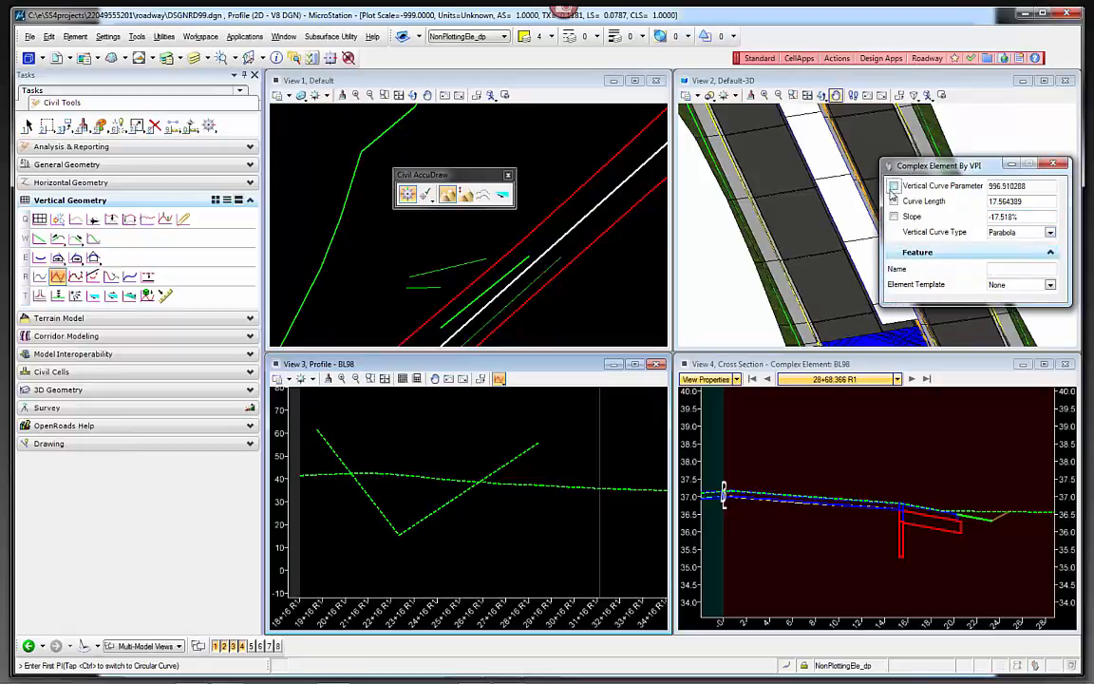
{"action": "right_click", "coordinate": [505, 429]}
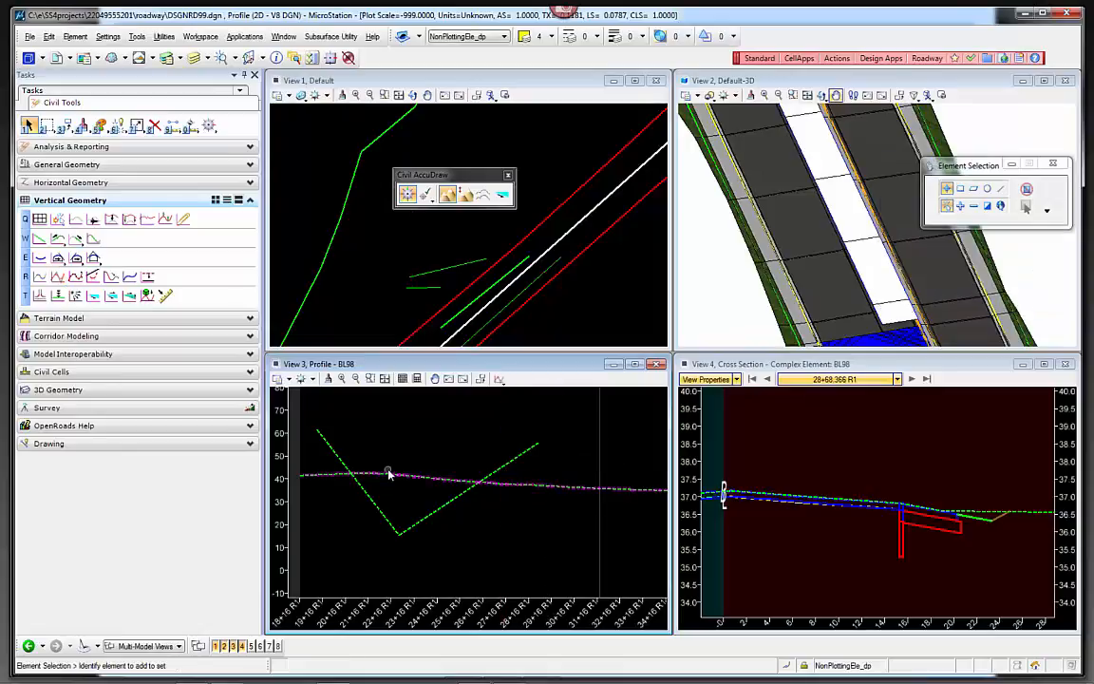
{"action": "left_click", "coordinate": [339, 459]}
{"action": "key", "text": "Delete"}
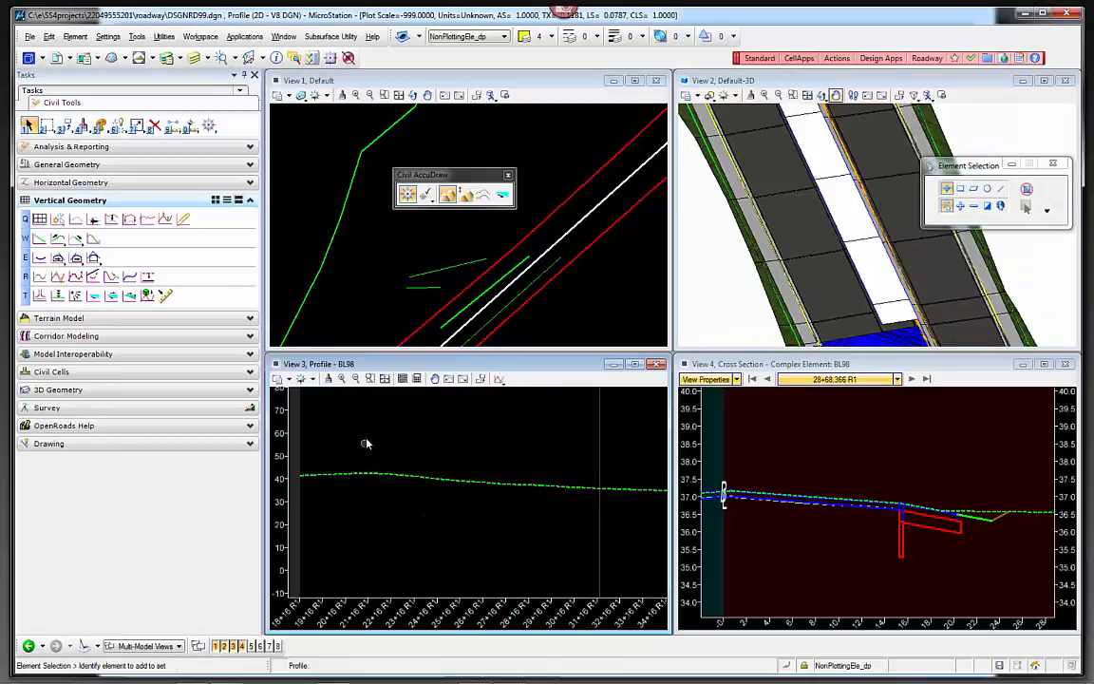
Step: Start another complex profile by VPI and set its curve length to 0
{"action": "left_click", "coordinate": [498, 380]}
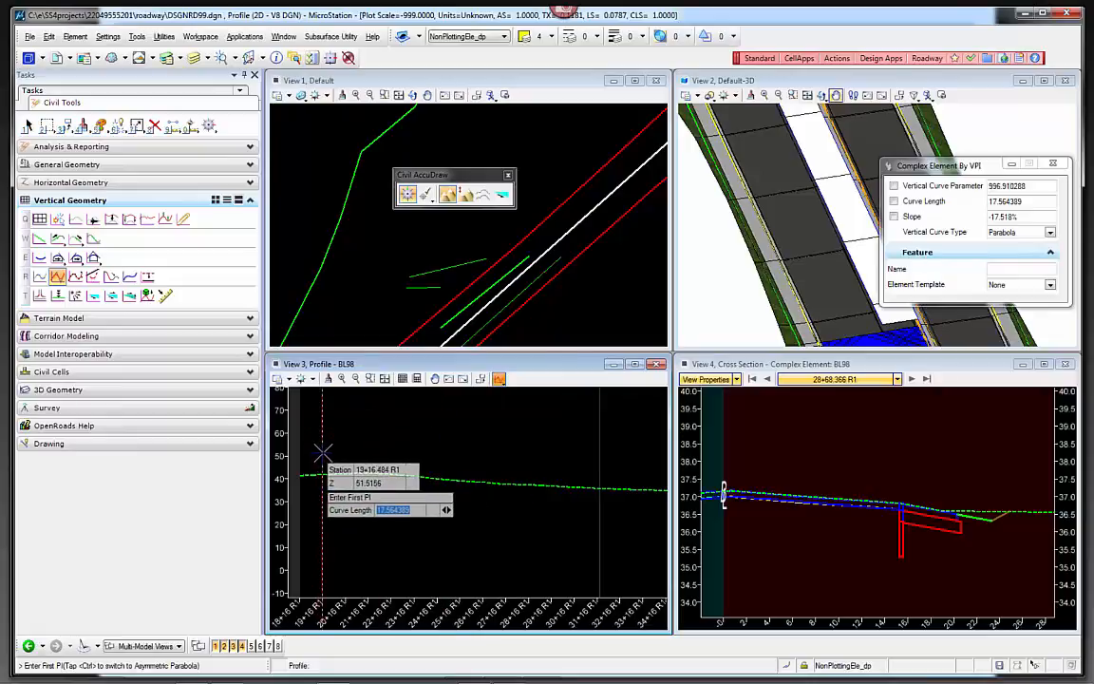
{"action": "type", "text": "2500"}
{"action": "key", "text": "Tab"}
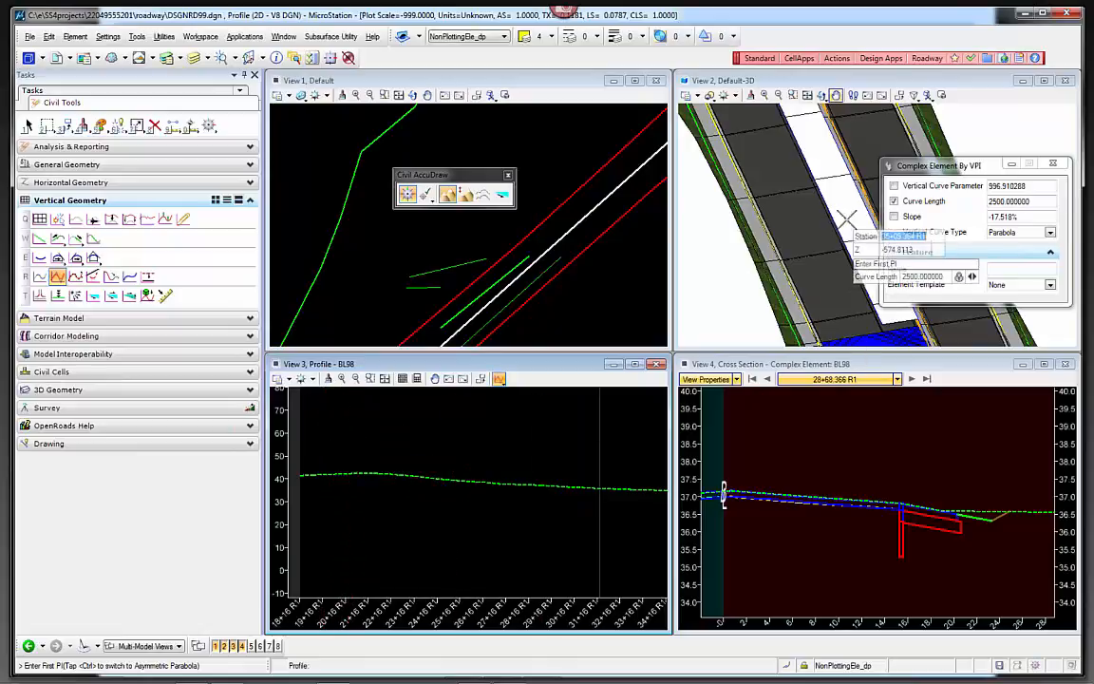
{"action": "left_click", "coordinate": [893, 201]}
{"action": "left_click", "coordinate": [892, 201]}
{"action": "left_click_drag", "start_coordinate": [1036, 201], "coordinate": [948, 211]}
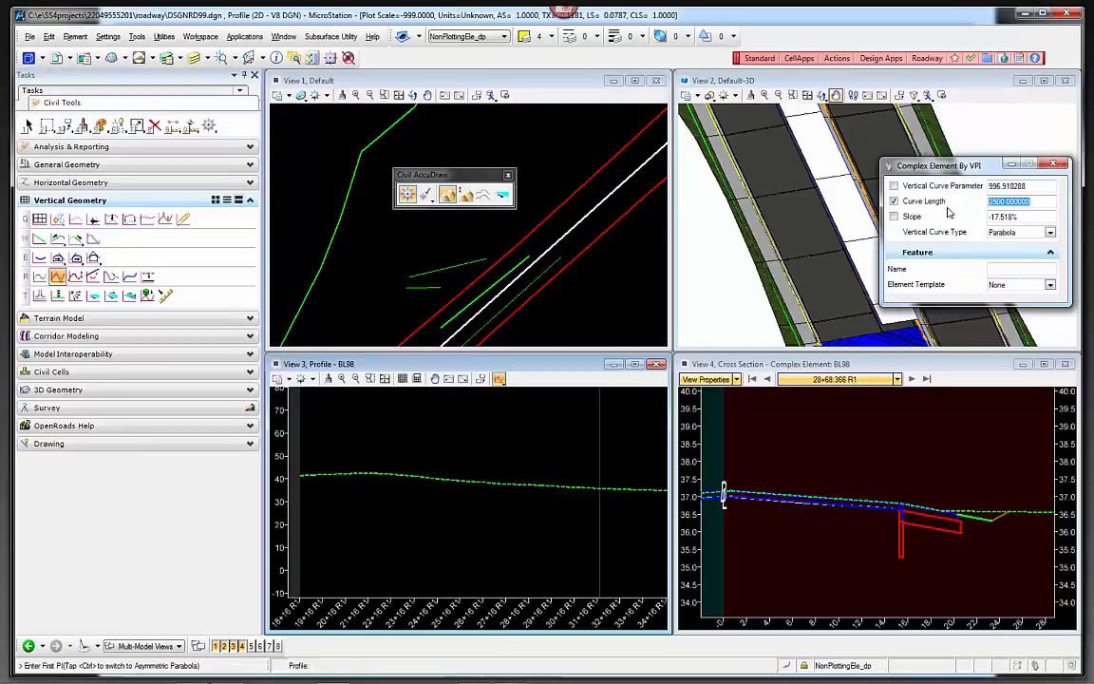
{"action": "type", "text": "0"}
{"action": "key", "text": "Return"}
Step: Leave the curve length unlocked and lock the vertical curve parameter at 135
{"action": "left_click_drag", "start_coordinate": [1036, 185], "coordinate": [983, 192]}
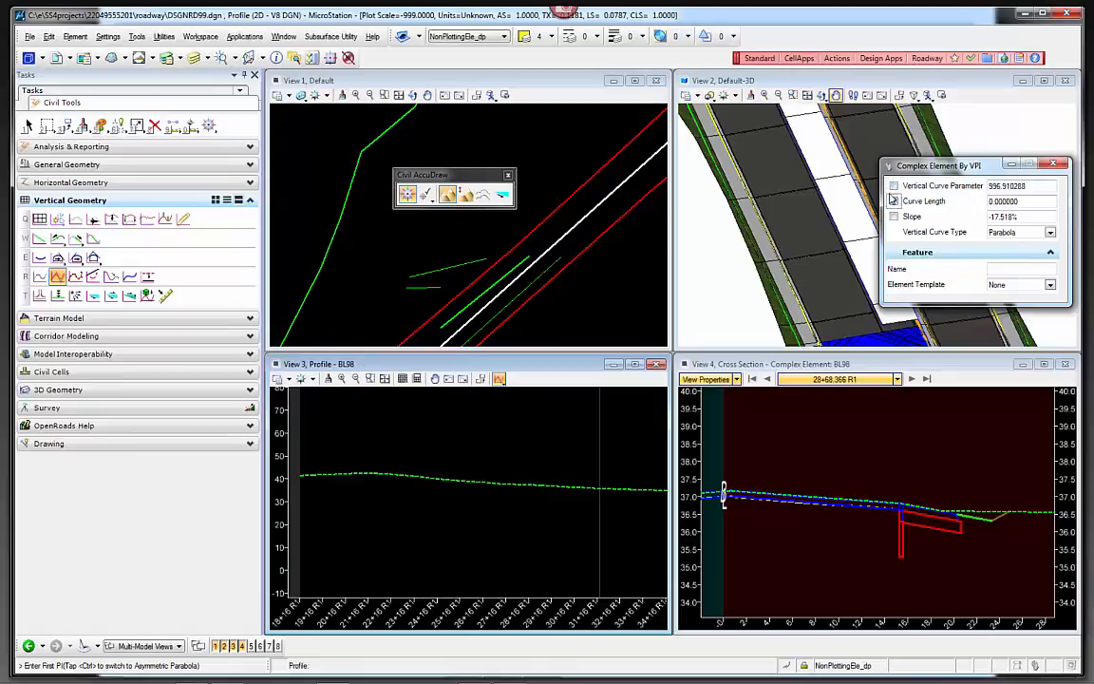
{"action": "left_click", "coordinate": [893, 186]}
{"action": "left_click_drag", "start_coordinate": [1032, 185], "coordinate": [964, 192]}
{"action": "type", "text": "135"}
{"action": "key", "text": "Return"}
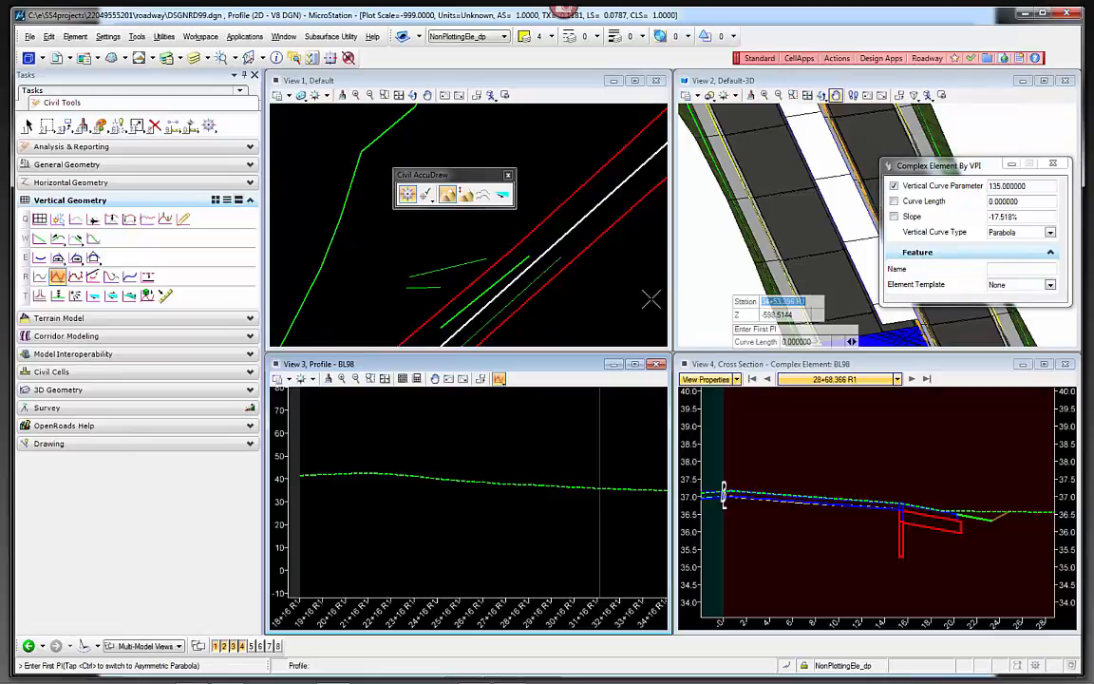
Step: Draw a zigzag profile from the existing profile's start point, with three tangents about 451, 412 and 518 long, and finish it
{"action": "left_click", "coordinate": [300, 474]}
{"action": "left_click", "coordinate": [404, 425]}
{"action": "left_click", "coordinate": [498, 533]}
{"action": "left_click", "coordinate": [616, 436]}
{"action": "right_click", "coordinate": [499, 413]}
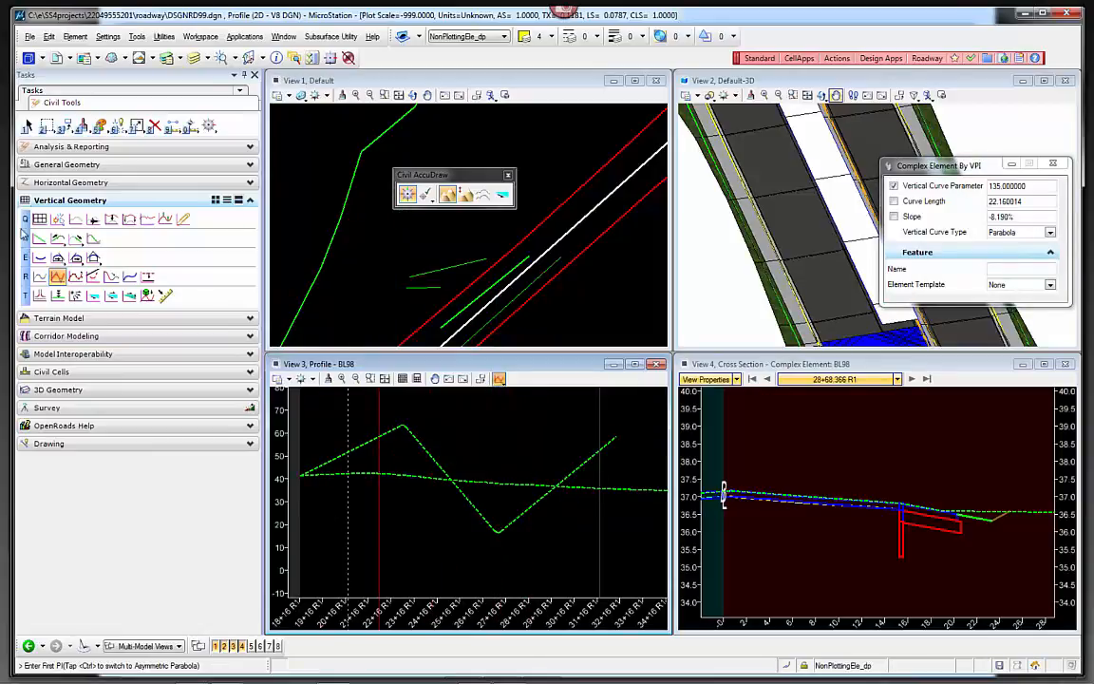
Step: Select the zigzag profile and set the elevation of its first peak VPI to 60
{"action": "left_click", "coordinate": [27, 126]}
{"action": "left_click", "coordinate": [425, 442]}
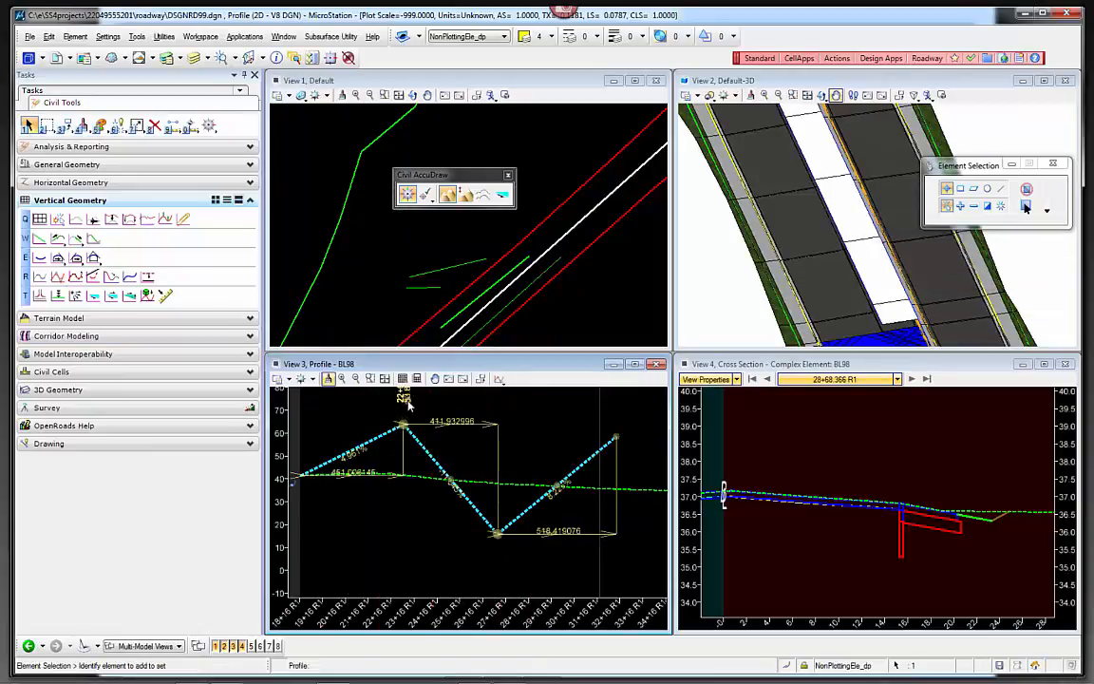
{"action": "left_click", "coordinate": [410, 406]}
{"action": "scroll", "coordinate": [437, 416], "scroll_direction": "down", "scroll_amount": 3}
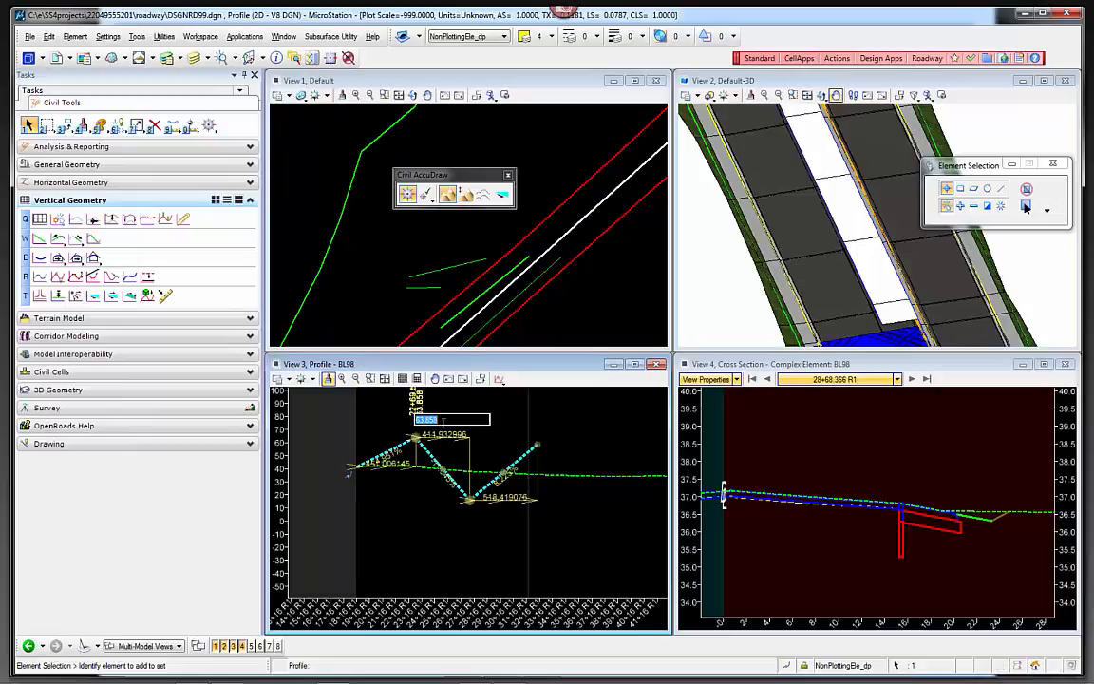
{"action": "type", "text": "60"}
{"action": "key", "text": "Return"}
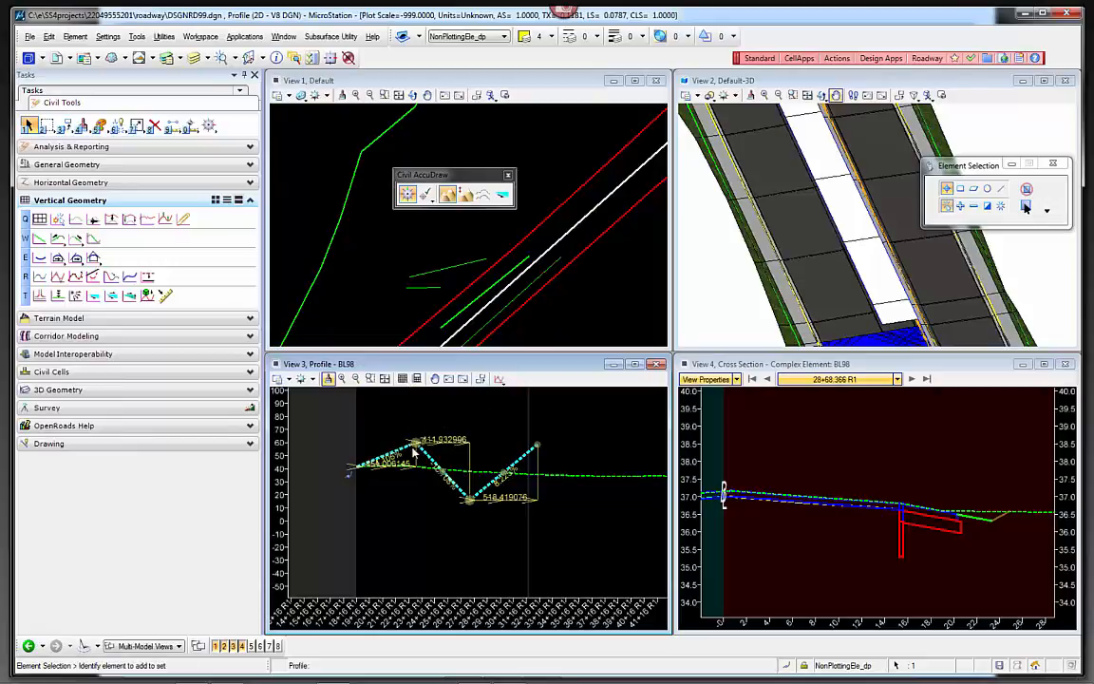
Step: Set the length of the vertical curve at the first peak VPI to 25
{"action": "scroll", "coordinate": [418, 456], "scroll_direction": "up", "scroll_amount": 3}
{"action": "scroll", "coordinate": [440, 475], "scroll_direction": "up", "scroll_amount": 3}
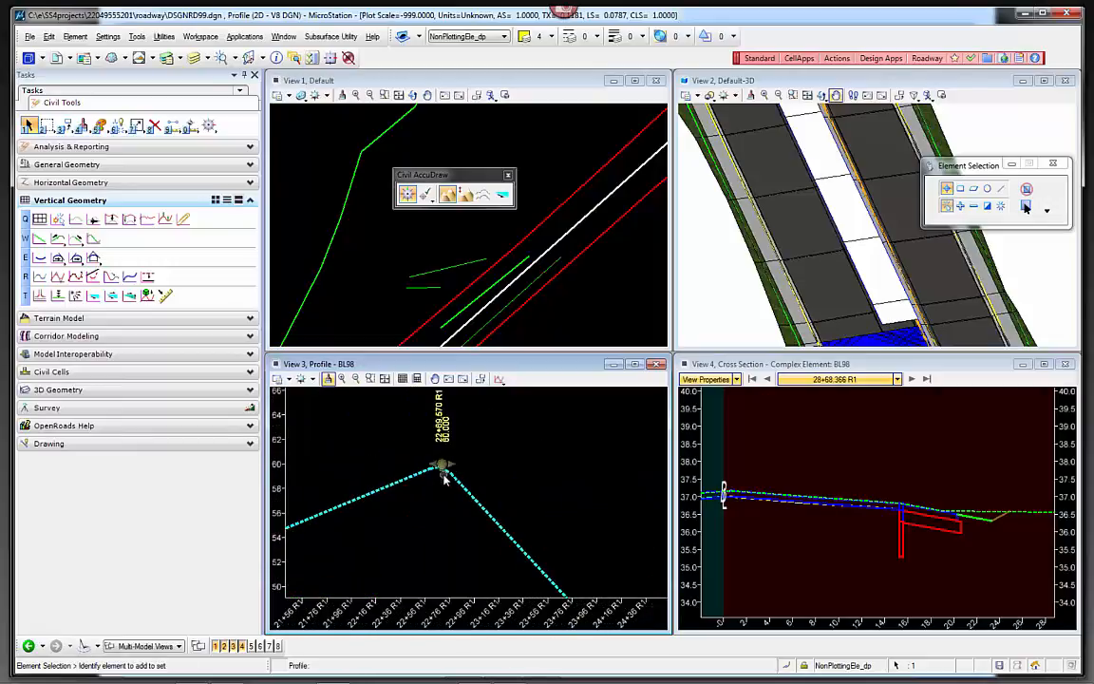
{"action": "scroll", "coordinate": [446, 472], "scroll_direction": "up", "scroll_amount": 3}
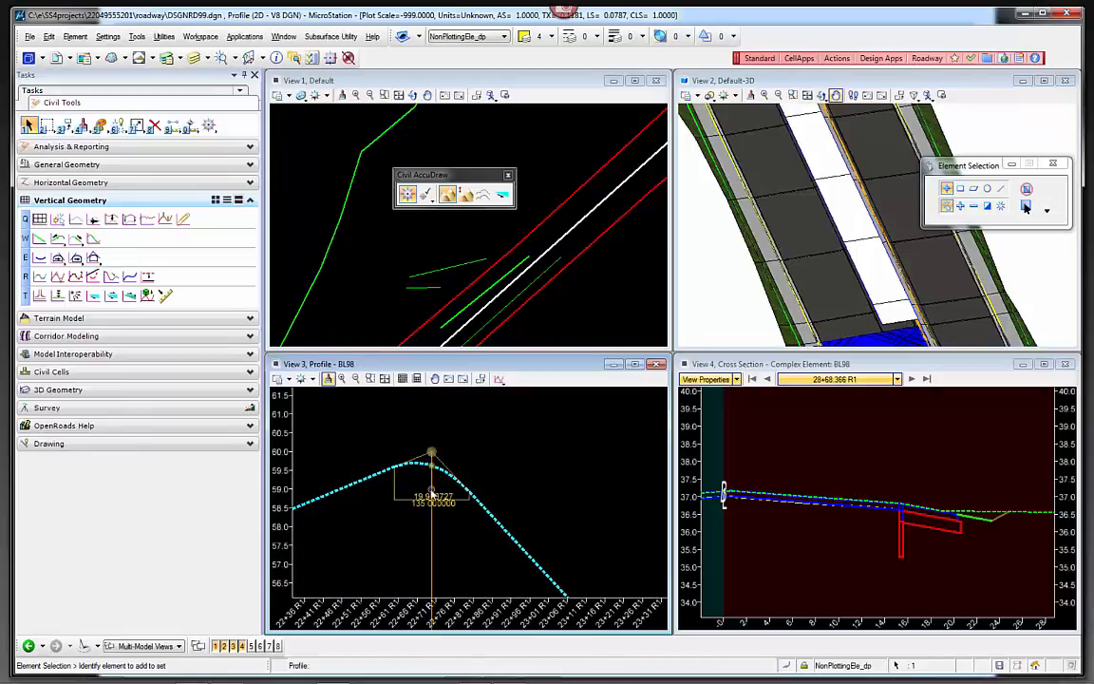
{"action": "left_click", "coordinate": [419, 499]}
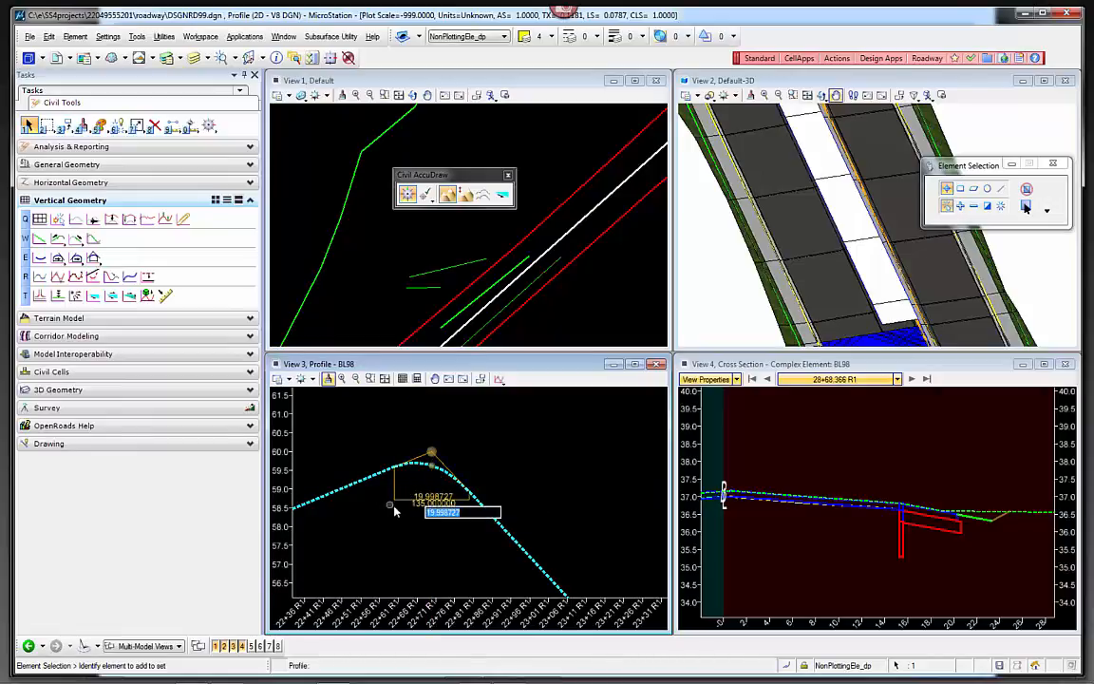
{"action": "left_click", "coordinate": [419, 501]}
{"action": "left_click", "coordinate": [419, 496]}
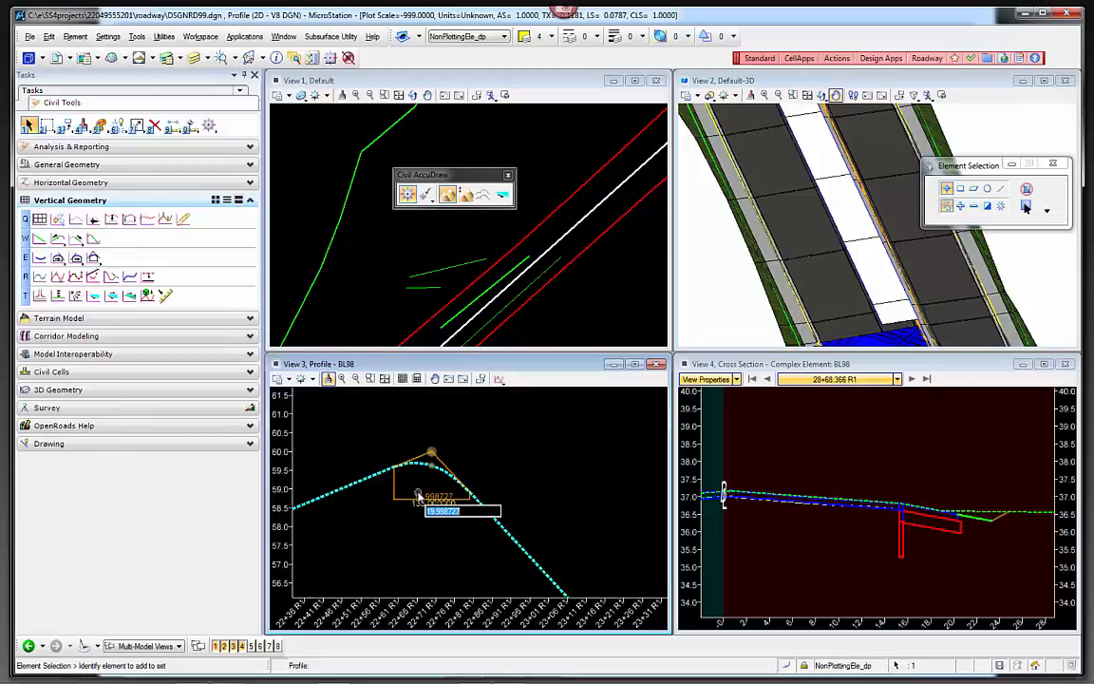
{"action": "type", "text": "25"}
{"action": "key", "text": "Return"}
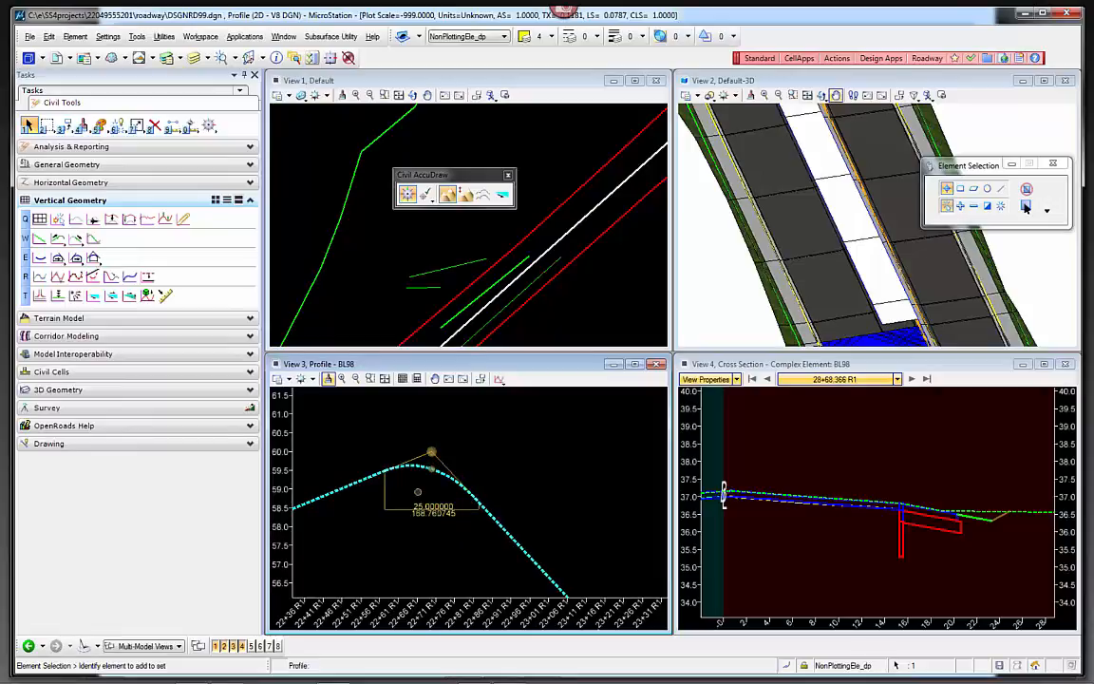
Step: Change the zigzag profile's feature definition to Centerline(CL) and deselect the profile
{"action": "left_click", "coordinate": [400, 483]}
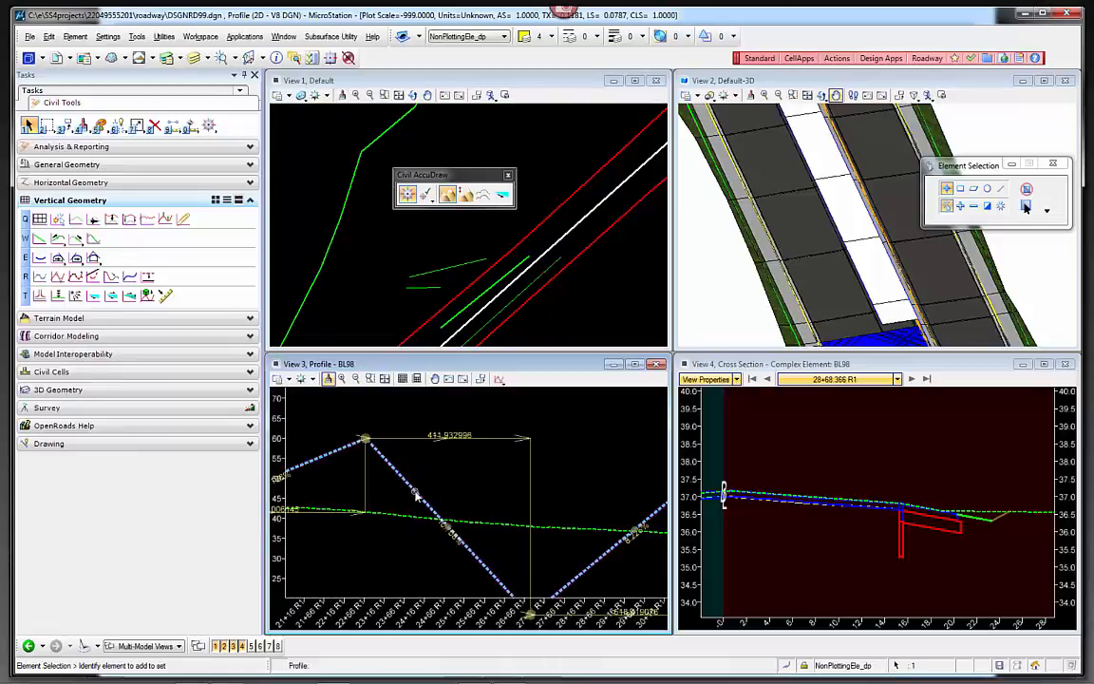
{"action": "left_click", "coordinate": [433, 487]}
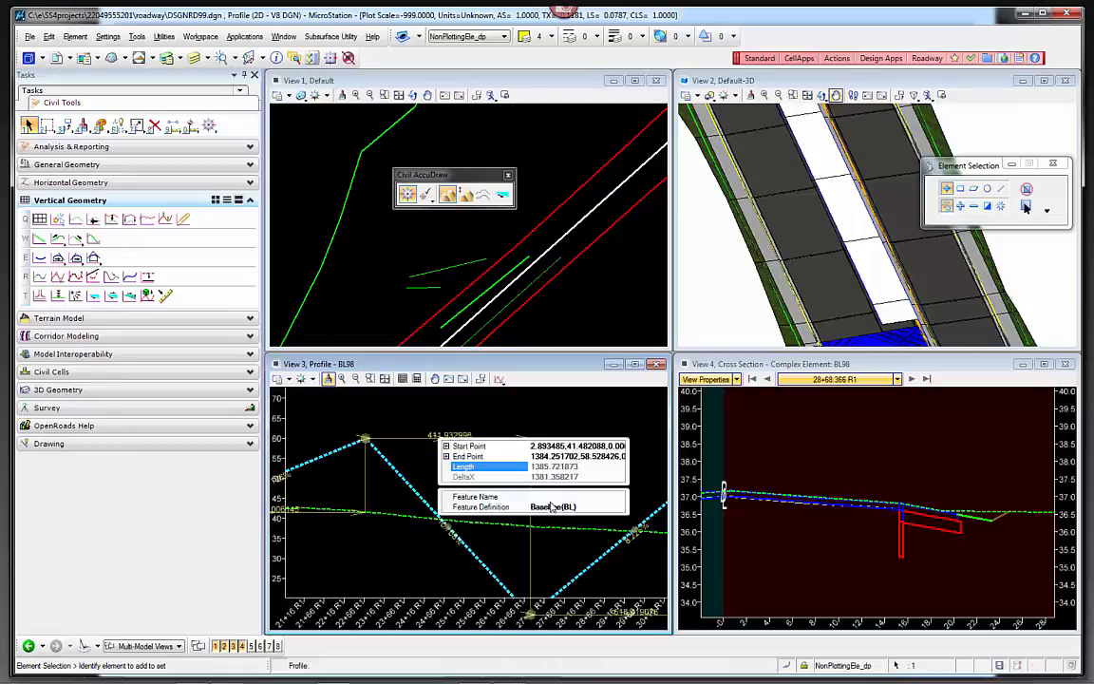
{"action": "left_click", "coordinate": [617, 508]}
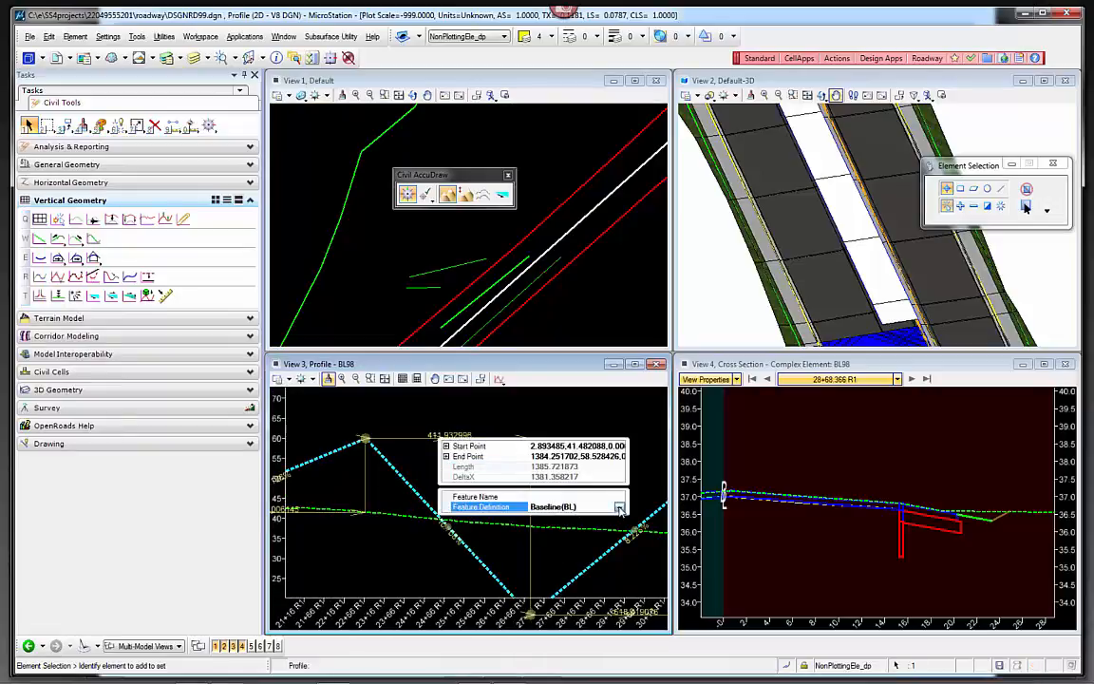
{"action": "left_click", "coordinate": [618, 508]}
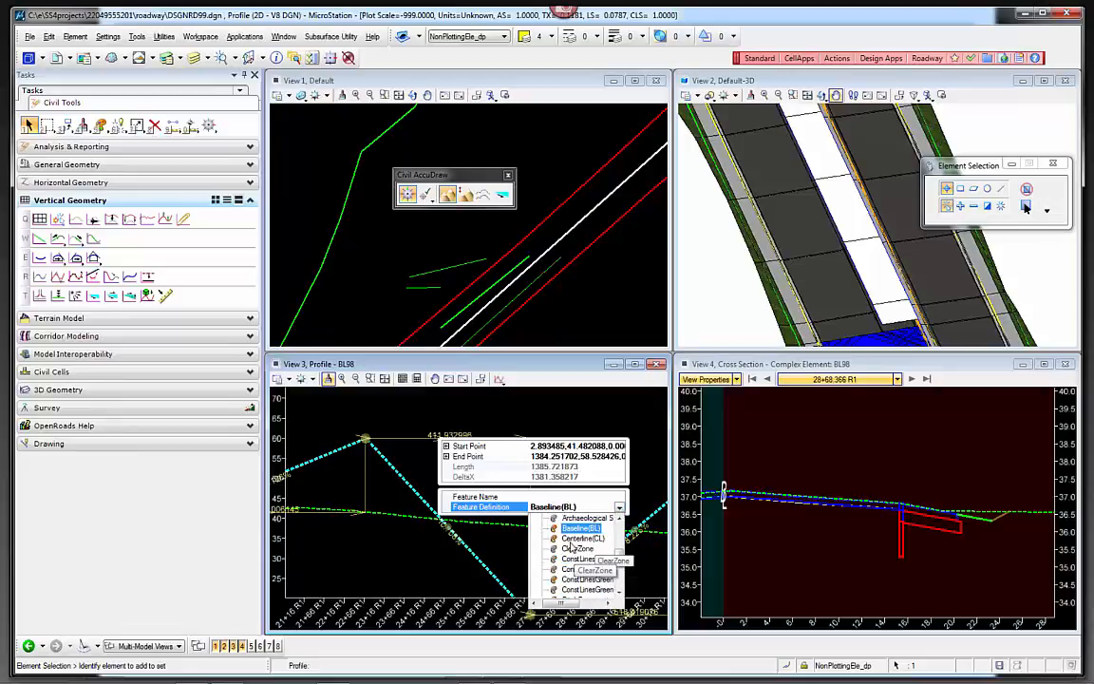
{"action": "left_click", "coordinate": [575, 538]}
{"action": "left_click", "coordinate": [374, 540]}
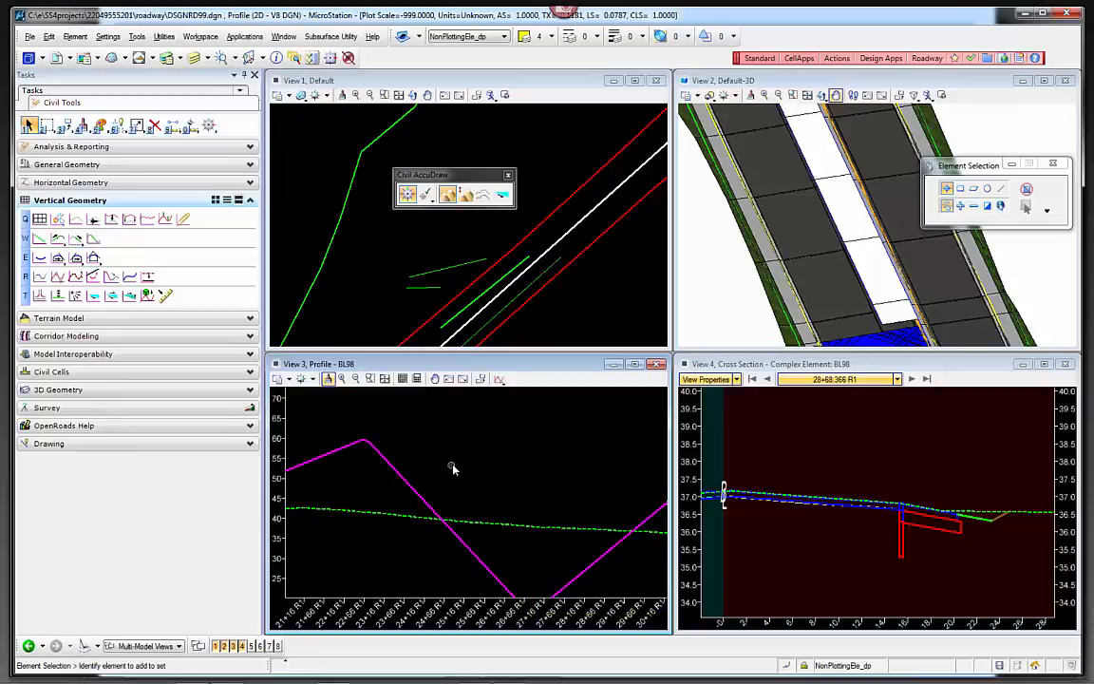
{"action": "scroll", "coordinate": [452, 465], "scroll_direction": "down", "scroll_amount": 5}
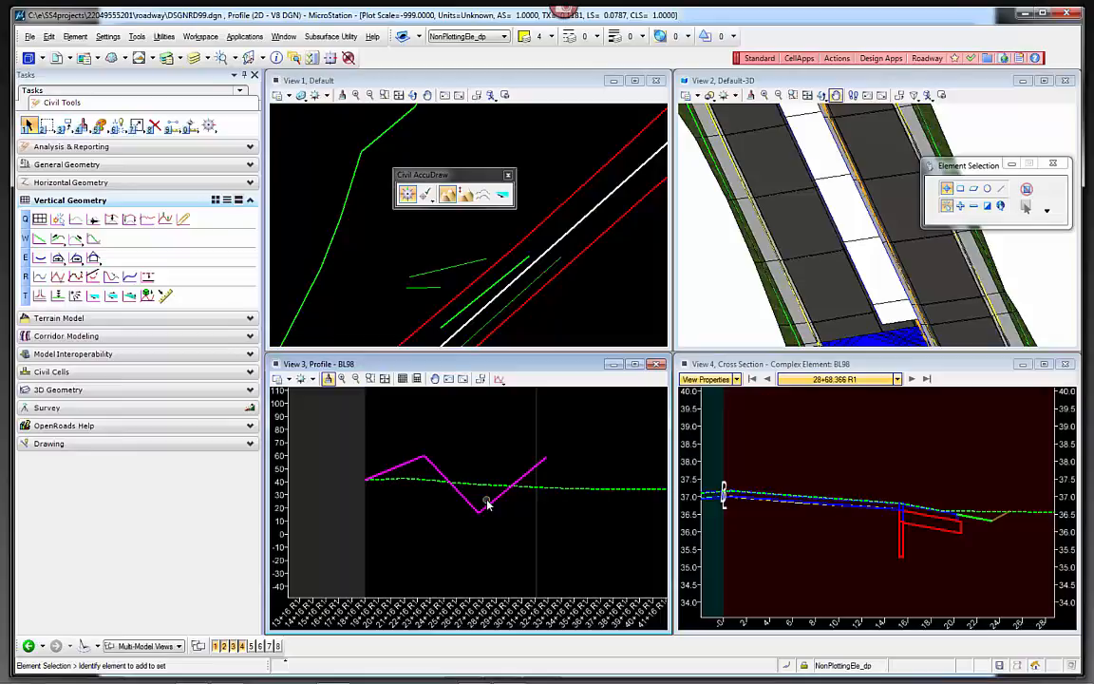
{"action": "scroll", "coordinate": [469, 509], "scroll_direction": "up", "scroll_amount": 2}
{"action": "scroll", "coordinate": [468, 510], "scroll_direction": "down", "scroll_amount": 2}
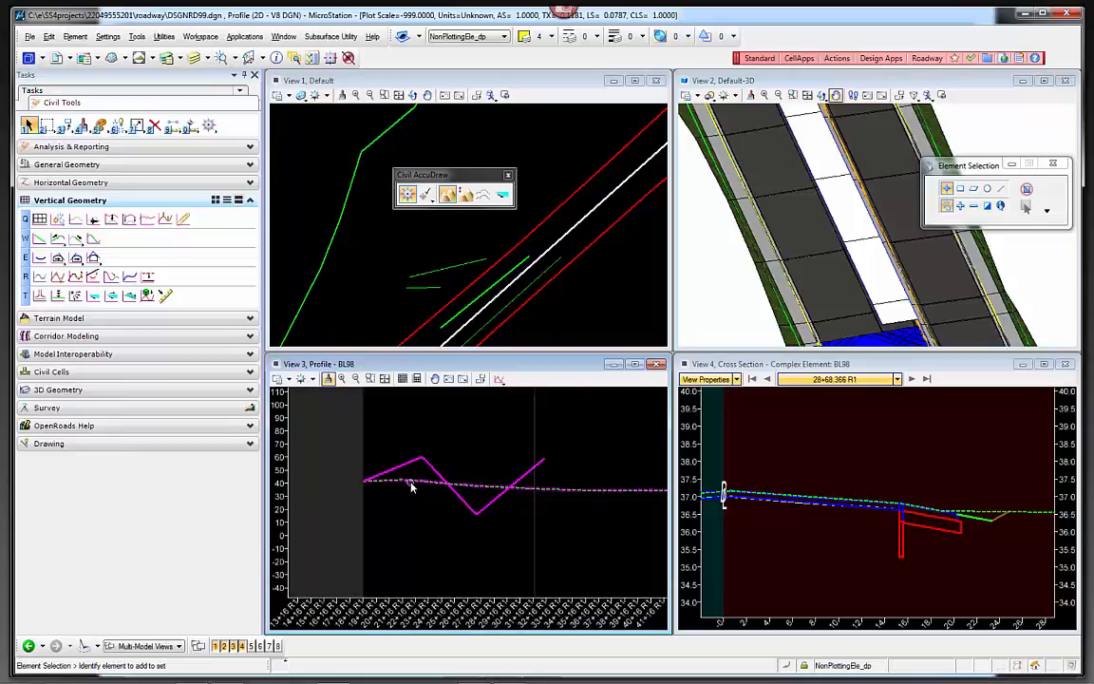
{"action": "left_click", "coordinate": [501, 379]}
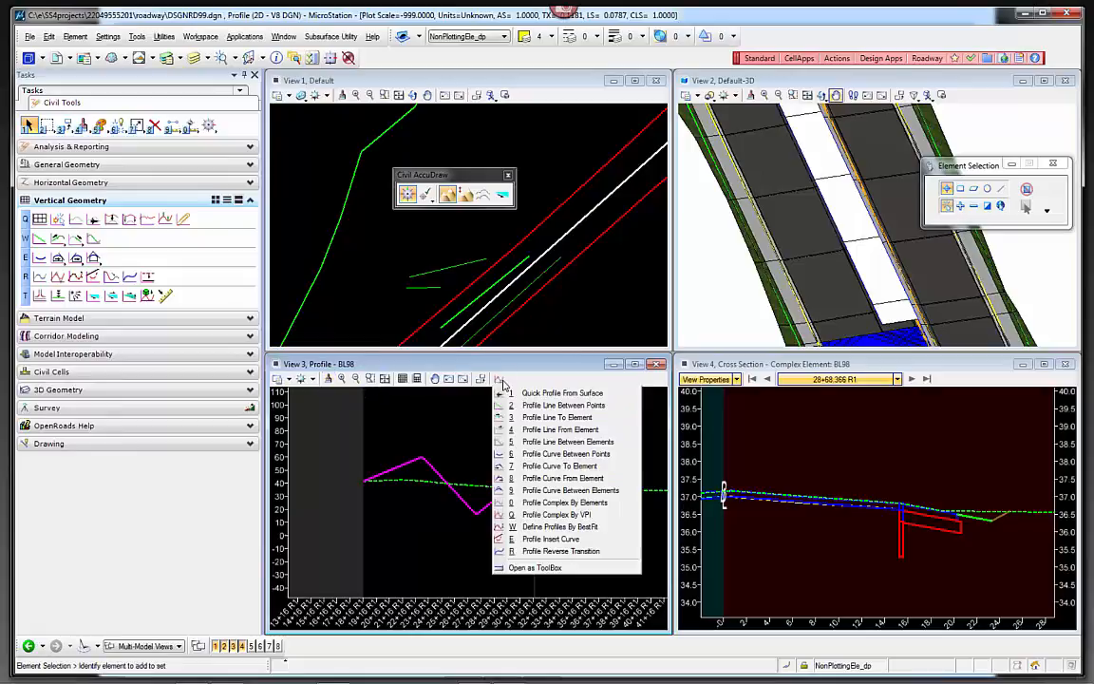
{"action": "left_click", "coordinate": [556, 408]}
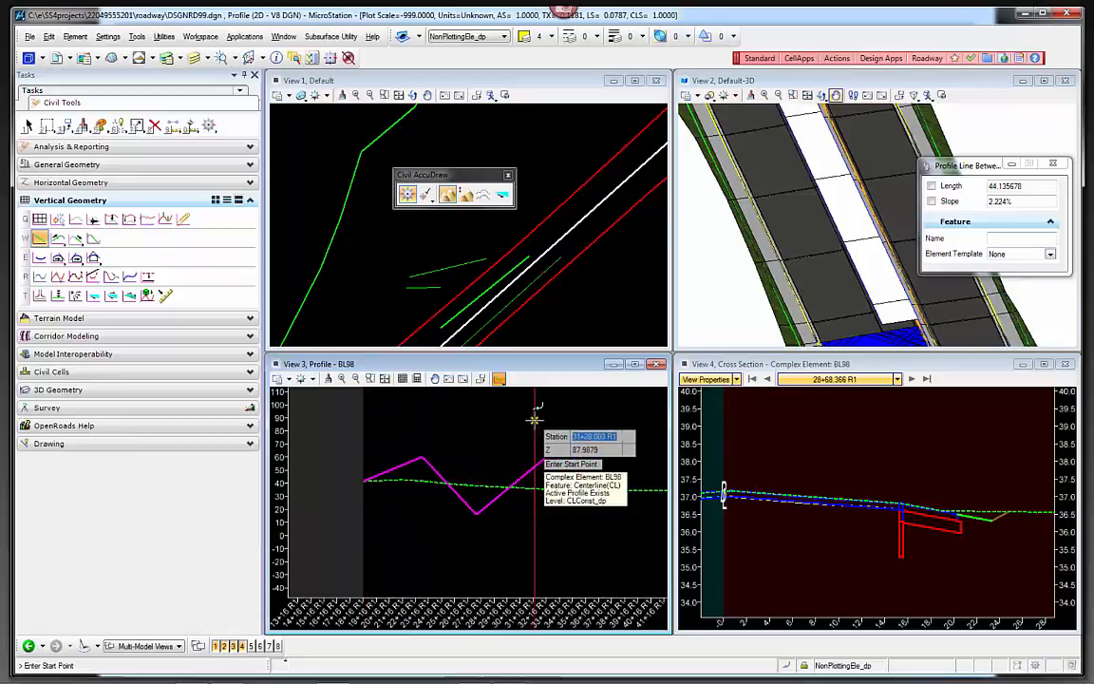
{"action": "scroll", "coordinate": [403, 434], "scroll_direction": "down", "scroll_amount": 2}
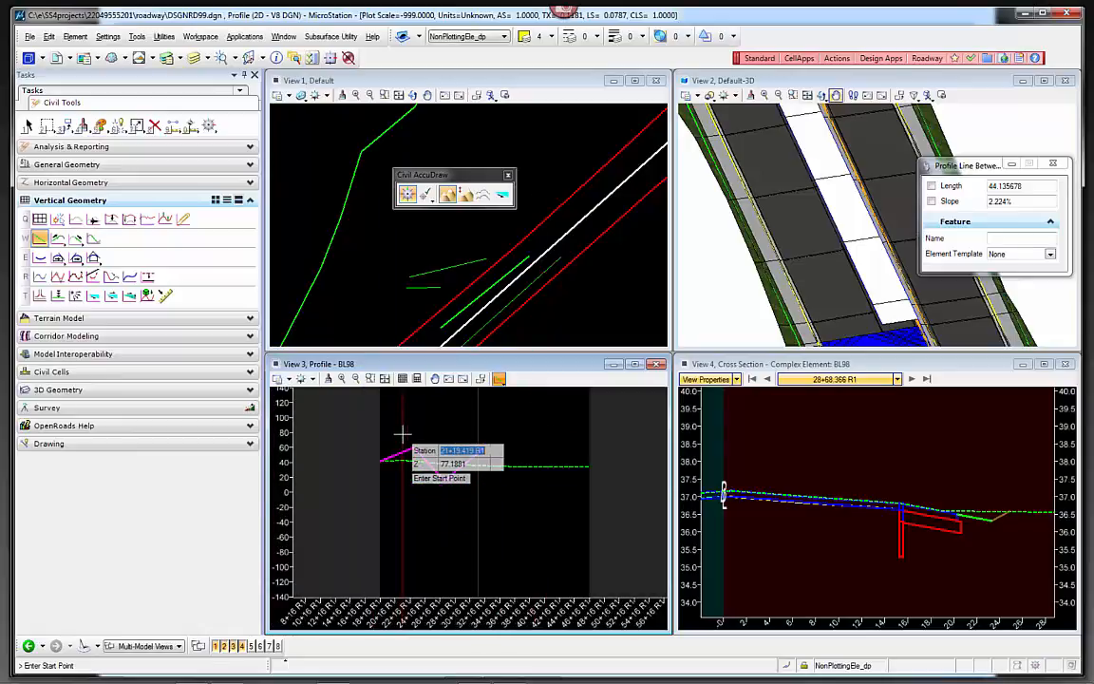
{"action": "scroll", "coordinate": [494, 233], "scroll_direction": "down", "scroll_amount": 4}
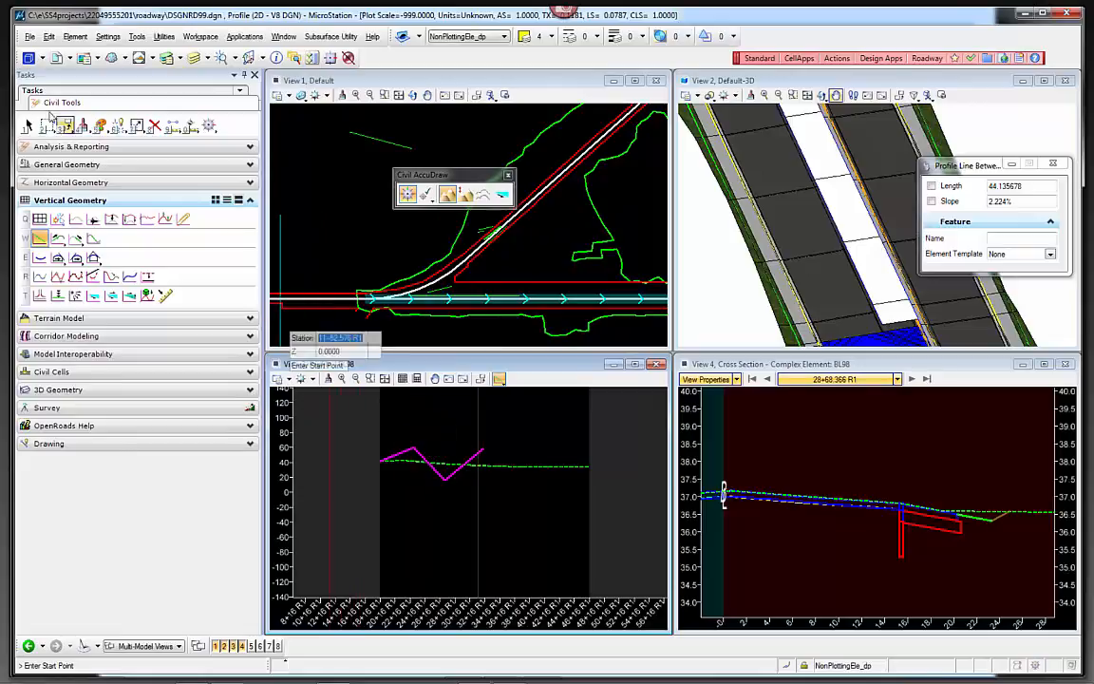
{"action": "key", "text": "Escape"}
Step: Open the profile model of the curved baseline BL in View 3
{"action": "left_click", "coordinate": [442, 285]}
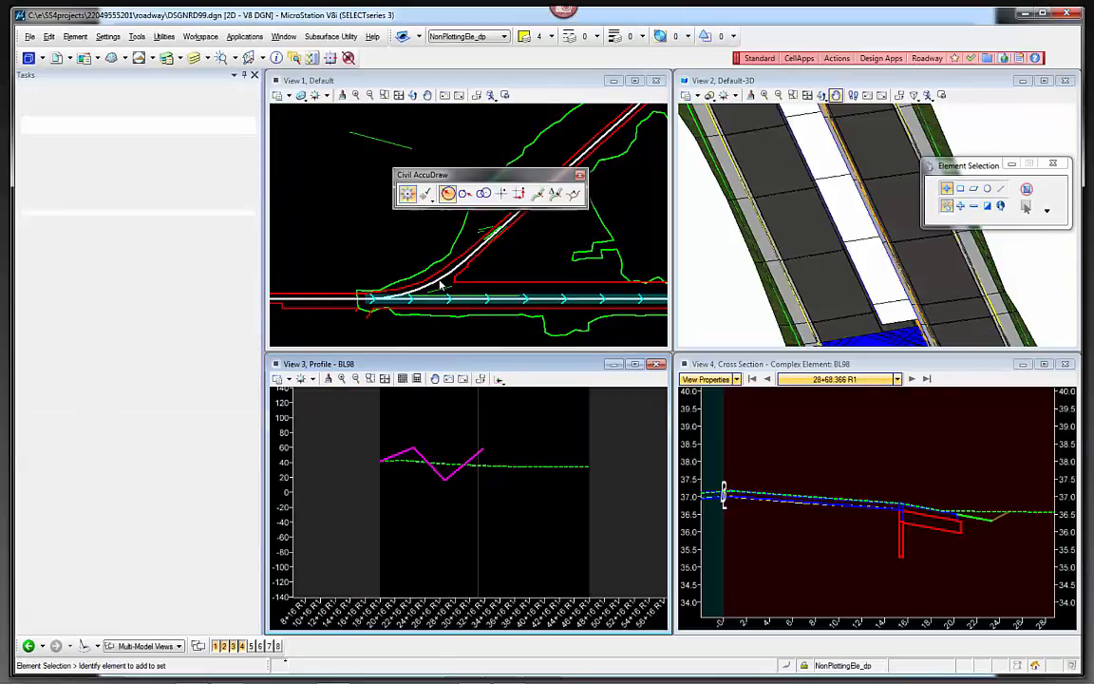
{"action": "mouse_move", "coordinate": [442, 284]}
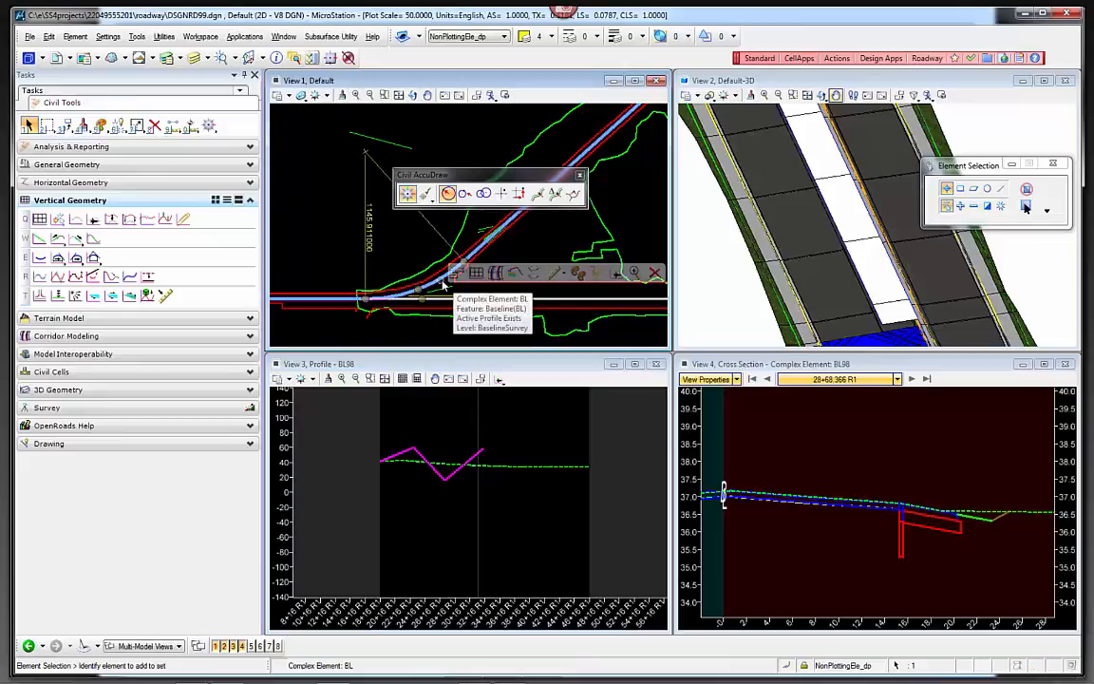
{"action": "left_click", "coordinate": [477, 274]}
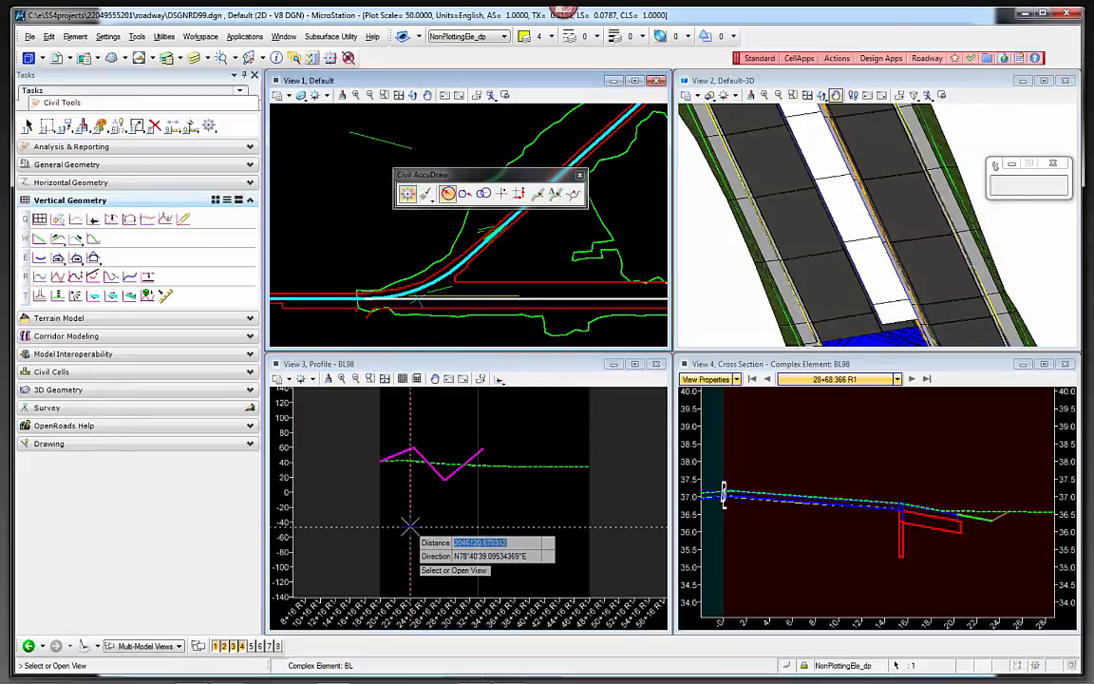
{"action": "left_click", "coordinate": [410, 528]}
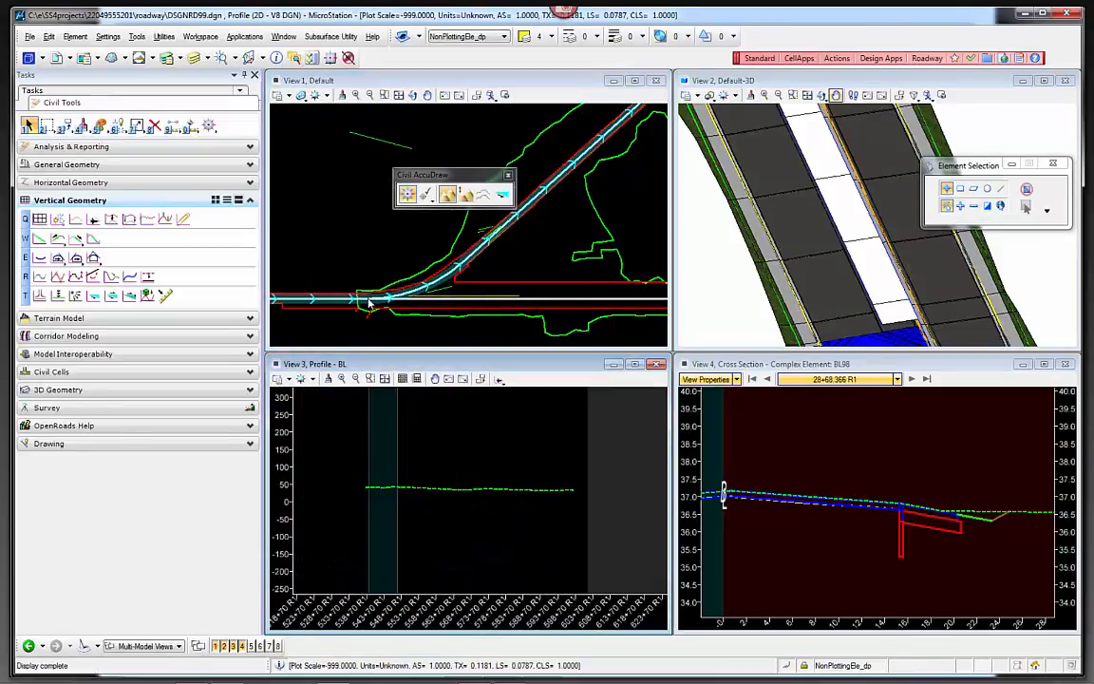
Step: Start a profile line between points and lock its start station at 539+28.506 R1, the near edge of the shaded range
{"action": "scroll", "coordinate": [397, 300], "scroll_direction": "down", "scroll_amount": 2}
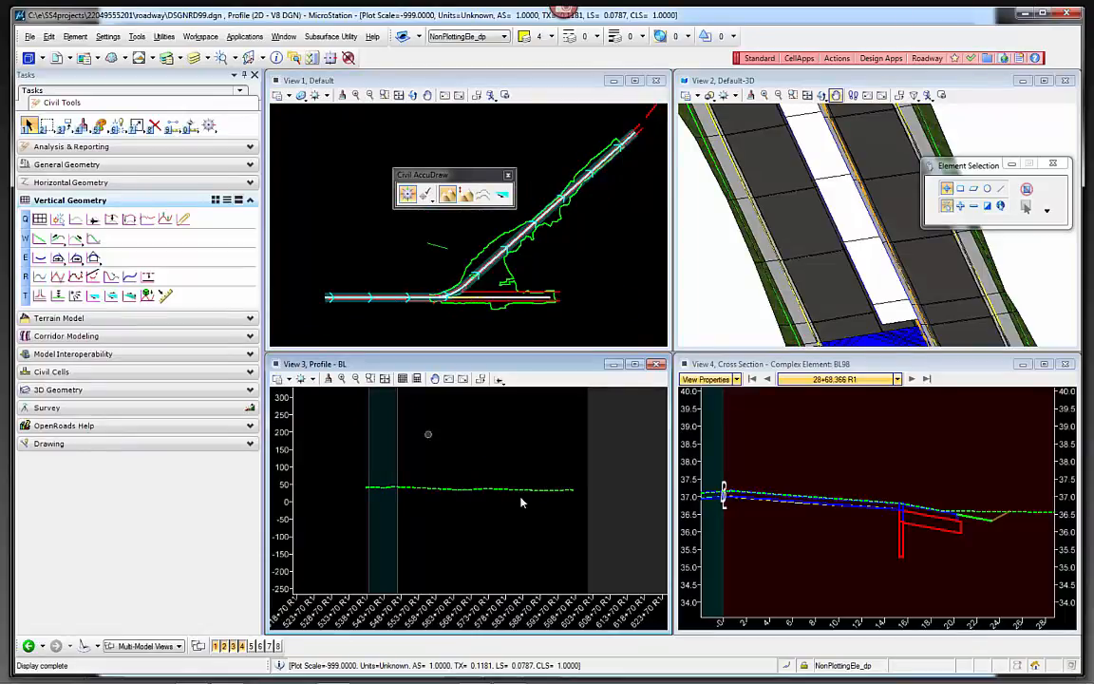
{"action": "scroll", "coordinate": [486, 454], "scroll_direction": "down", "scroll_amount": 2}
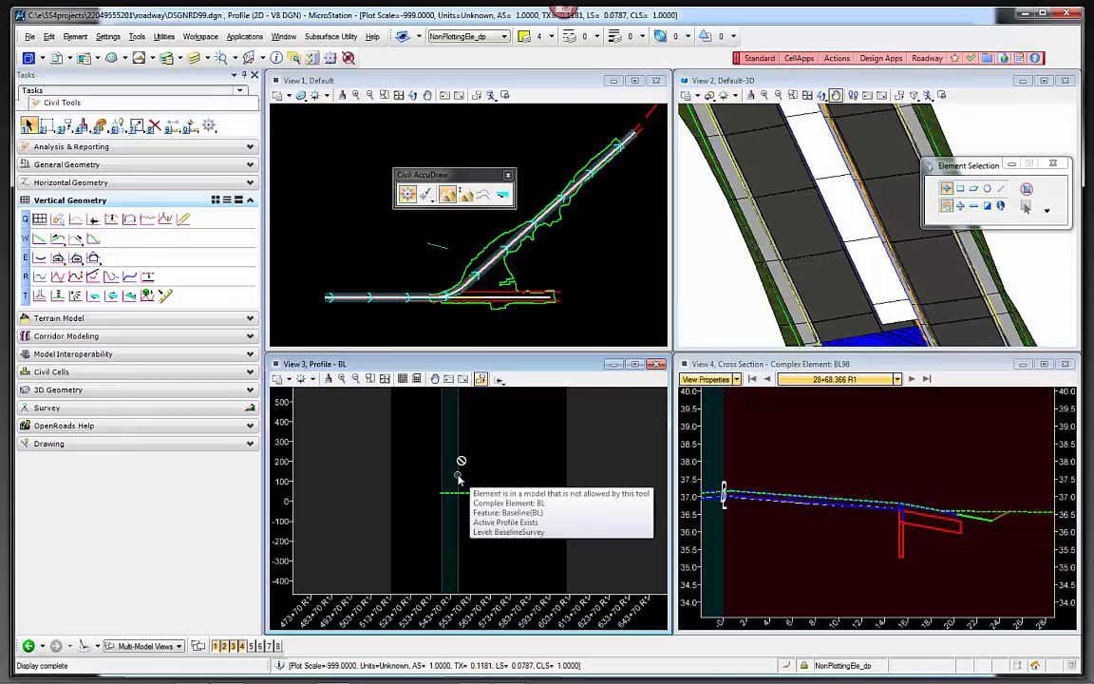
{"action": "scroll", "coordinate": [456, 484], "scroll_direction": "up", "scroll_amount": 7}
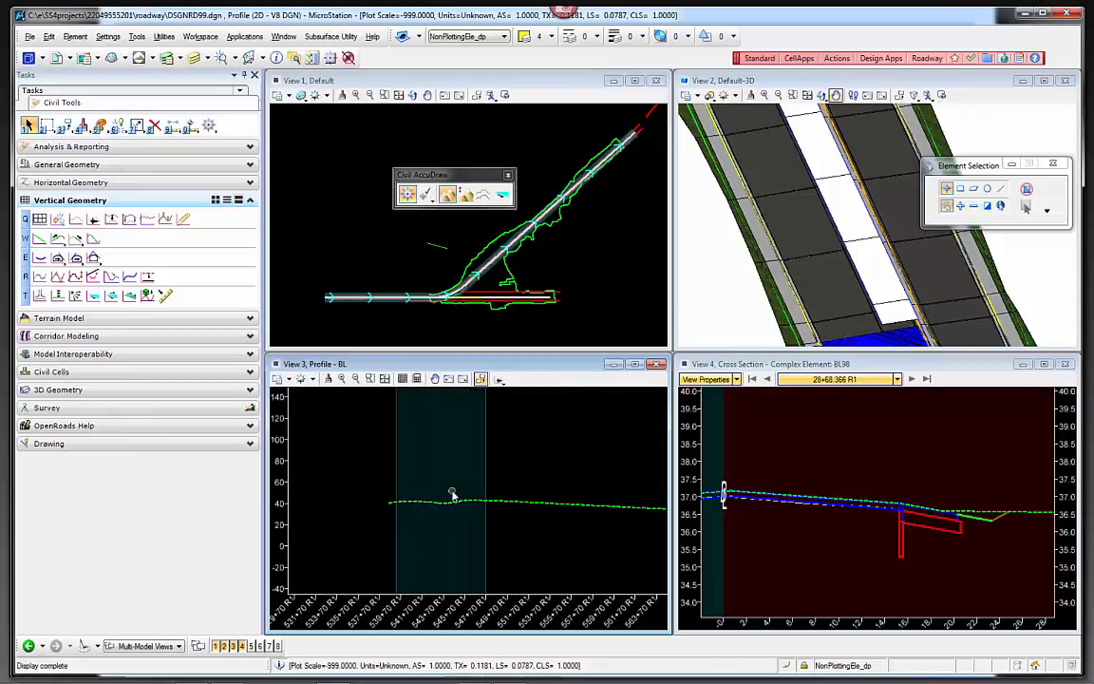
{"action": "left_click", "coordinate": [499, 382]}
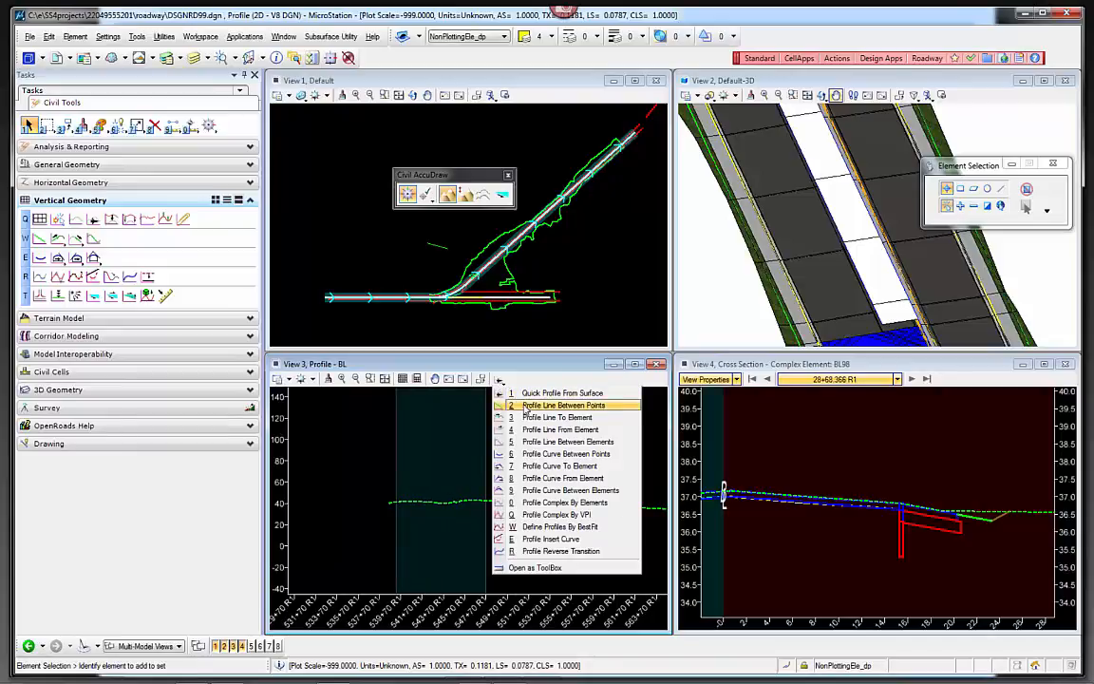
{"action": "left_click", "coordinate": [564, 404]}
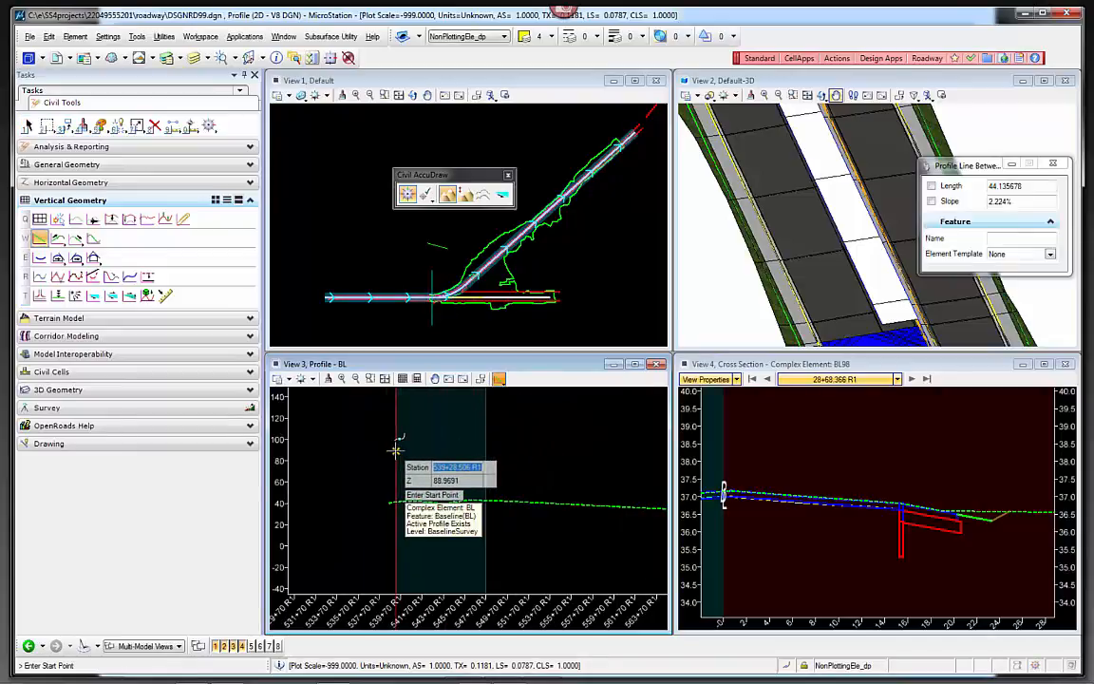
{"action": "key", "text": "Return"}
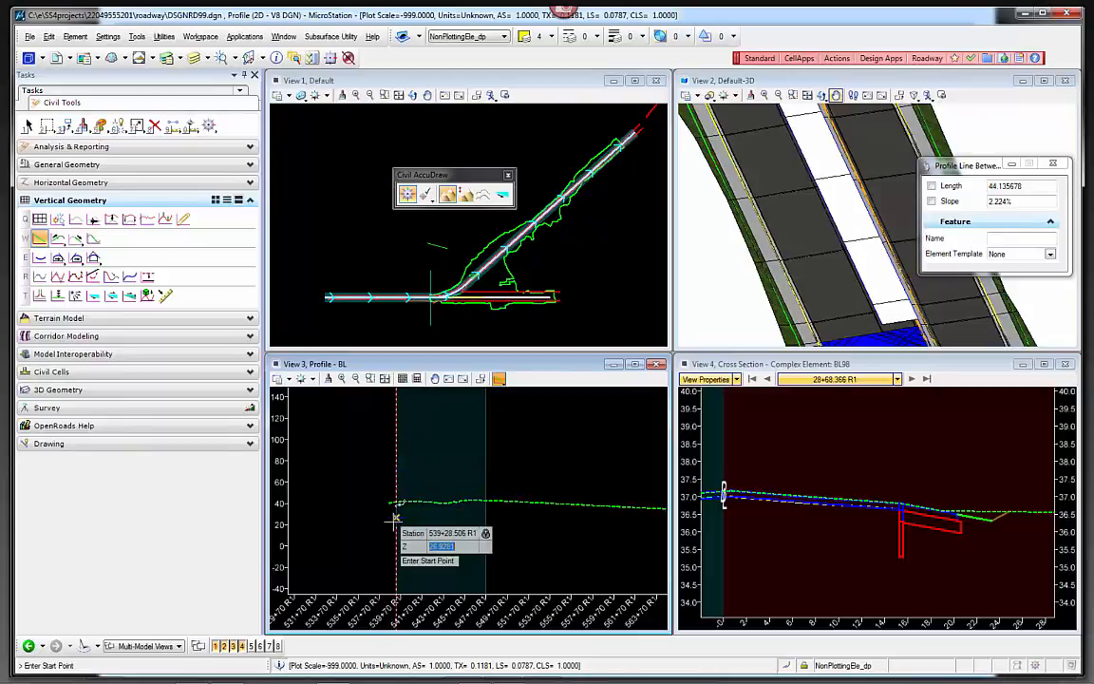
{"action": "scroll", "coordinate": [394, 456], "scroll_direction": "up", "scroll_amount": 5}
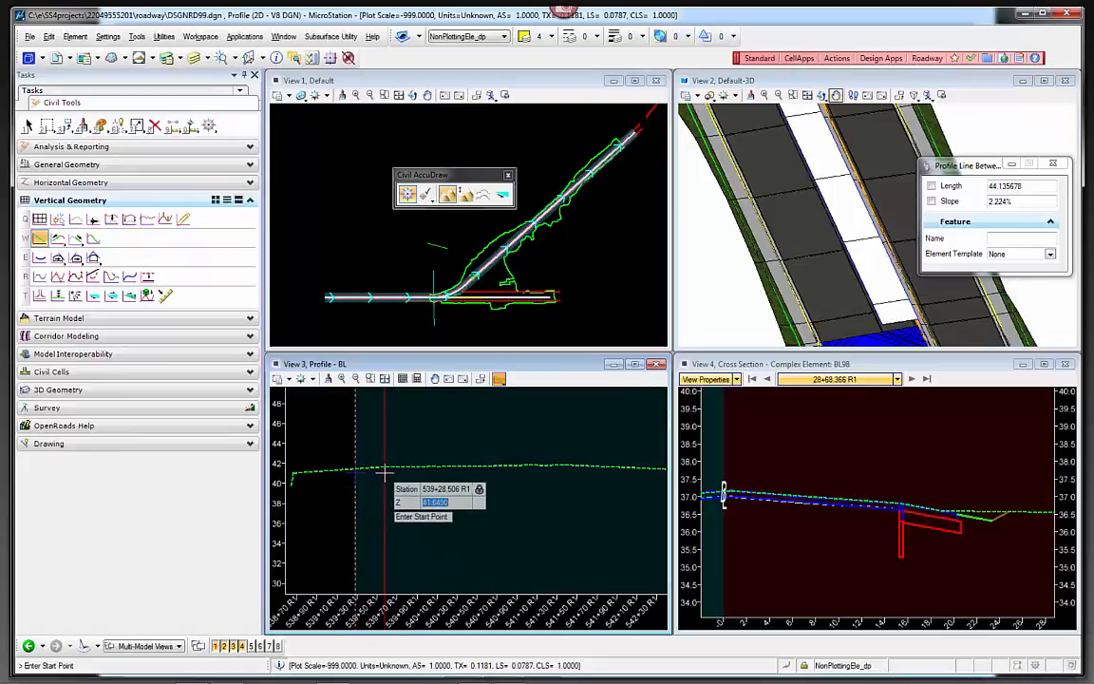
Step: Place the profile line's start point at the locked station with a profile offset of -3 referenced to the existing ground profile
{"action": "left_click", "coordinate": [485, 196]}
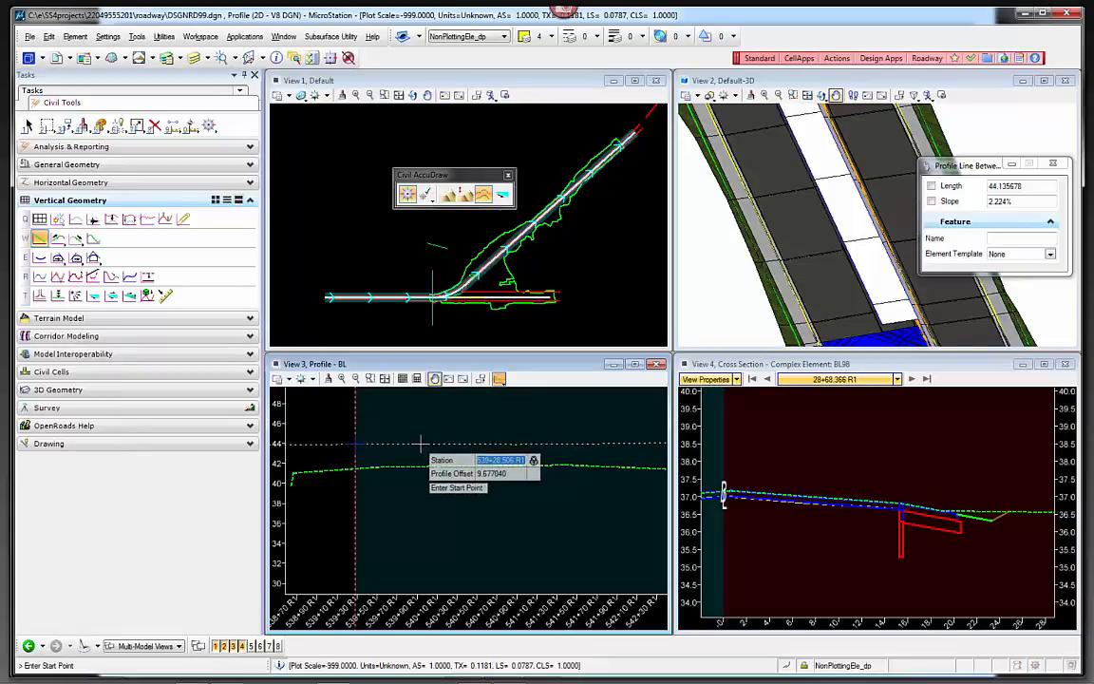
{"action": "key", "text": "Tab"}
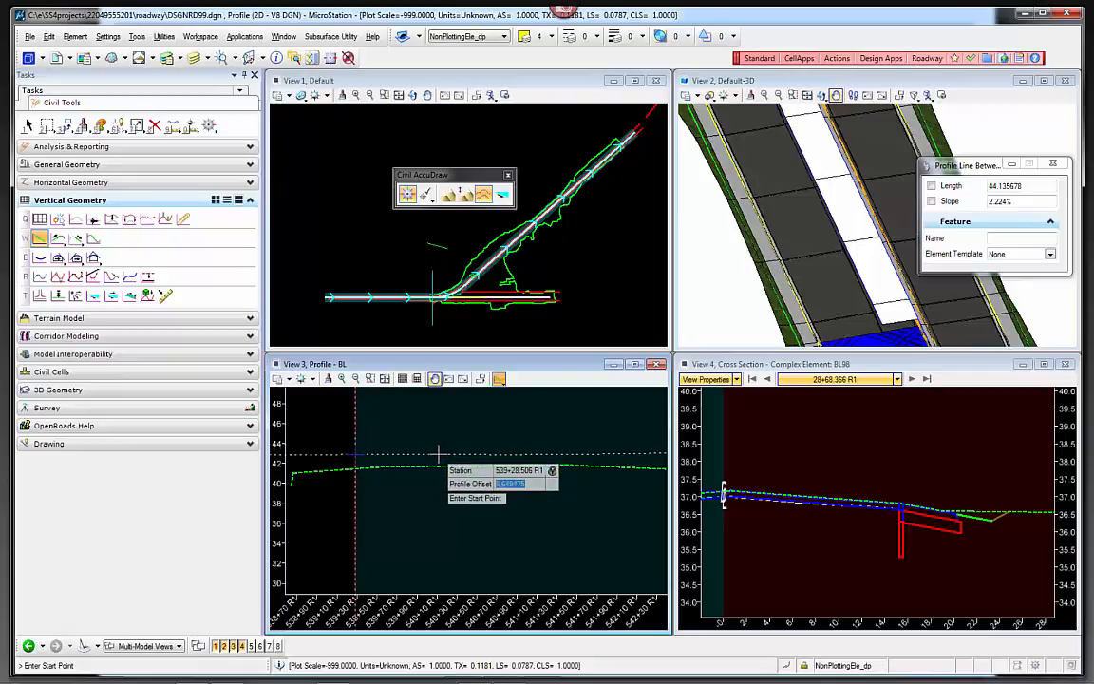
{"action": "key", "text": "o"}
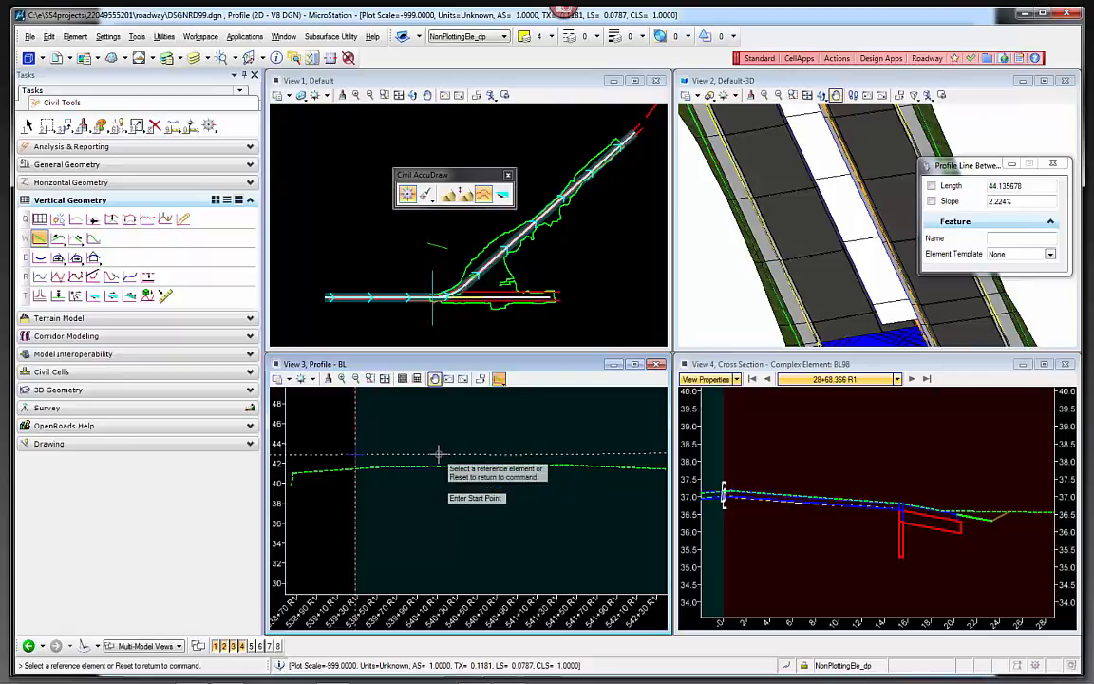
{"action": "left_click", "coordinate": [439, 465]}
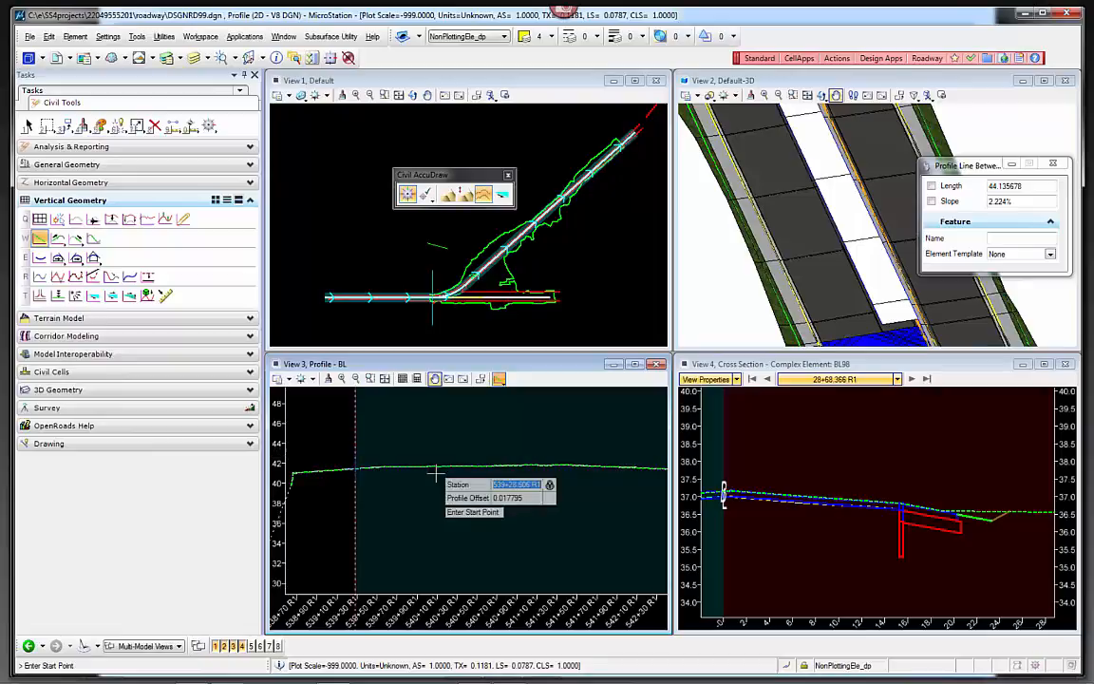
{"action": "key", "text": "Tab"}
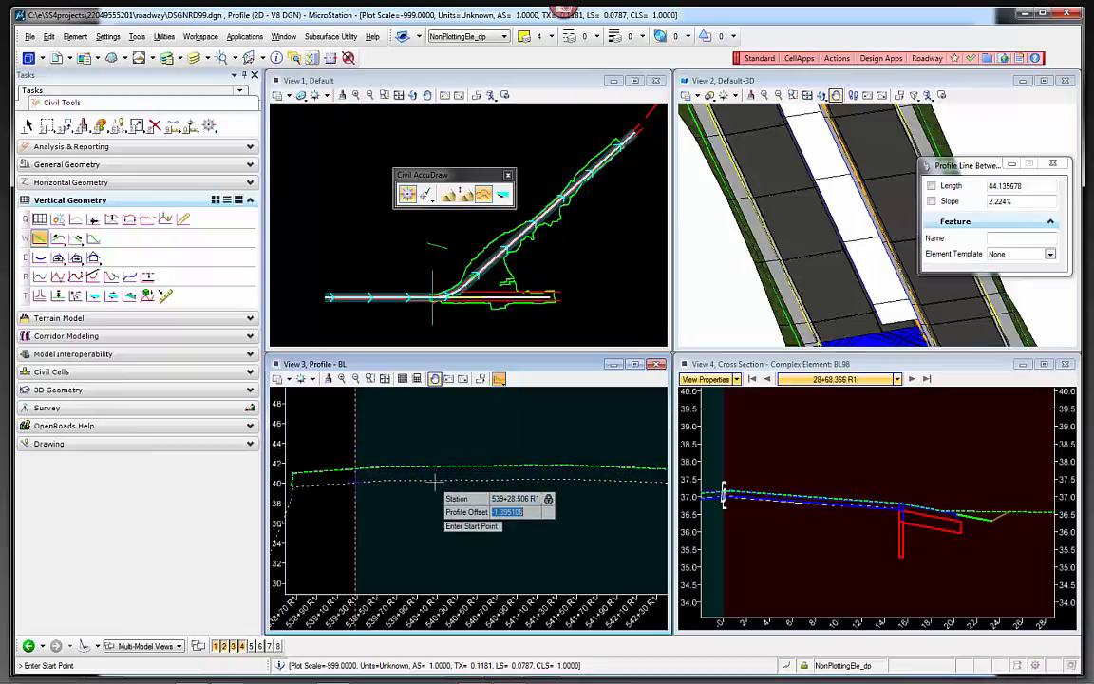
{"action": "type", "text": "-3"}
{"action": "key", "text": "Tab"}
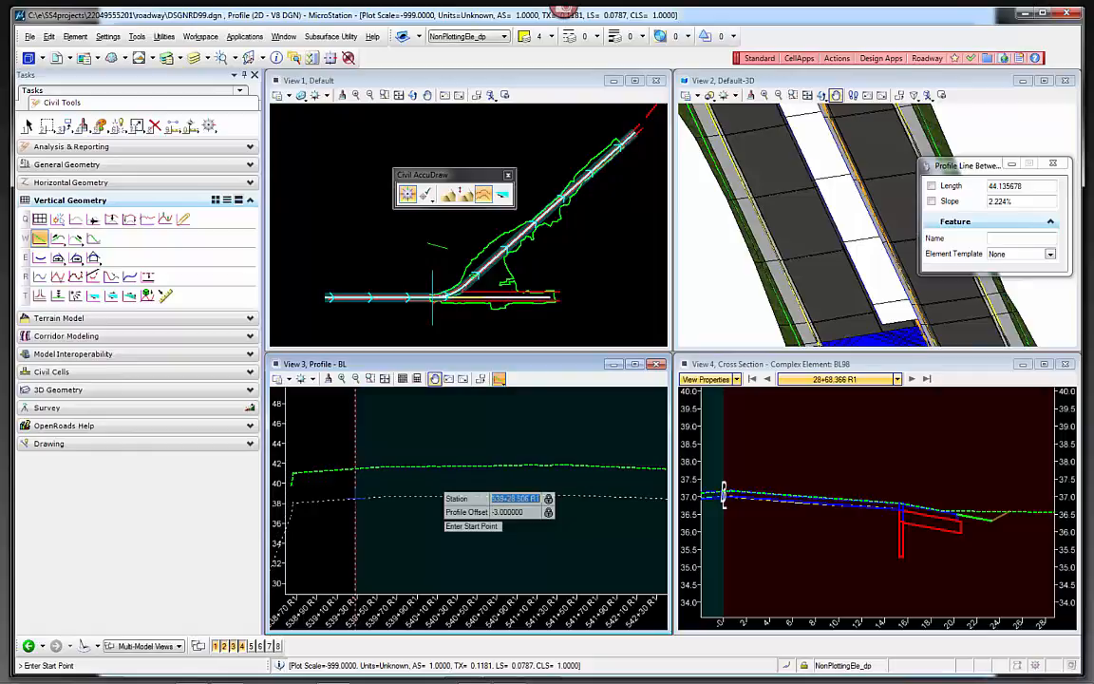
{"action": "left_click", "coordinate": [385, 497]}
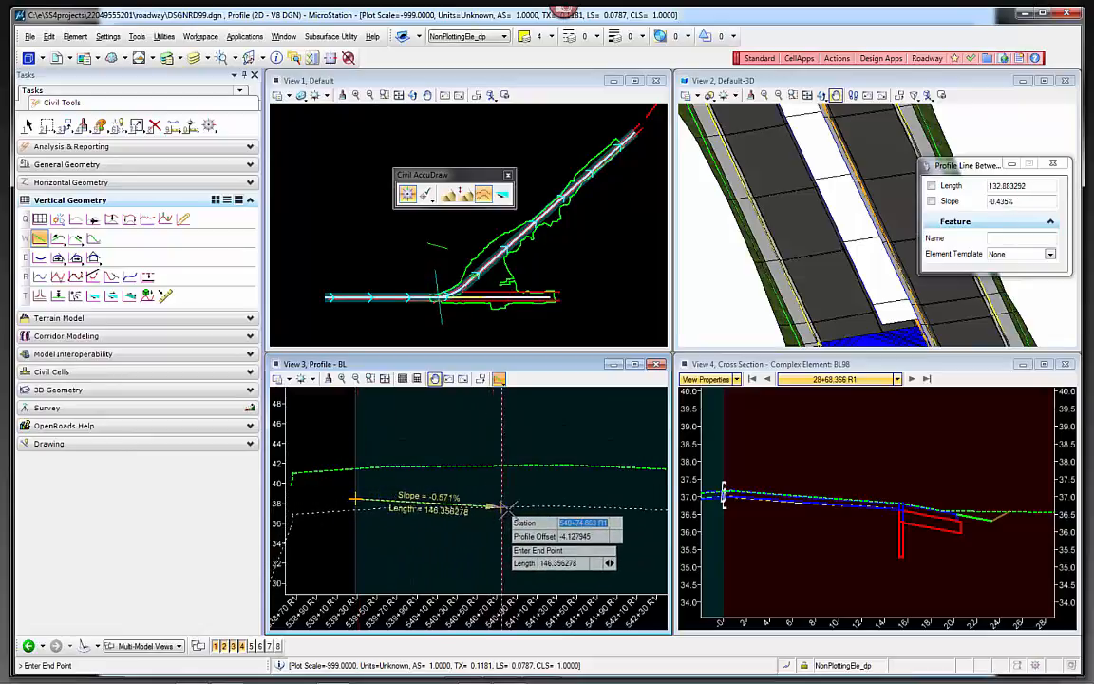
Step: Lock the line's end station at 547+67.013 R1, taken from the corner of the red R/W line in plan View 1
{"action": "scroll", "coordinate": [511, 510], "scroll_direction": "down", "scroll_amount": 2}
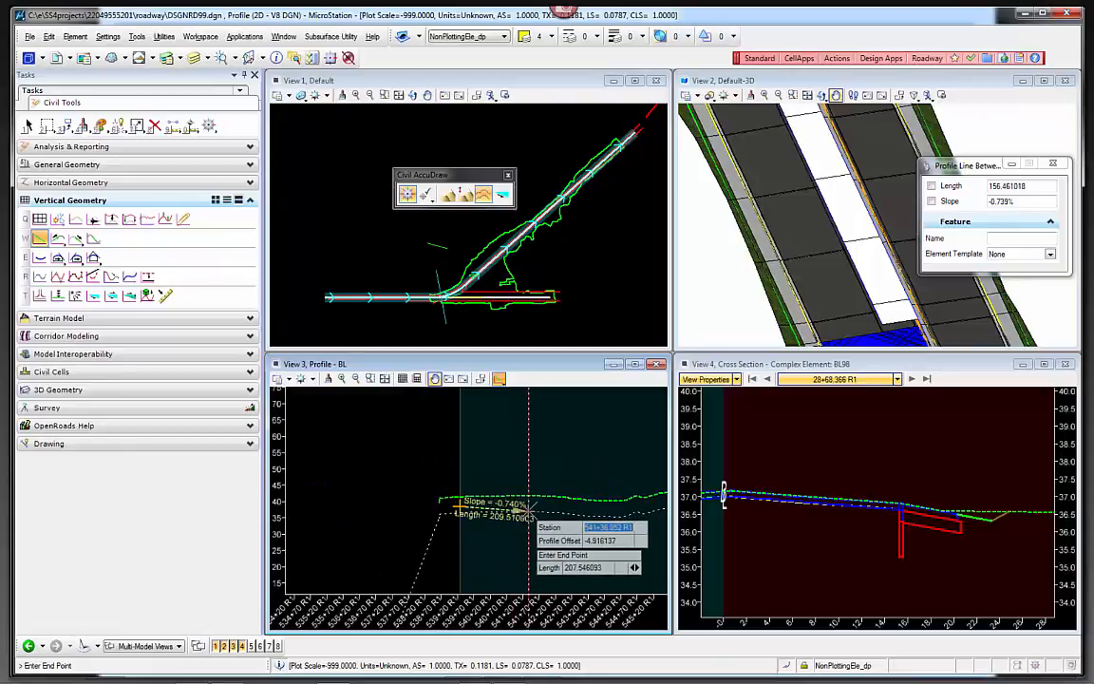
{"action": "scroll", "coordinate": [525, 510], "scroll_direction": "up", "scroll_amount": 2}
{"action": "scroll", "coordinate": [415, 486], "scroll_direction": "down", "scroll_amount": 7}
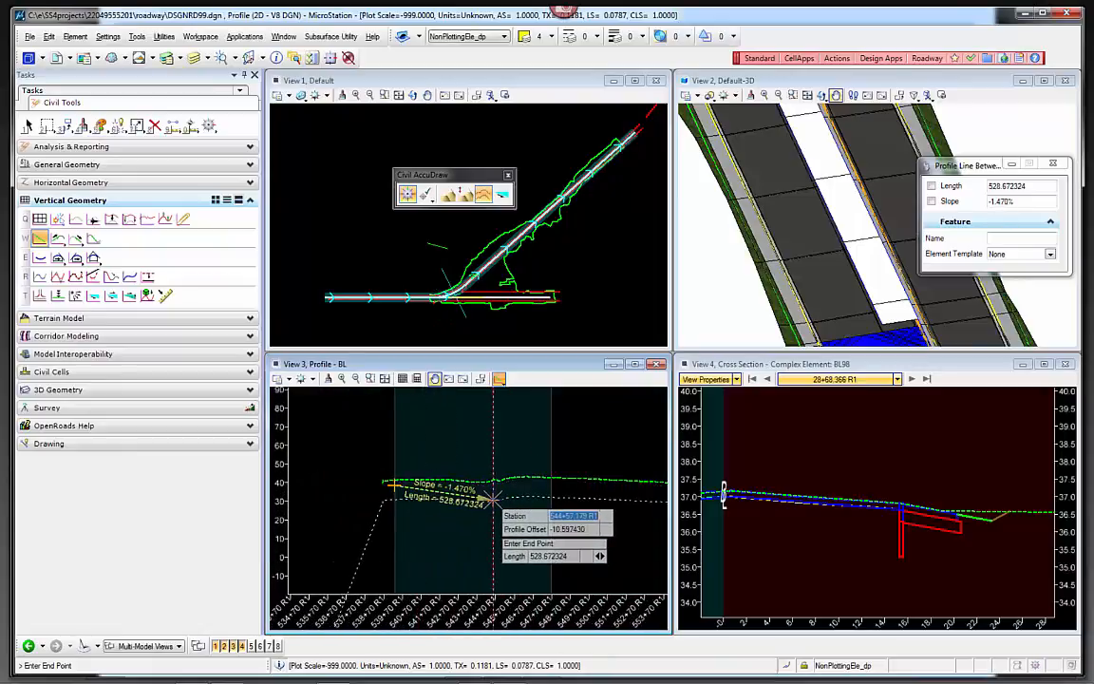
{"action": "scroll", "coordinate": [424, 295], "scroll_direction": "up", "scroll_amount": 5}
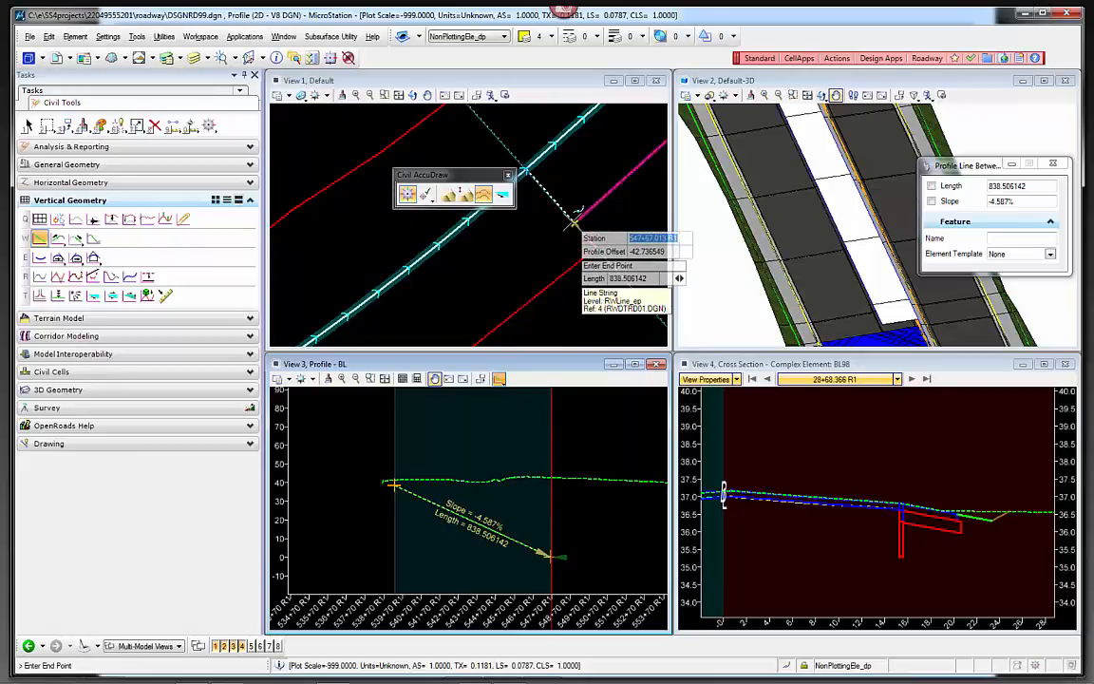
{"action": "key", "text": "Tab"}
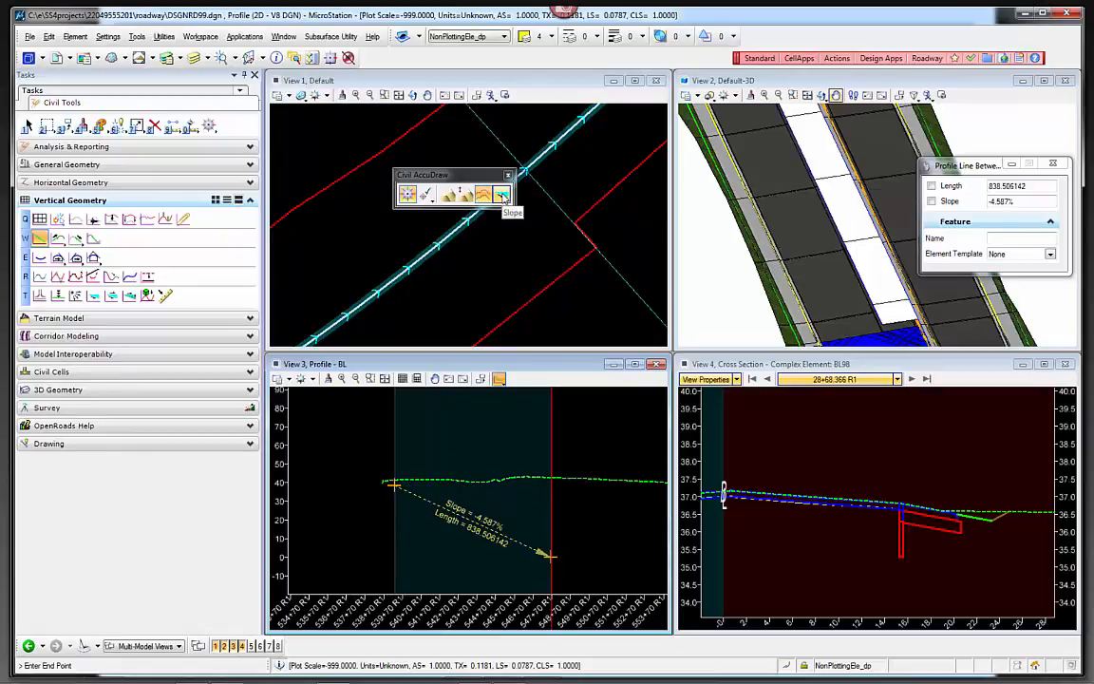
Step: Define the end point by station and slope, set the slope to -1%, and place the profile line
{"action": "left_click", "coordinate": [502, 195]}
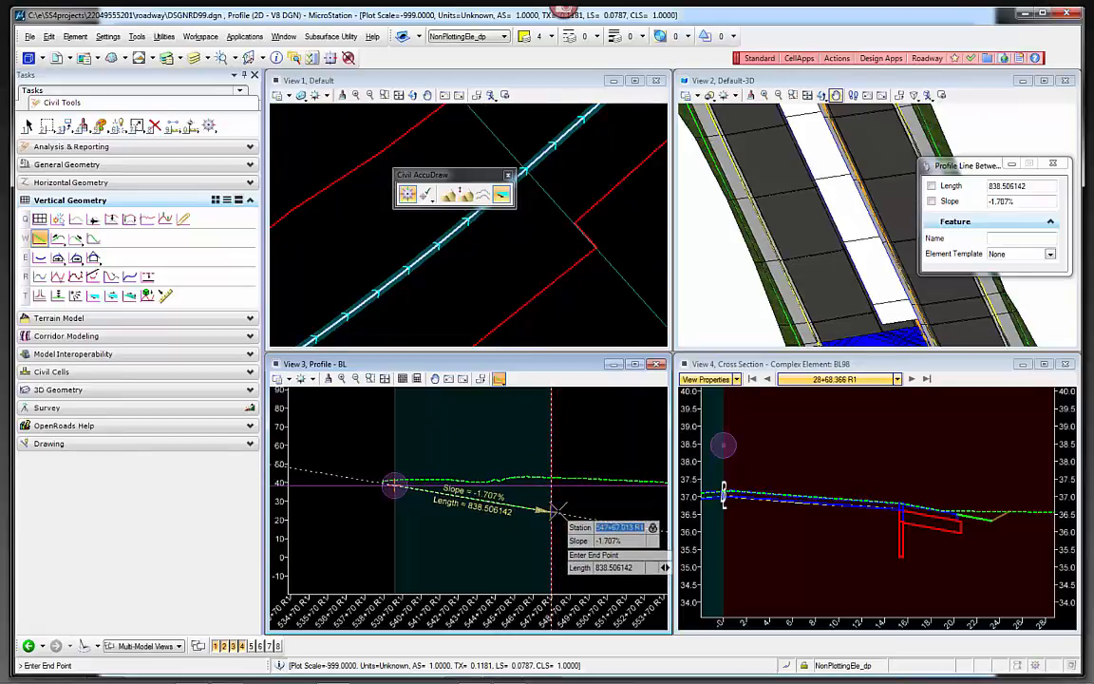
{"action": "key", "text": "Tab"}
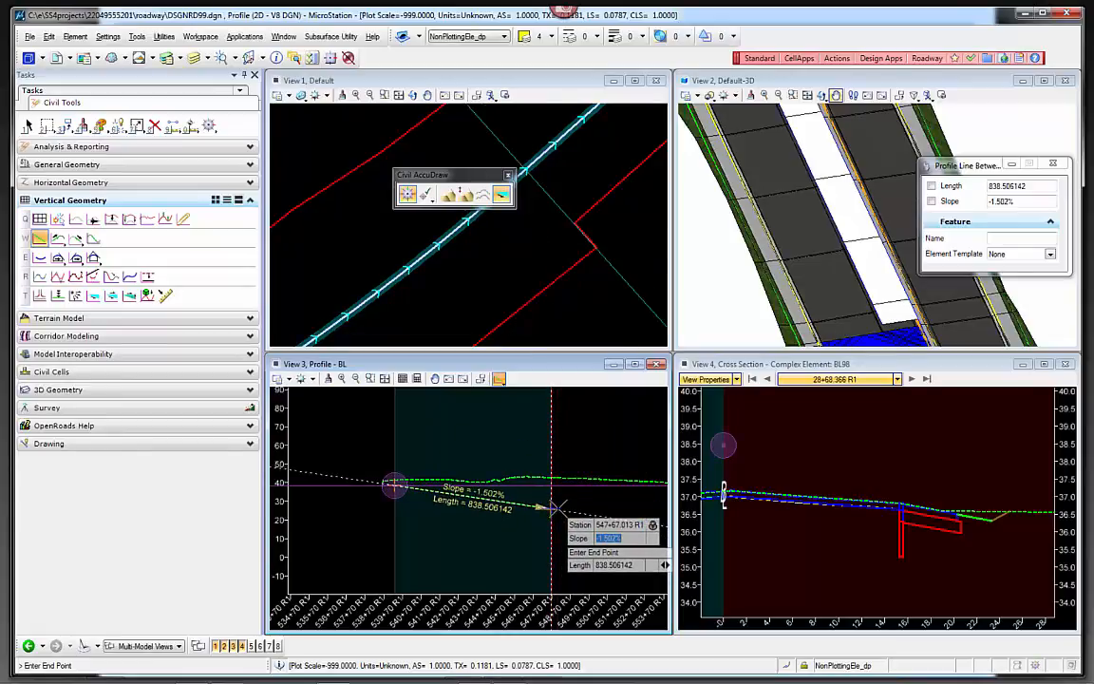
{"action": "type", "text": "-1"}
{"action": "key", "text": "Tab"}
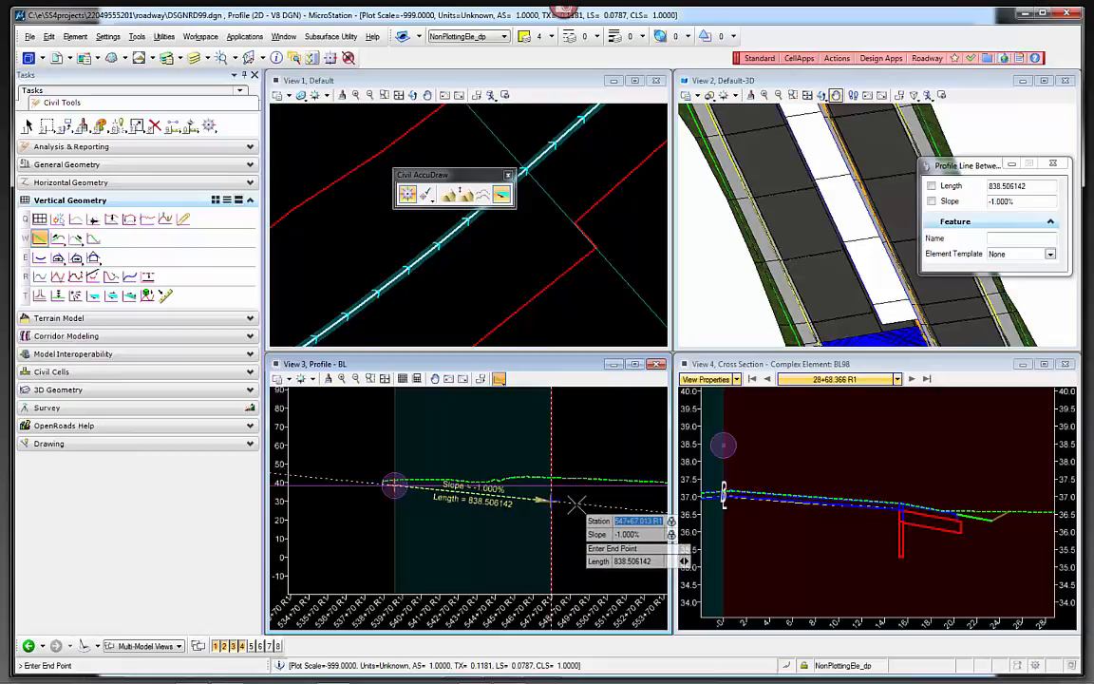
{"action": "left_click", "coordinate": [567, 500]}
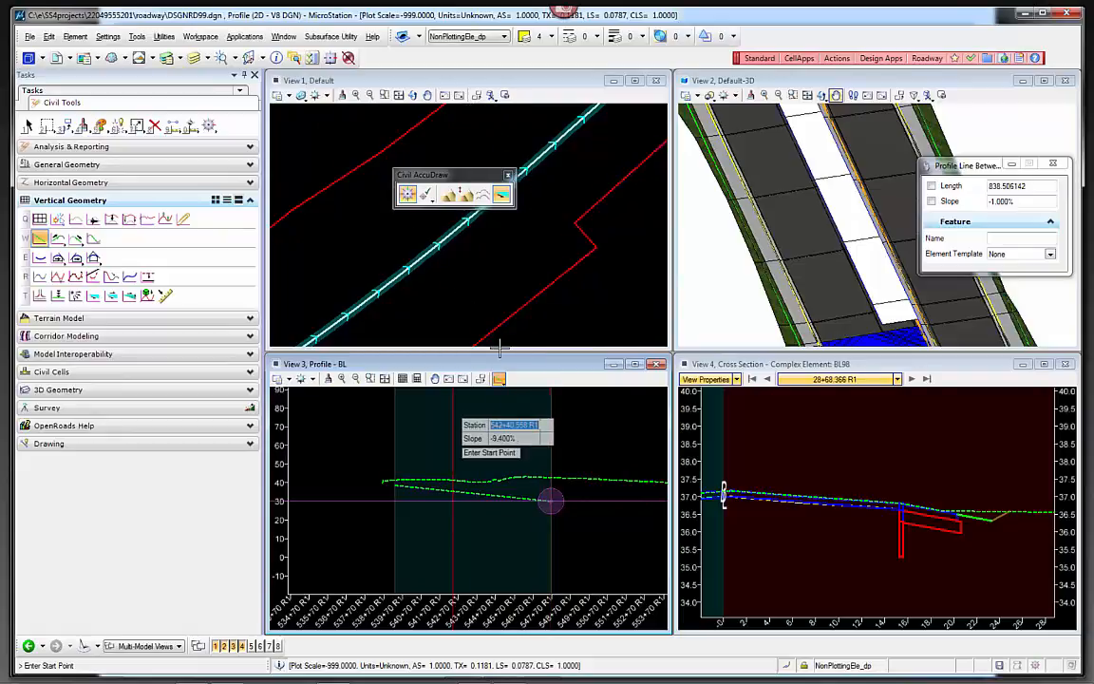
Step: Select the new profile line in View 3, set its end station to 548+00, and deselect it
{"action": "key", "text": "Escape"}
{"action": "key", "text": "Escape"}
{"action": "left_click", "coordinate": [467, 495]}
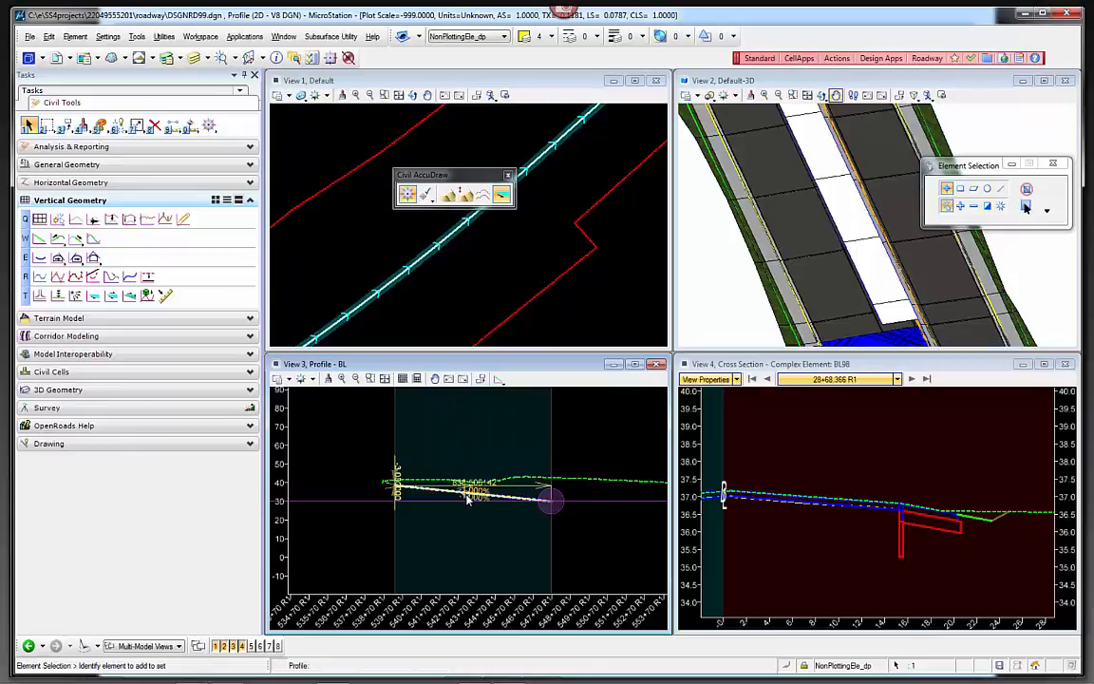
{"action": "scroll", "coordinate": [475, 498], "scroll_direction": "up", "scroll_amount": 4}
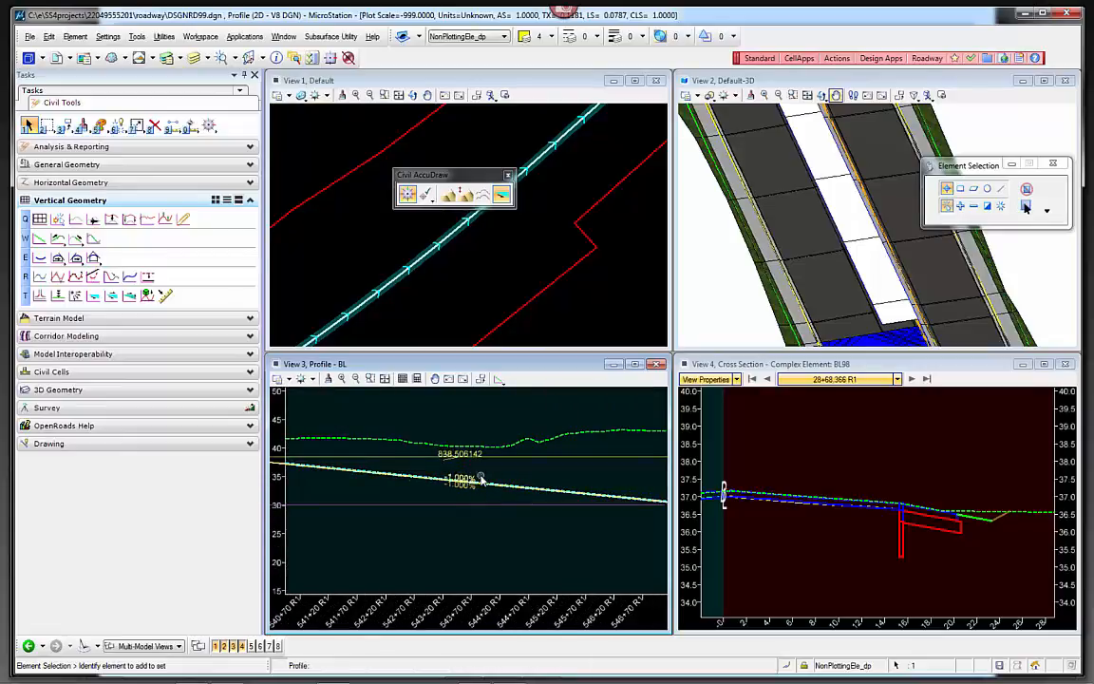
{"action": "scroll", "coordinate": [504, 480], "scroll_direction": "down", "scroll_amount": 4}
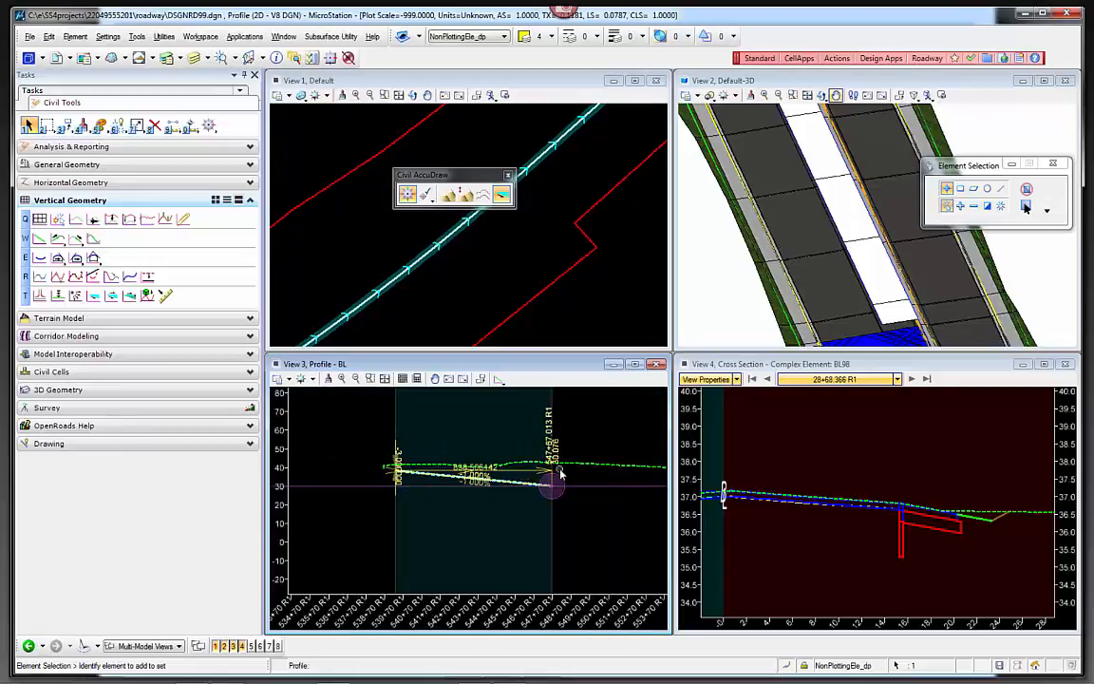
{"action": "scroll", "coordinate": [555, 468], "scroll_direction": "up", "scroll_amount": 4}
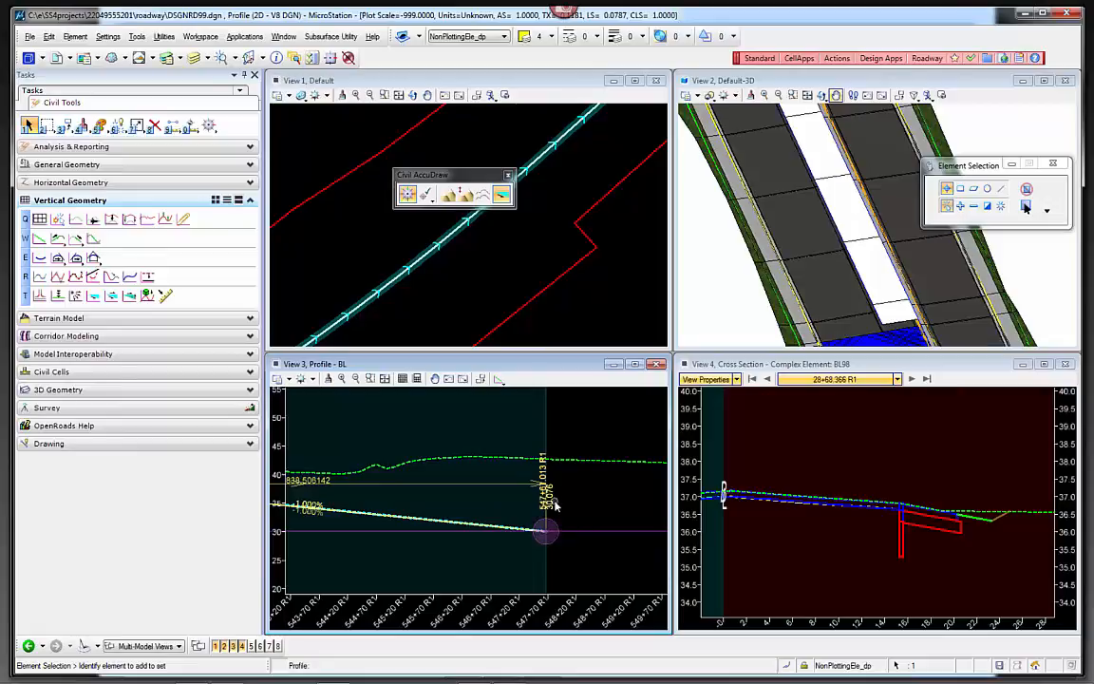
{"action": "scroll", "coordinate": [581, 515], "scroll_direction": "down", "scroll_amount": 3}
{"action": "scroll", "coordinate": [580, 518], "scroll_direction": "up", "scroll_amount": 3}
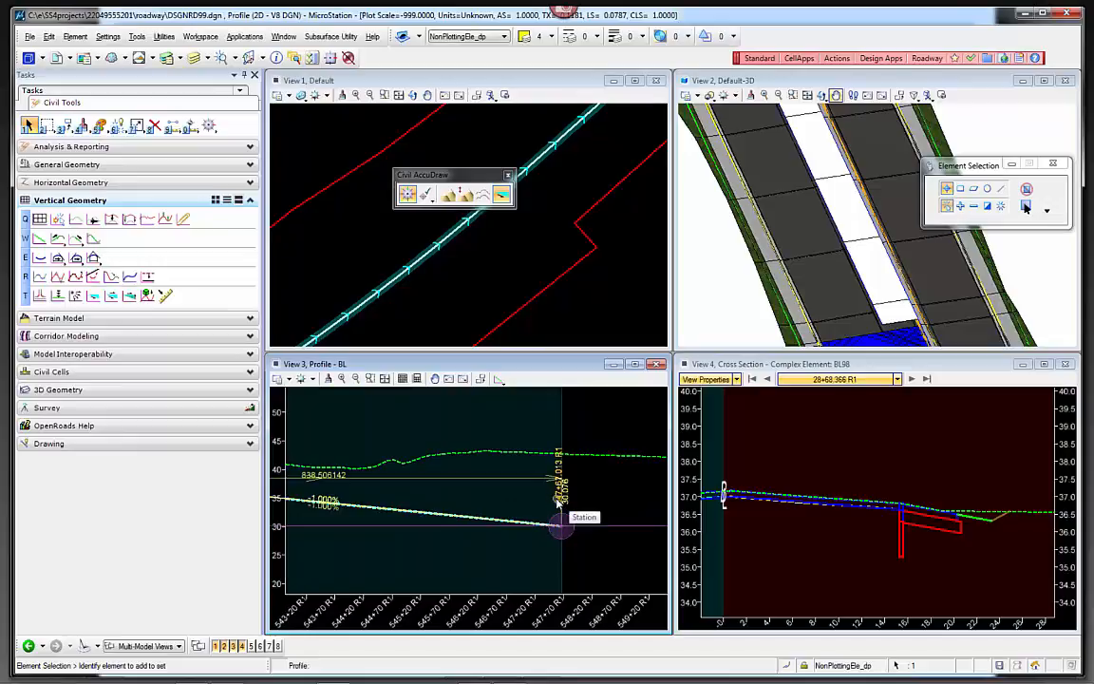
{"action": "left_click", "coordinate": [551, 494]}
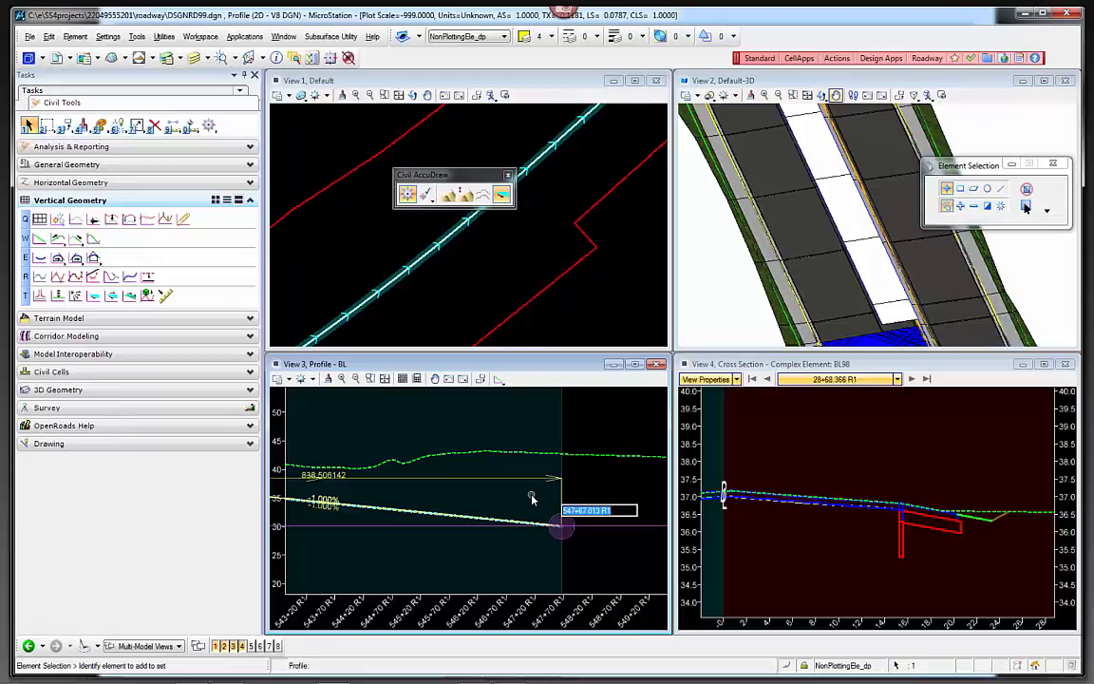
{"action": "type", "text": "54800"}
{"action": "key", "text": "Return"}
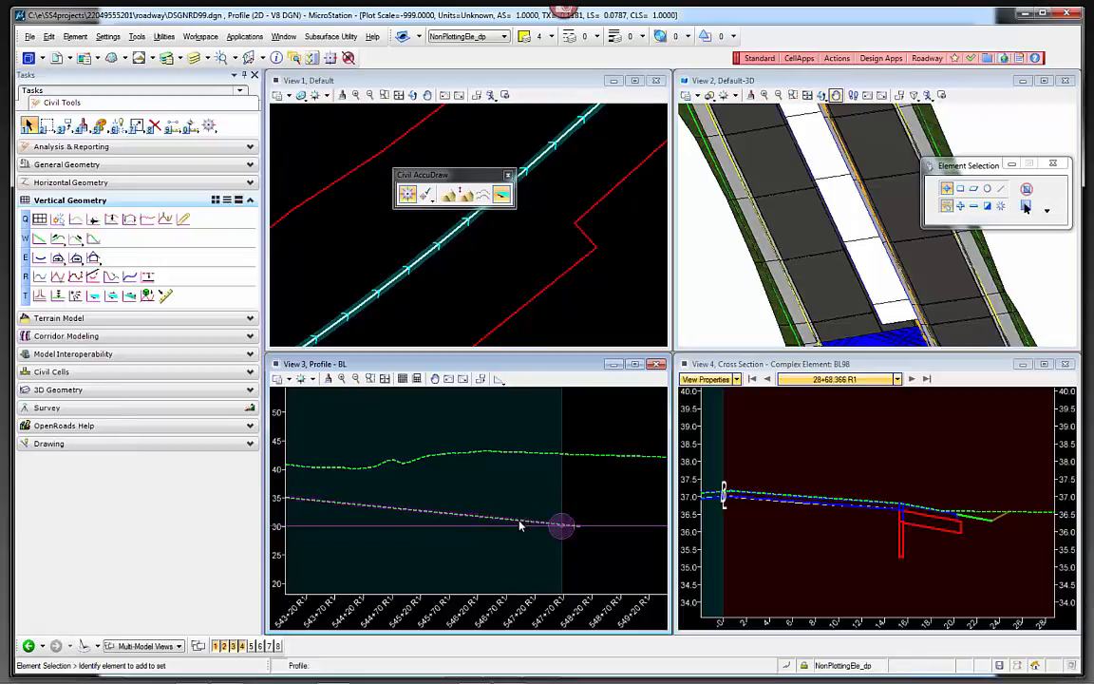
{"action": "scroll", "coordinate": [632, 563], "scroll_direction": "down", "scroll_amount": 2}
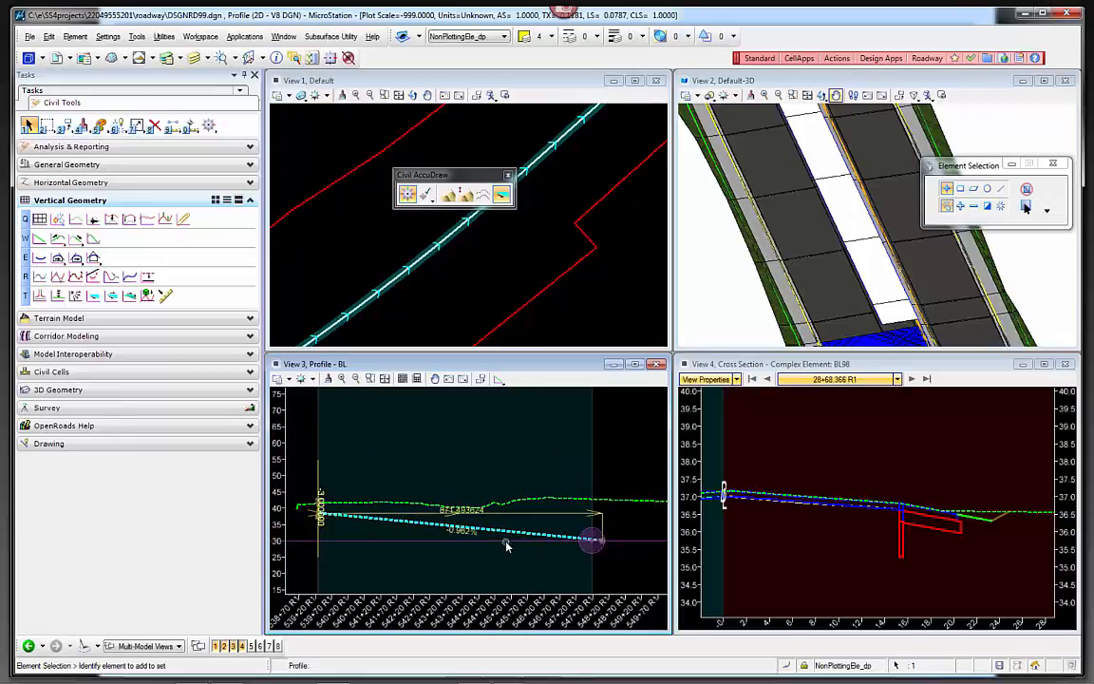
{"action": "scroll", "coordinate": [507, 547], "scroll_direction": "up", "scroll_amount": 3}
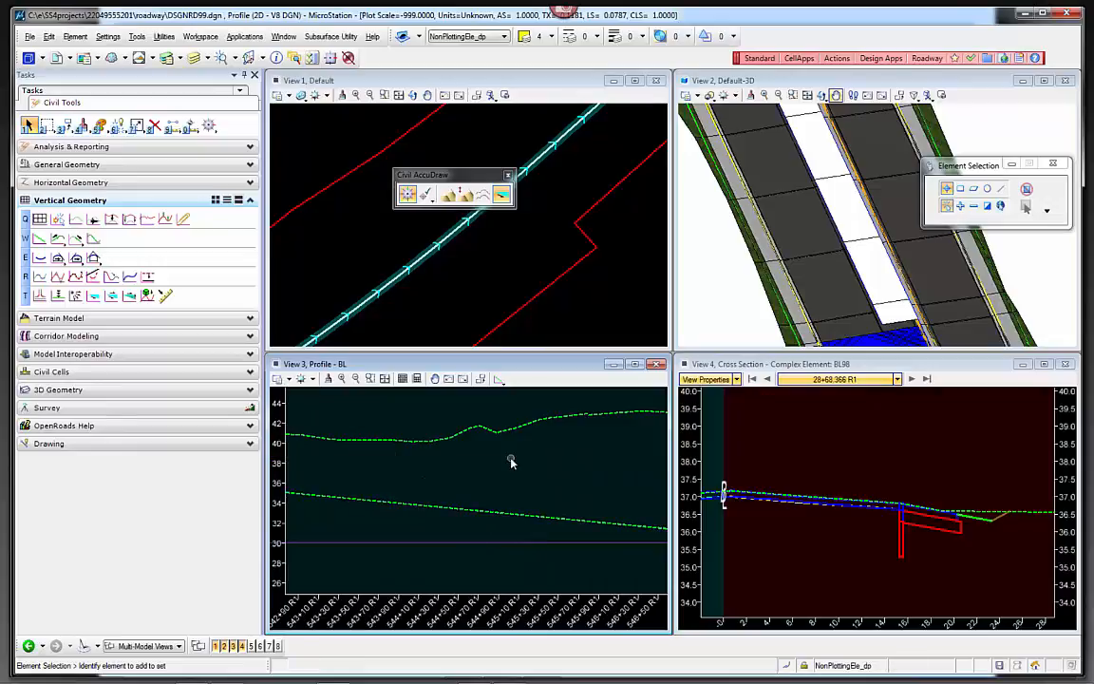
Step: Make plan View 1 active and start the horizontal Line tool with the ConstLinesGreen feature definition
{"action": "scroll", "coordinate": [520, 457], "scroll_direction": "down", "scroll_amount": 2}
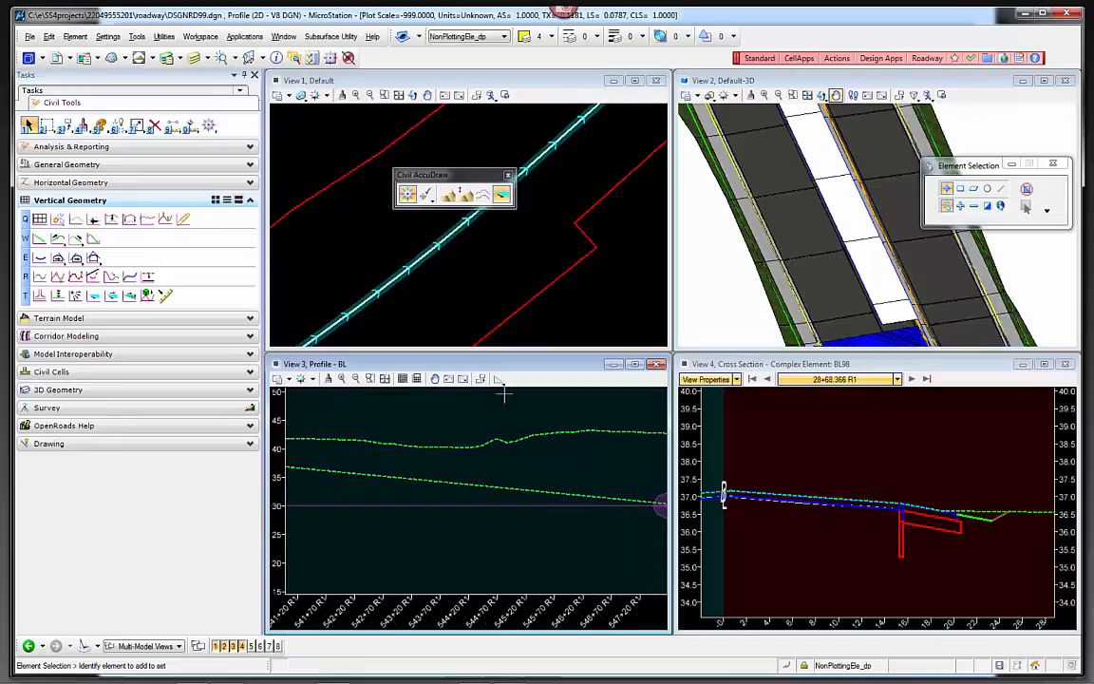
{"action": "scroll", "coordinate": [482, 249], "scroll_direction": "down", "scroll_amount": 2}
{"action": "scroll", "coordinate": [482, 249], "scroll_direction": "down", "scroll_amount": 2}
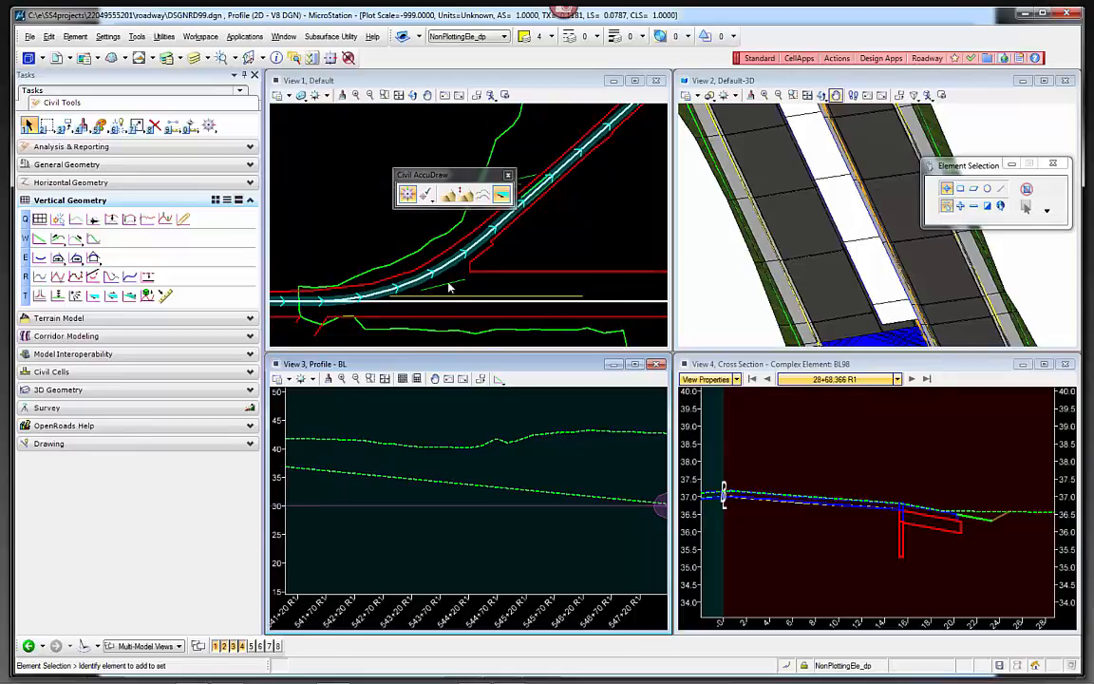
{"action": "left_click", "coordinate": [378, 247]}
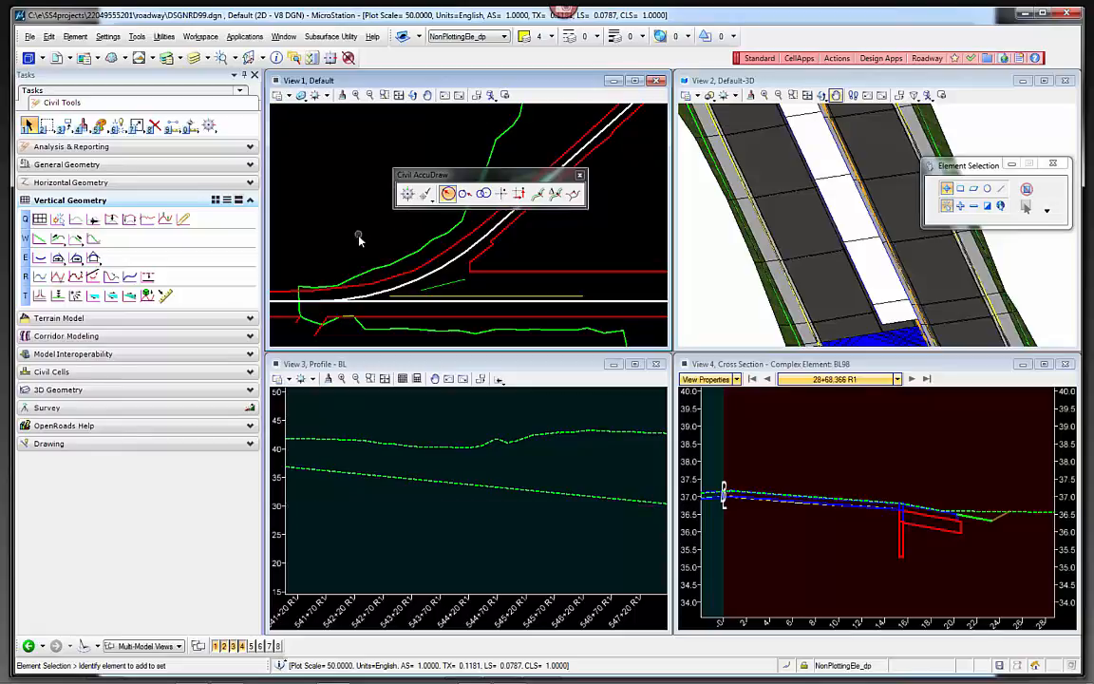
{"action": "left_click", "coordinate": [39, 238]}
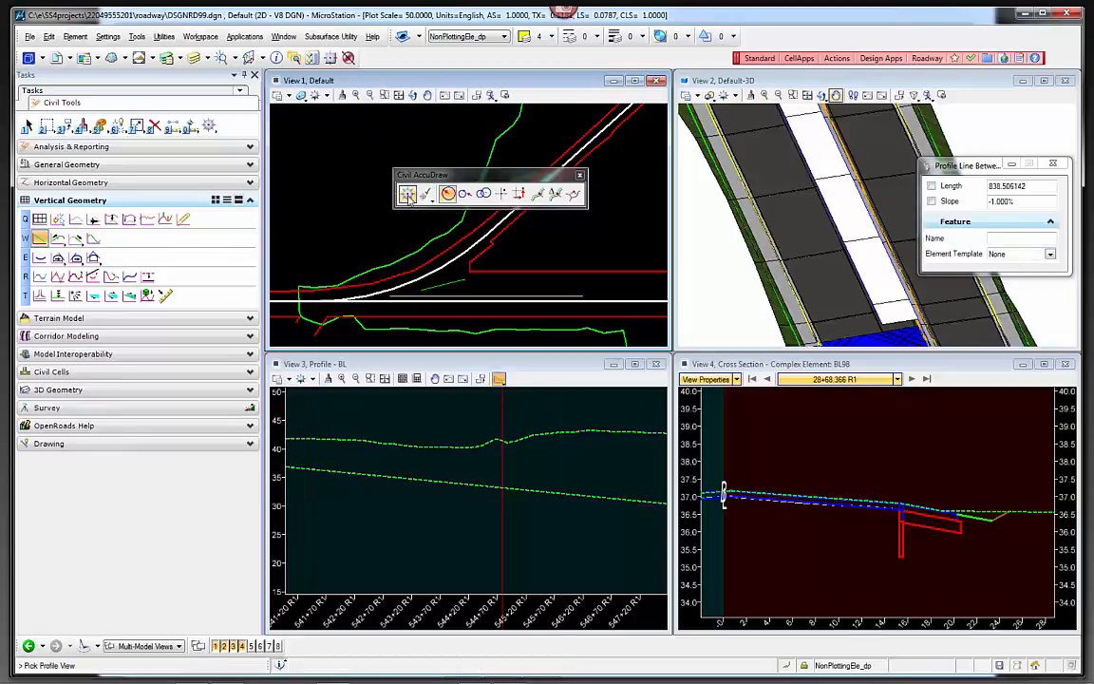
{"action": "left_click", "coordinate": [61, 186]}
{"action": "left_click", "coordinate": [38, 239]}
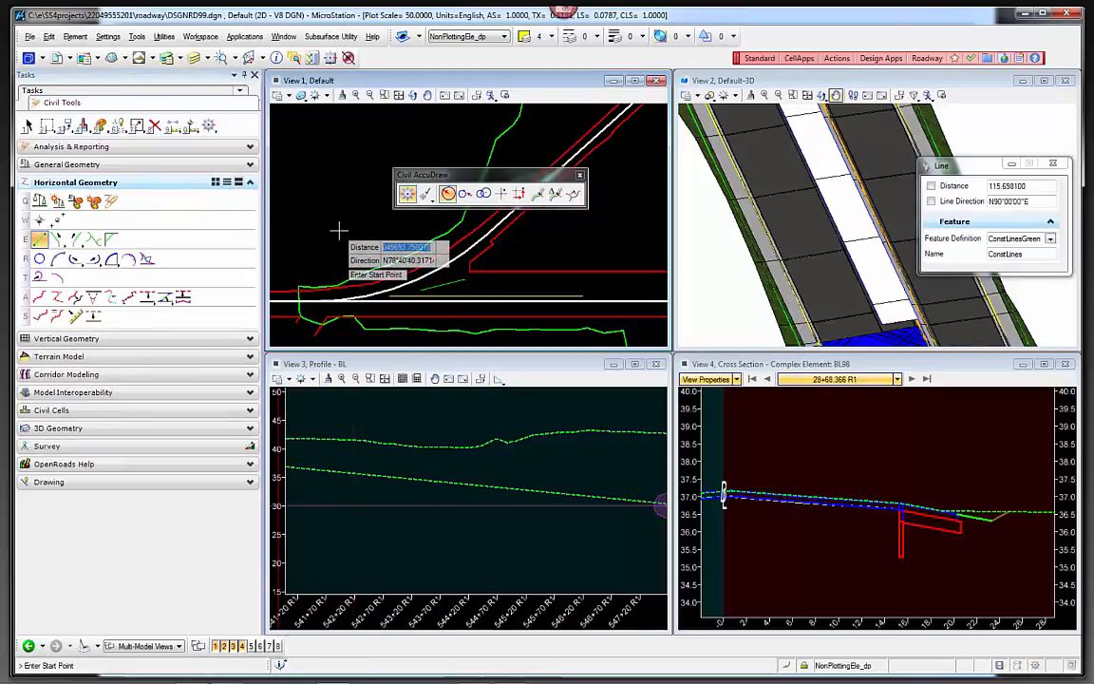
Step: Toggle Civil AccuDraw off and back on while the line's start point is pending
{"action": "left_click", "coordinate": [407, 195]}
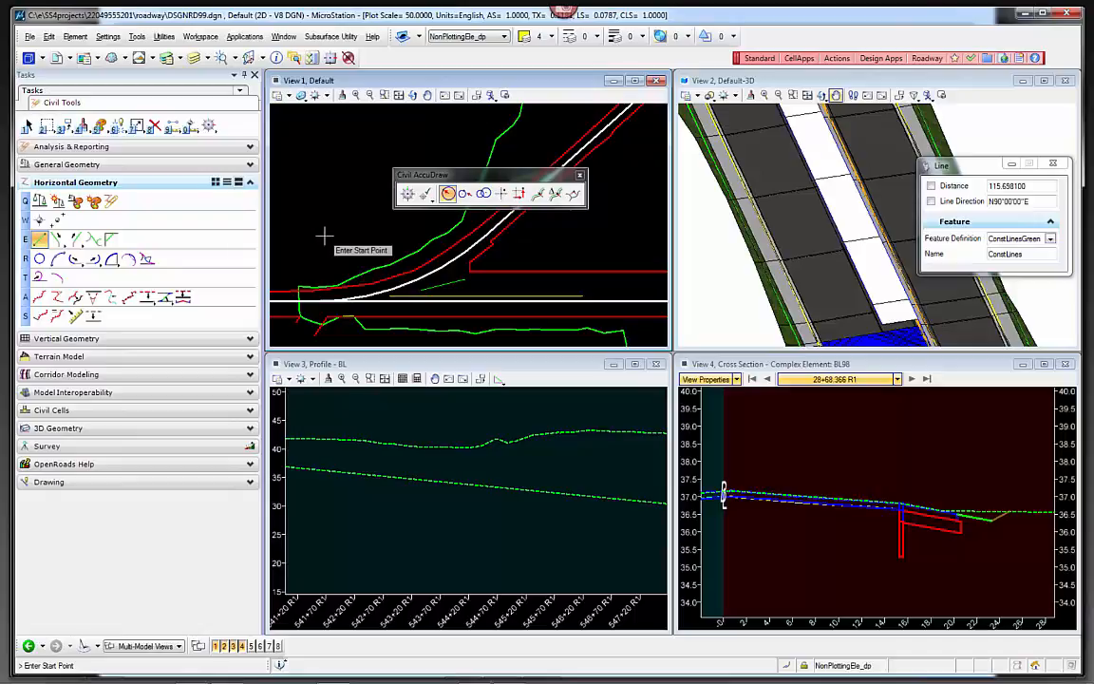
{"action": "key", "text": "F11"}
{"action": "key", "text": "F11"}
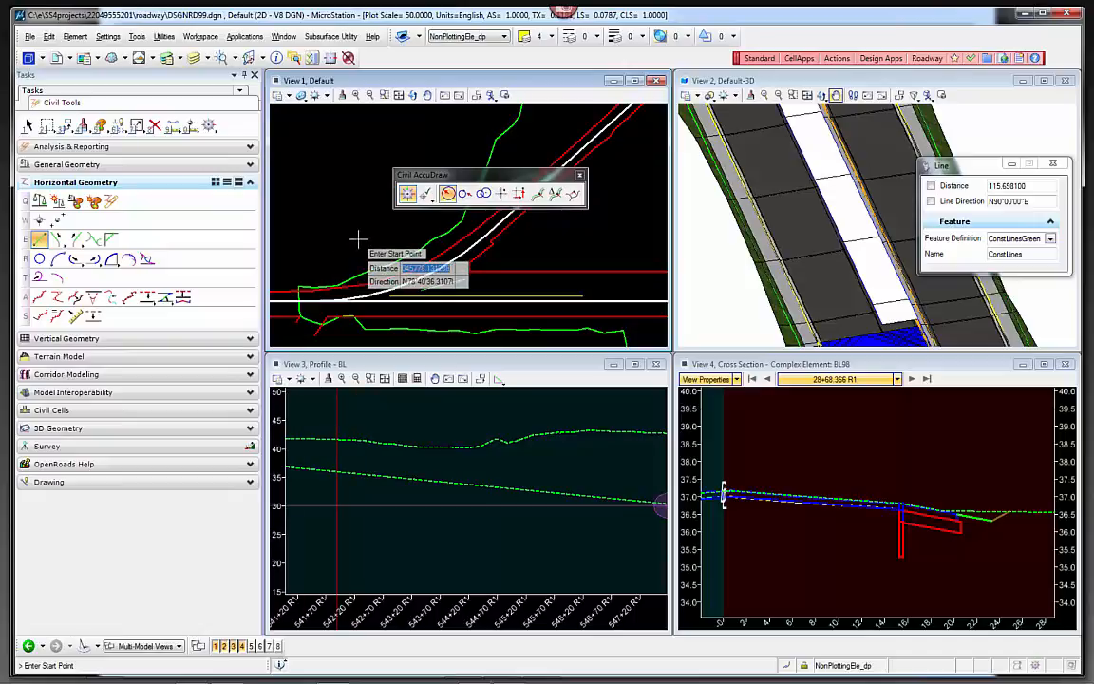
Step: Examine the Civil AccuDraw pop-up menu at the cursor, including its coordinate modes and Shortcuts submenu
{"action": "right_click", "coordinate": [361, 243]}
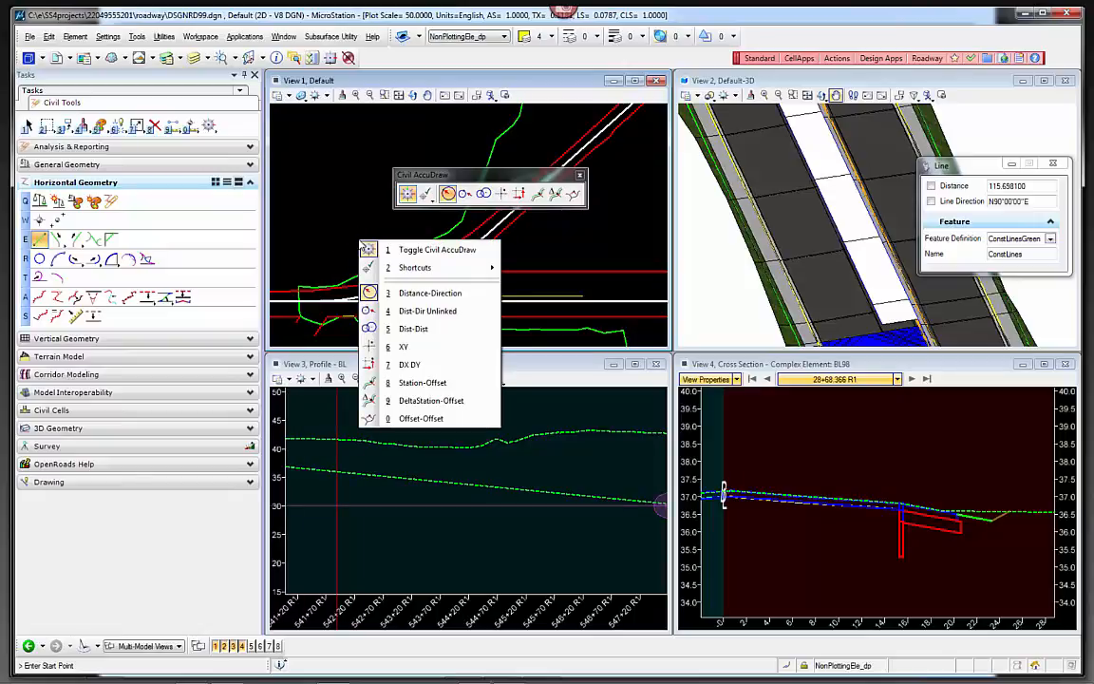
{"action": "mouse_move", "coordinate": [446, 267]}
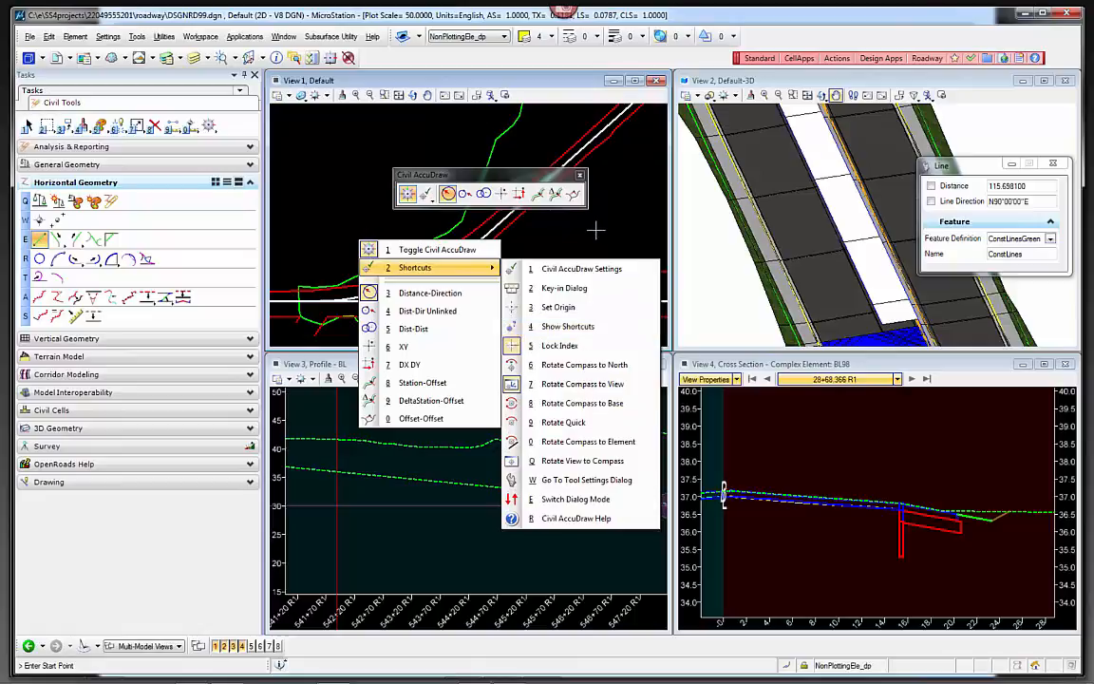
{"action": "key", "text": "Escape"}
{"action": "key", "text": "Escape"}
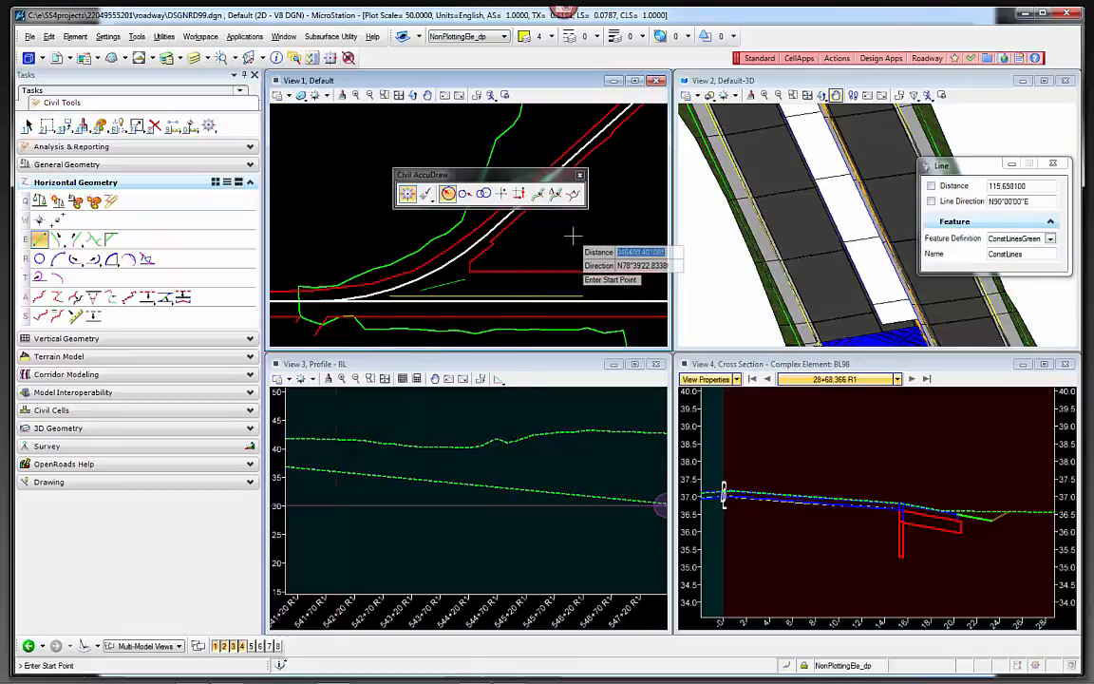
{"action": "key", "text": "space"}
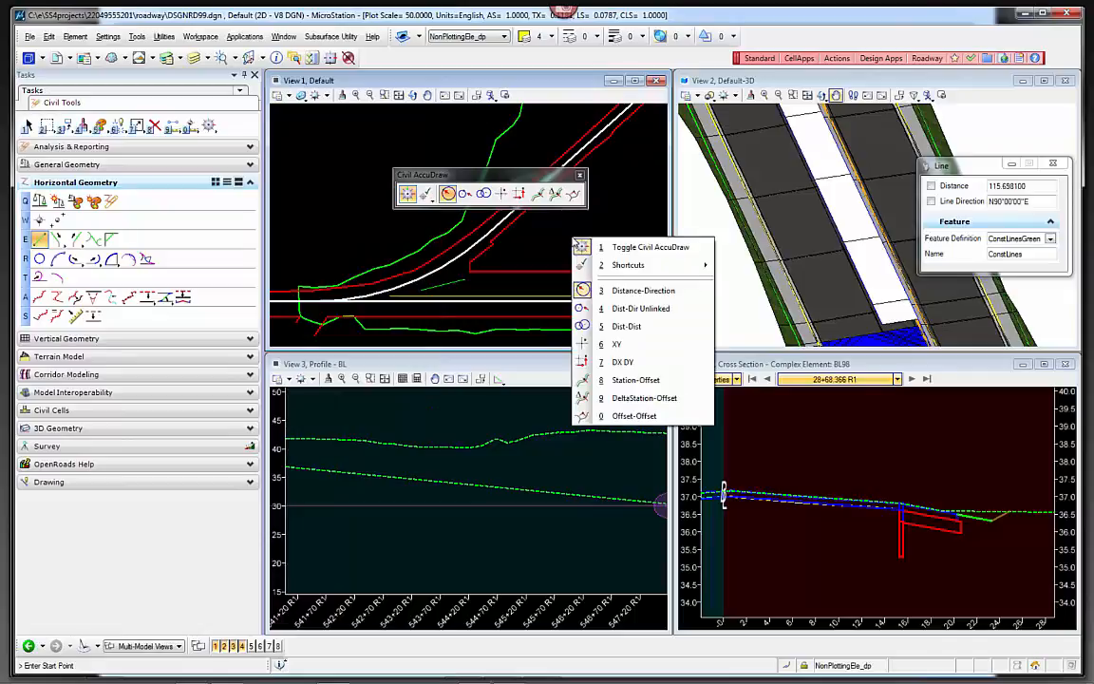
Step: With a line's end point pending, turn off Civil AccuDraw and switch standard AccuDraw between polar and rectangular coordinate modes
{"action": "left_click", "coordinate": [526, 241]}
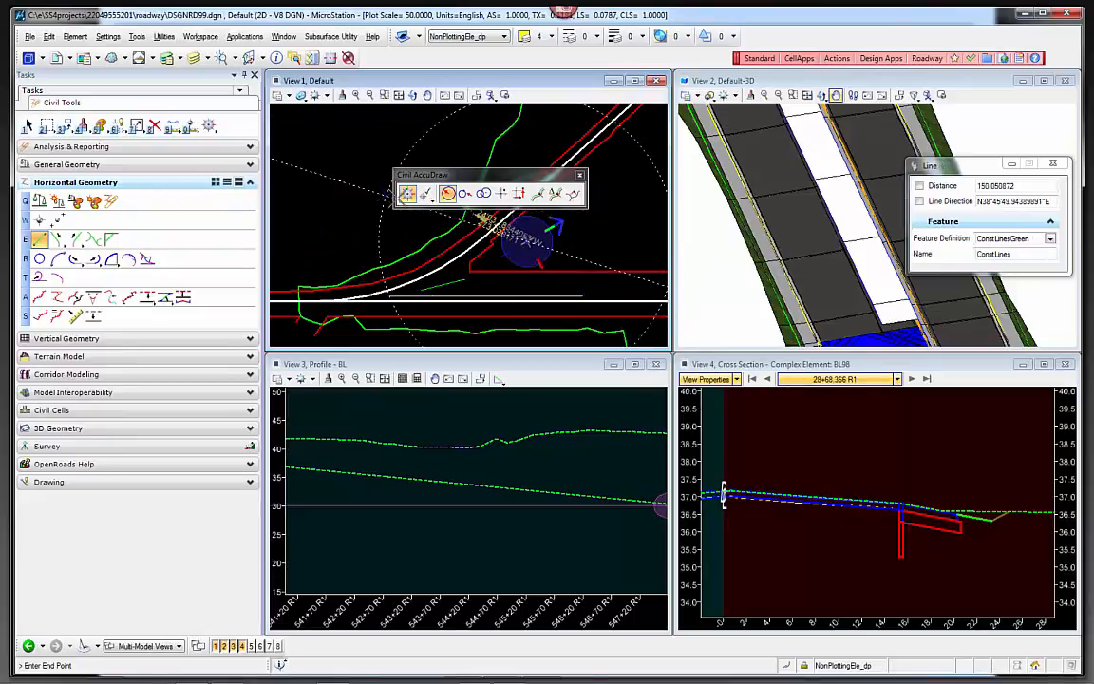
{"action": "left_click", "coordinate": [407, 194]}
{"action": "key", "text": "F11"}
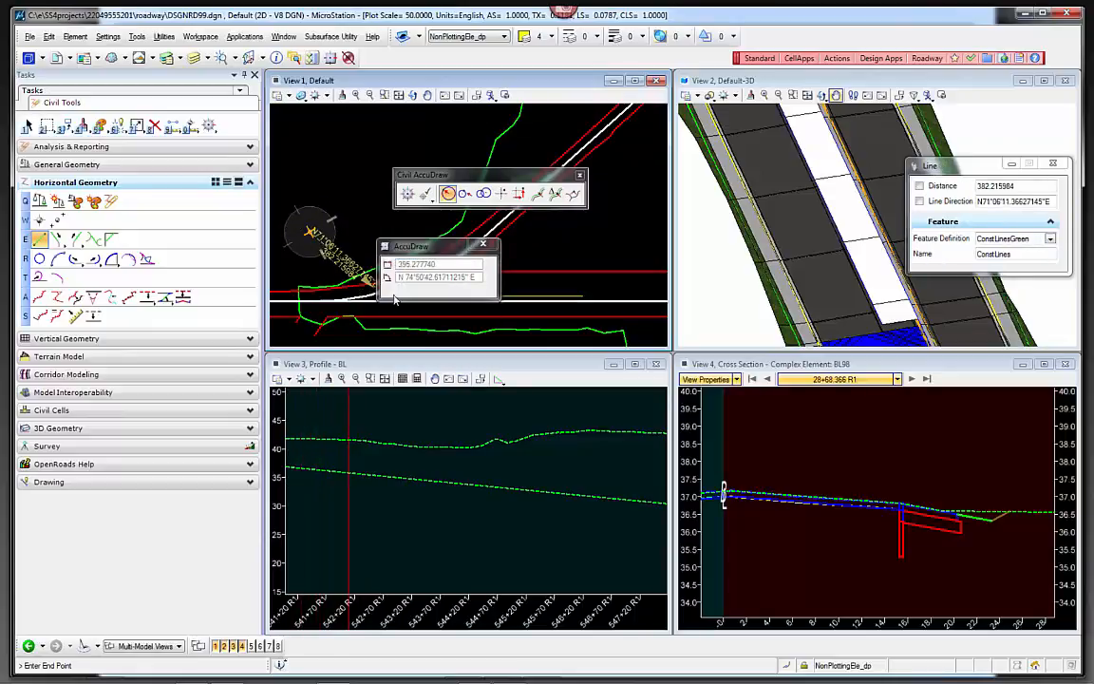
{"action": "key", "text": "space"}
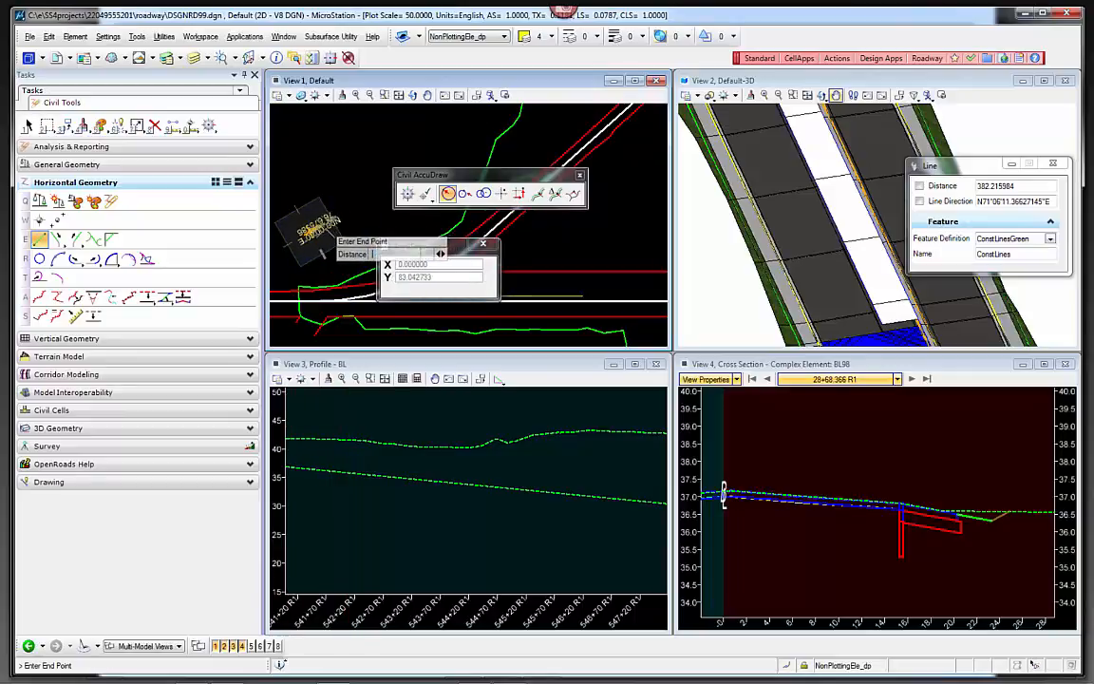
{"action": "key", "text": "space"}
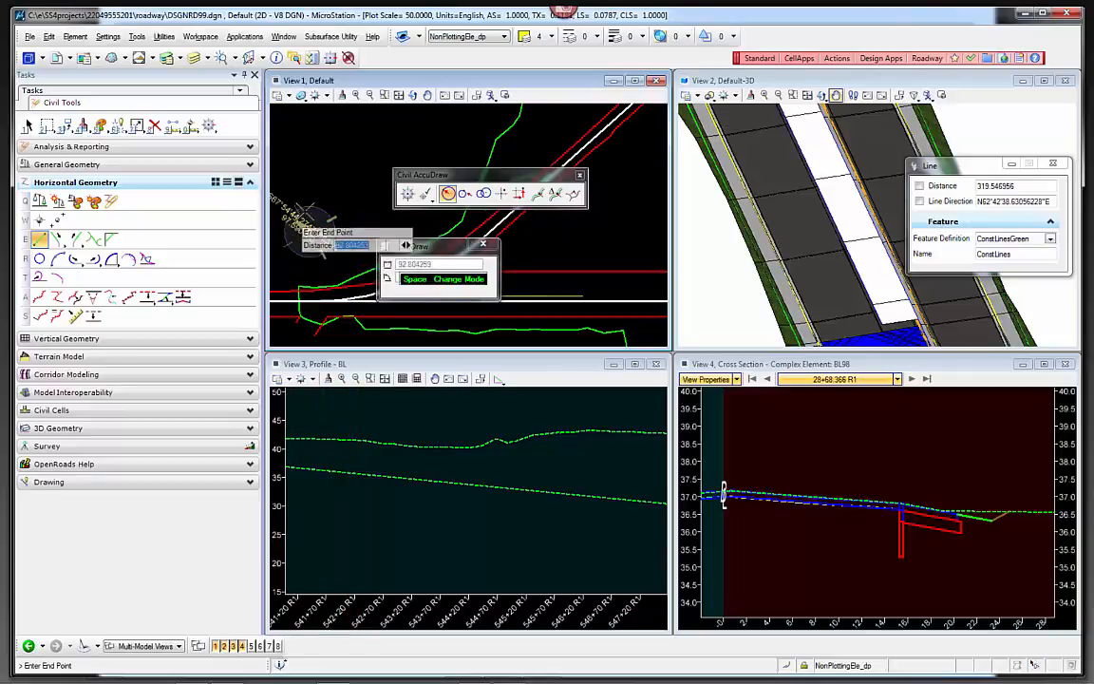
{"action": "left_click", "coordinate": [355, 220]}
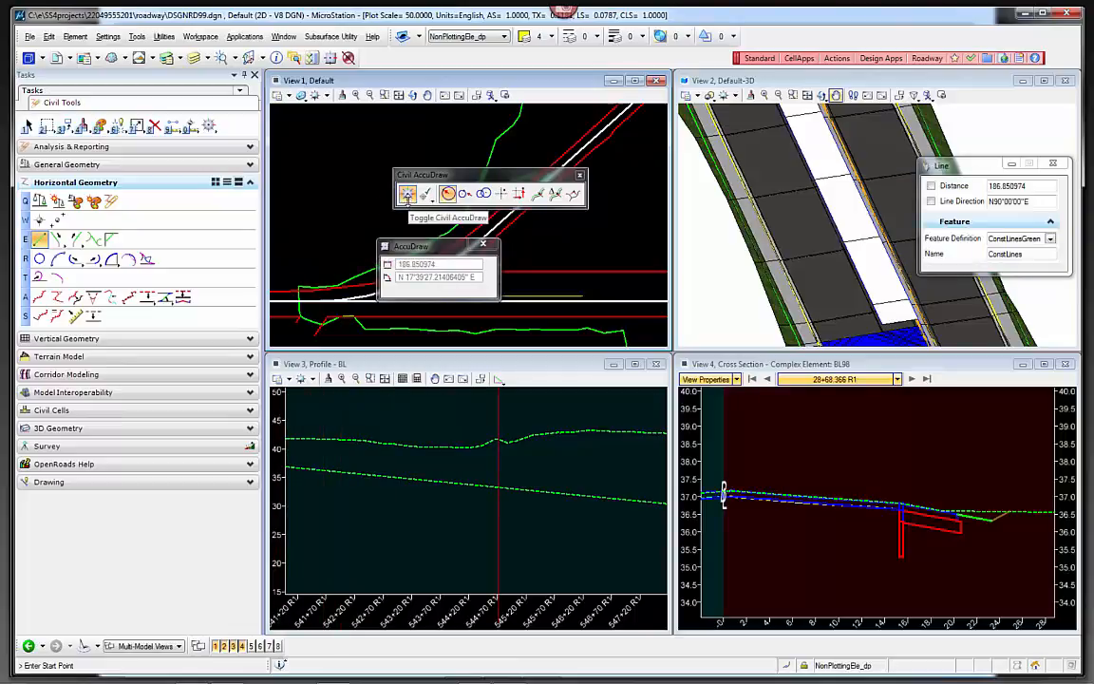
Step: Start another line in View 1 with Civil AccuDraw on, examine its pop-up menu of coordinate modes, and cancel the line
{"action": "left_click", "coordinate": [319, 226]}
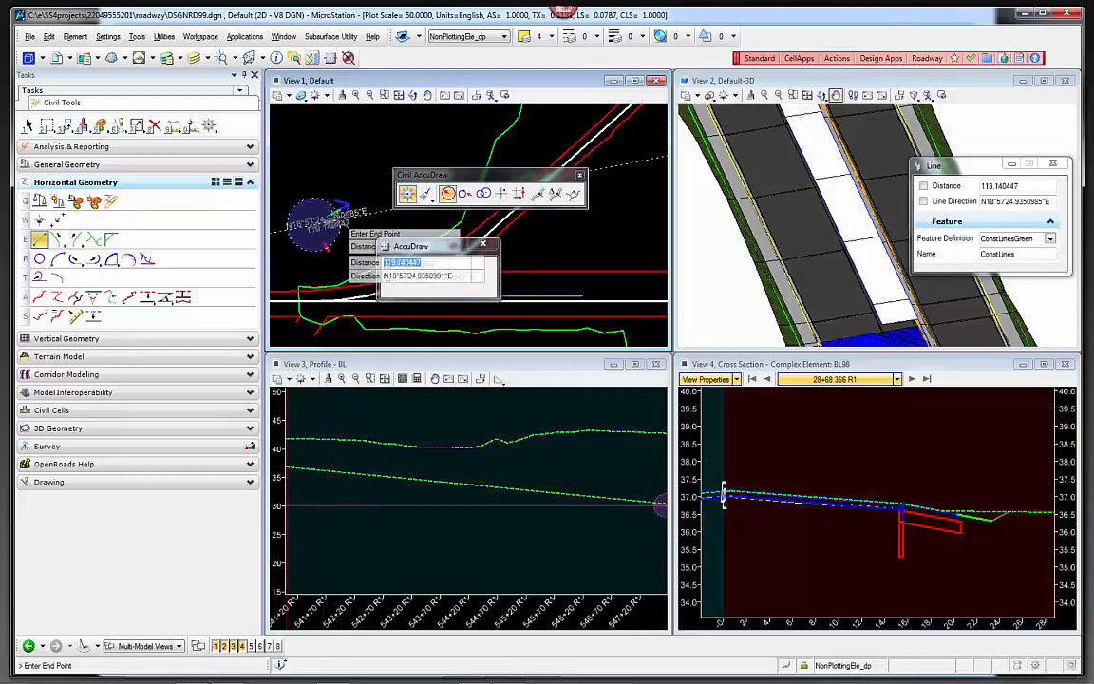
{"action": "key", "text": "d"}
{"action": "mouse_move", "coordinate": [406, 249]}
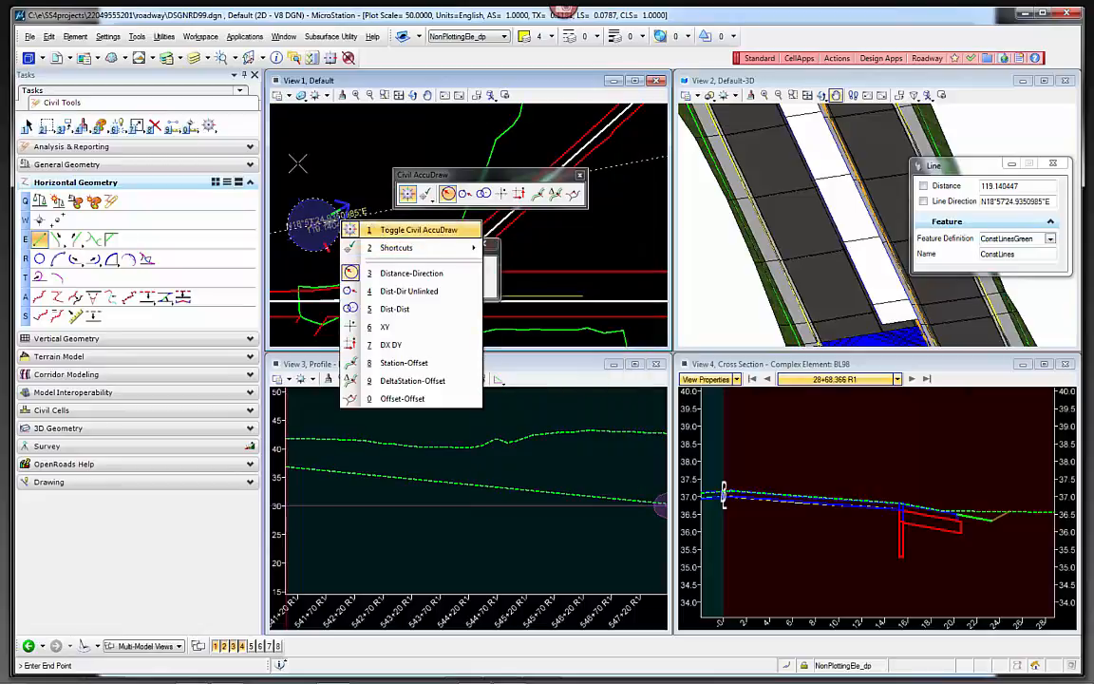
{"action": "right_click", "coordinate": [348, 160]}
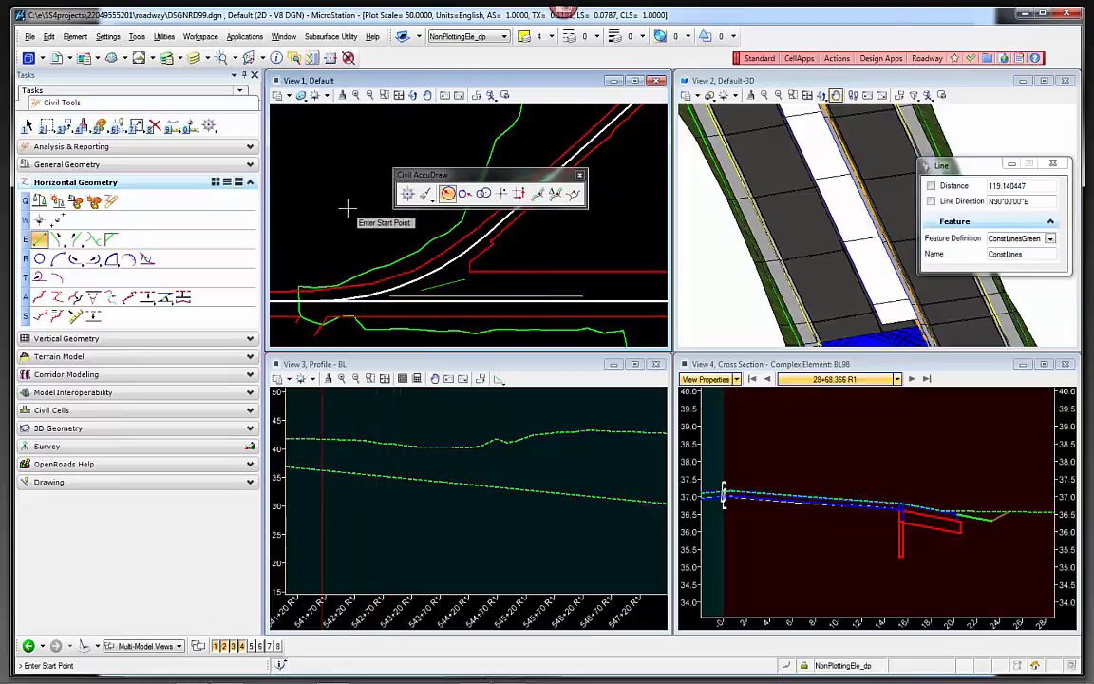
Step: Place a line's start point with Civil AccuDraw off and show the standard AccuDraw Shortcuts list, moved clear of the AccuDraw window
{"action": "left_click", "coordinate": [302, 227]}
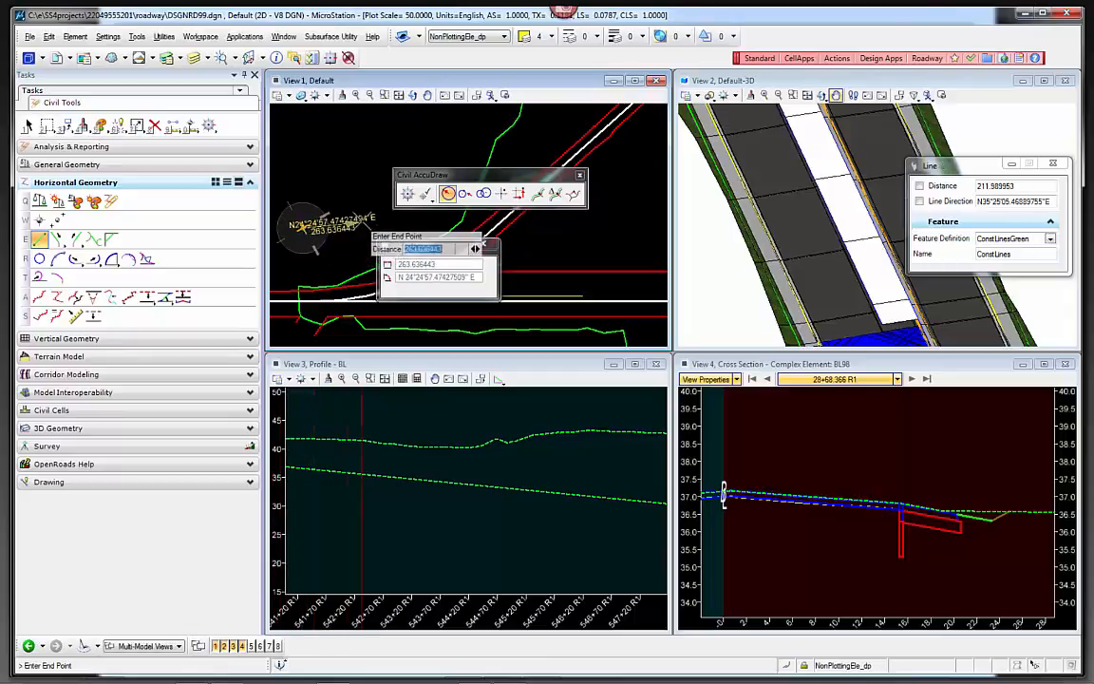
{"action": "type", "text": "1"}
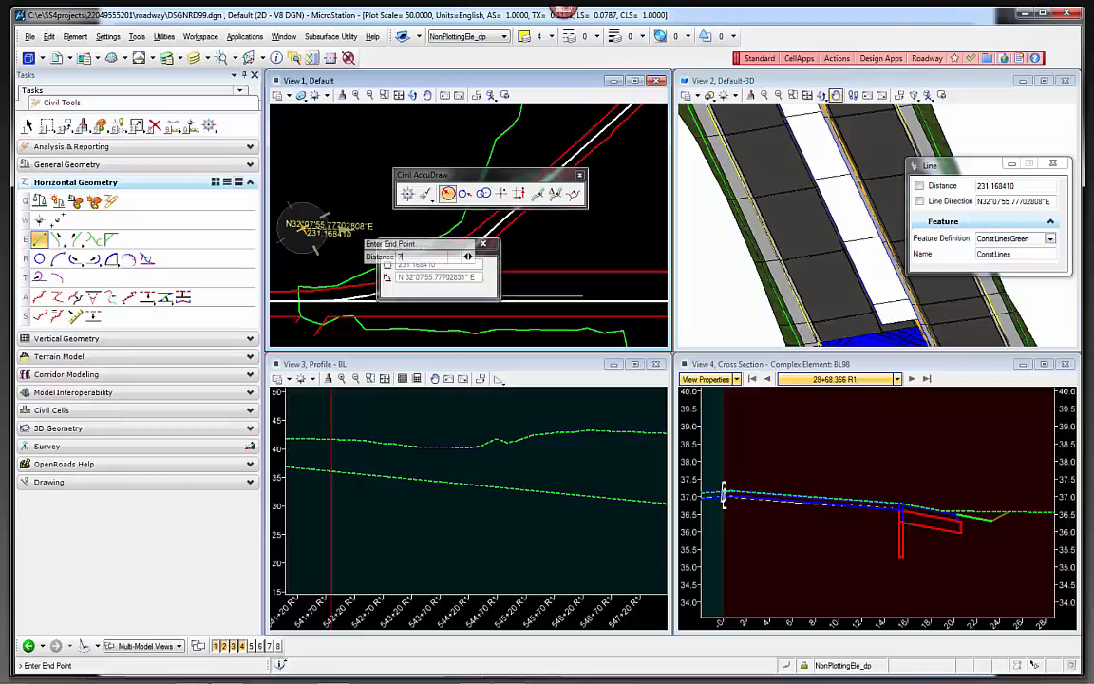
{"action": "left_click", "coordinate": [418, 251]}
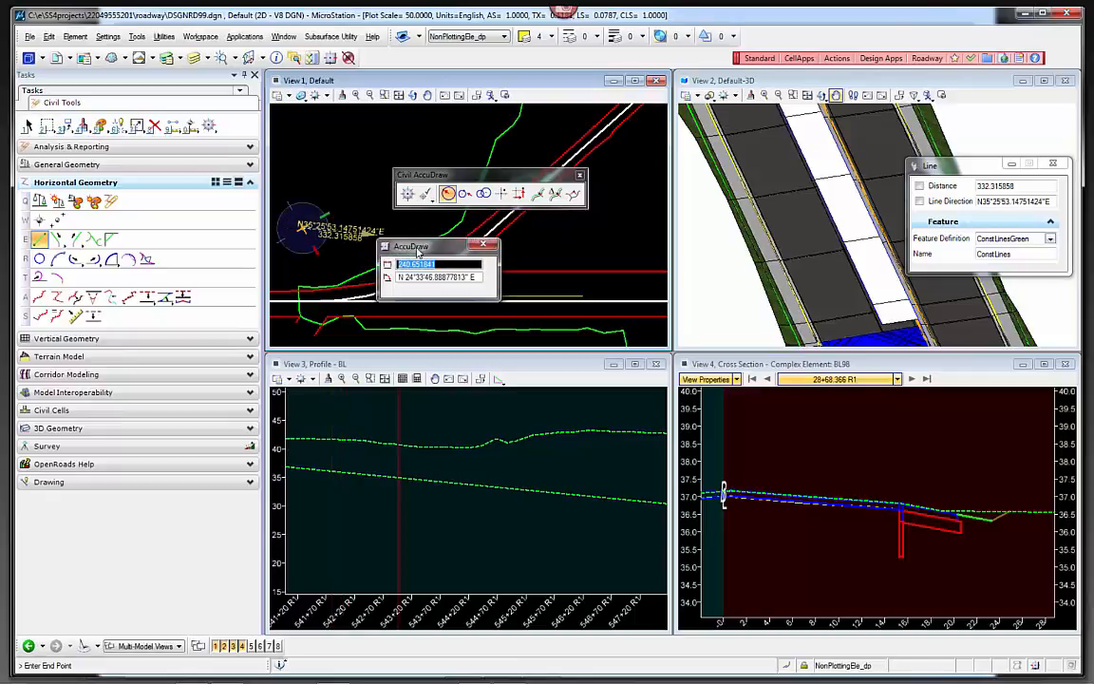
{"action": "right_click", "coordinate": [418, 251]}
{"action": "left_click", "coordinate": [440, 281]}
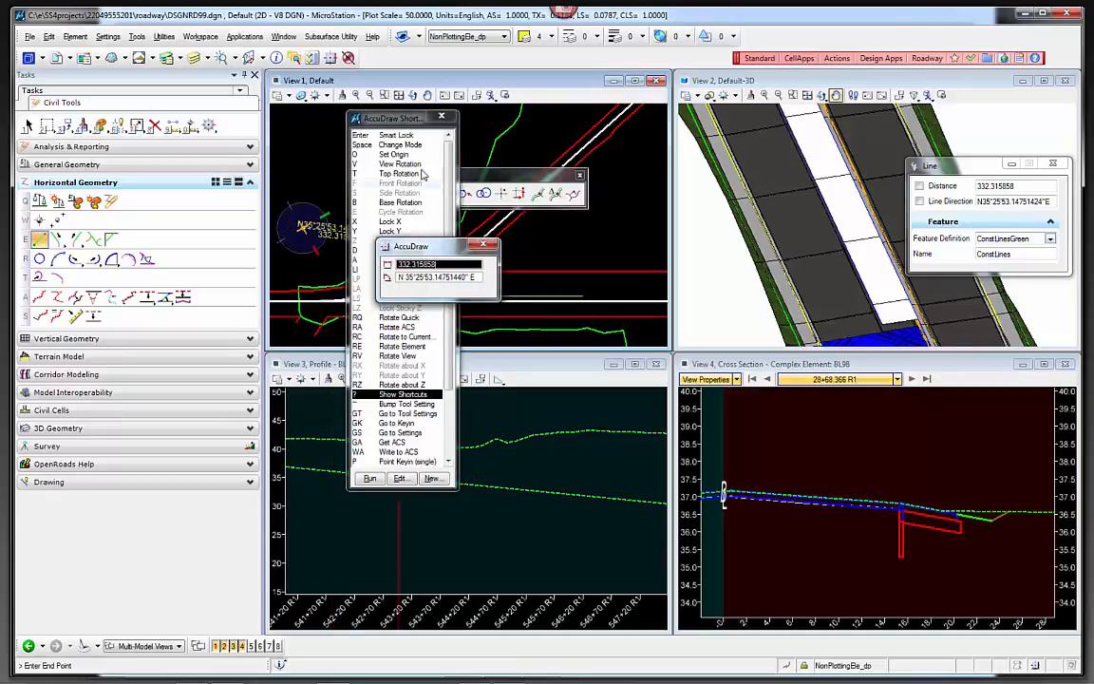
{"action": "left_click_drag", "start_coordinate": [397, 123], "coordinate": [526, 222]}
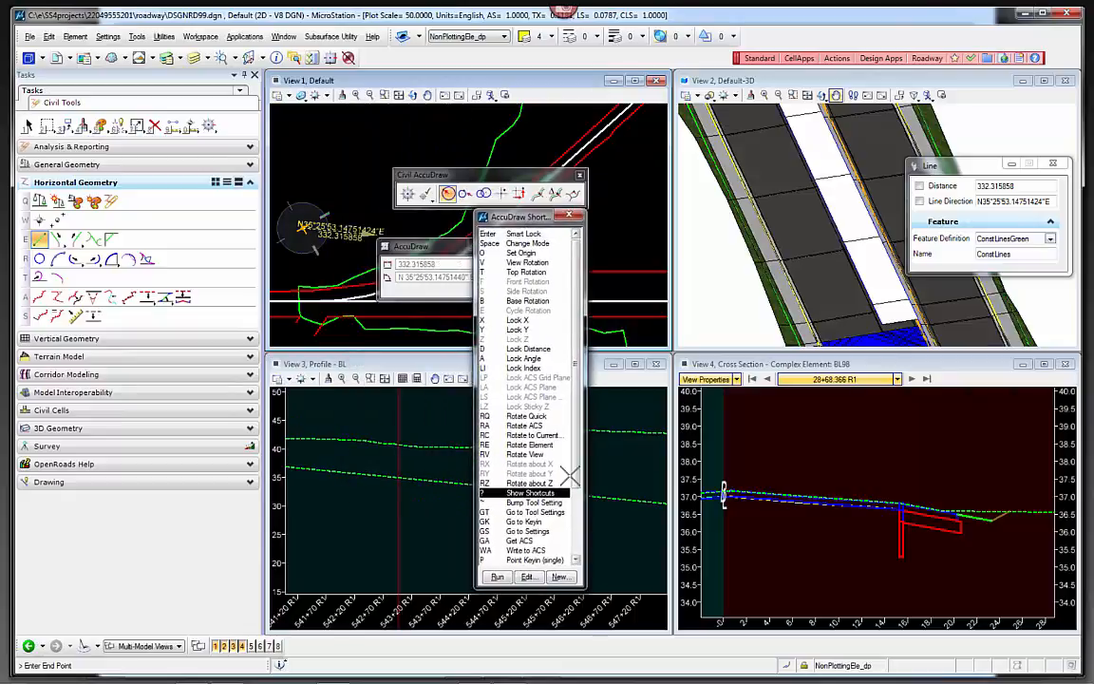
{"action": "mouse_move", "coordinate": [585, 590]}
{"action": "left_mouse_down"}
{"action": "mouse_move", "coordinate": [581, 659]}
{"action": "mouse_move", "coordinate": [584, 577]}
{"action": "left_mouse_up"}
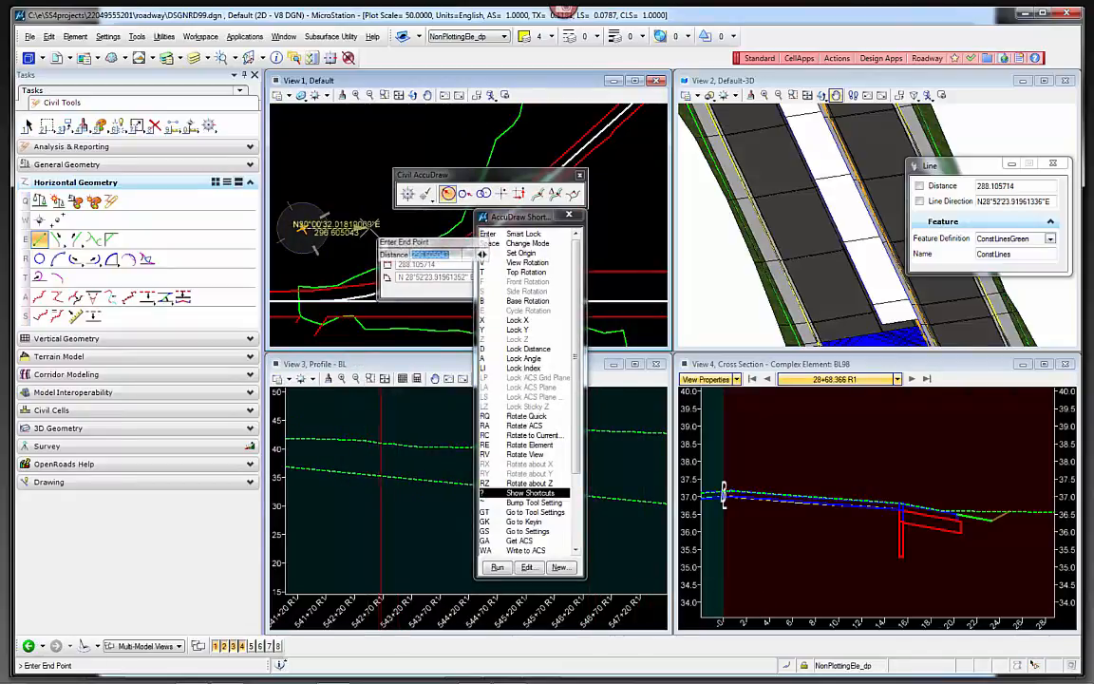
Step: Cancel the pending line, close the AccuDraw Shortcuts and AccuDraw windows, and return to Element Selection
{"action": "right_click", "coordinate": [369, 228]}
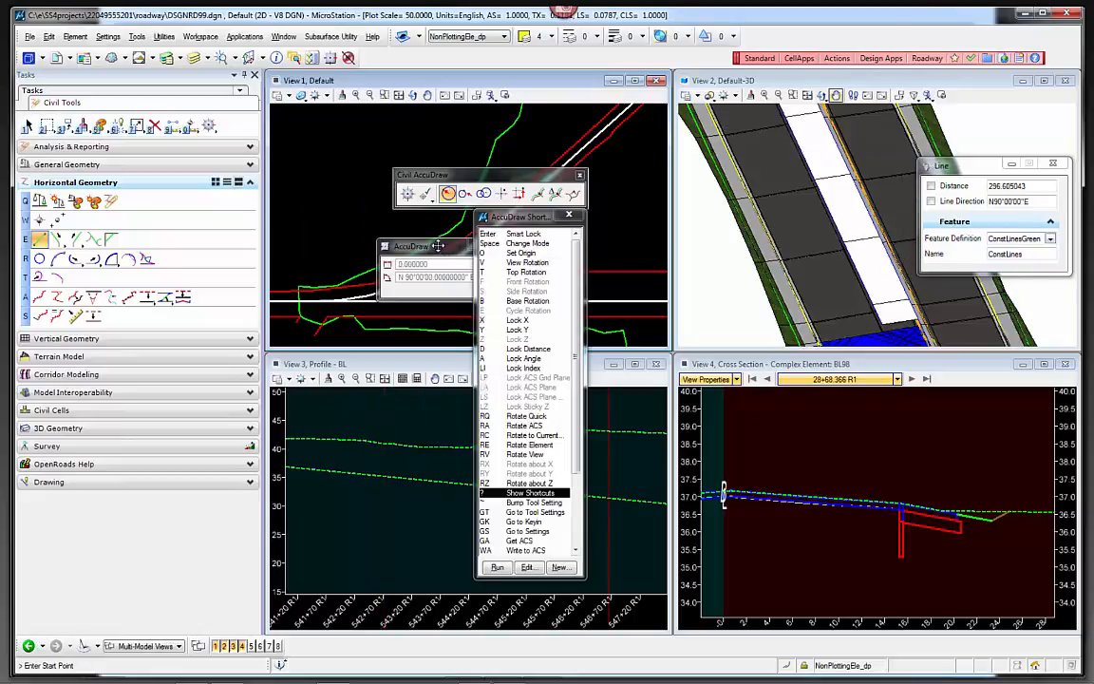
{"action": "left_click_drag", "start_coordinate": [439, 248], "coordinate": [374, 228]}
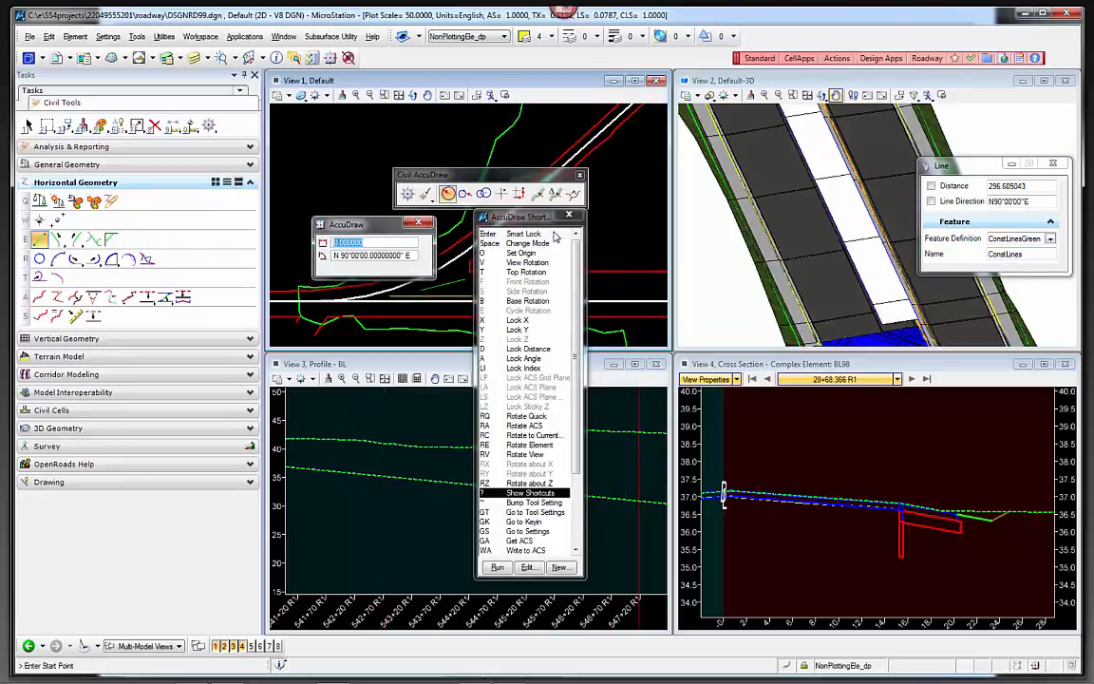
{"action": "left_click", "coordinate": [572, 219]}
{"action": "left_click", "coordinate": [417, 223]}
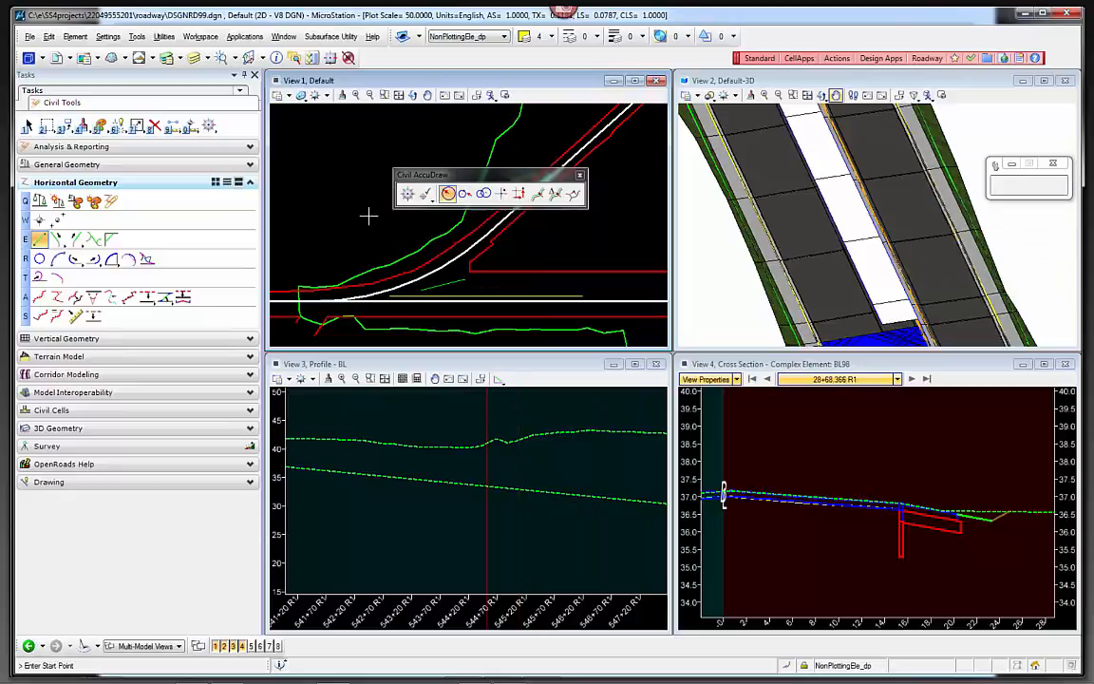
{"action": "left_click", "coordinate": [29, 126]}
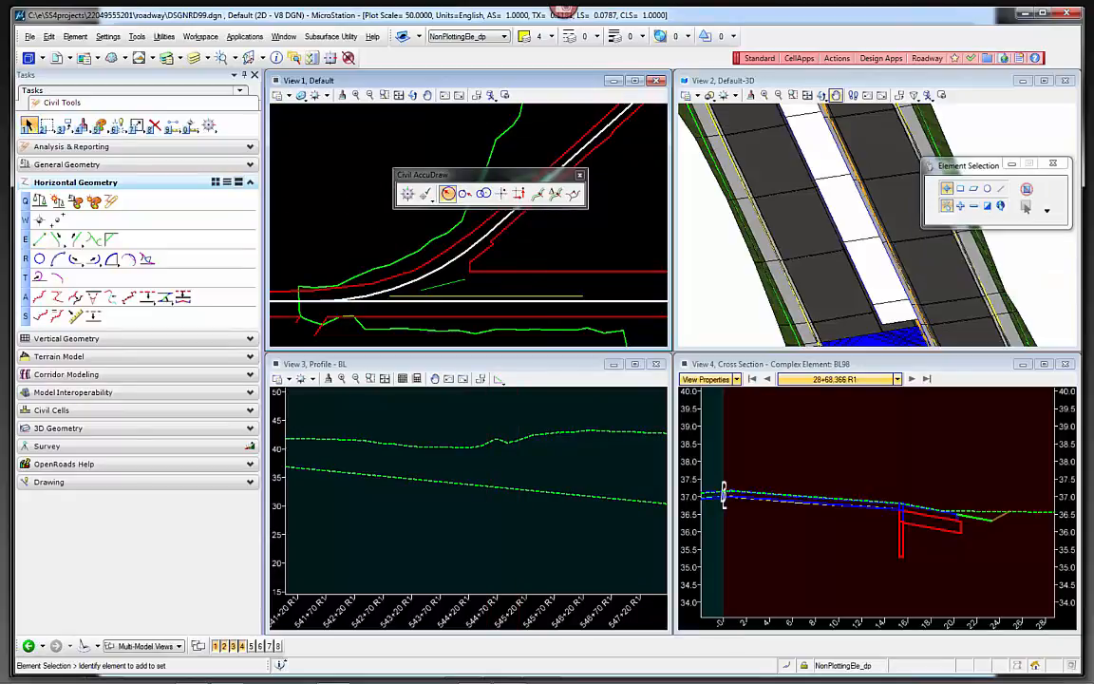